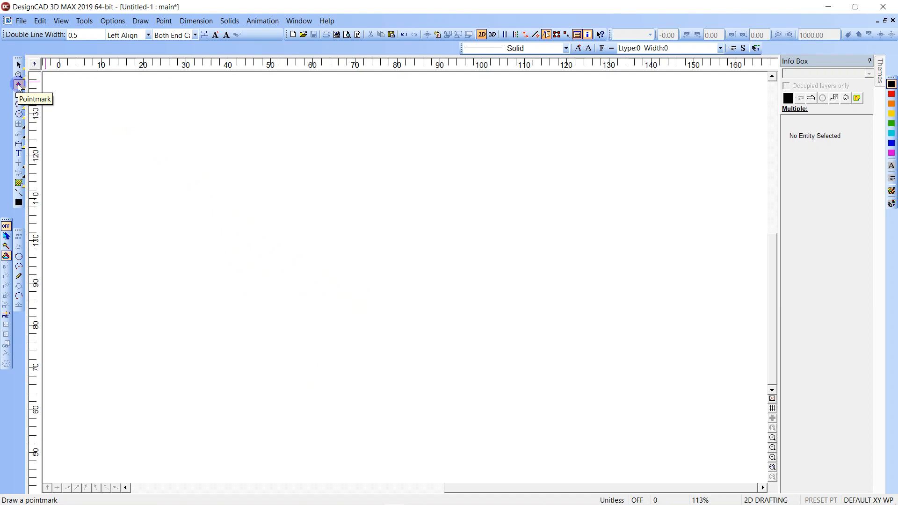
Hide the View Toolbox and show it again.
left_click(19, 86)
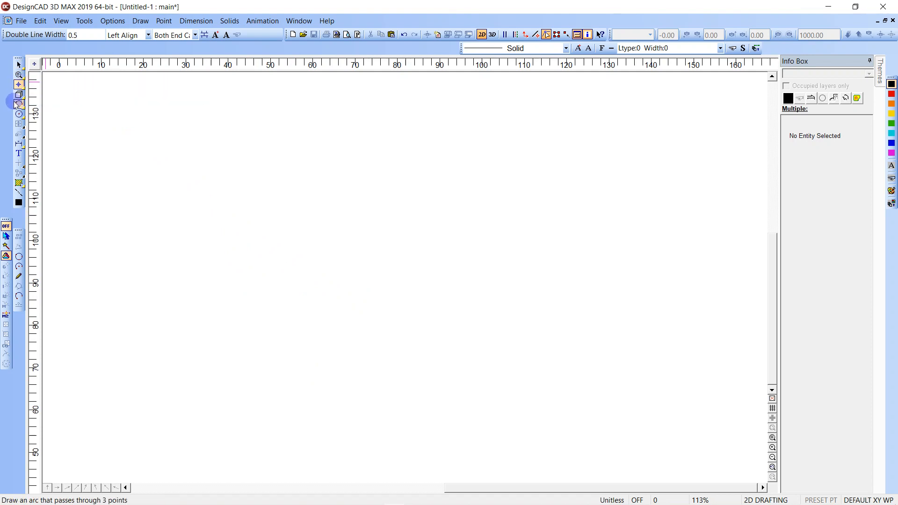
right_click(17, 104)
left_click(40, 165)
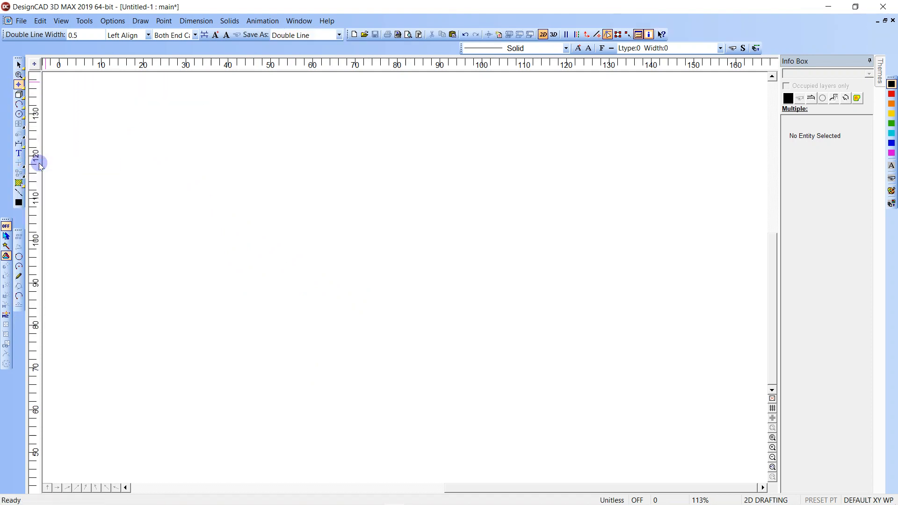
right_click(19, 114)
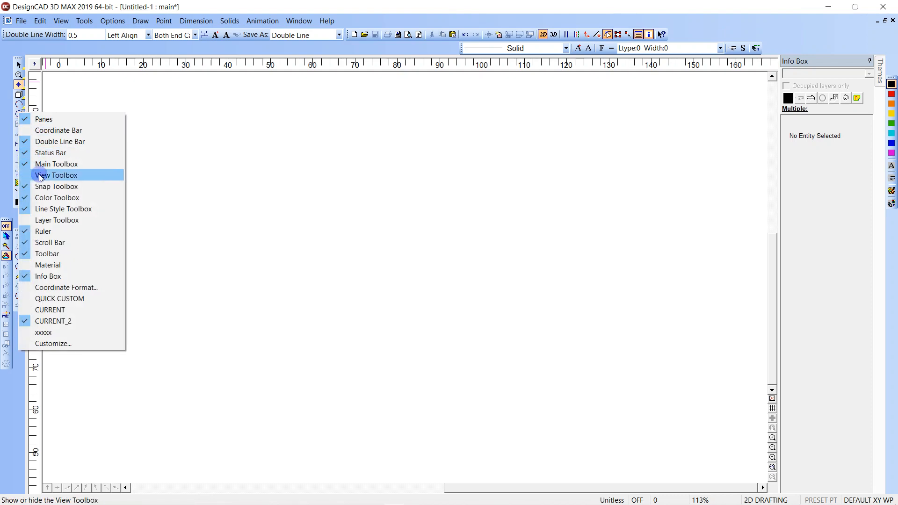
left_click(40, 177)
Hide the Main Toolbox and show it again.
right_click(19, 115)
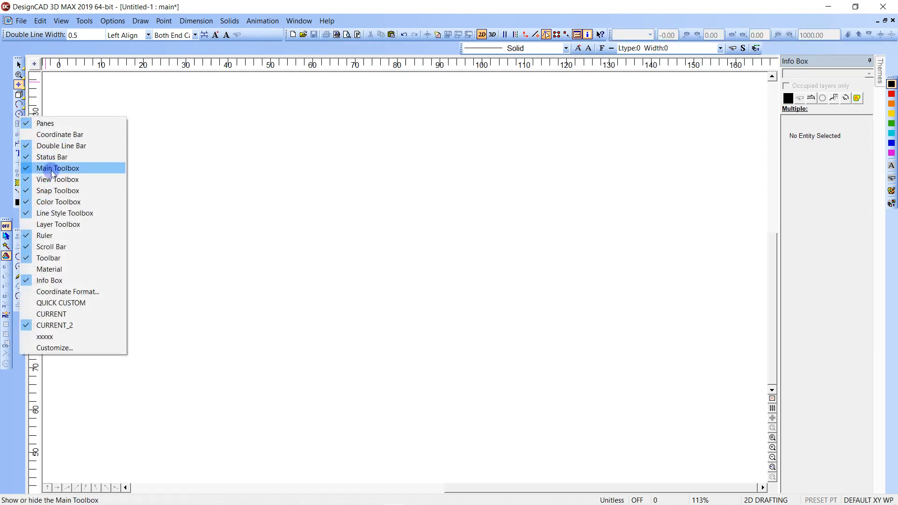
left_click(52, 169)
right_click(17, 111)
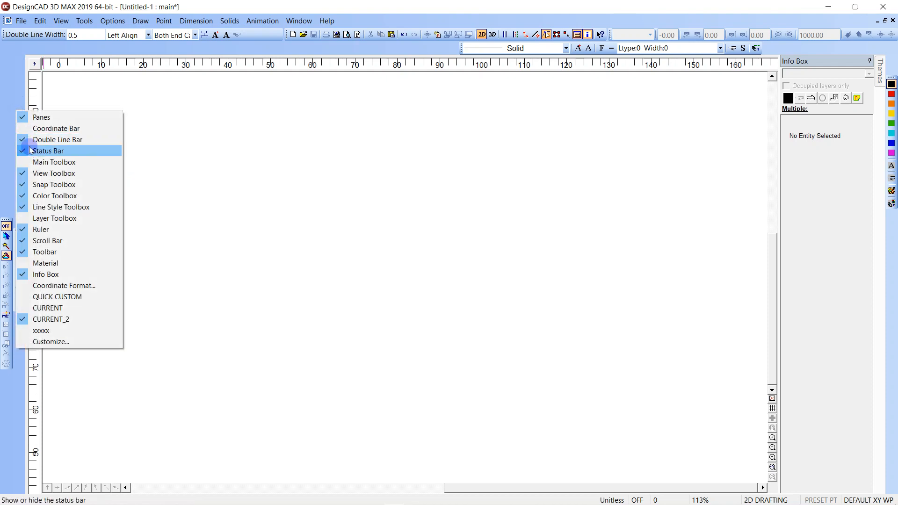
left_click(41, 164)
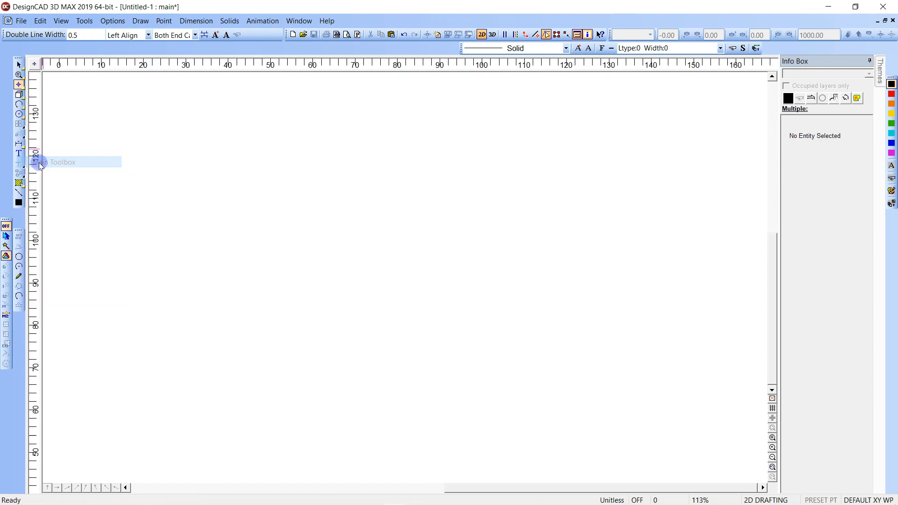
left_click(18, 75)
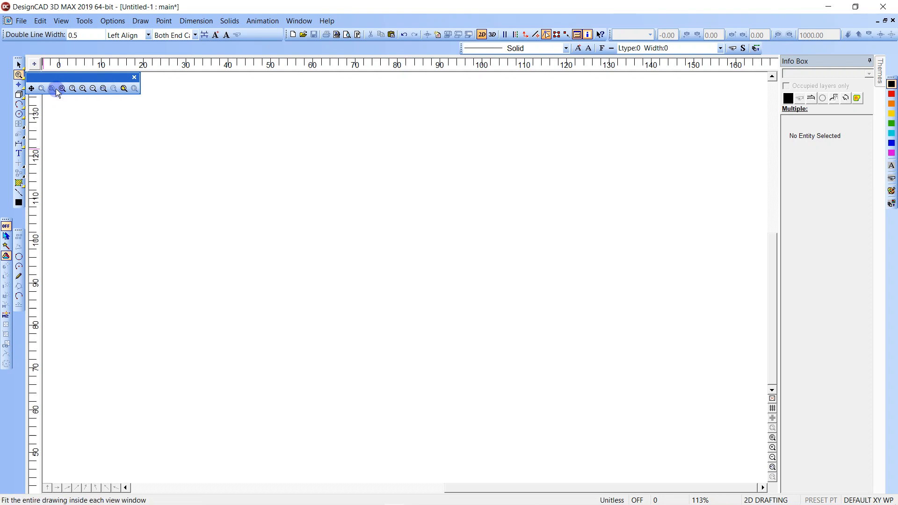
left_click(49, 99)
left_click(18, 85)
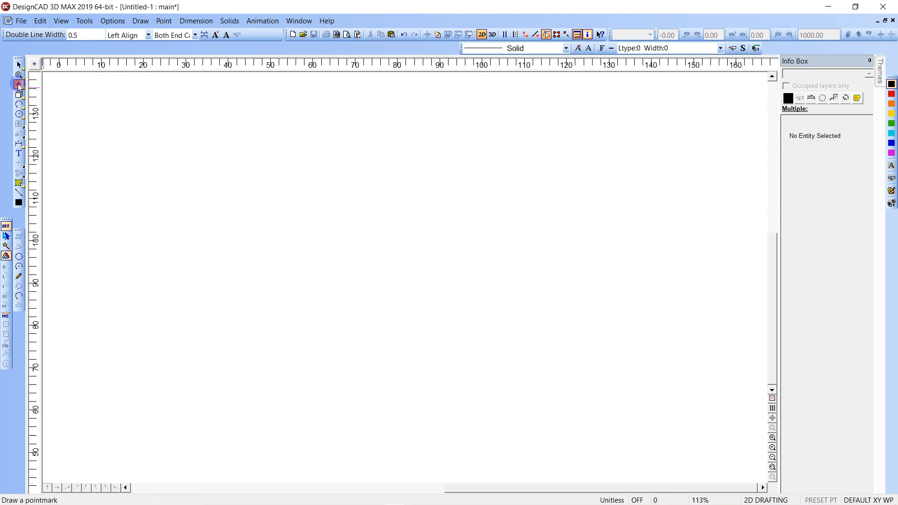
left_click(18, 75)
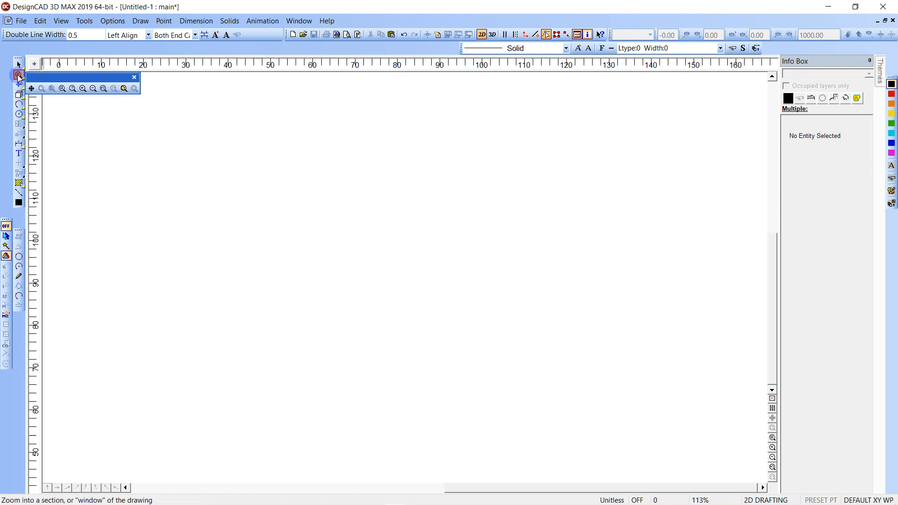
Draw an angled 2D box with its base from about (-2, 133) to (79, 70) and a height of about 33 units.
middle_click_drag(250, 208, 369, 229)
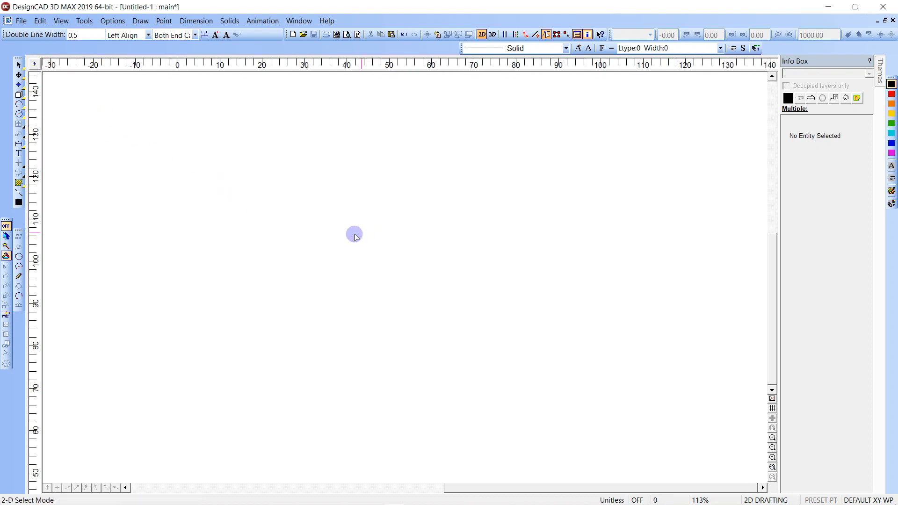
left_click(23, 94)
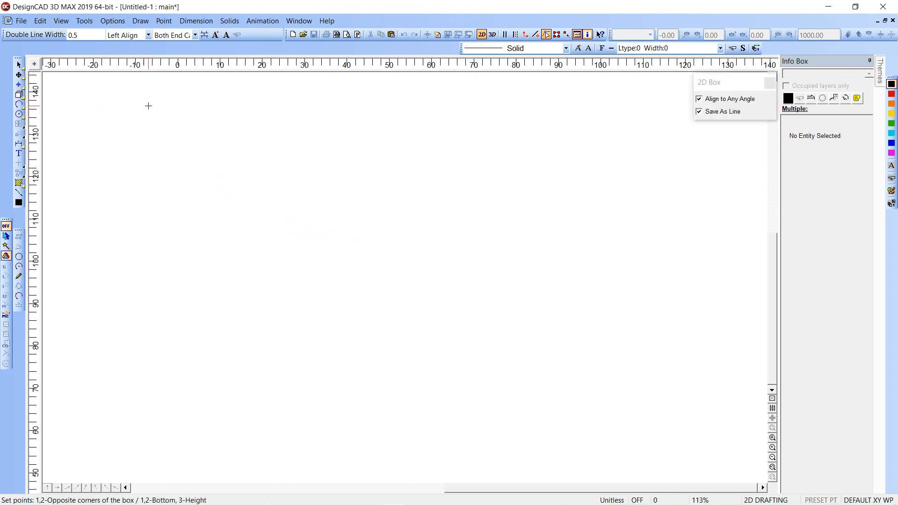
left_click(514, 389)
left_click(569, 257)
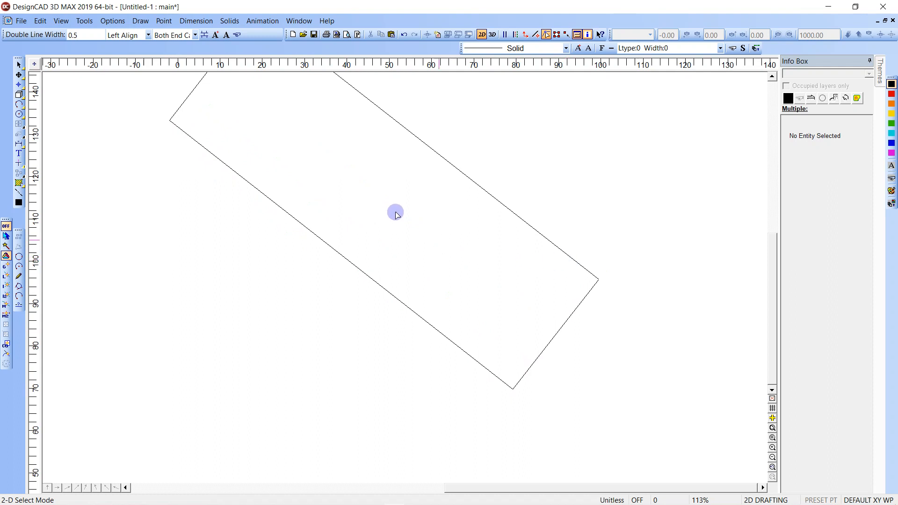
middle_click_drag(412, 276, 413, 286)
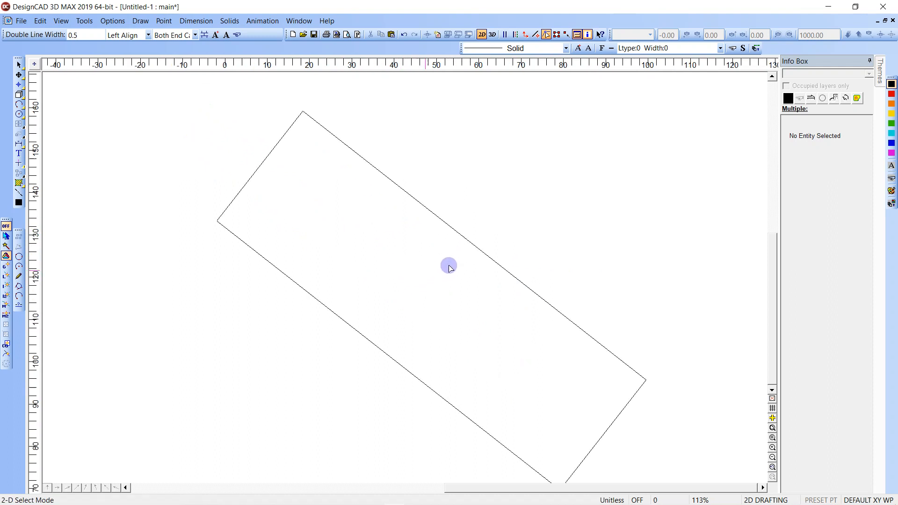
middle_click_drag(461, 264, 371, 263)
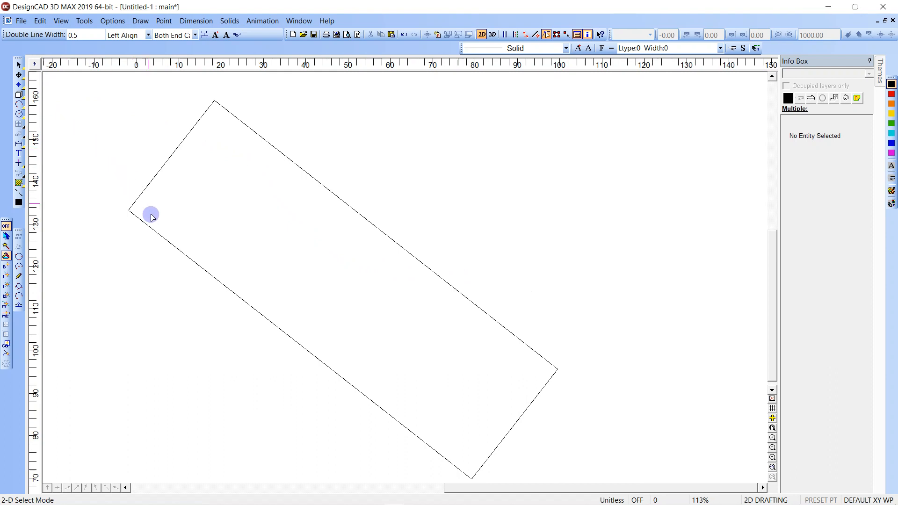
Magnify the box's leftmost corner with three successive zoom windows, and fit the whole drawing in view.
key("w")
left_click(115, 191)
left_click(165, 234)
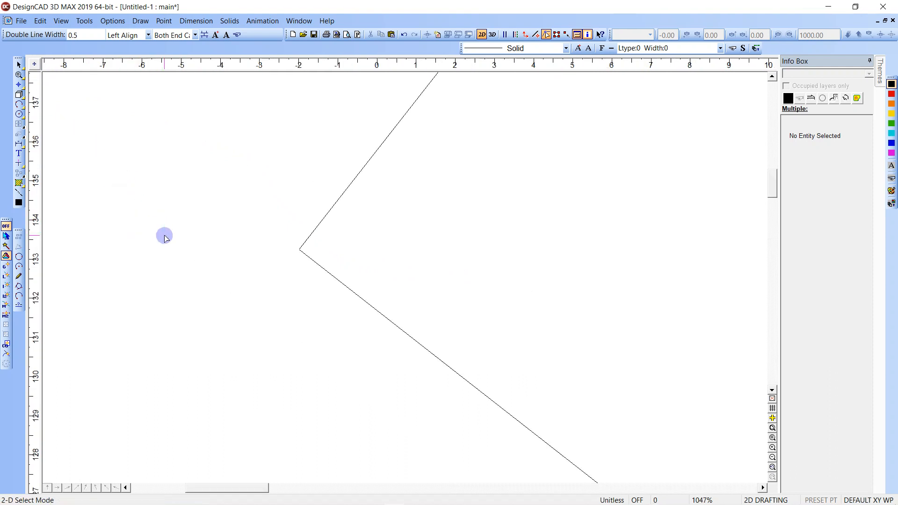
key("w")
left_click(261, 215)
left_click(367, 311)
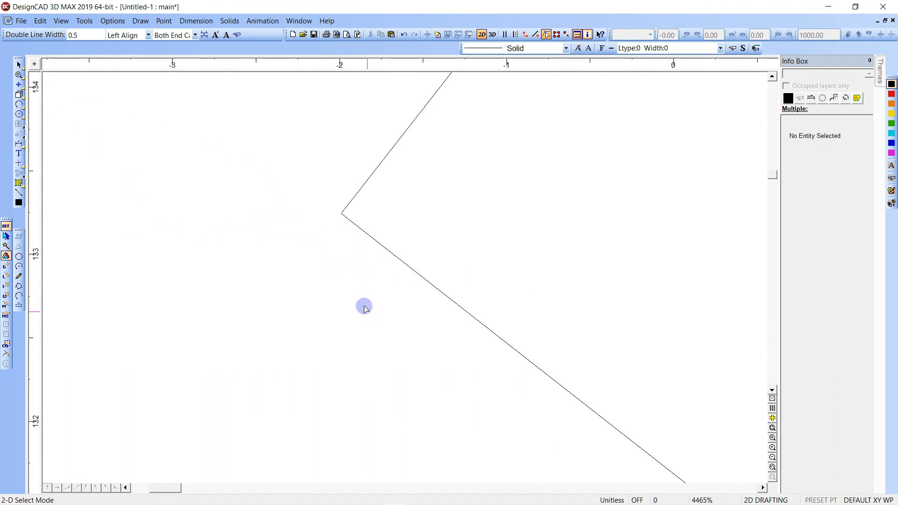
key("w")
left_click(321, 156)
left_click(366, 239)
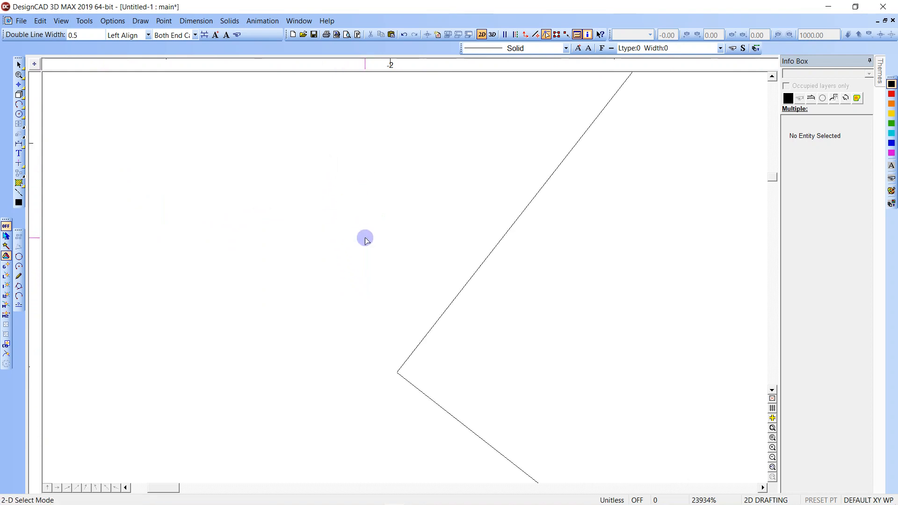
key("f")
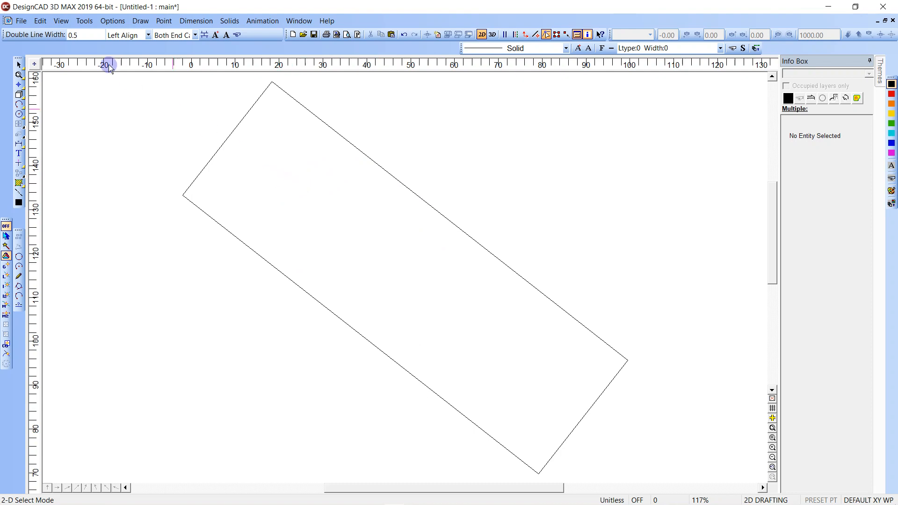
Use Zoom Window from the Main Toolbox's zoom tools to enlarge the box's leftmost corner.
left_click(19, 84)
left_click(19, 85)
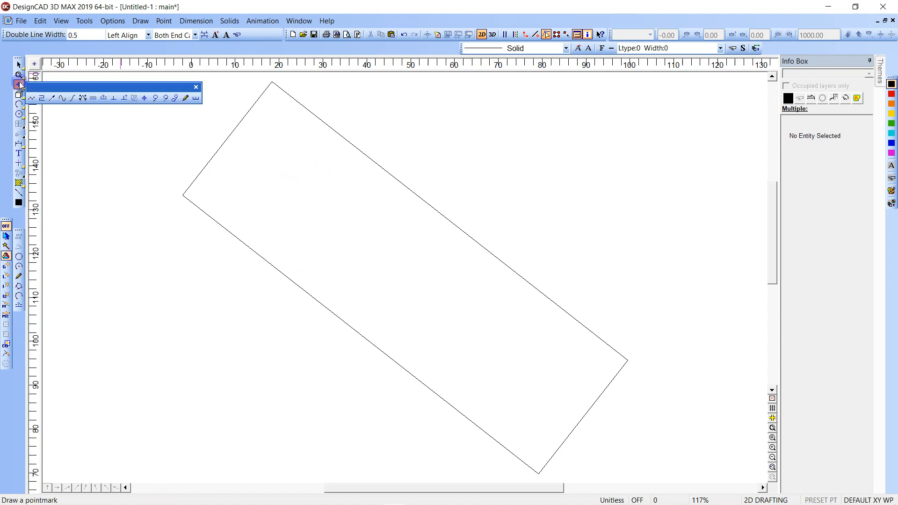
left_click(20, 78)
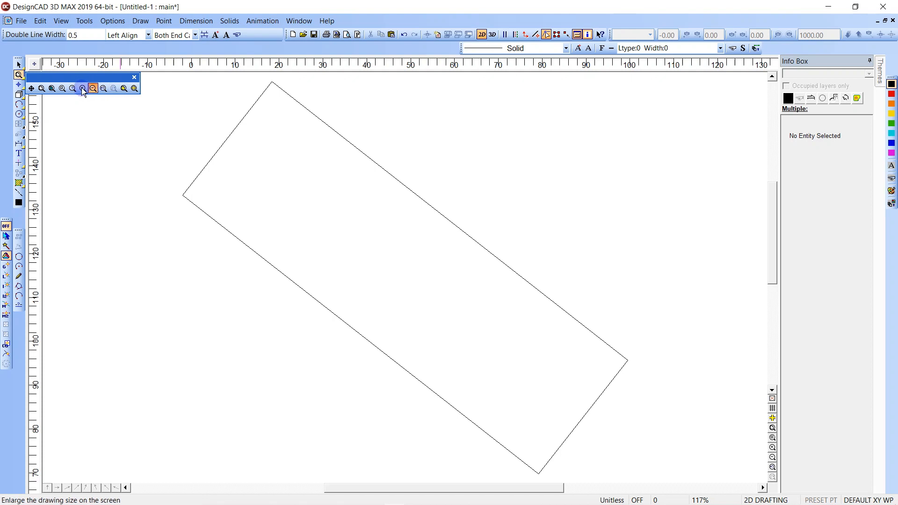
left_click(42, 88)
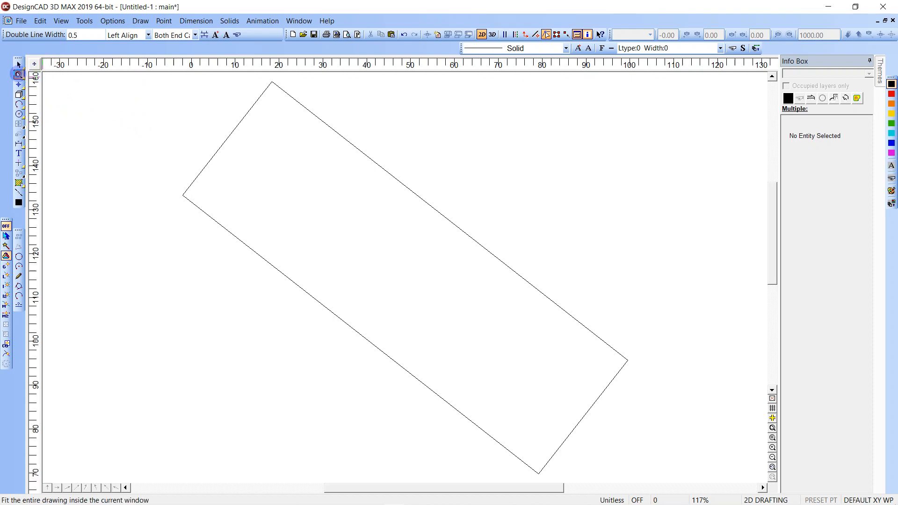
left_click(174, 149)
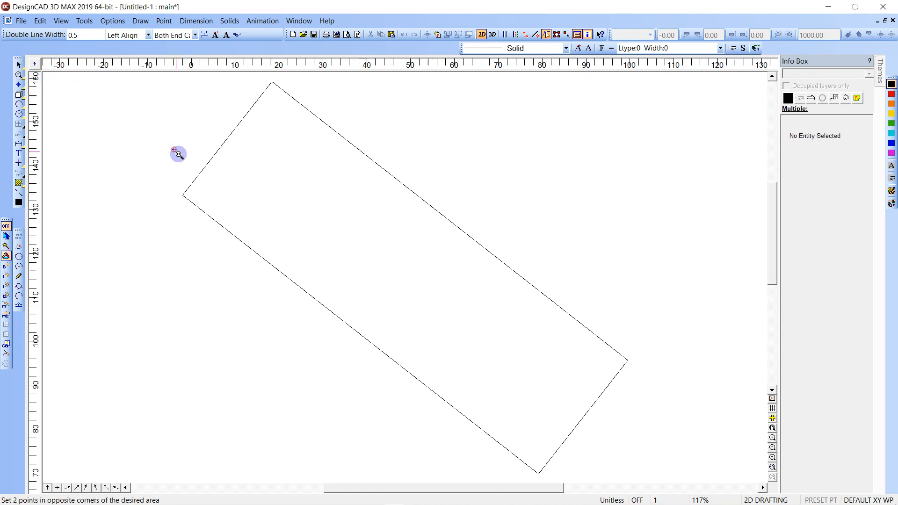
left_click(209, 221)
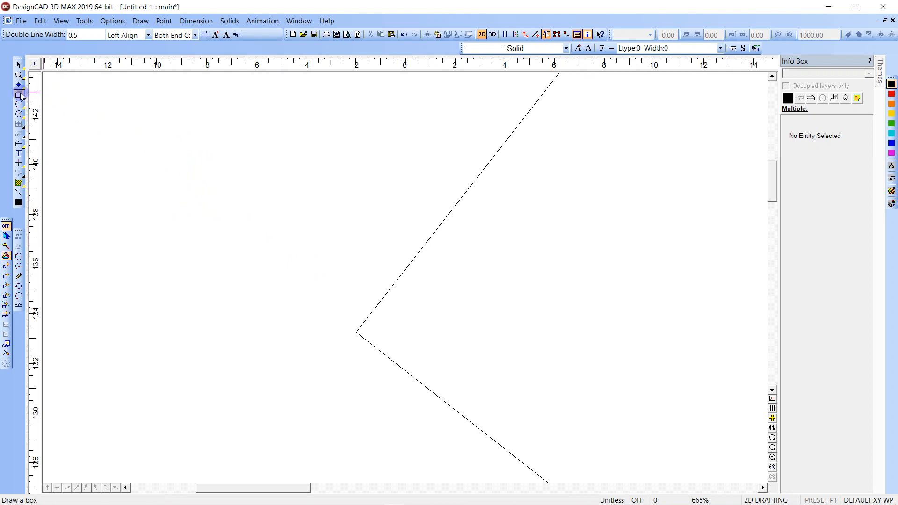
Fit the entire drawing in the current window and frame a wider area around the leftmost corner with Zoom Window.
left_click(18, 75)
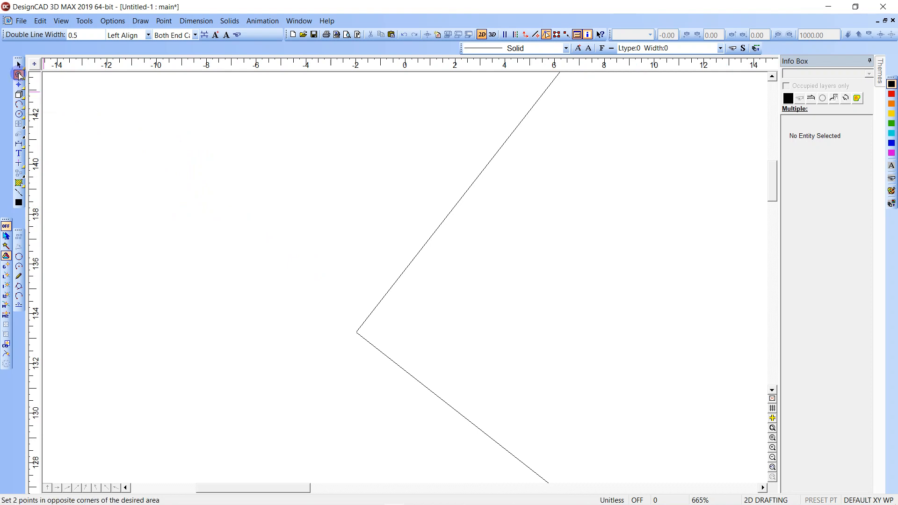
left_click(19, 75)
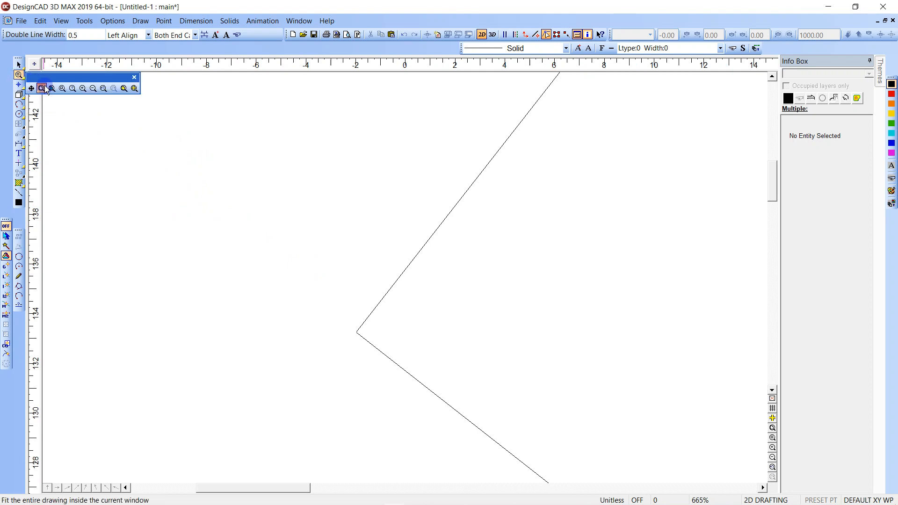
left_click(42, 88)
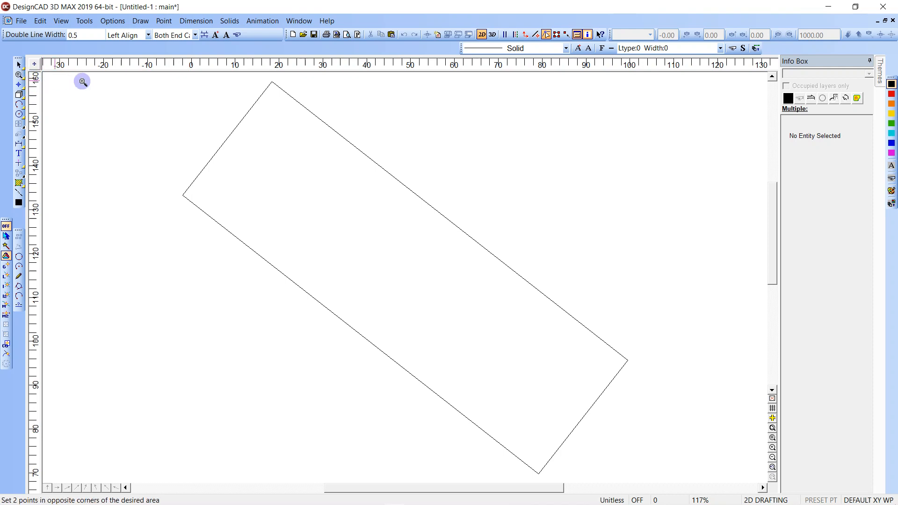
left_click(30, 81)
left_click(150, 126)
left_click(246, 243)
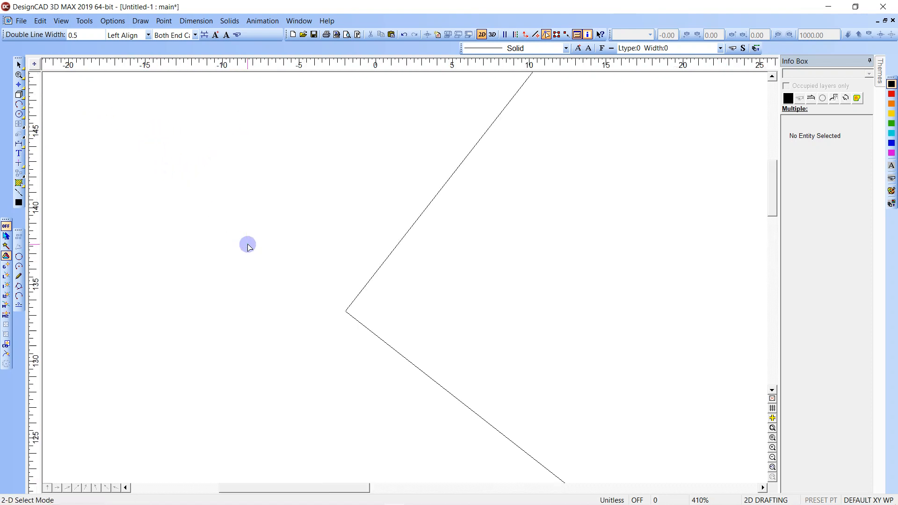
Repeat Zoom Window twice around the leftmost corner and return to the view of the whole box.
left_click(232, 203)
left_click(477, 435)
key("space")
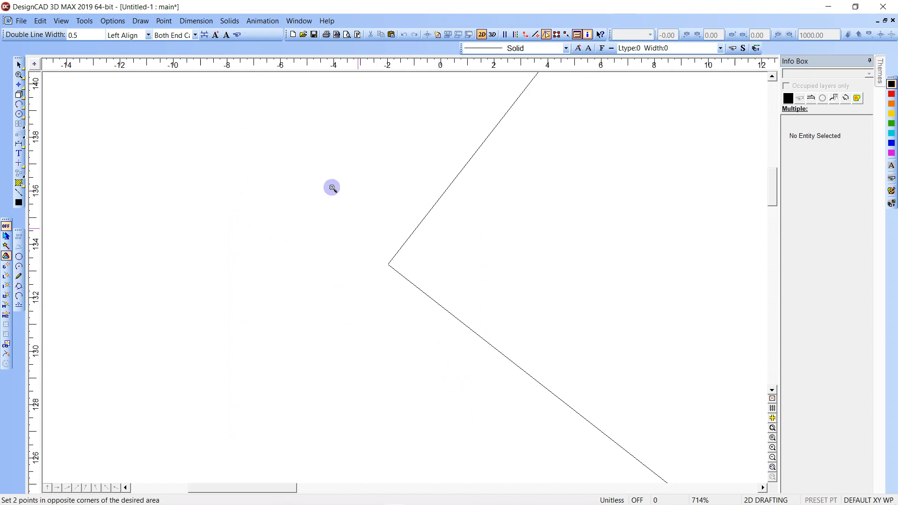
left_click(330, 186)
left_click(468, 328)
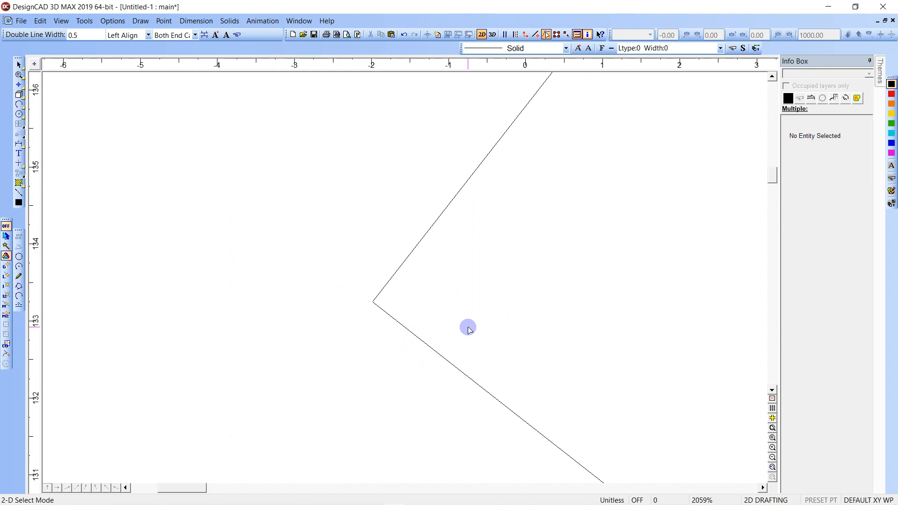
key("p")
key("p")
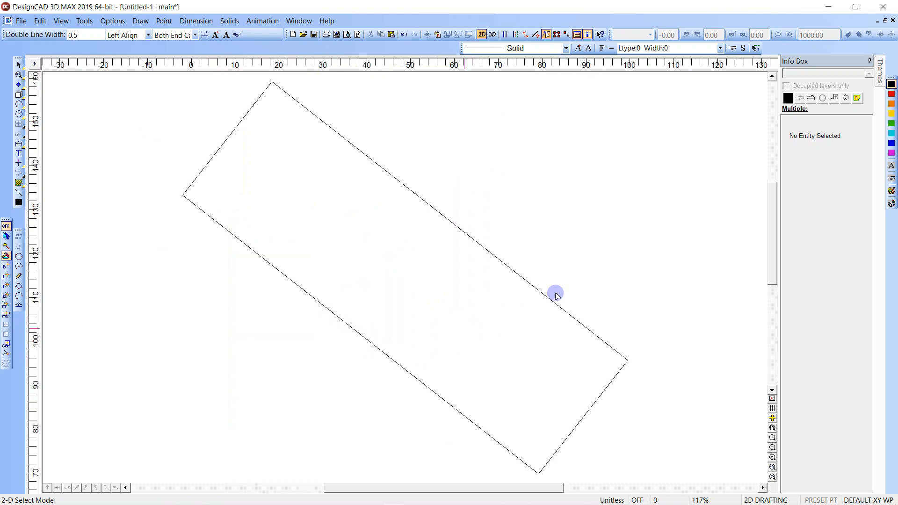
Magnify the middle of the box's lower long edge, keeping the edge centred in view.
scroll(339, 279, "up", 10)
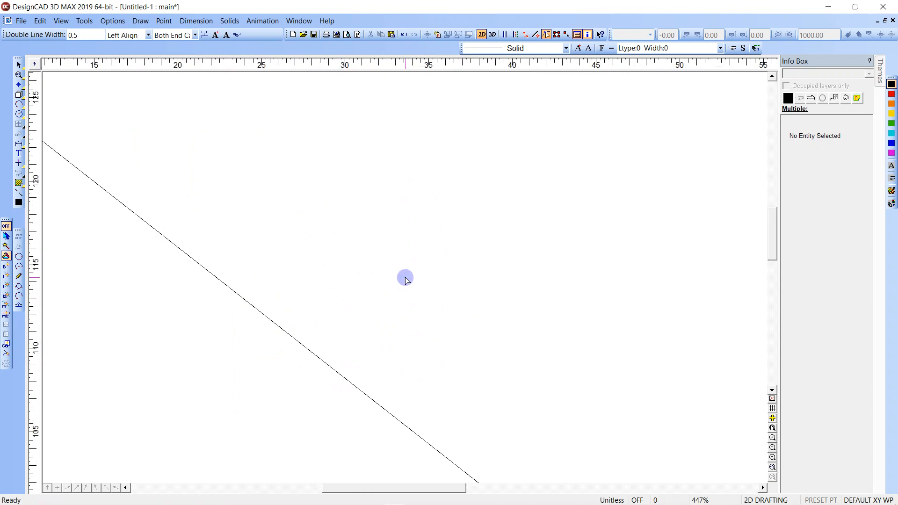
middle_click_drag(264, 361, 522, 254)
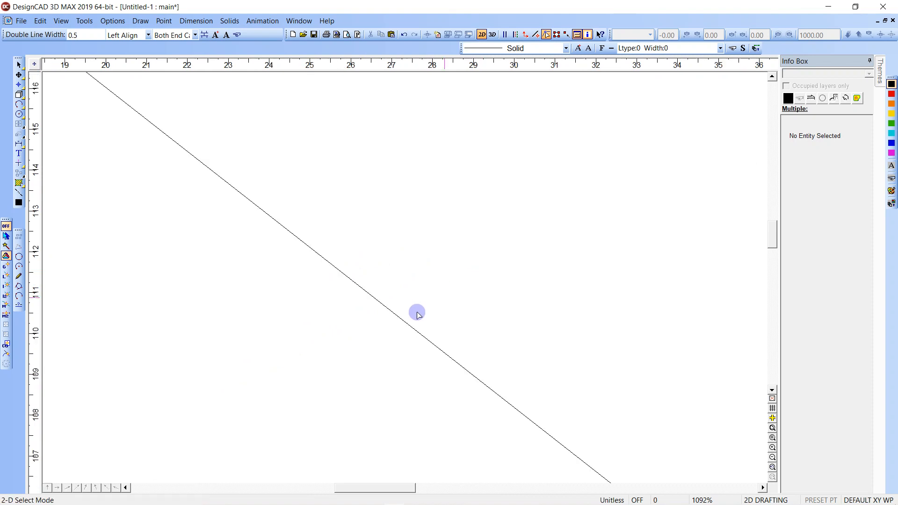
scroll(396, 317, "up", 14)
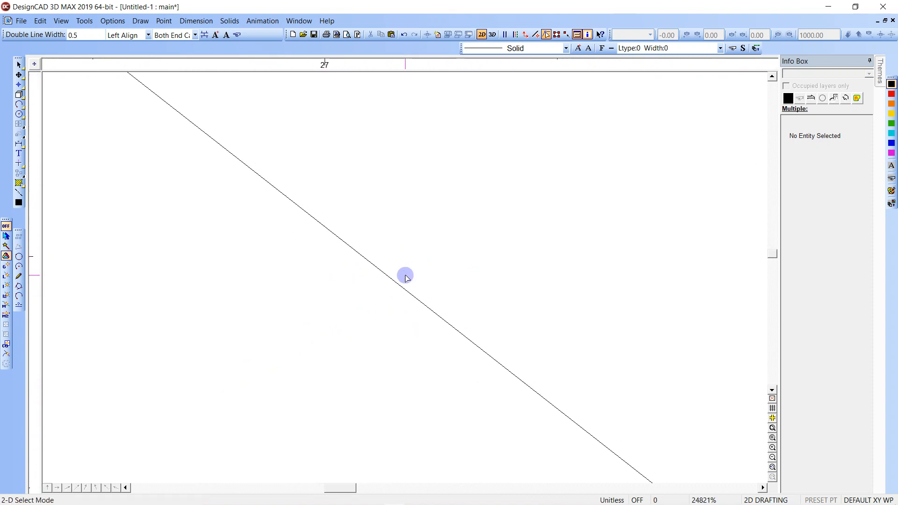
Step back repeatedly through the previous zoom views, past the whole-box view to the earlier ones.
key("Page_Down")
key("Page_Down")
key("Page_Down")
key("Page_Down")
key("Page_Down")
key("Page_Down")
key("Page_Down")
key("Page_Down")
key("Page_Down")
key("Page_Down")
key("Page_Down")
key("Page_Down")
key("Page_Down")
key("Page_Down")
key("Page_Down")
key("Page_Down")
key("Page_Down")
key("Page_Down")
key("Page_Down")
key("Page_Down")
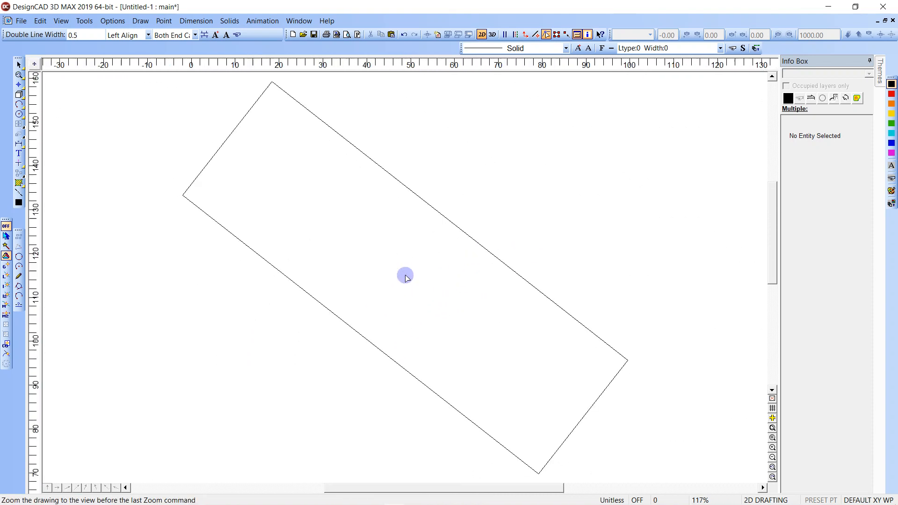
key("Page_Down")
key("Page_Down")
key("Page_Down")
key("Page_Down")
key("Page_Down")
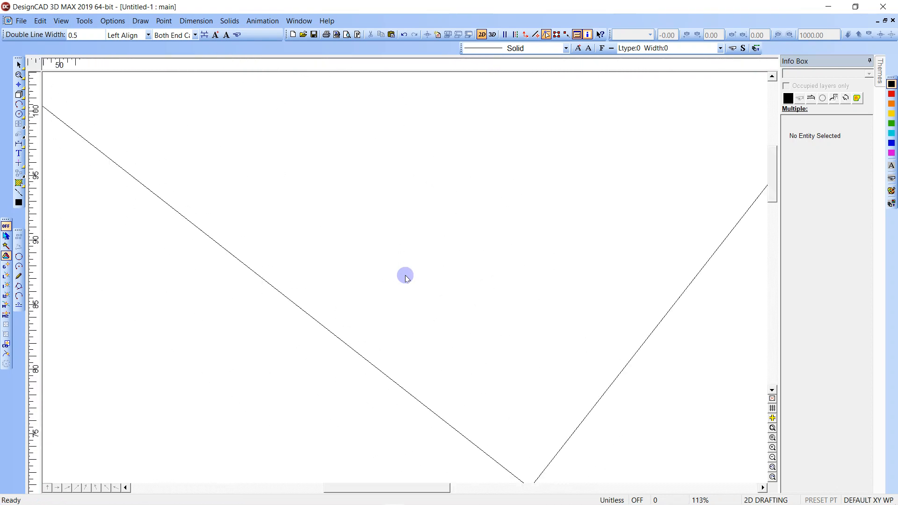
Keep stepping back through the stored previous views until the whole box is in view again.
key("Page_Down")
key("Page_Down")
key("Page_Down")
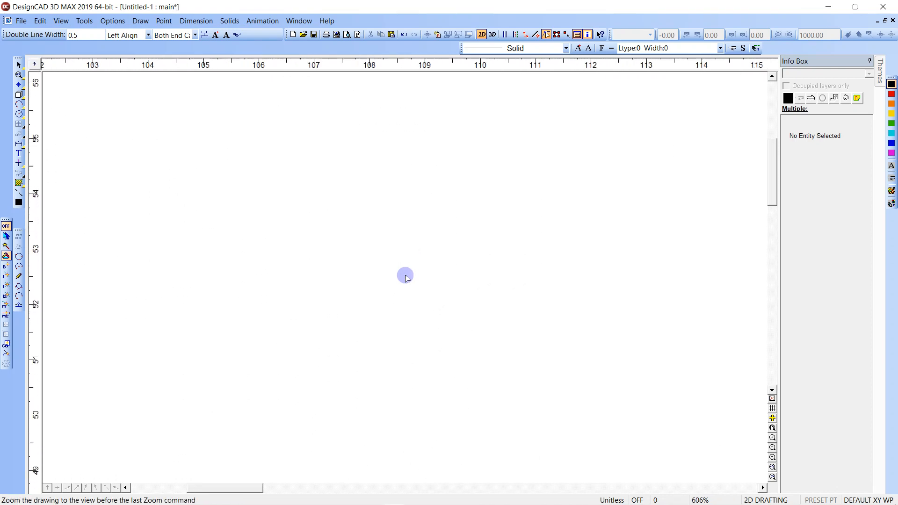
key("Page_Down")
key("Page_Down")
key("Page_Down")
key("Page_Down")
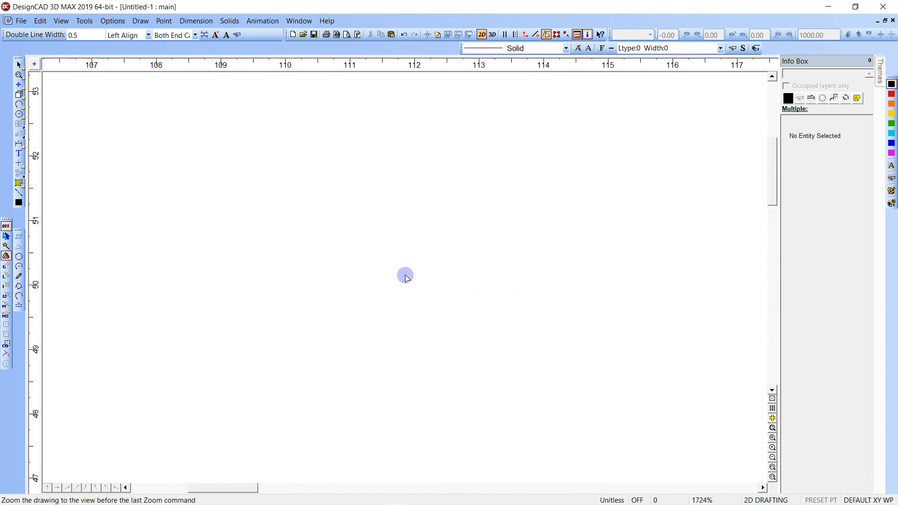
key("Page_Down")
key("Page_Down")
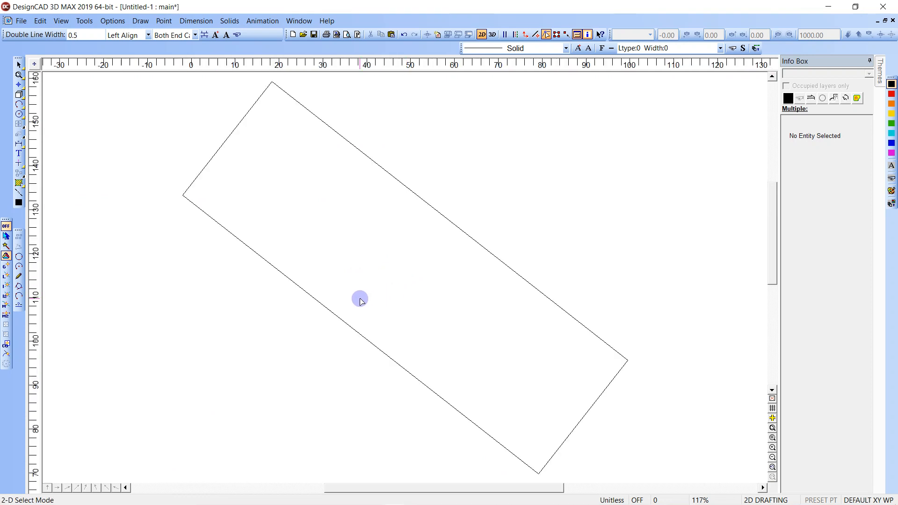
key("Page_Down")
key("Page_Down")
key("Page_Down")
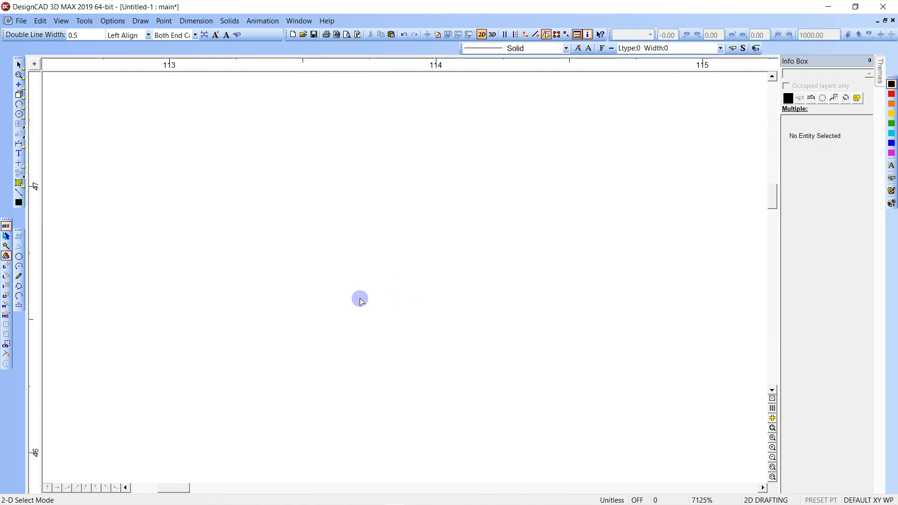
key("Page_Down")
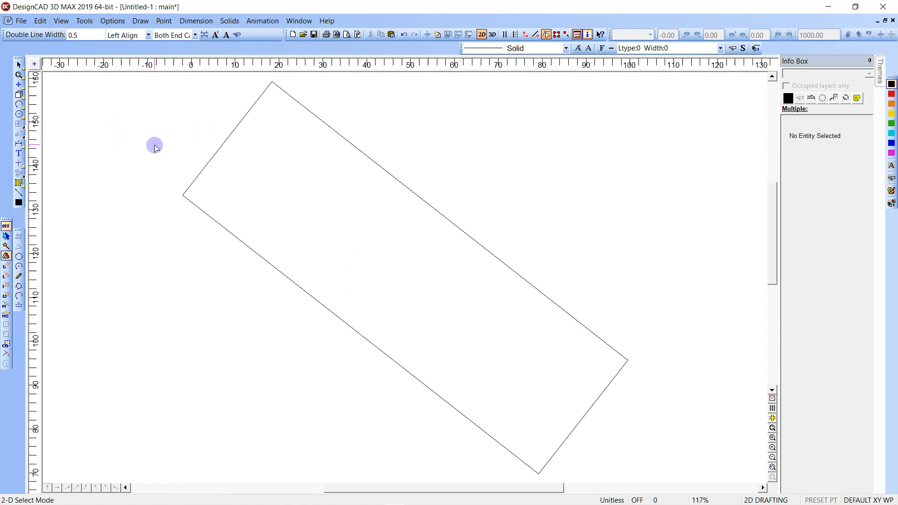
Frame the box's leftmost corner with Zoom Window and return to the previous view of the whole box.
key("Page_Up")
left_click(173, 177)
left_click(203, 216)
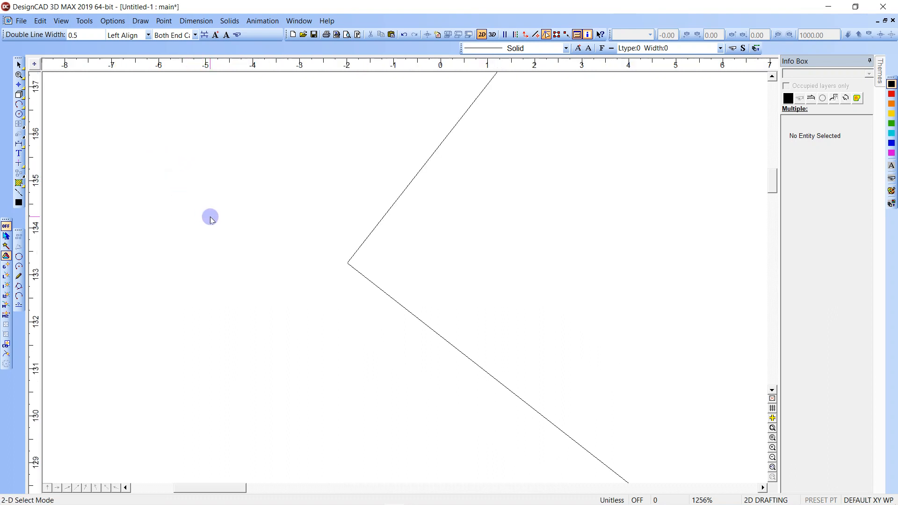
key("Page_Down")
Frame the box's rightmost corner with Zoom Window and step back through the previous views to the whole box.
key("Page_Up")
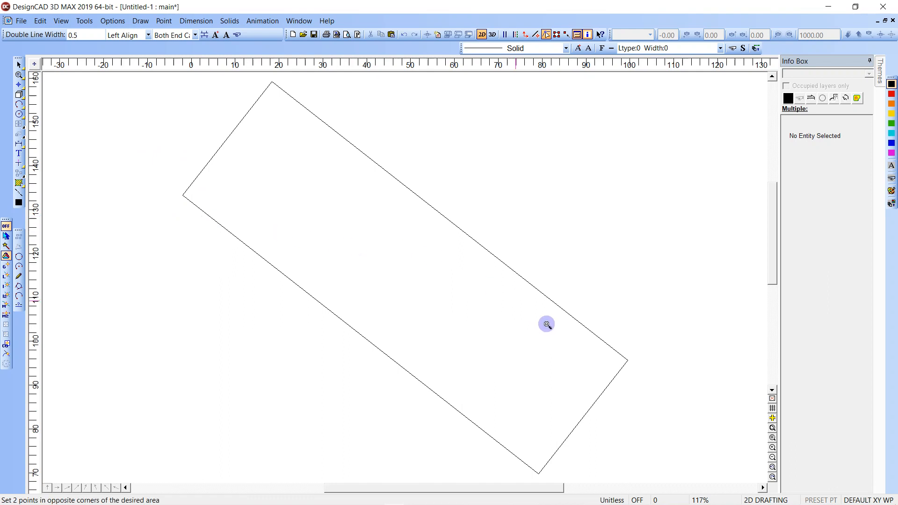
left_click(613, 351)
left_click(637, 371)
key("Page_Down")
key("Page_Down")
key("Page_Down")
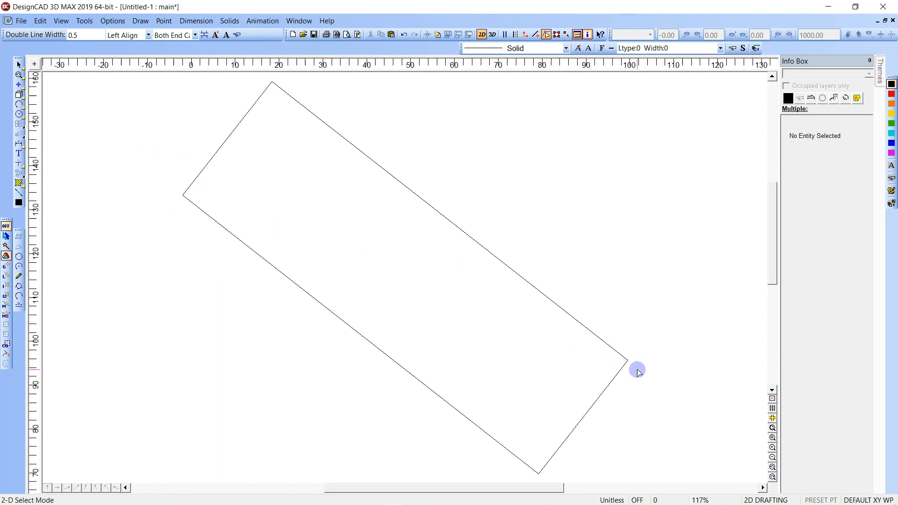
key("Page_Down")
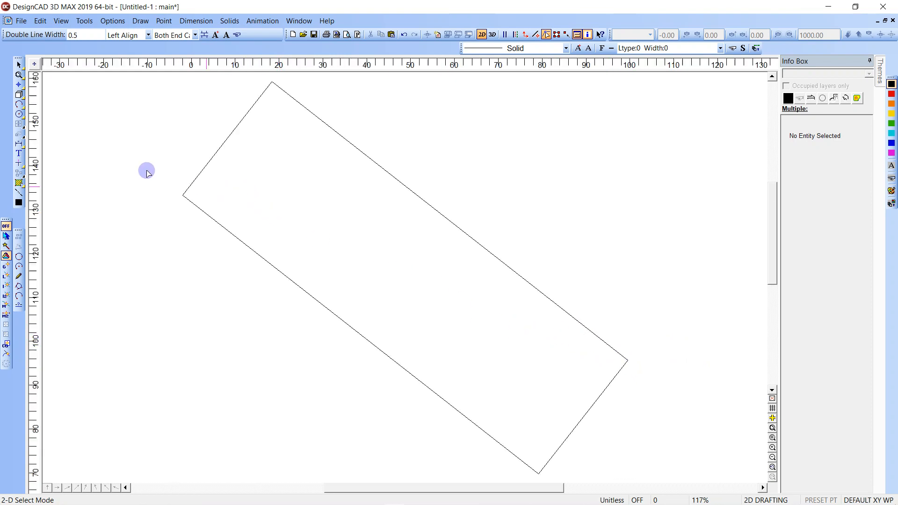
Use a command from the zoom toolbox to show the whole box at 100% with wider margins.
left_click(18, 86)
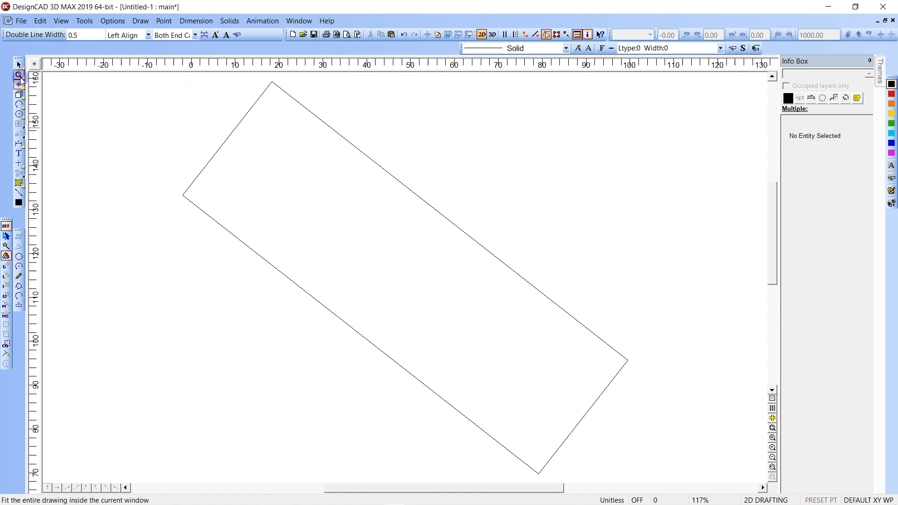
left_click(18, 75)
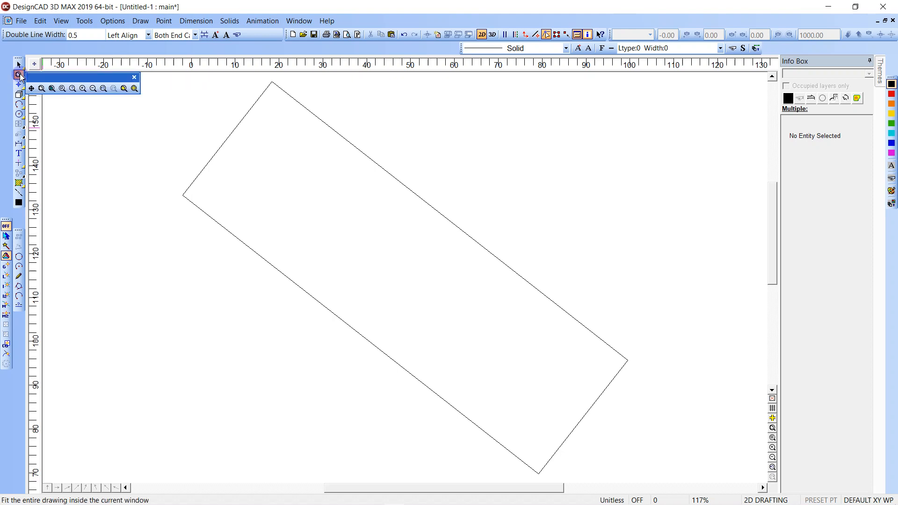
left_click(125, 88)
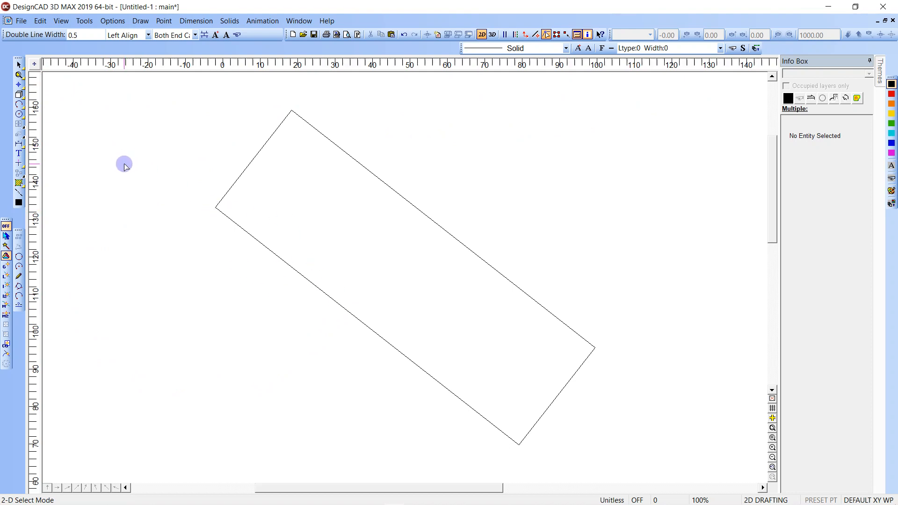
Draw a horizontal line from beside the box to a relative point with DX 1000, and fit the whole drawing in the window.
key("l")
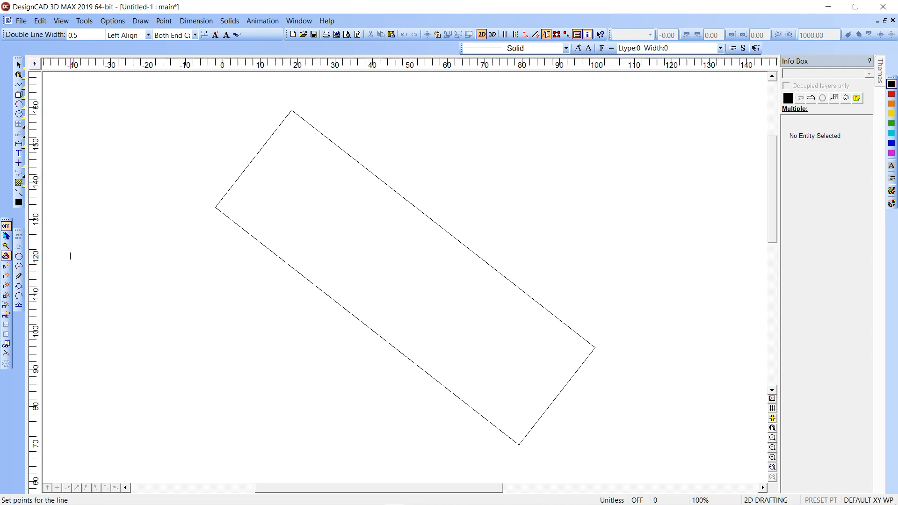
key("apostrophe")
type("1000")
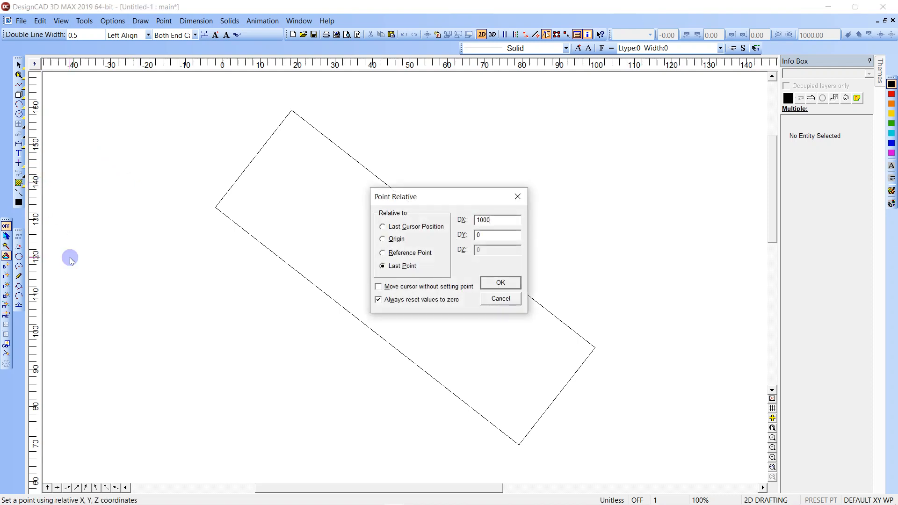
key("Return")
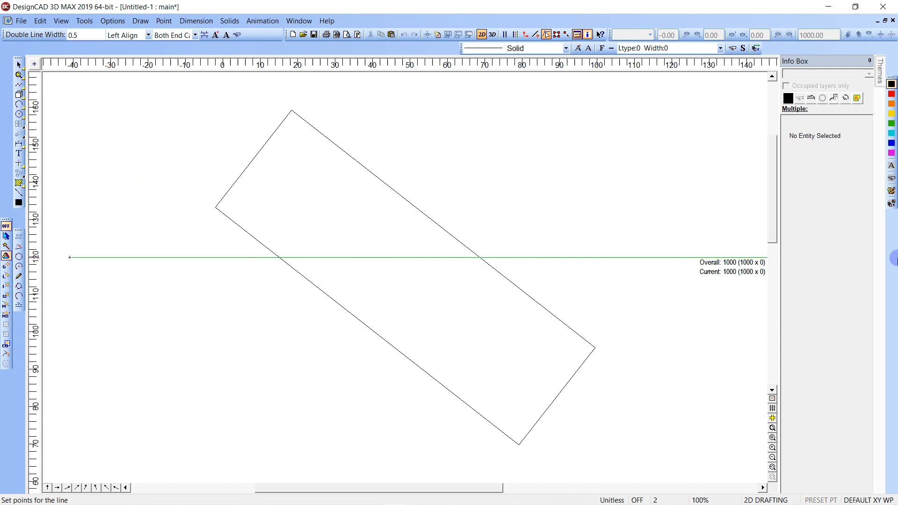
key("Return")
key("f")
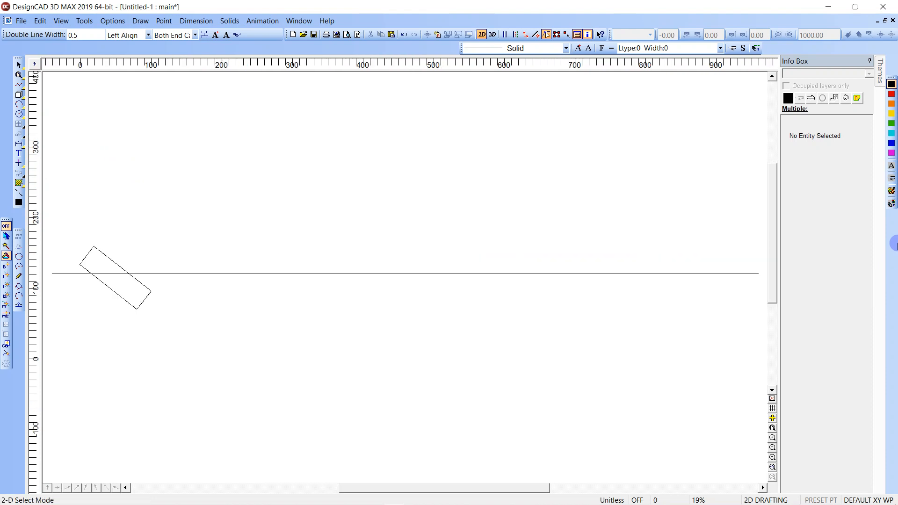
Delete the long horizontal line and fit the remaining box in the window.
left_click(758, 274)
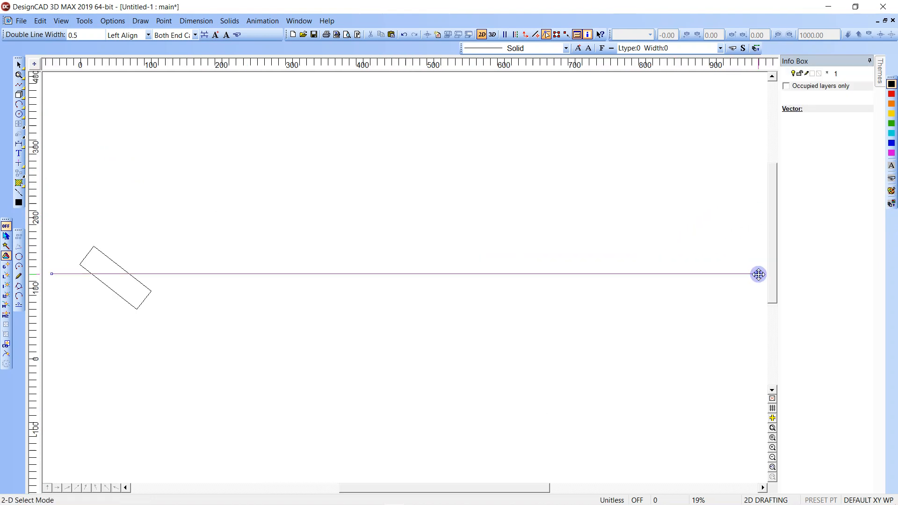
key("Delete")
key("f")
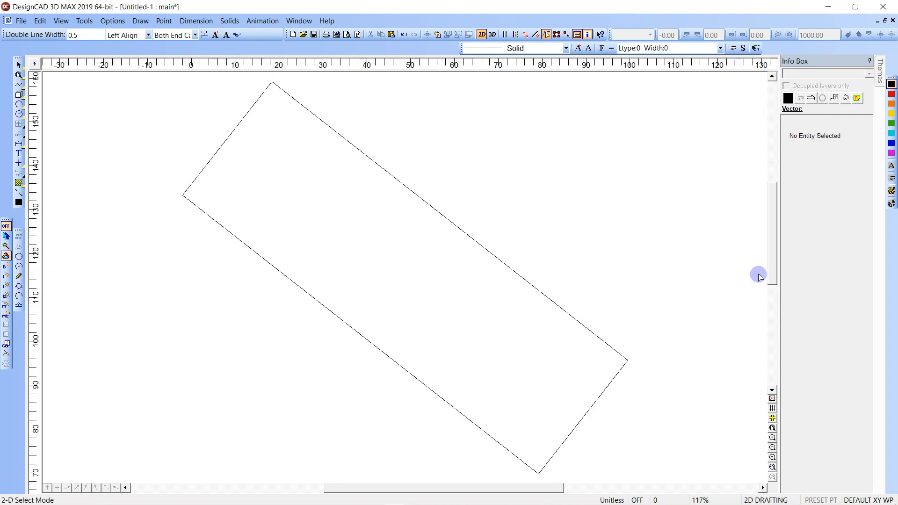
left_click(20, 85)
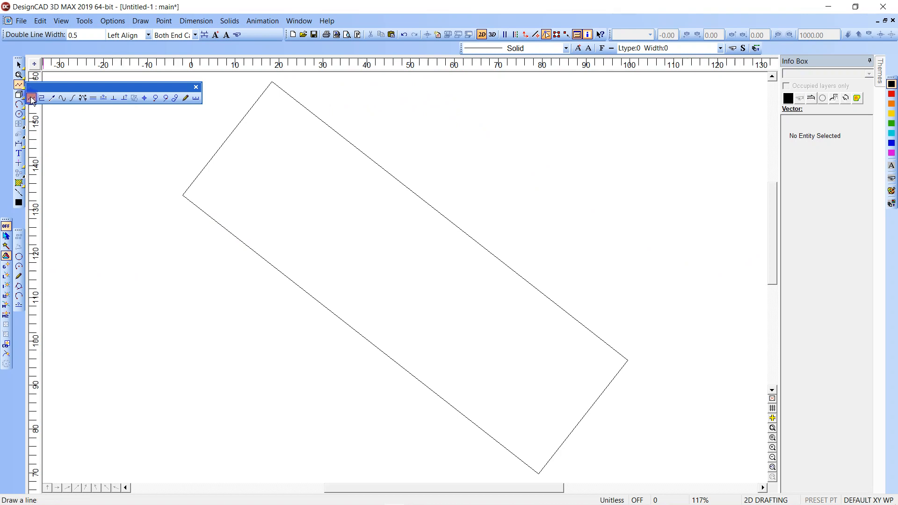
left_click(31, 98)
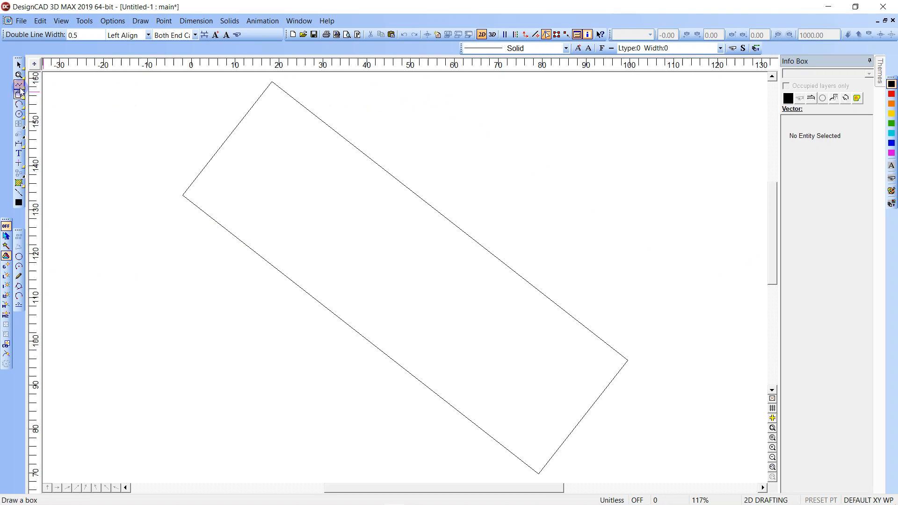
left_click(19, 85)
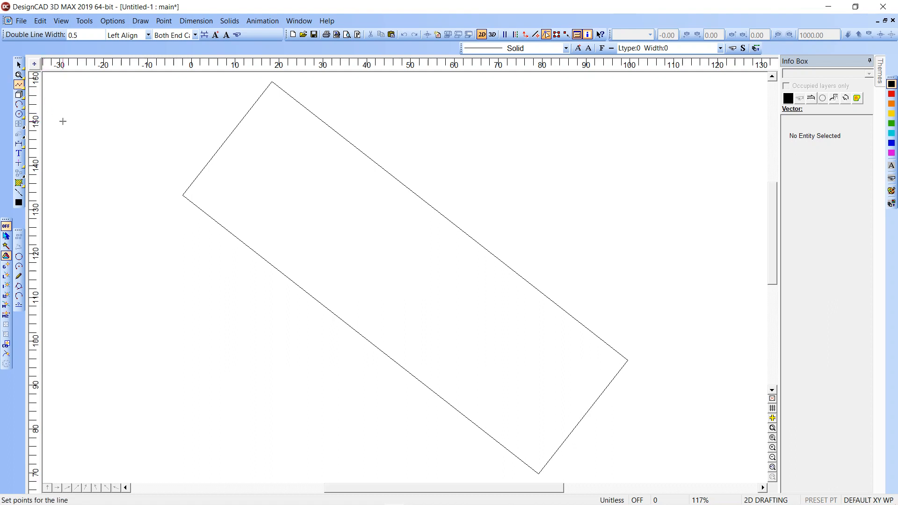
key("Escape")
key("l")
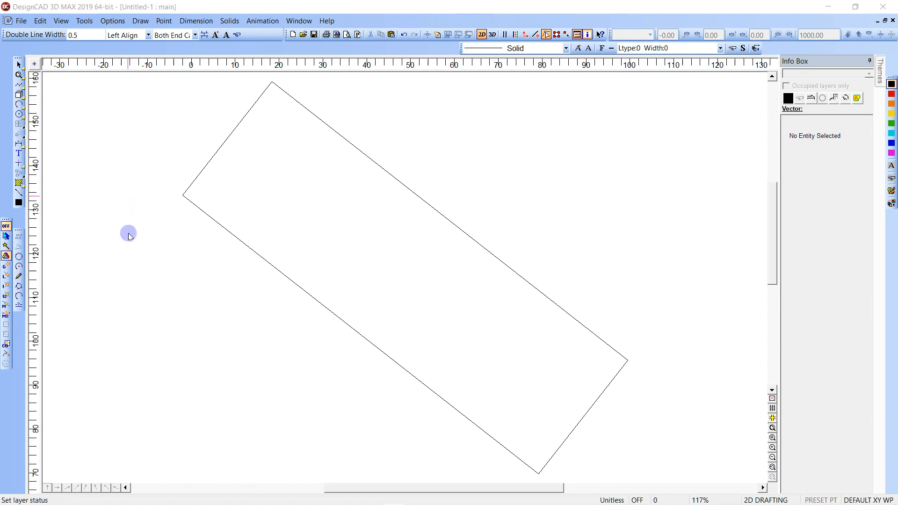
key("Return")
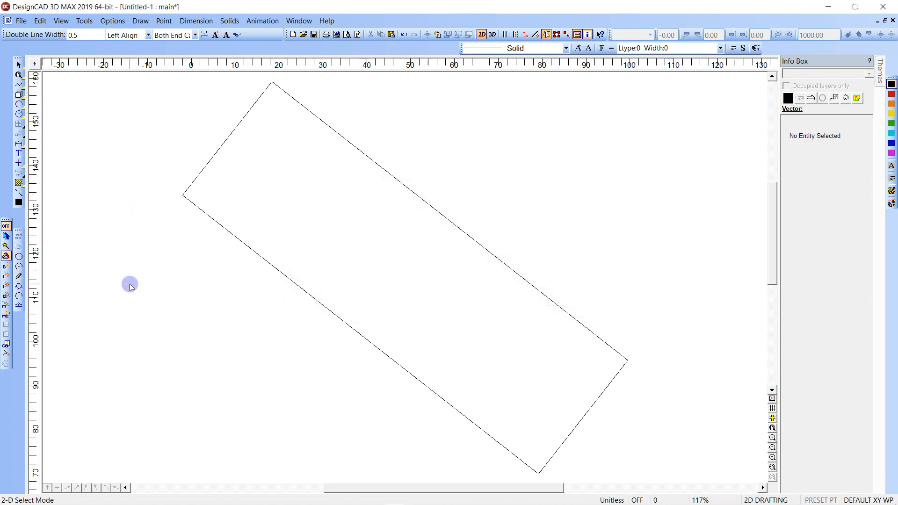
Draw a seven-point zigzag line across the box's lower long edge, about 72 units wide and 51 units high.
left_click(137, 385)
left_click(230, 189)
left_click(246, 408)
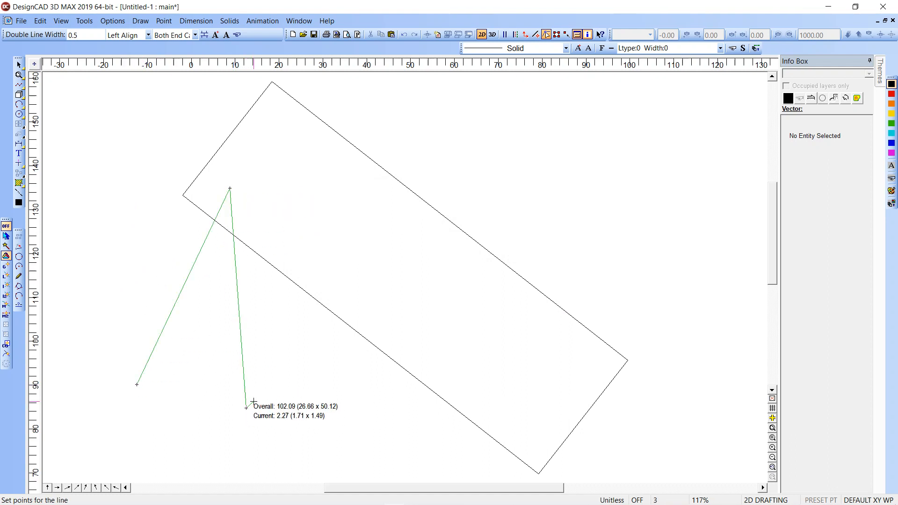
left_click(340, 204)
left_click(335, 412)
left_click(447, 212)
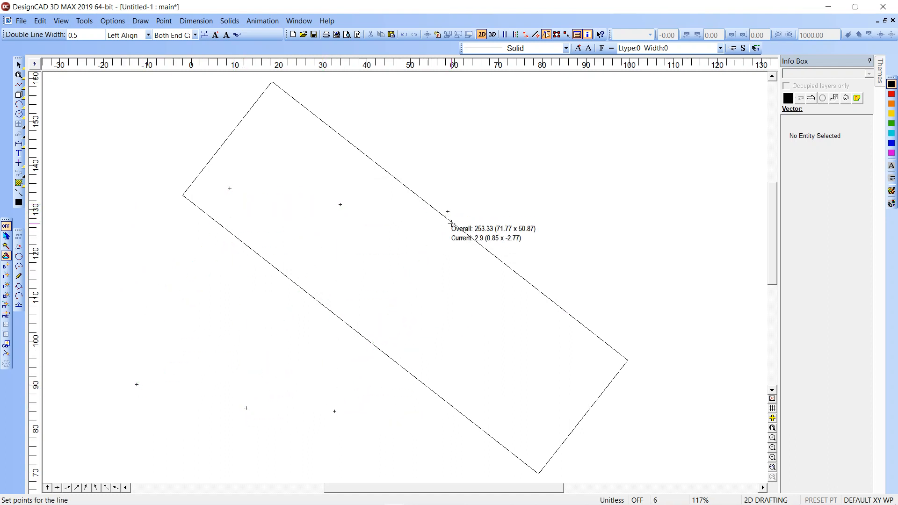
double_click(452, 395)
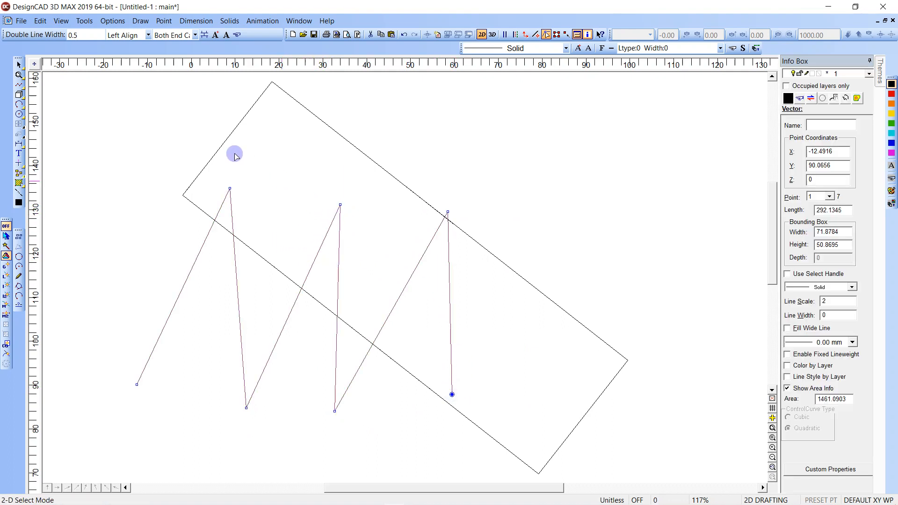
Break the selected zigzag line into separate two-point lines.
left_click(40, 21)
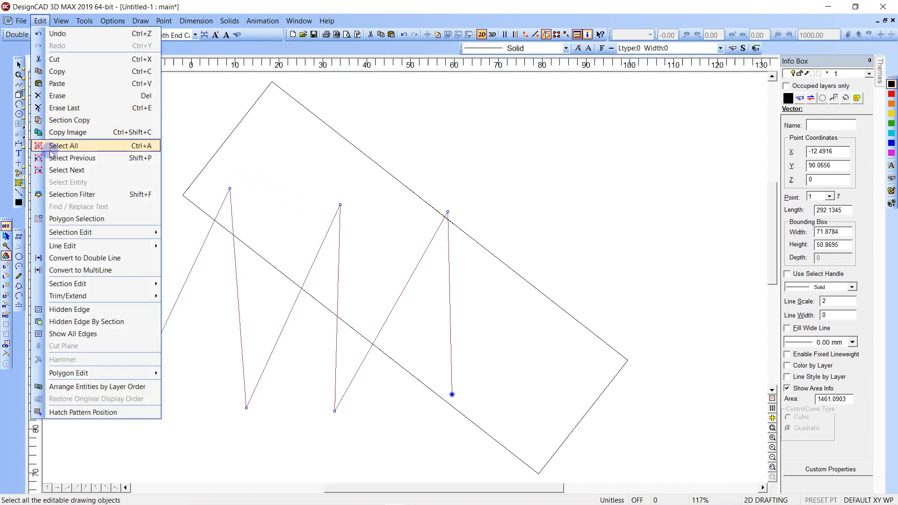
left_click(41, 21)
left_click(22, 20)
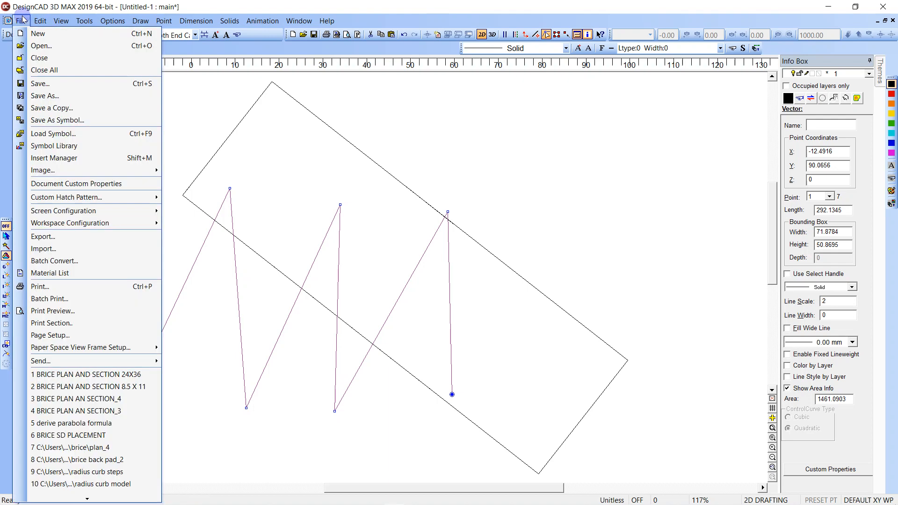
mouse_move(42, 21)
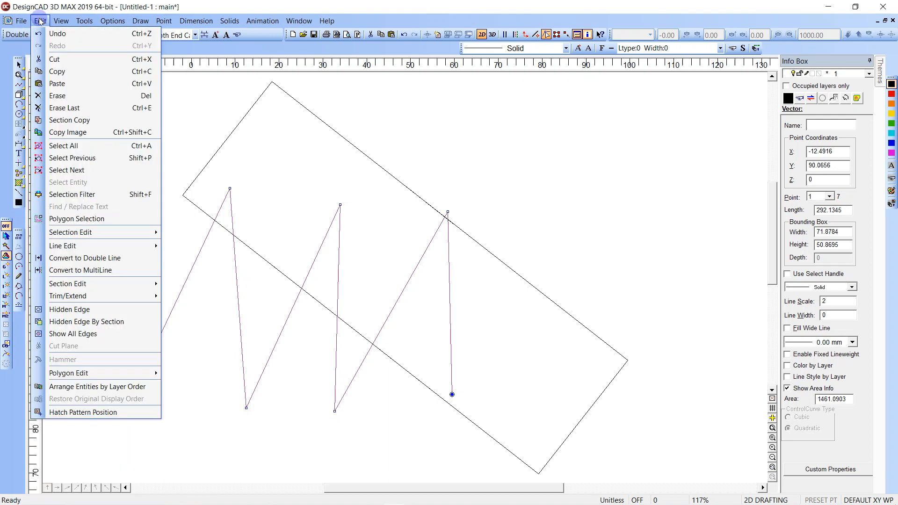
mouse_move(75, 232)
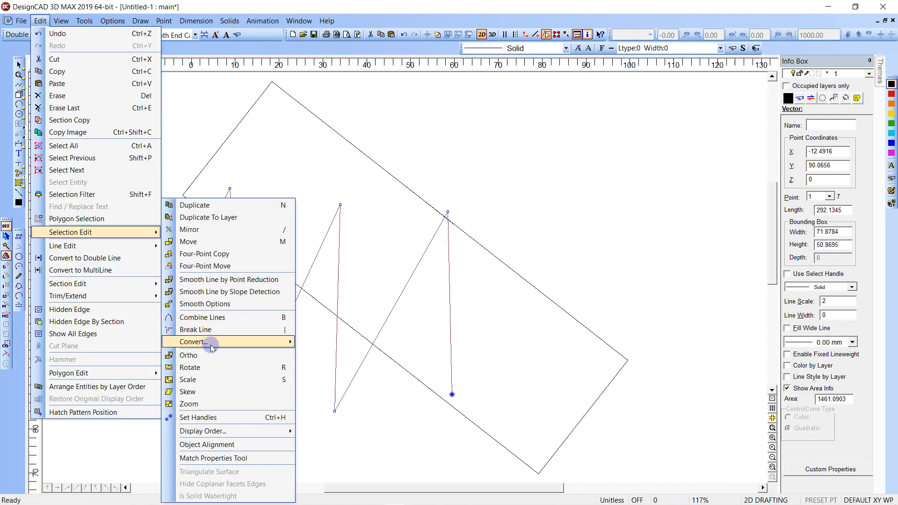
mouse_move(214, 343)
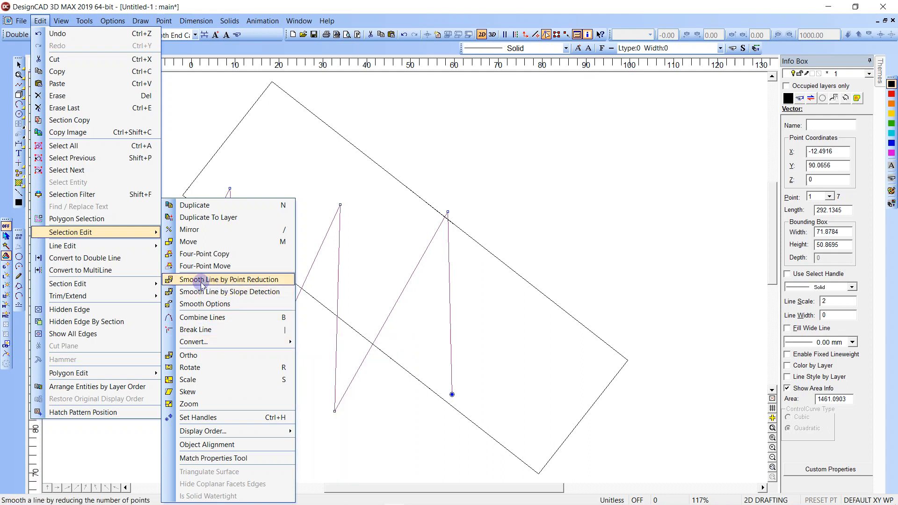
left_click(196, 331)
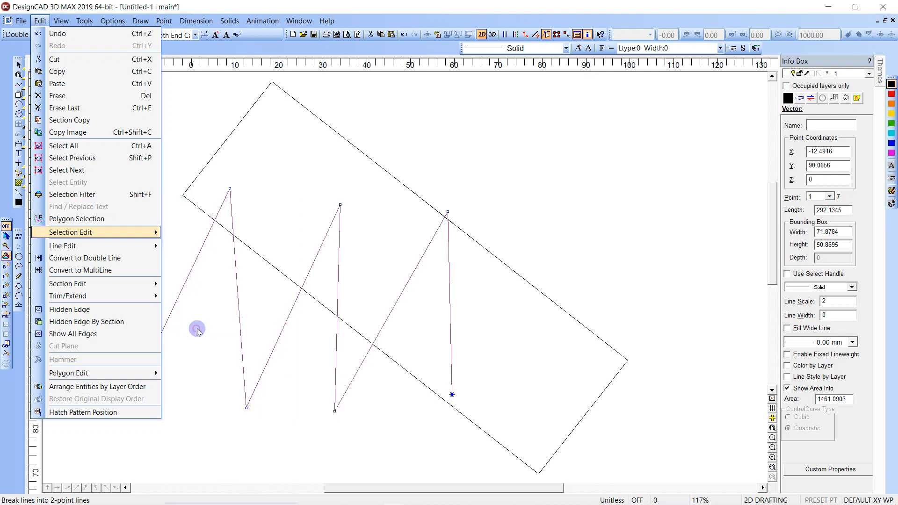
Move the first two zigzag segments down and to the left, apart from the others, and deselect them.
left_click(230, 189)
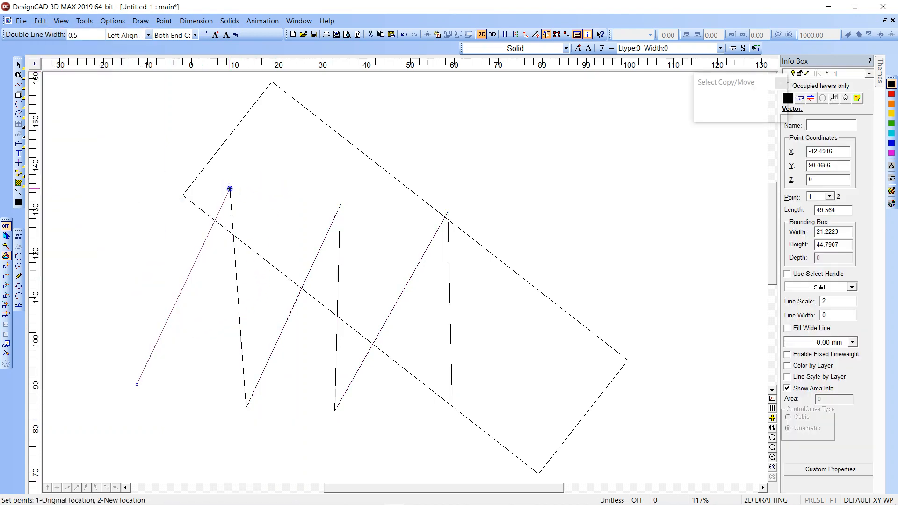
left_click_drag(230, 189, 170, 209)
left_click(229, 189)
left_click_drag(230, 189, 190, 243)
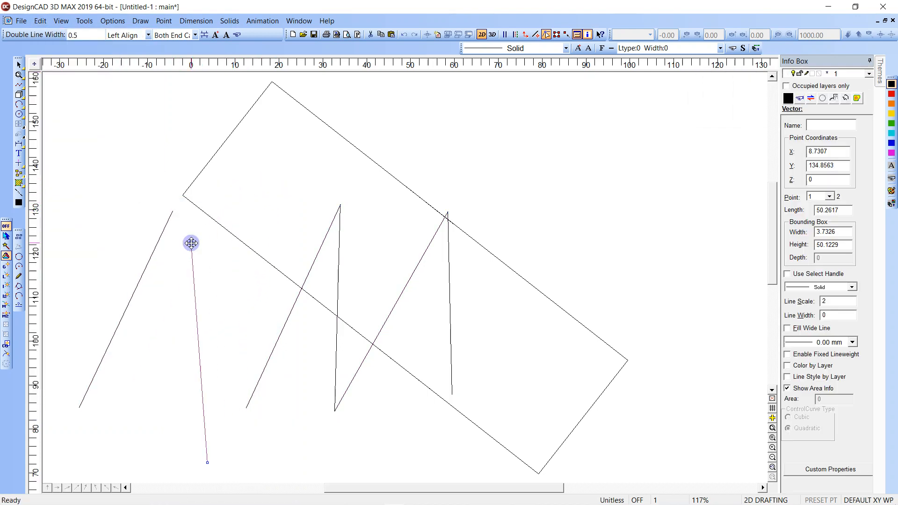
left_click(217, 243)
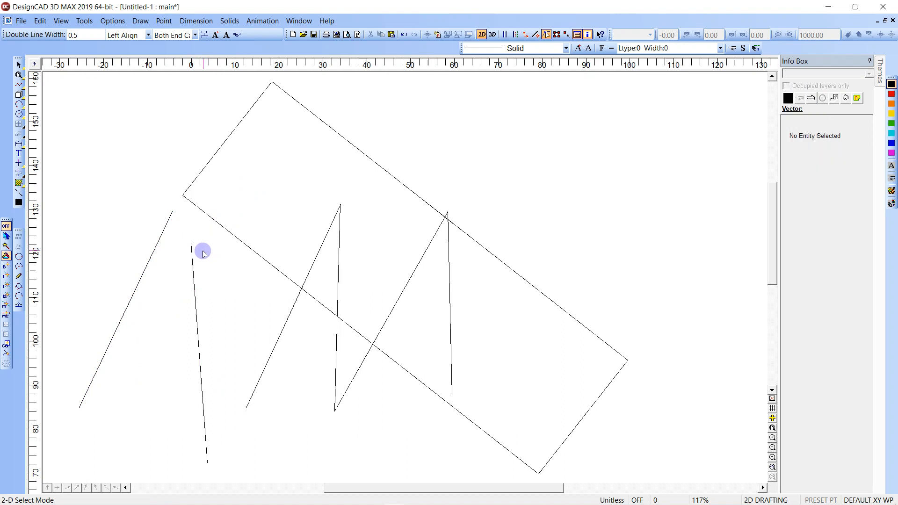
Trim the first two detached zigzag segments to each other so their upper ends meet in a corner.
key("t")
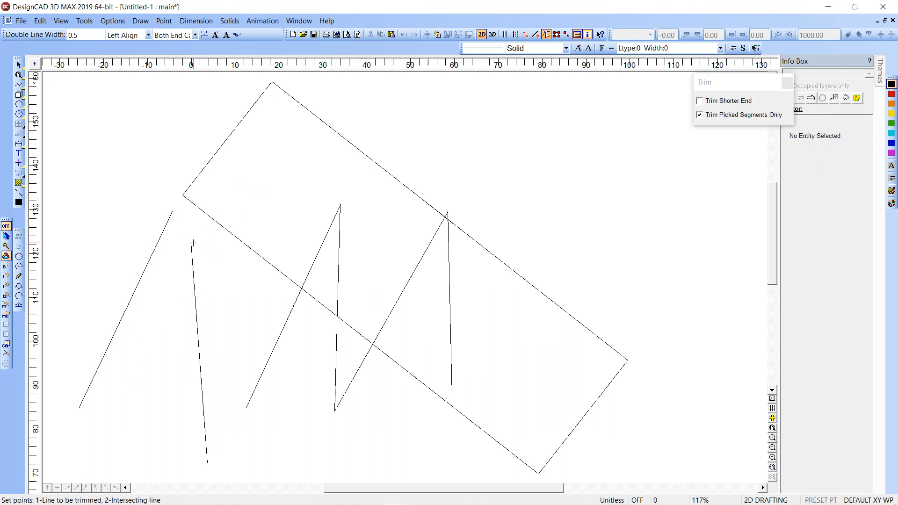
left_click(170, 229)
key("t")
left_click(187, 182)
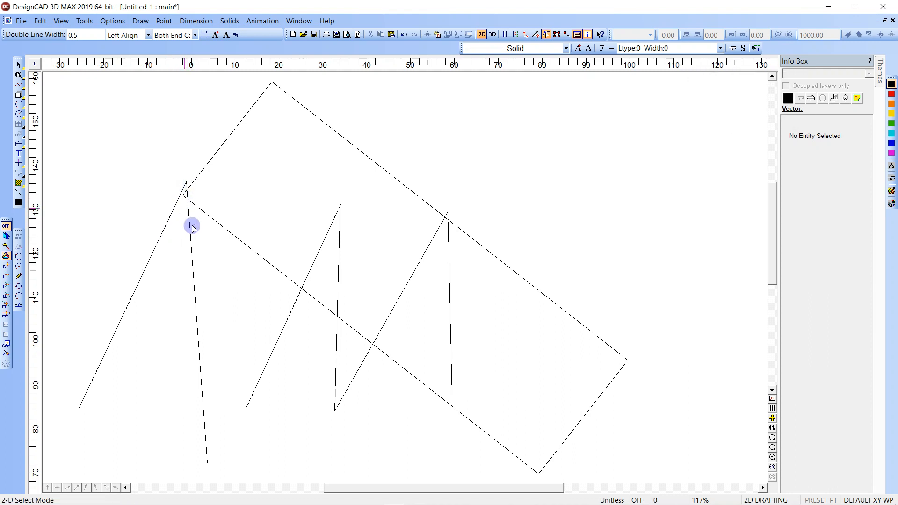
Trim the second and third zigzag segments to each other so their lower ends meet in a corner.
key("t")
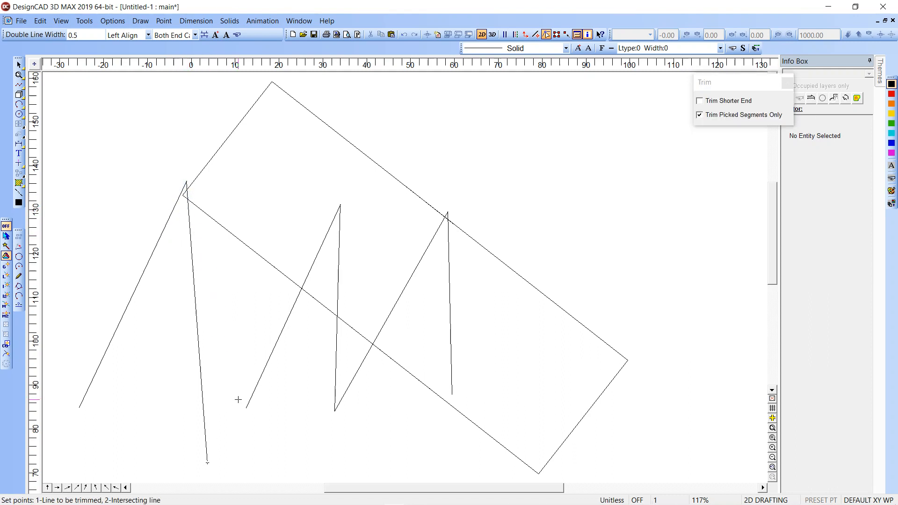
left_click(248, 392)
key("t")
left_click(210, 413)
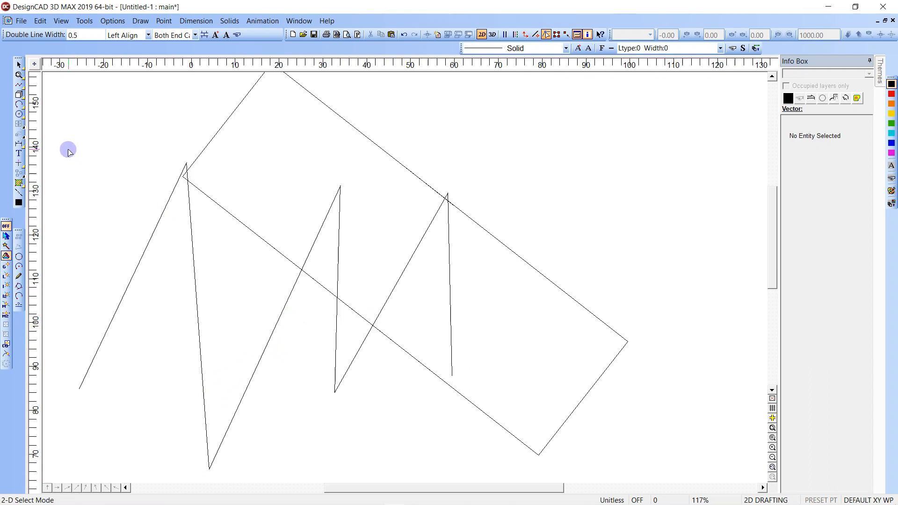
Select all six zigzag segments, combine them into a single line and deselect it.
left_click(139, 265)
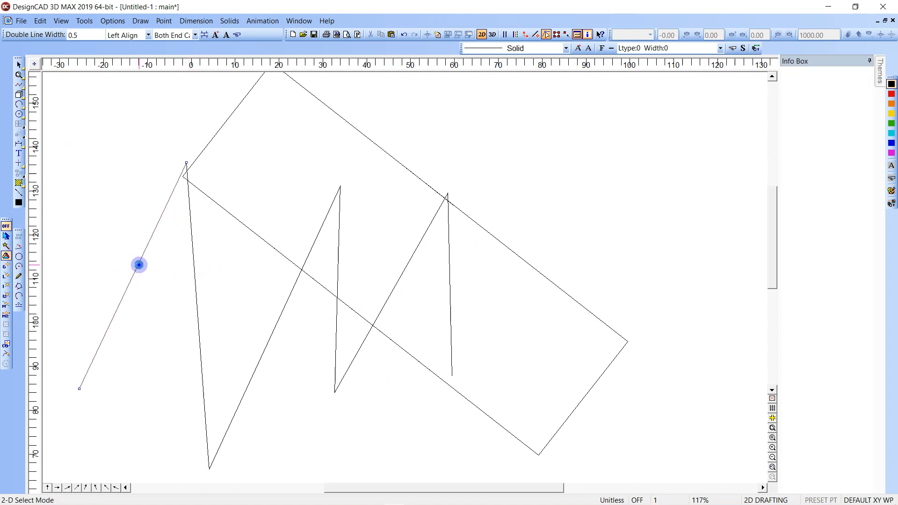
left_click(195, 309, "shift")
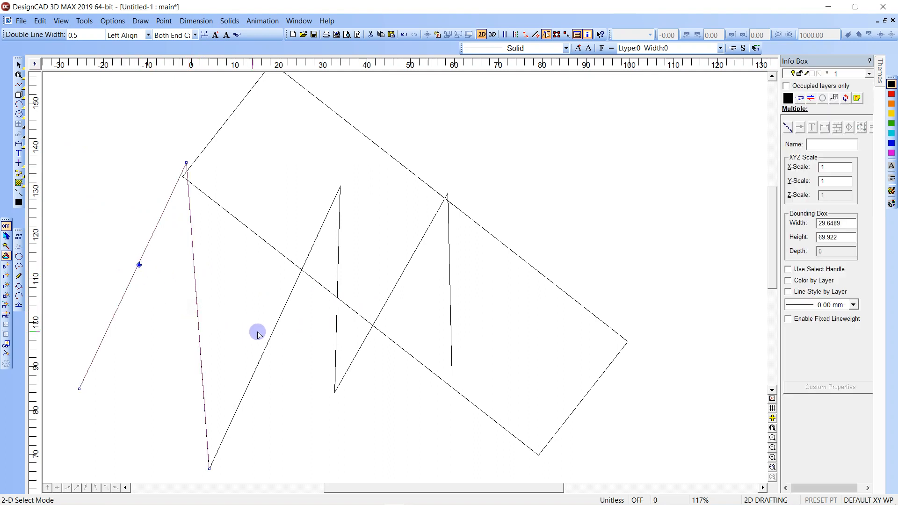
left_click(336, 336, "shift")
left_click(390, 293, "shift")
left_click(450, 292, "shift")
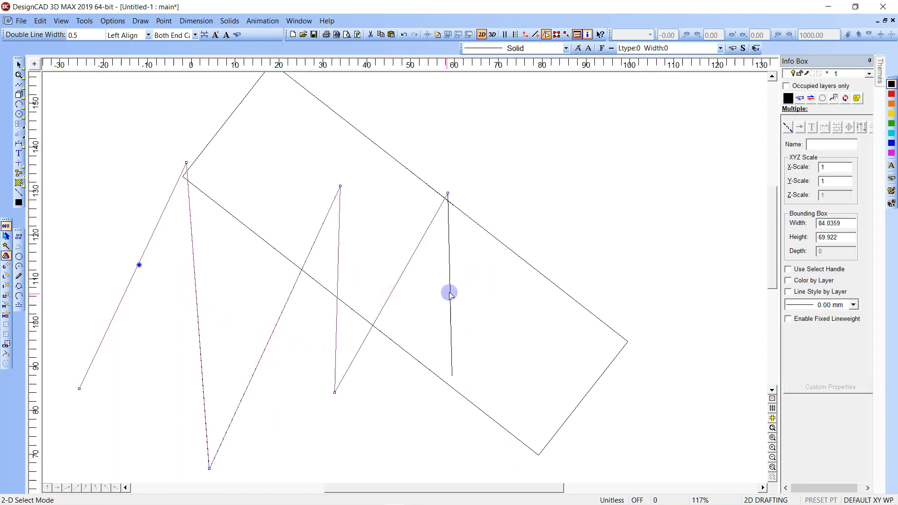
left_click(338, 258, "shift")
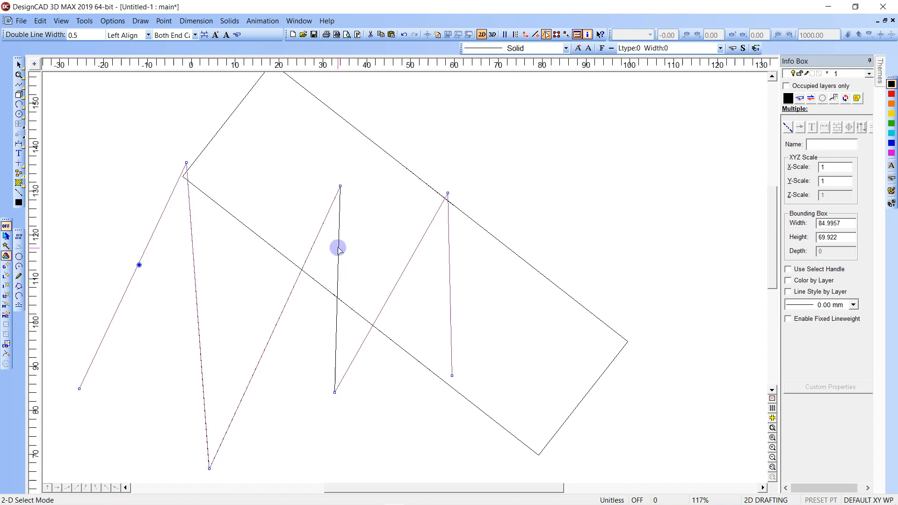
left_click(338, 255, "shift")
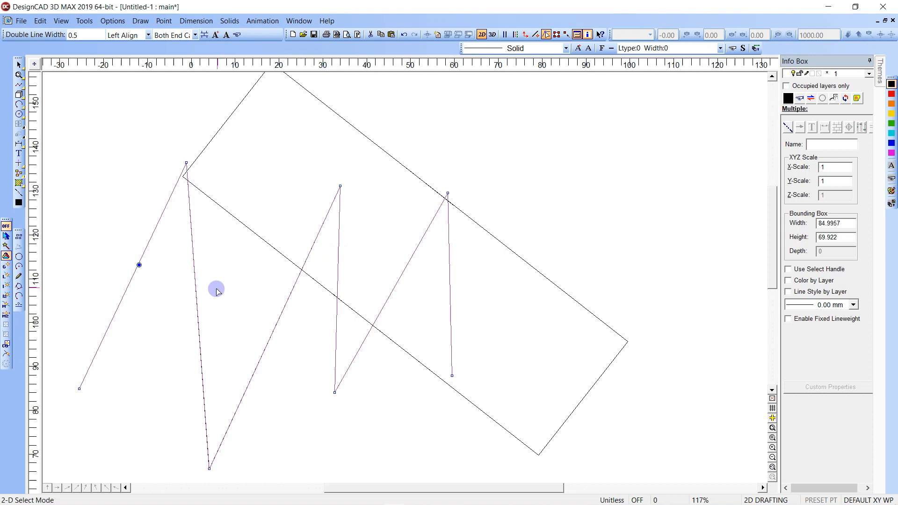
key("ctrl+j")
left_click(500, 178)
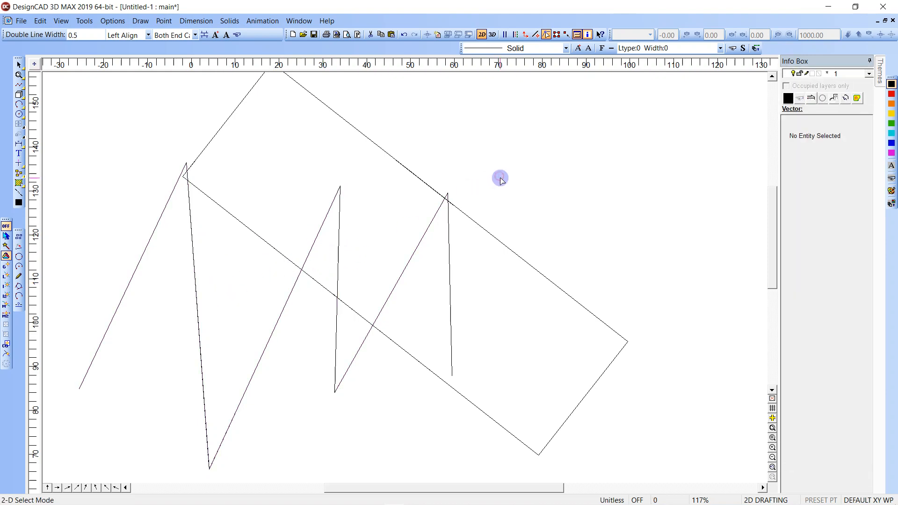
Draw a five-point S-shaped curve from the zigzag's last endpoint, about 73 units wide and 60 units high.
scroll(500, 178, "down", 1)
scroll(403, 278, "down", 1)
left_click(313, 358)
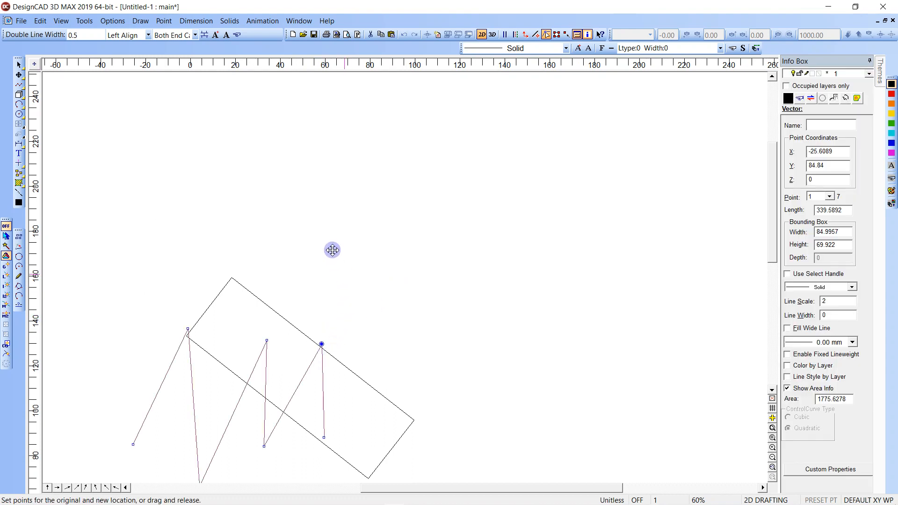
key("o")
left_click(312, 366)
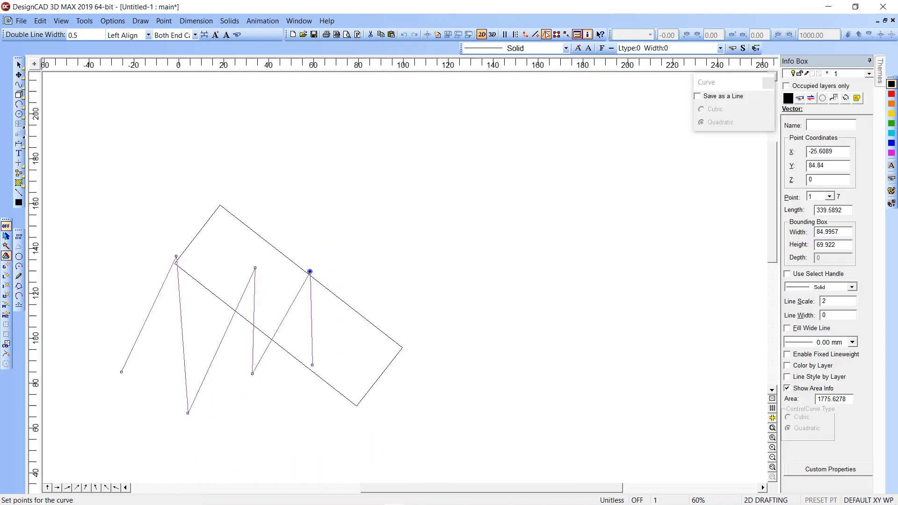
left_click(332, 414)
left_click(397, 396)
left_click(438, 310)
left_click(476, 284)
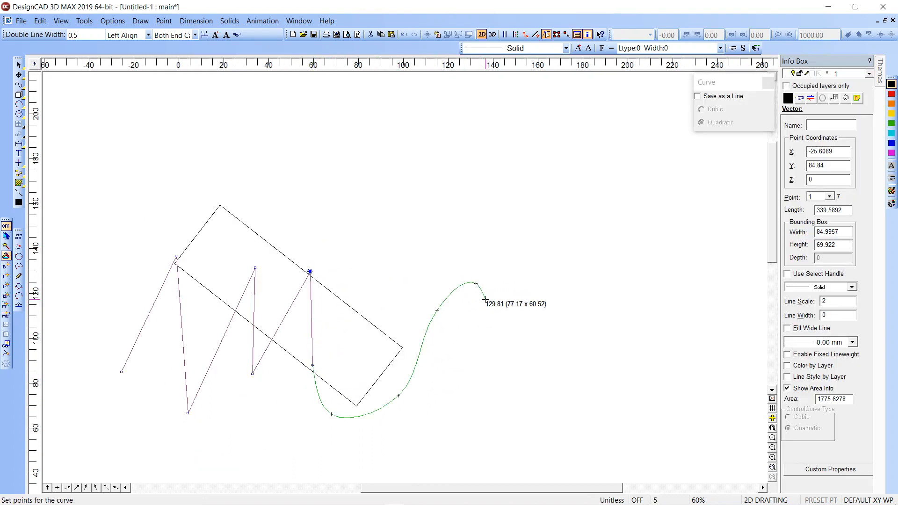
key("Return")
Try to combine the curve with the zigzag line, undo the combination and deselect both.
left_click(462, 291)
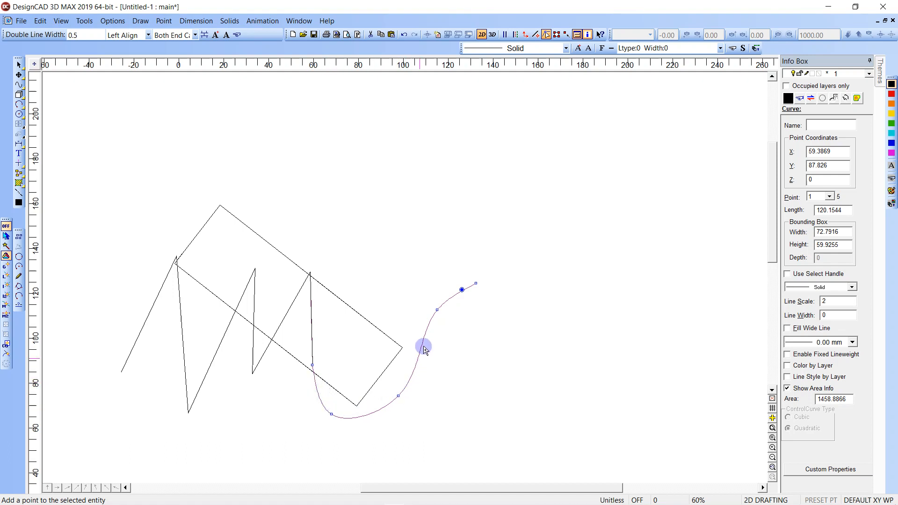
left_click(313, 315, "shift")
left_click(280, 326, "shift")
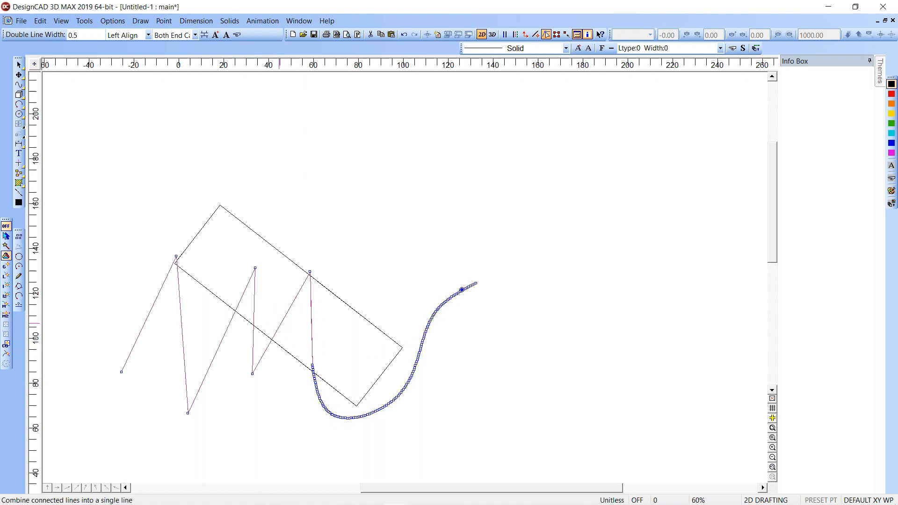
left_click(316, 399, "shift")
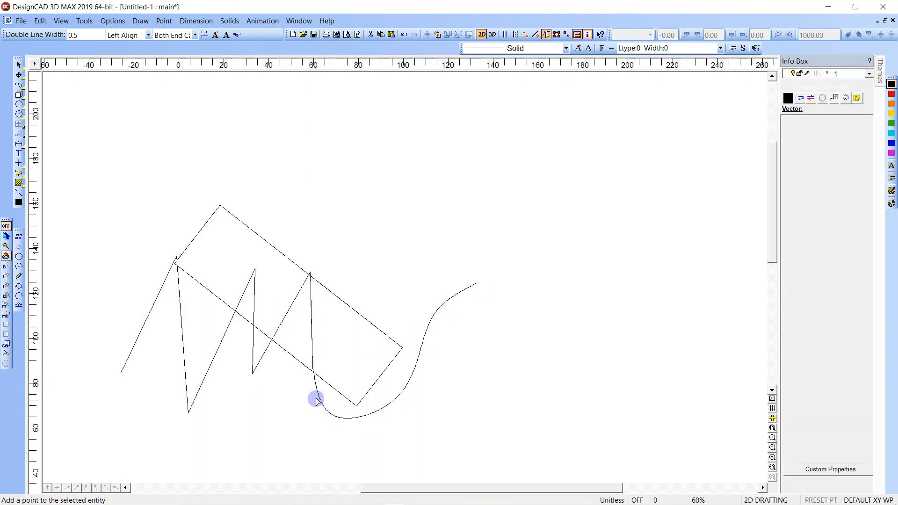
left_click(314, 365)
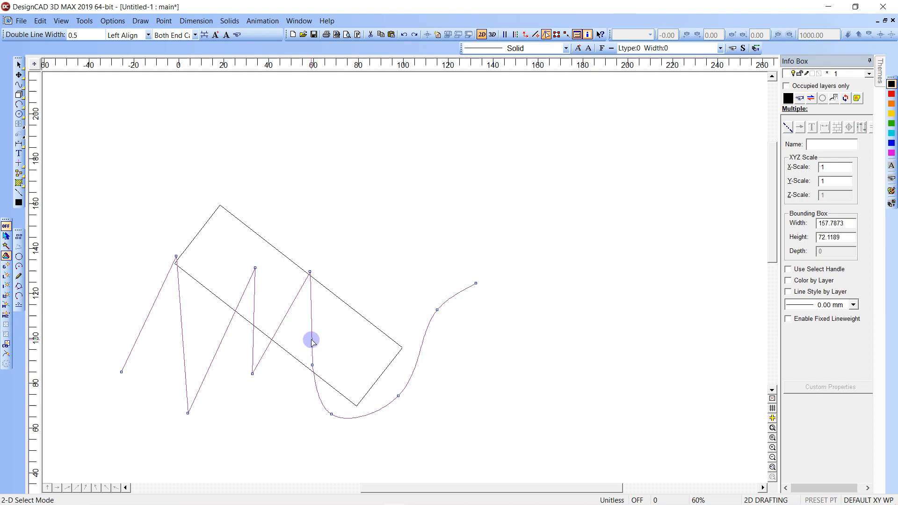
left_click(285, 331)
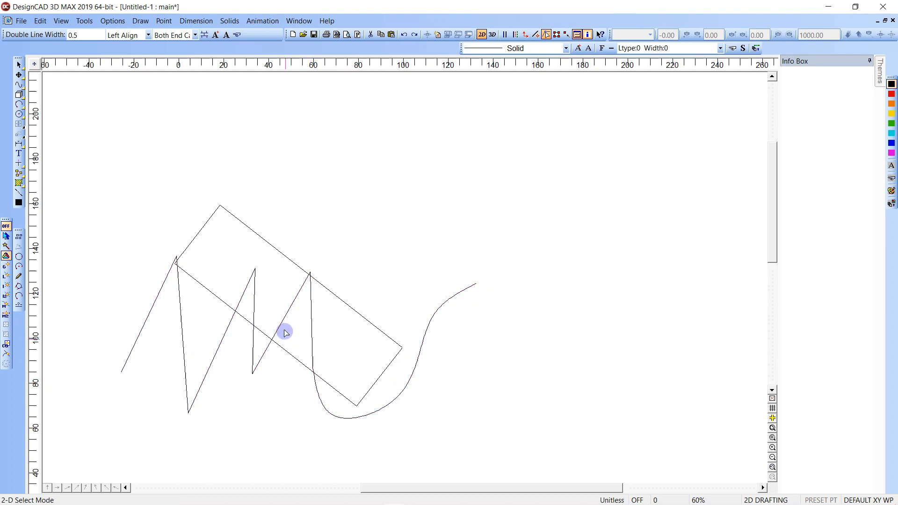
Create separate parallel copies of the zigzag line and the curve on the lower side of the originals.
key("equal")
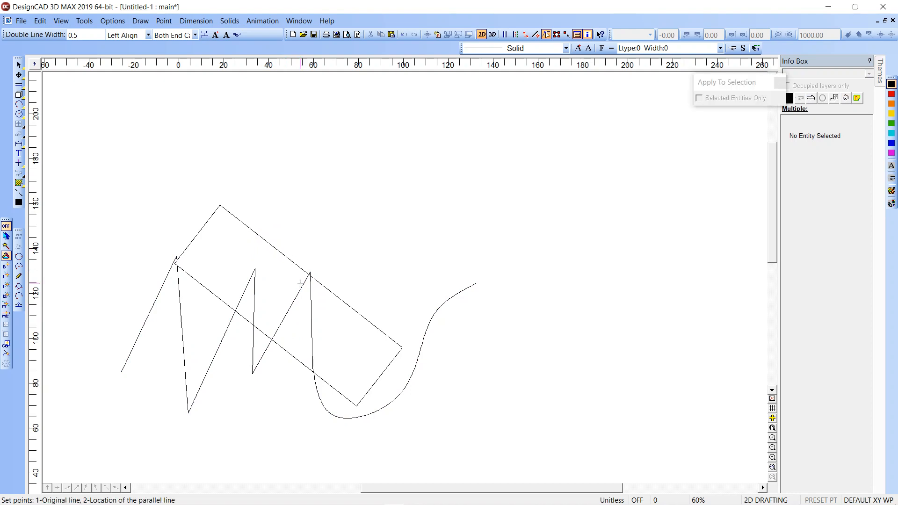
left_click(286, 340)
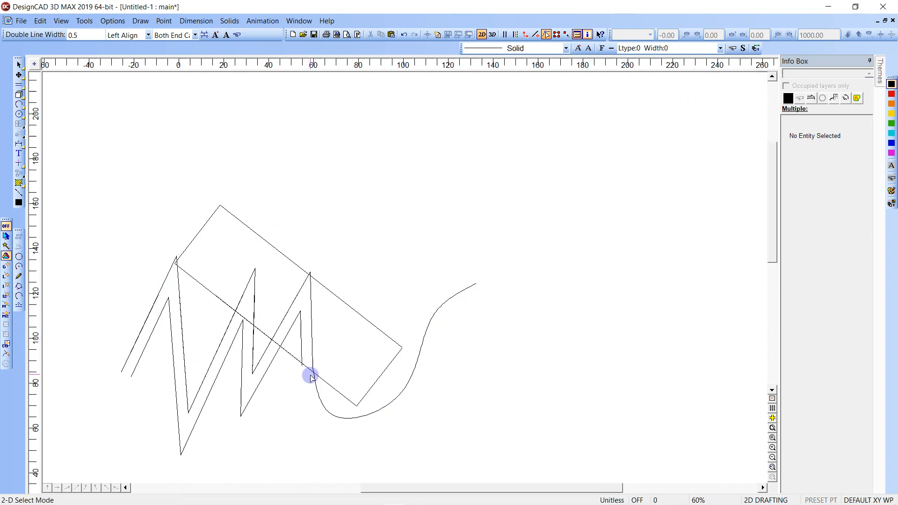
key("equal")
left_click(328, 409)
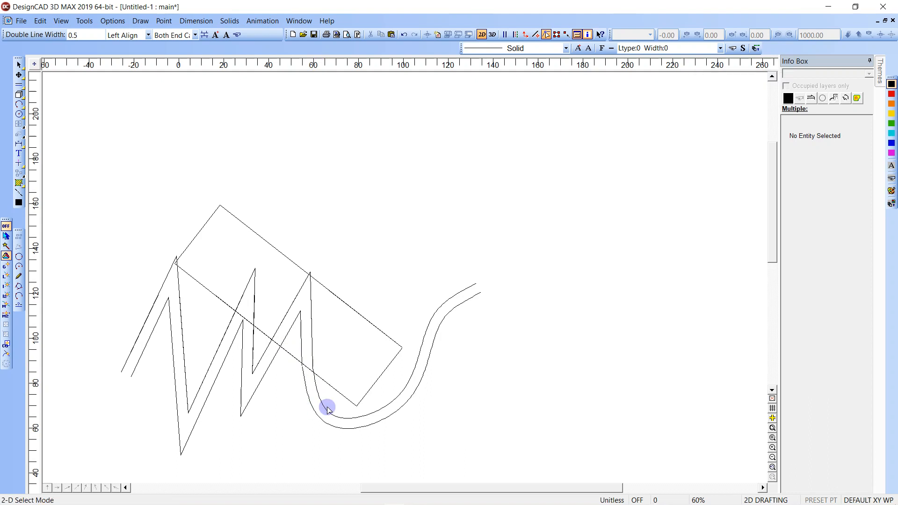
Try to close the gap between the parallel copies by moving the copied curve's first point onto the copied zigzag's end.
key("z")
left_click(293, 351)
left_click(313, 373)
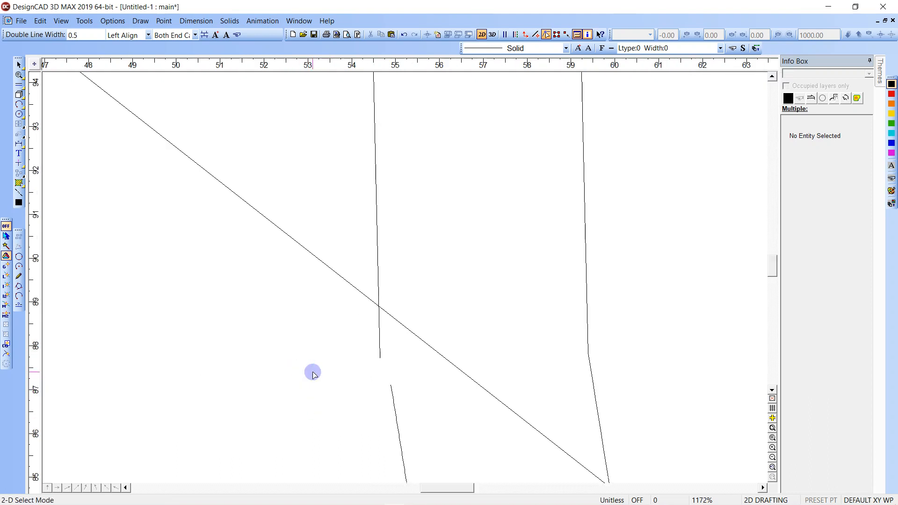
scroll(407, 276, "down", 5)
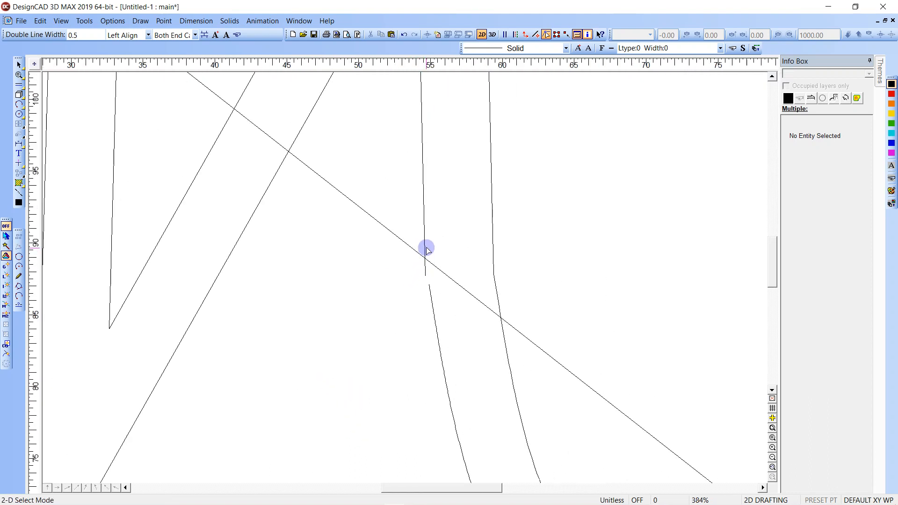
left_click(425, 237)
left_click(433, 298)
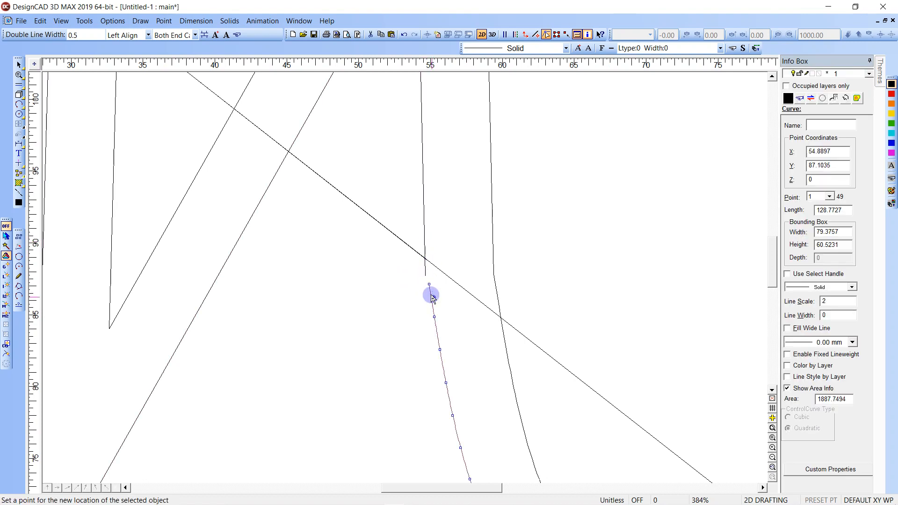
left_click(425, 275)
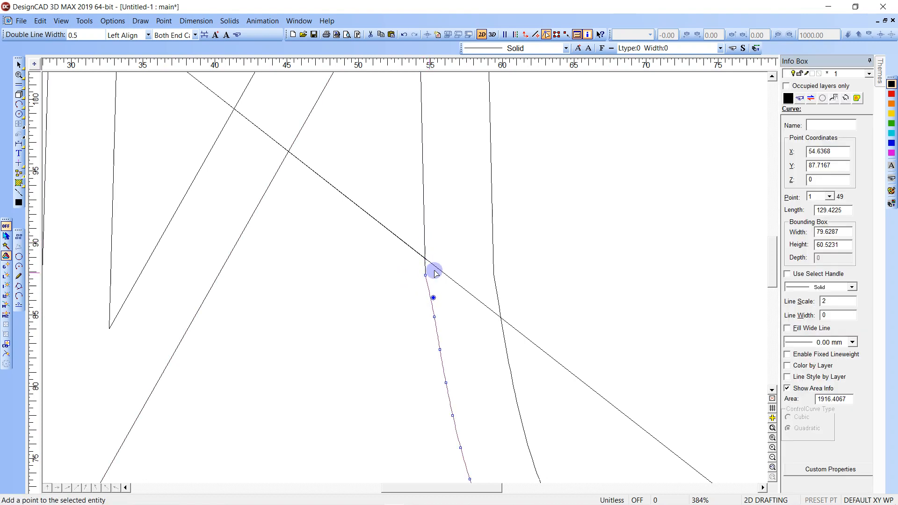
scroll(435, 289, "down", 2)
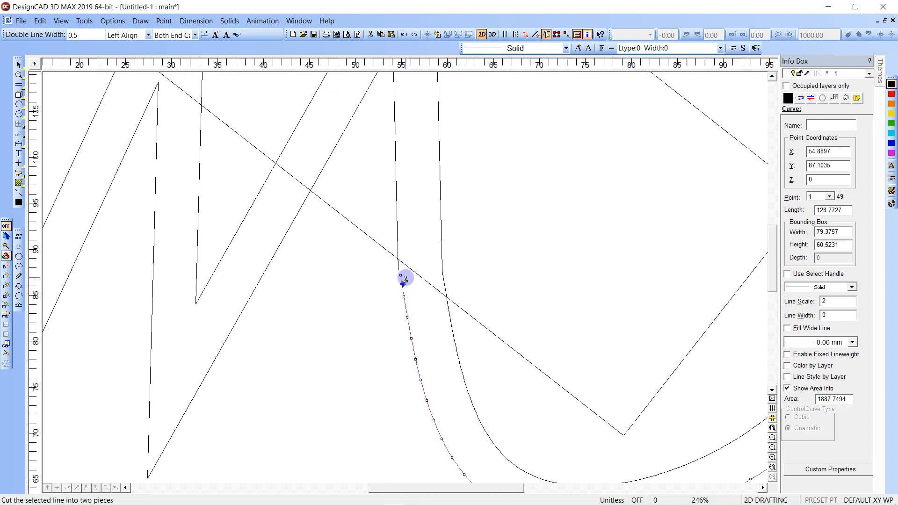
Delete the parallel copies of the curve and the zigzag line.
key("Delete")
left_click(406, 280)
key("Delete")
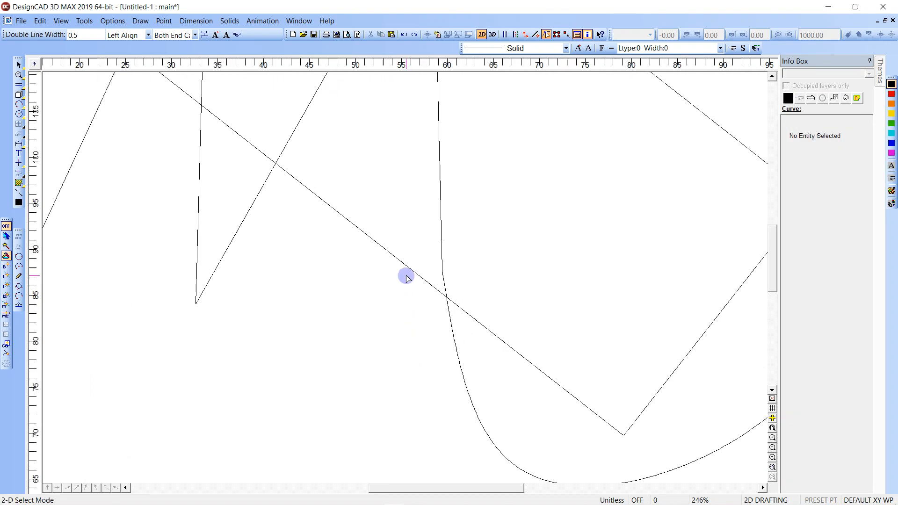
Select the original curve and the zigzag line and combine them into a single line.
left_click(451, 331)
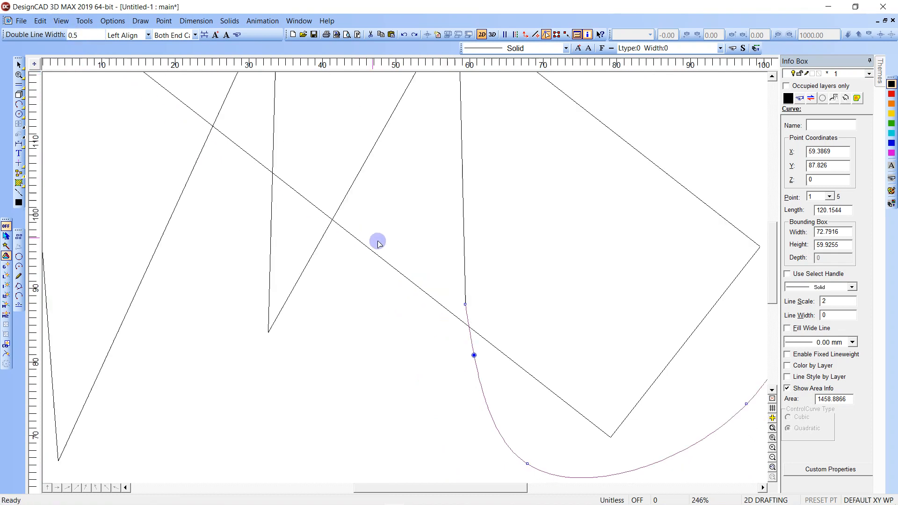
scroll(377, 241, "down", 2)
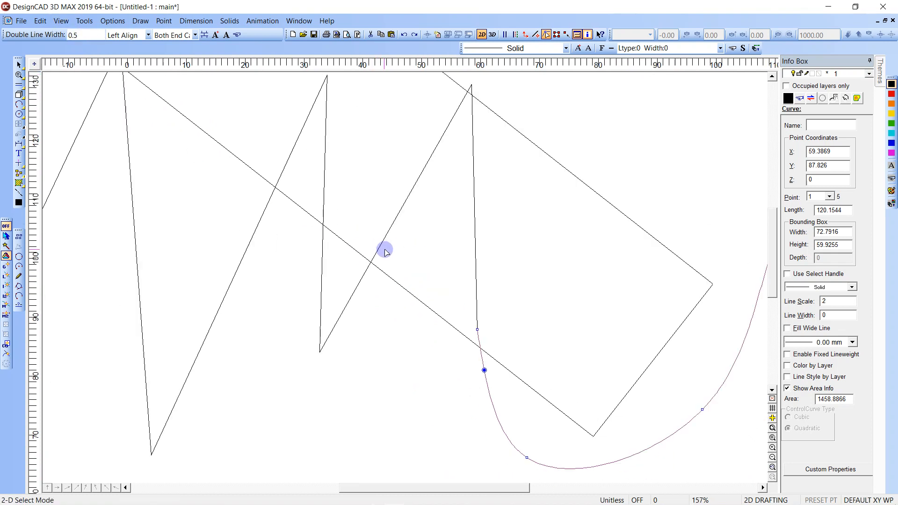
left_click(476, 242, "shift")
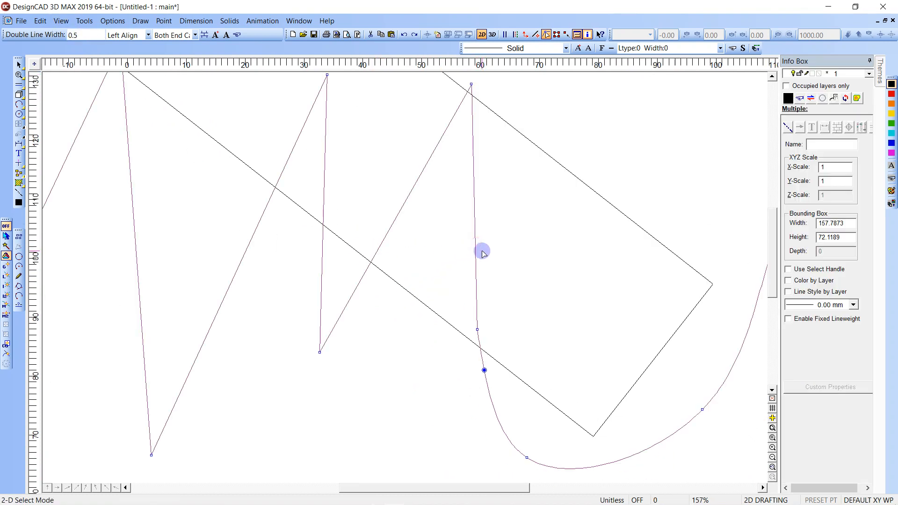
key("ctrl+j")
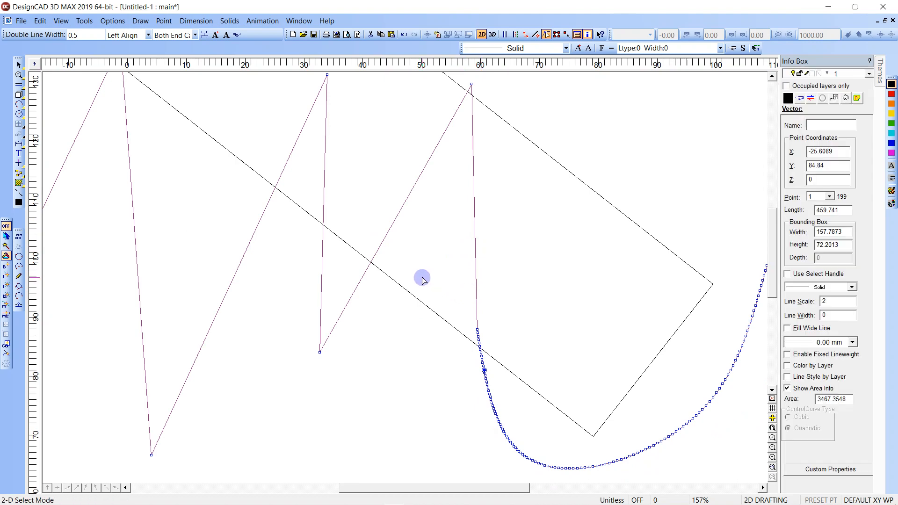
Create a parallel copy of the combined line on its lower side and inspect the joint between its zigzag and curved parts.
key("p")
left_click(407, 266)
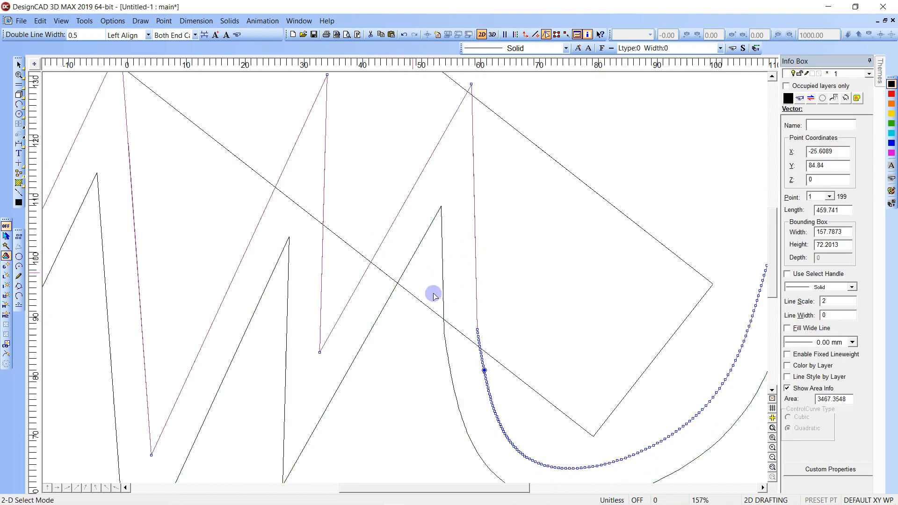
key("w")
left_click(442, 327)
left_click(451, 341)
scroll(406, 279, "down", 10)
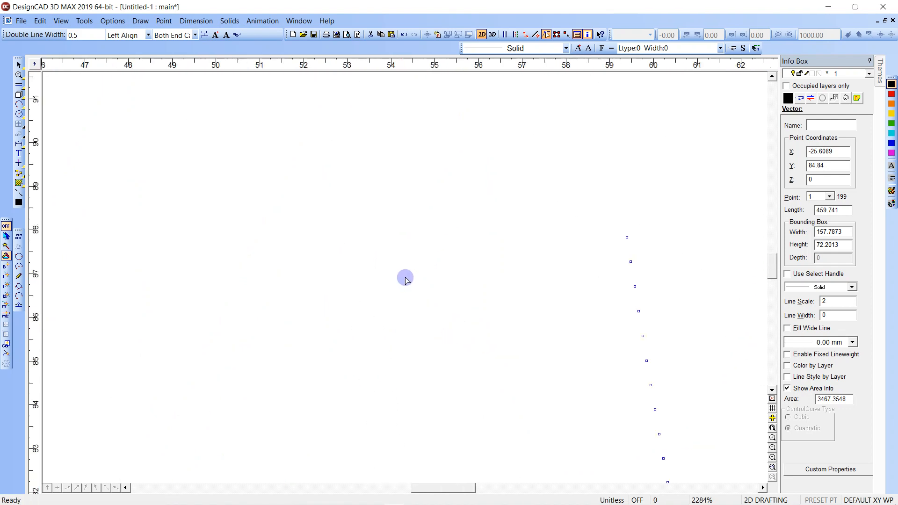
key("Escape")
Select the parallel copy of the combined line, try to move it, and undo the move.
left_click(407, 310)
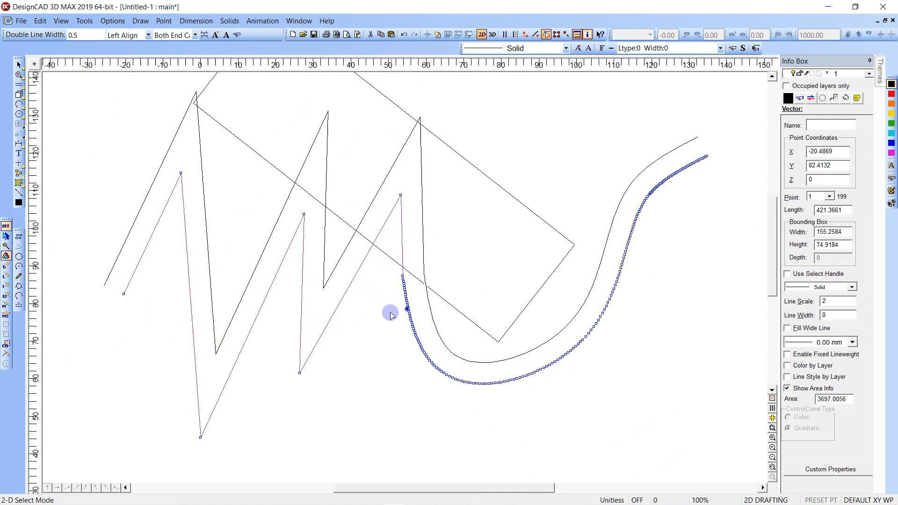
key("m")
left_click(362, 378)
key("ctrl+z")
key("ctrl+z")
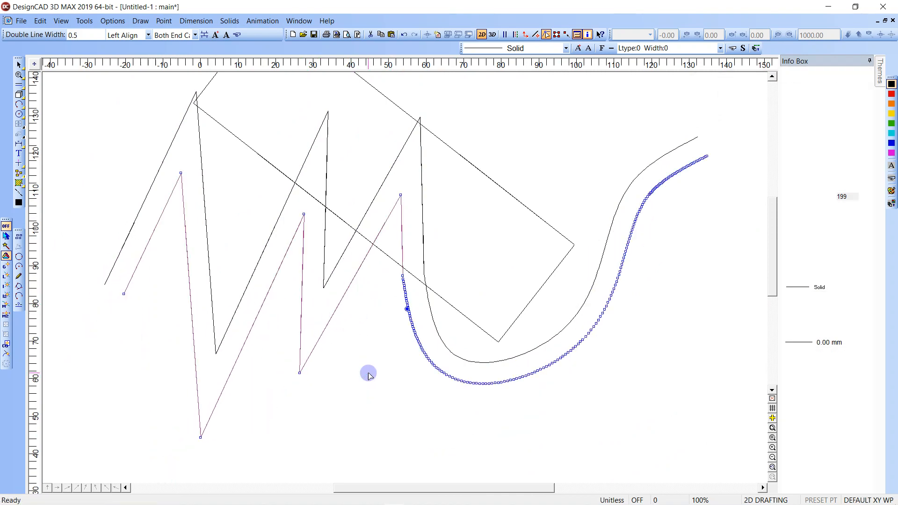
Draw a stepped orthogonal line below the zigzag: about 58 units down, then right, up and right again.
left_click(20, 86)
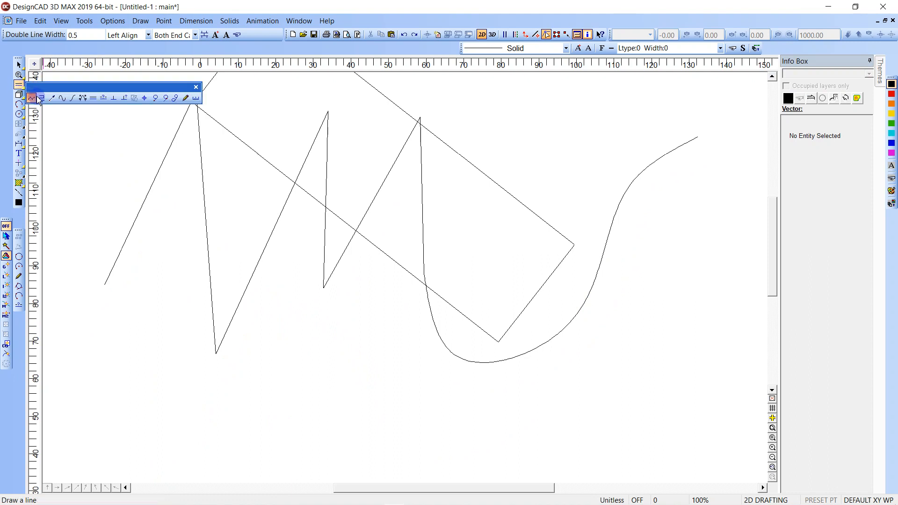
left_click(42, 98)
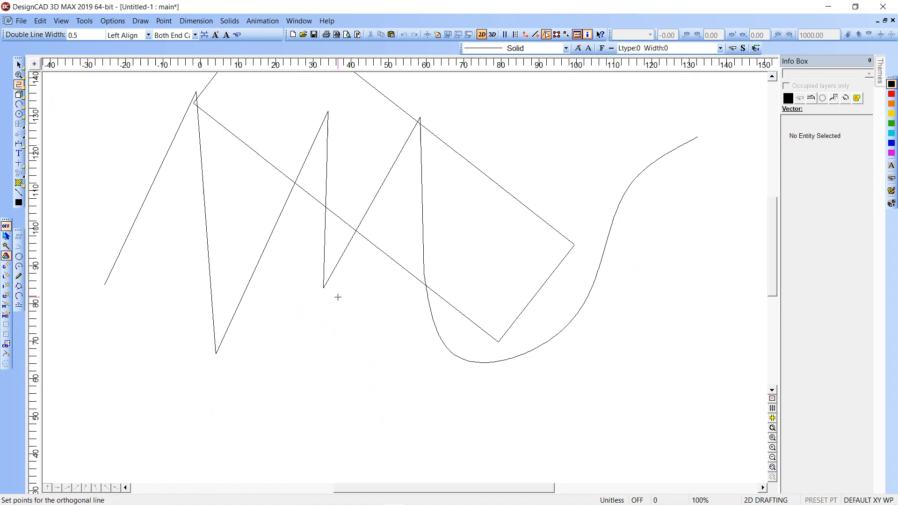
scroll(338, 297, "down", 3)
left_click(204, 306)
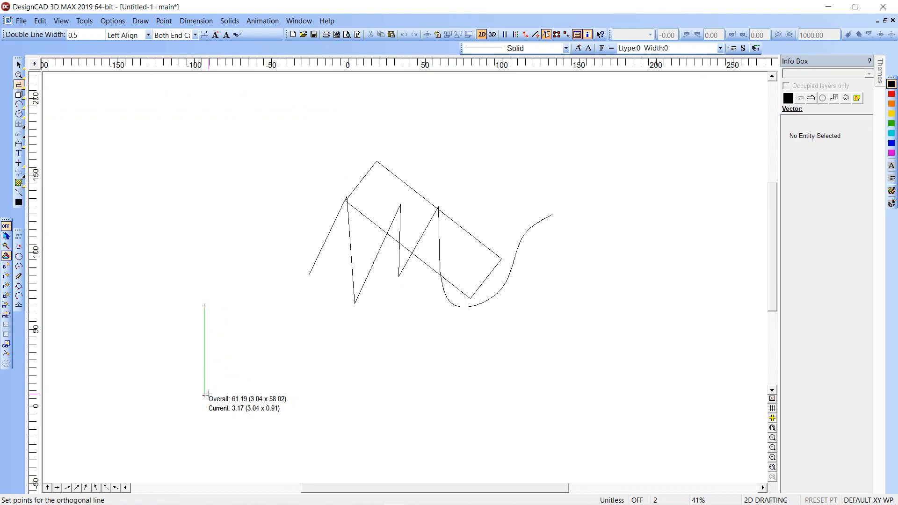
left_click(204, 395)
left_click(280, 395)
left_click(280, 345)
left_click(351, 345)
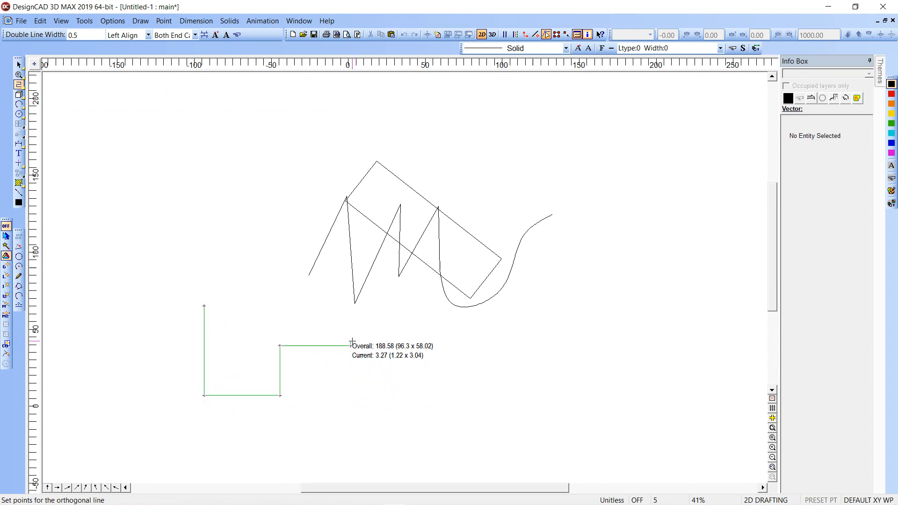
Align the orthogonal line's next corner with its start point and close the line into an L-shaped outline.
key("BackSpace")
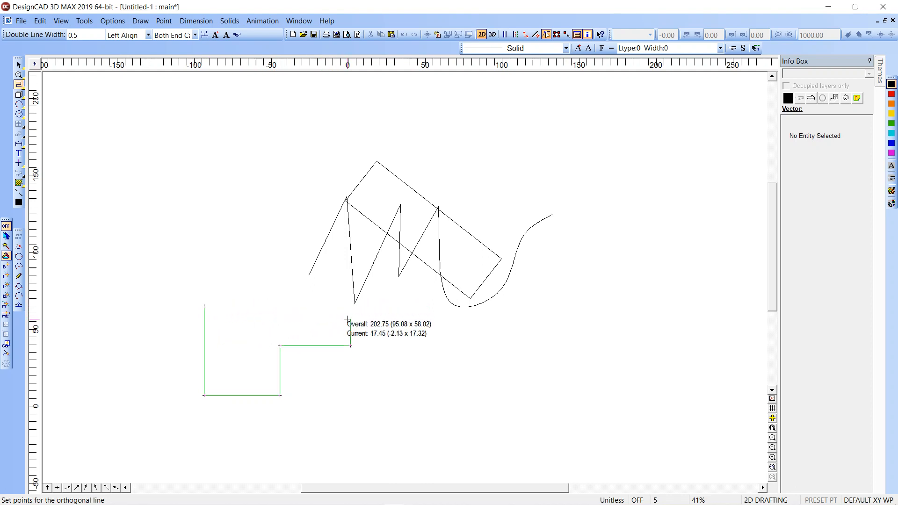
right_click(347, 319)
left_click(397, 214)
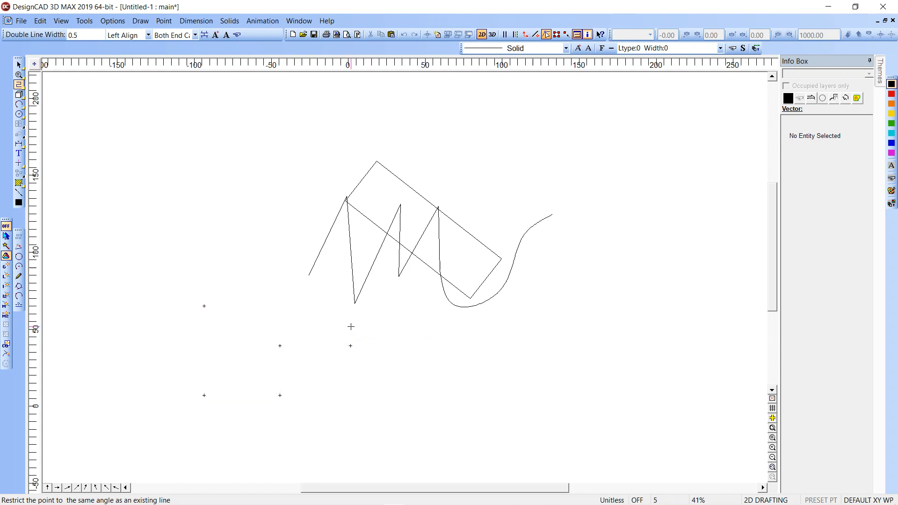
left_click(208, 321)
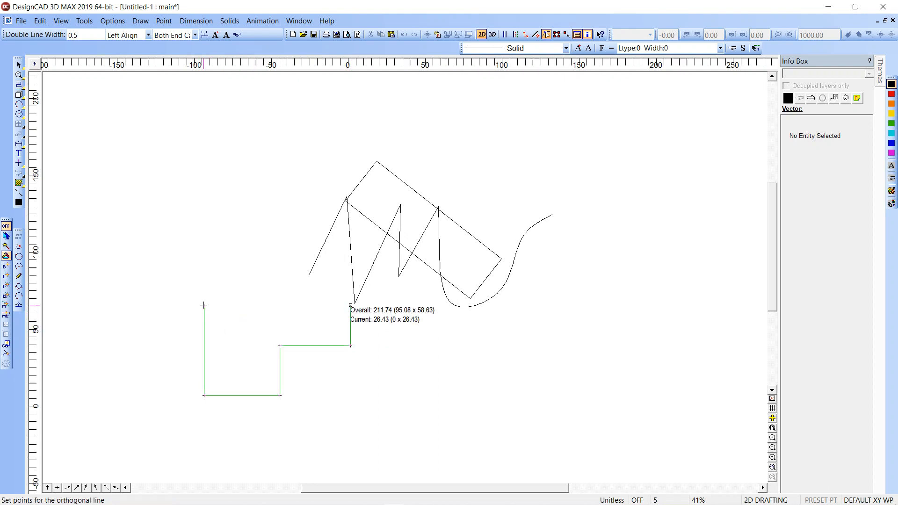
left_click(204, 306)
left_click(204, 306)
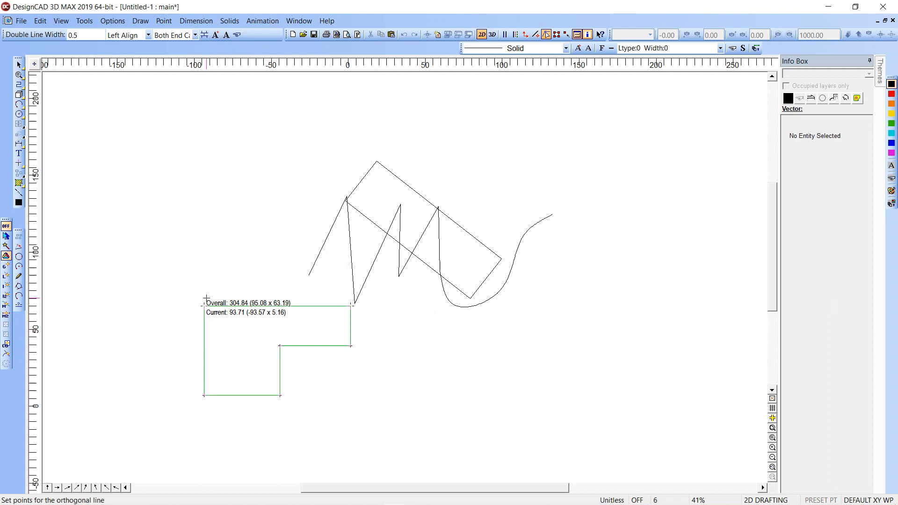
right_click(229, 322)
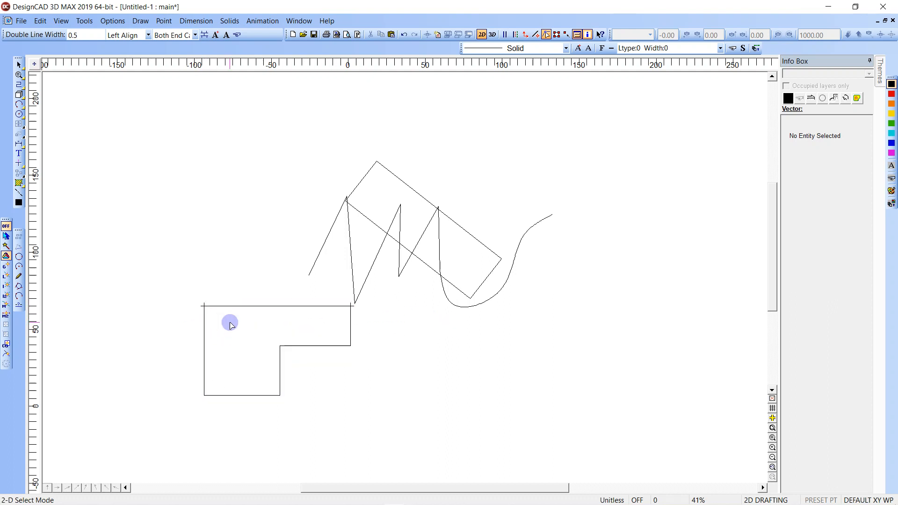
Delete all lines from the drawing and draw a tilted 2D box by its base line and height.
left_click_drag(154, 130, 632, 449)
key("Delete")
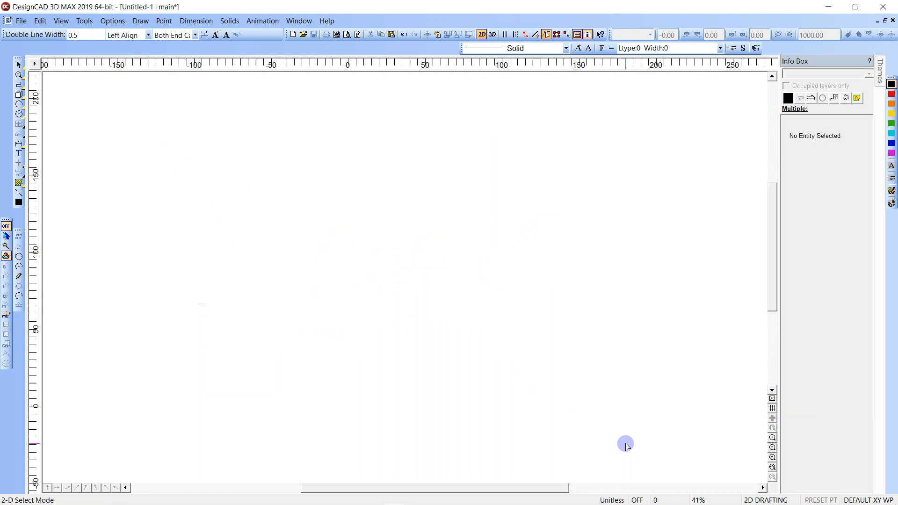
left_click(19, 95)
left_click(142, 301)
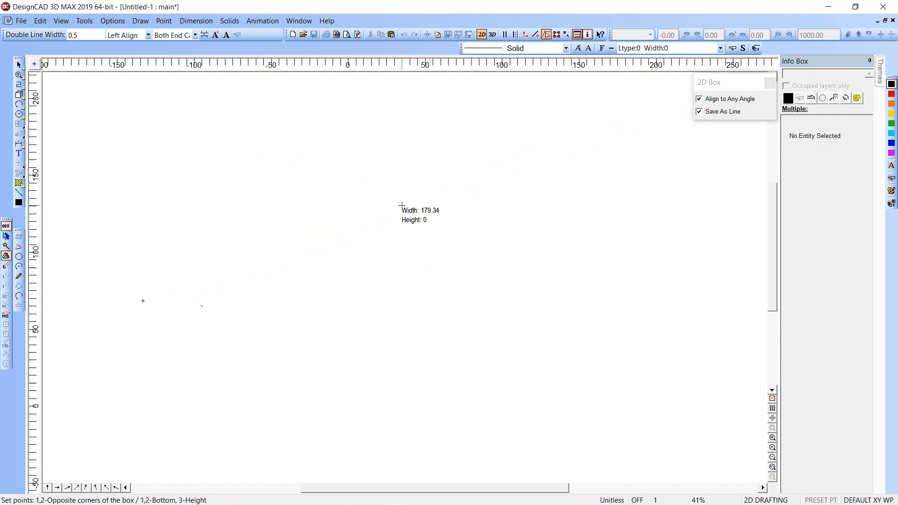
left_click(300, 256)
left_click(240, 182)
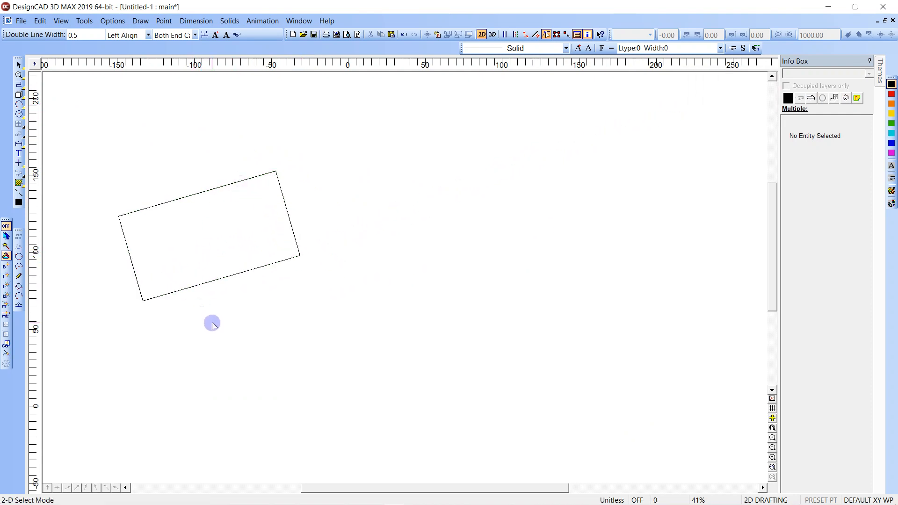
Draw a second 2D box about 73.5 by 30.7 units with Align to Any Angle off, below and right of the tilted box.
key("b")
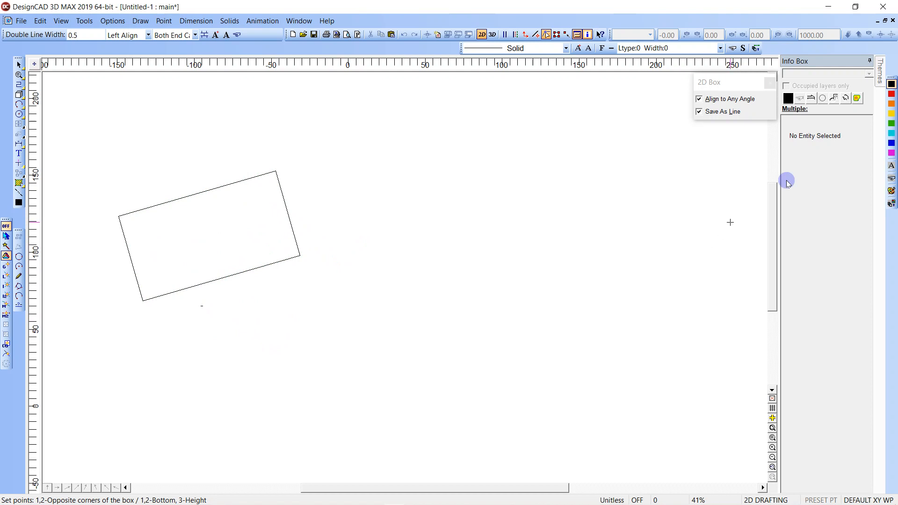
left_click(700, 97)
left_click(341, 364)
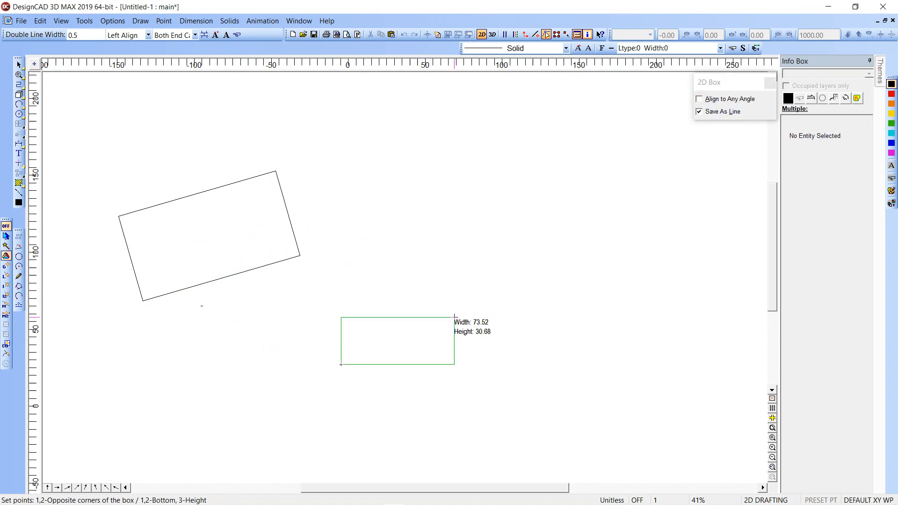
left_click(454, 317)
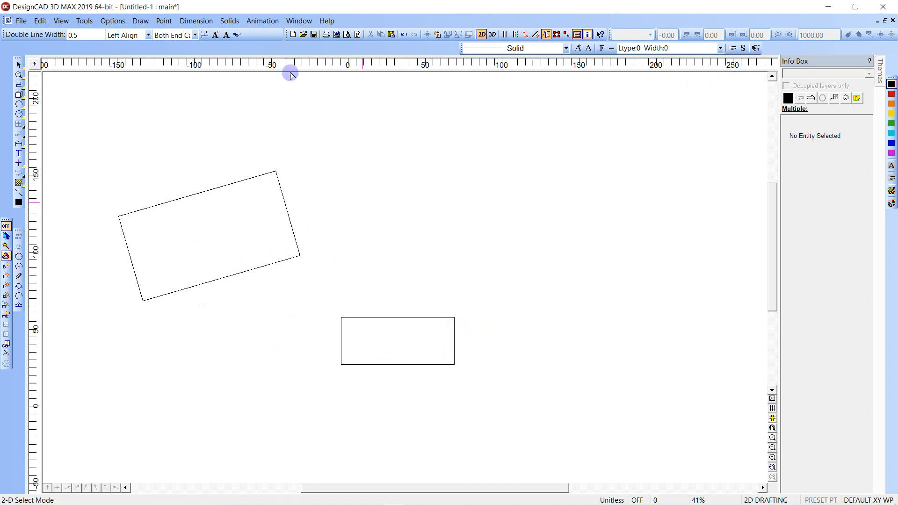
Place Circle & Box point marks of size 0.5 on the corners of both boxes.
left_click(141, 21)
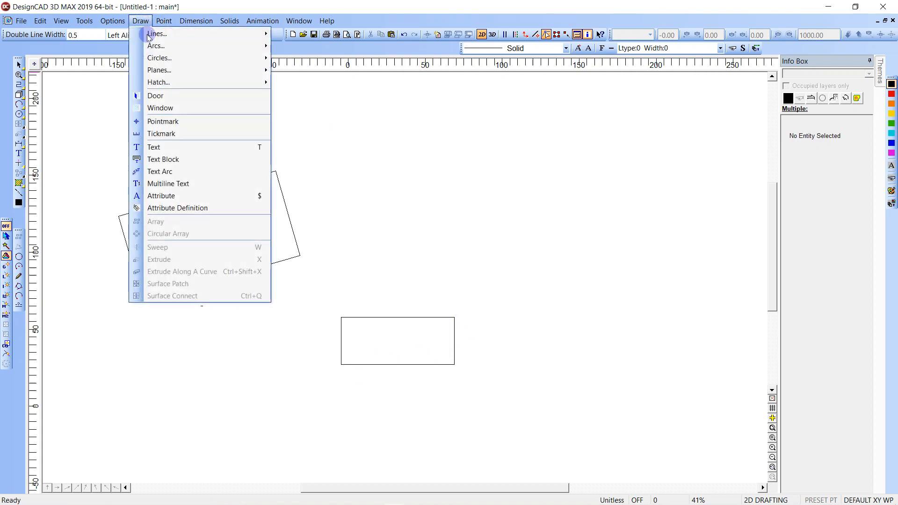
left_click(165, 121)
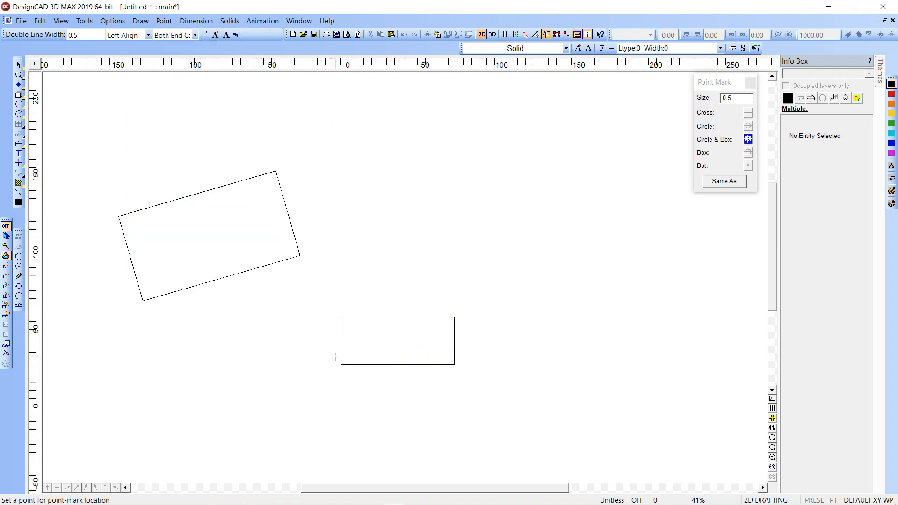
left_click(139, 299)
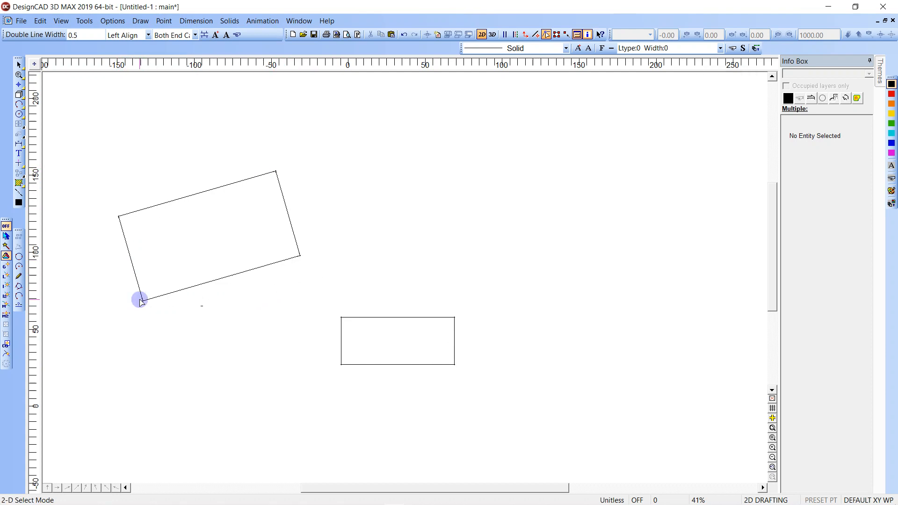
Delete the tilted box and the horizontal box, keeping only their corner point marks.
left_click(289, 210)
key("Delete")
left_click(375, 316)
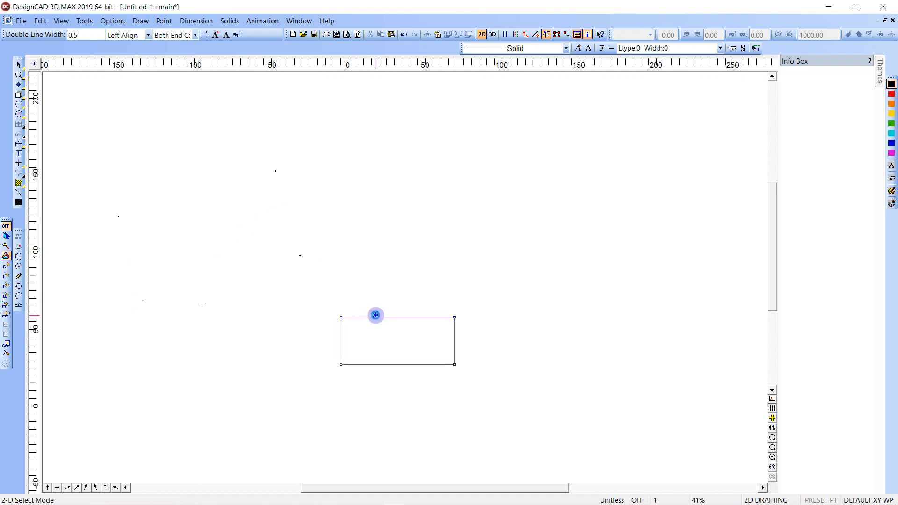
key("Delete")
Select all the point marks and set their size to 3.
key("ctrl+a")
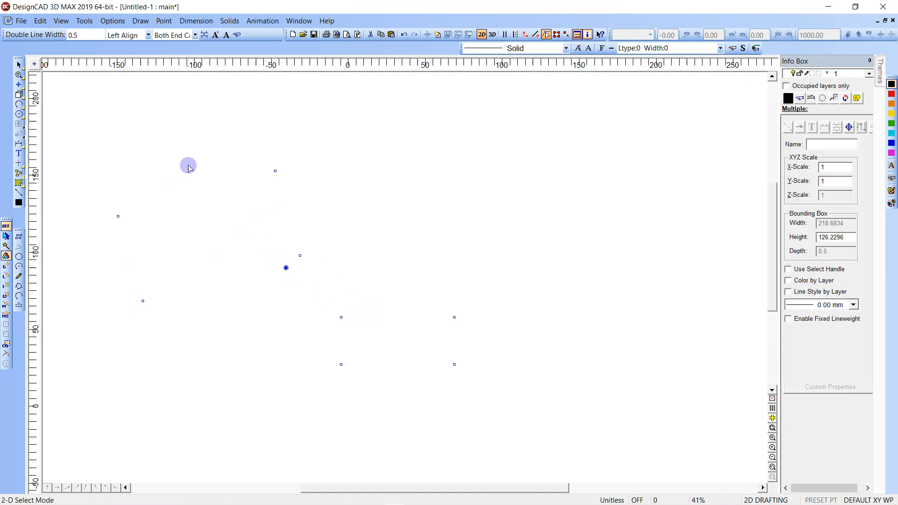
left_click(851, 128)
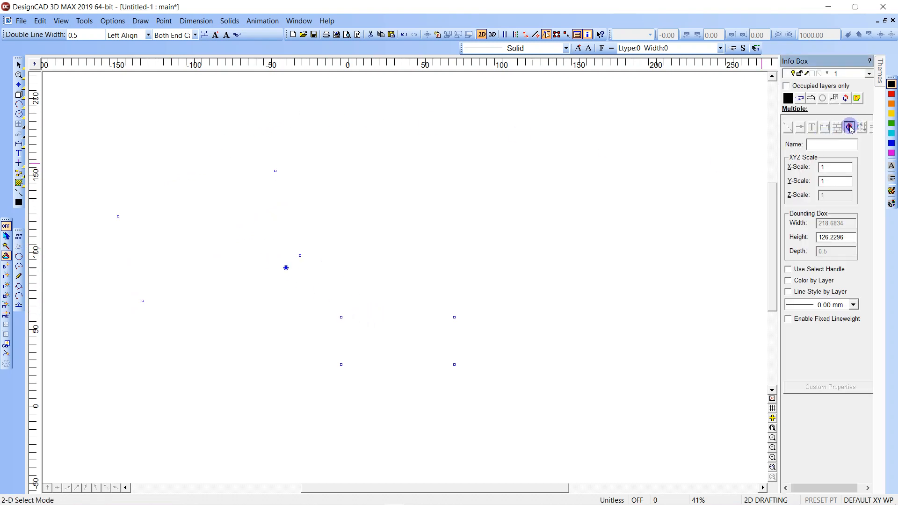
double_click(769, 168)
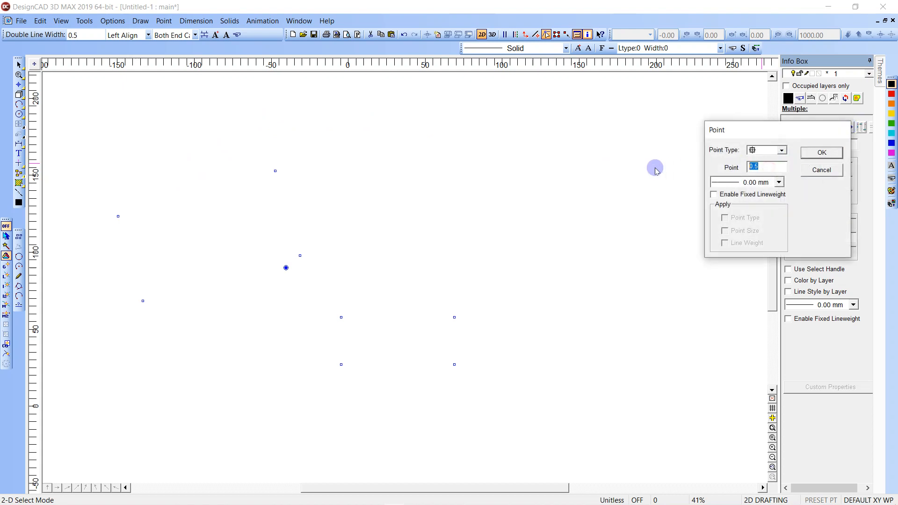
type("3")
left_click(812, 153)
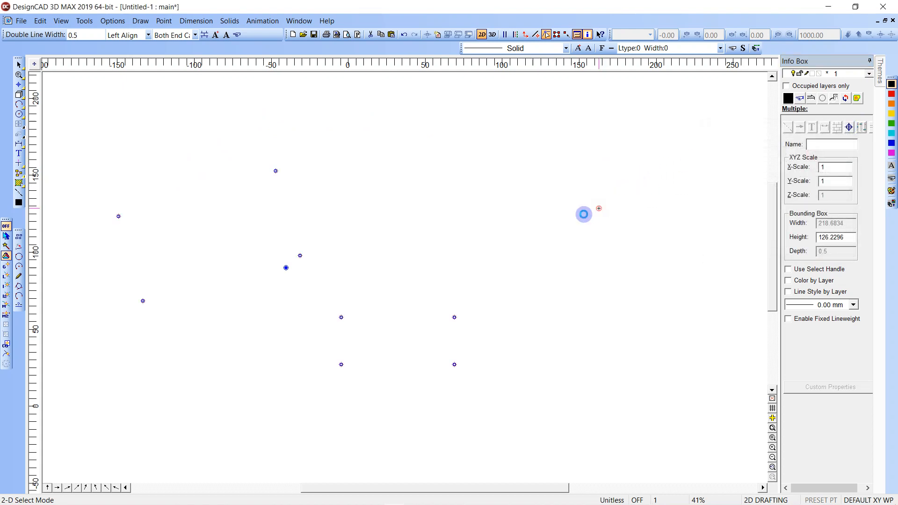
left_click(374, 248)
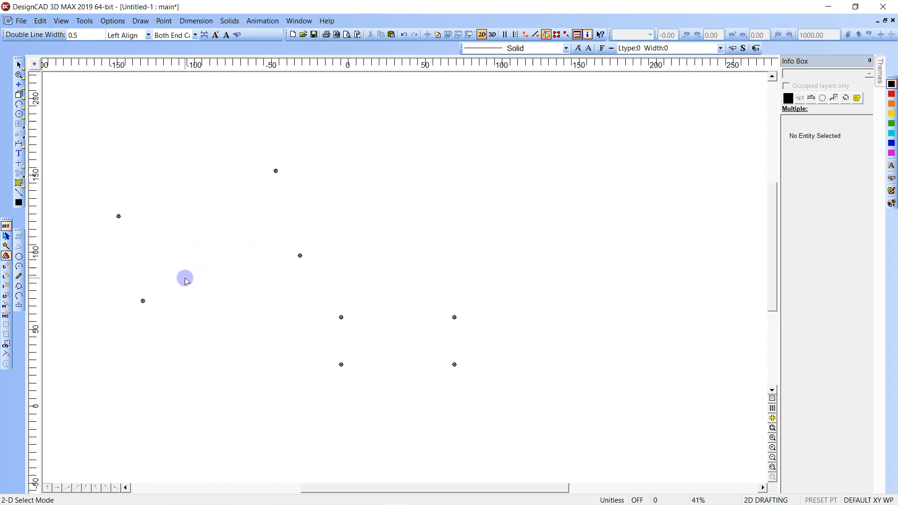
key("v")
left_click(343, 364)
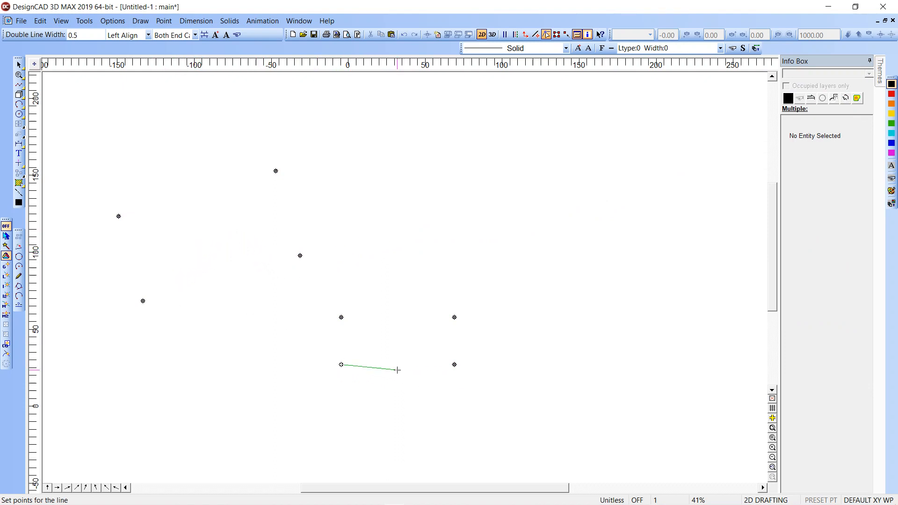
left_click(455, 365)
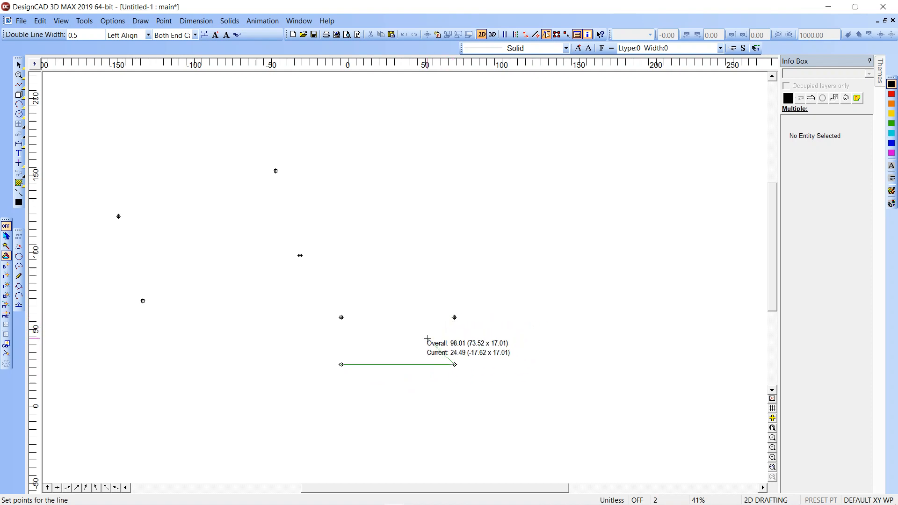
left_click(454, 318)
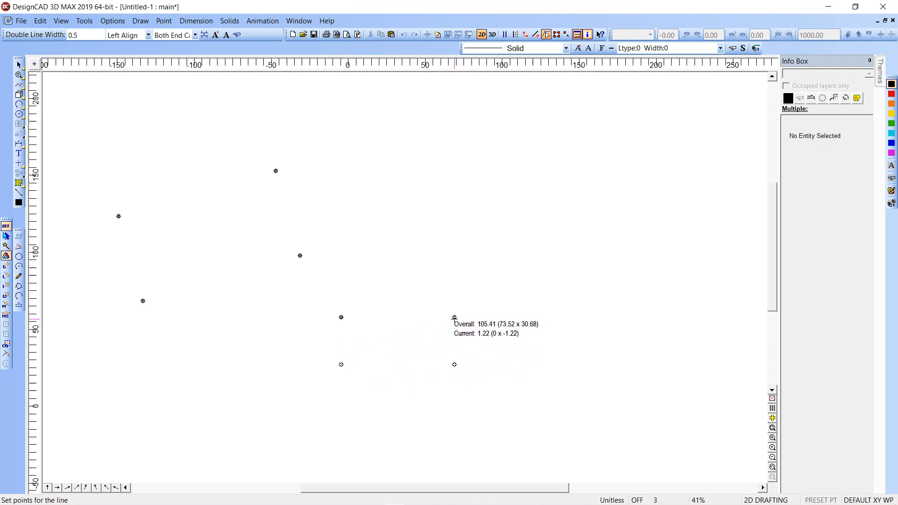
key("Escape")
left_click(341, 364)
key("Escape")
Draw an L-shaped line through the horizontal box's lower-right, lower-left and upper-left point marks.
left_click(454, 365)
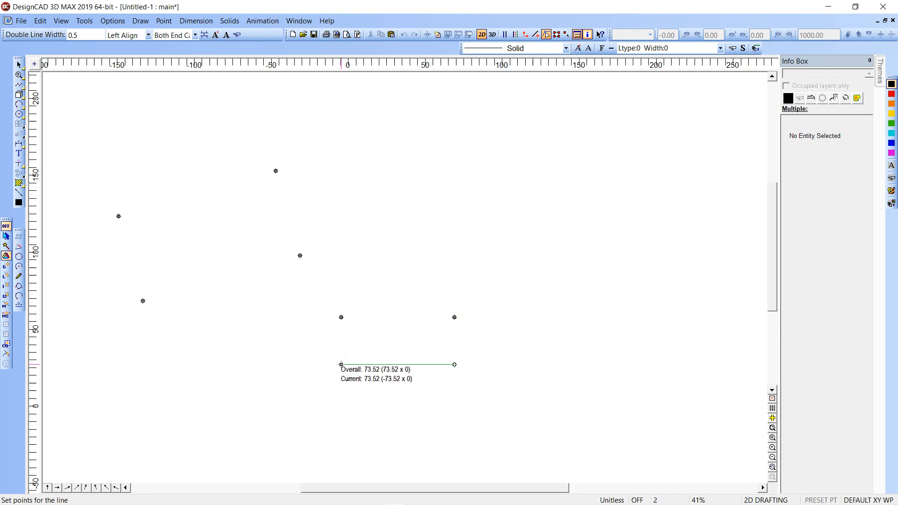
left_click(341, 364)
double_click(341, 317)
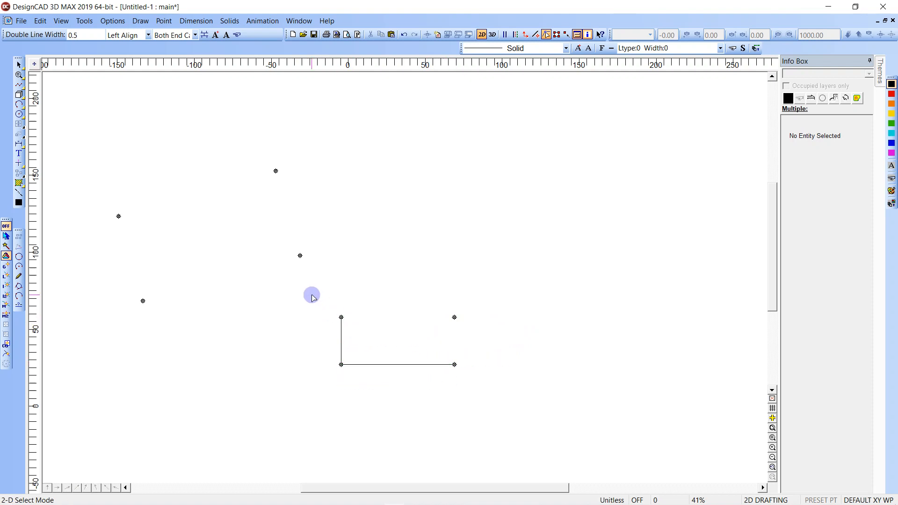
Draw a two-segment line through the tilted box's right, lower and upper-left point marks, leaving its topmost mark unconnected.
key("v")
left_click(143, 300)
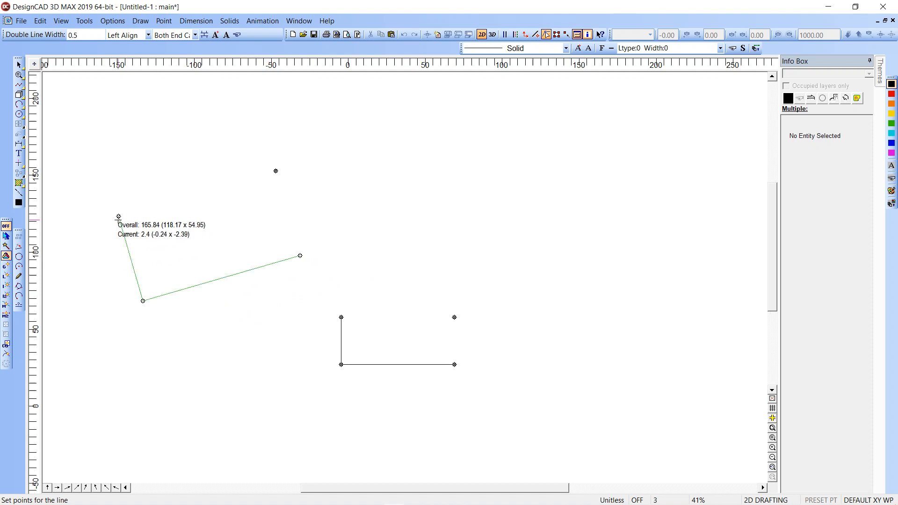
double_click(119, 216)
left_click(437, 291)
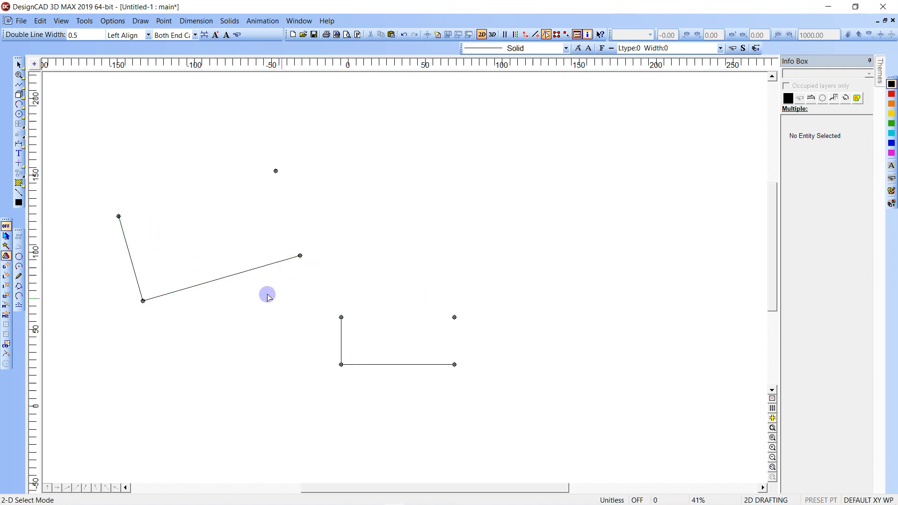
Turn on orthogonal mode while starting a line at the horizontal shape's upper-left point mark, and cancel the line.
key("v")
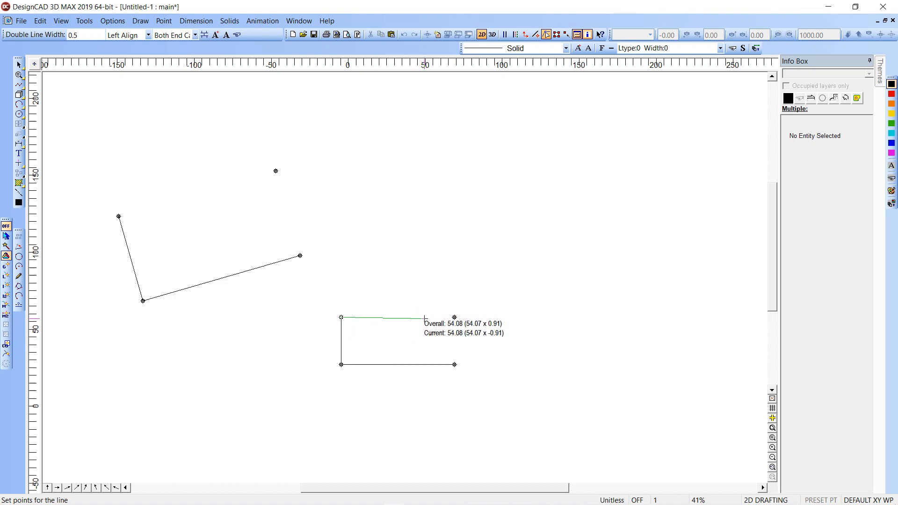
key("o")
key("Escape")
Delete the two unconnected corner point marks, one from each shape.
left_click(454, 317)
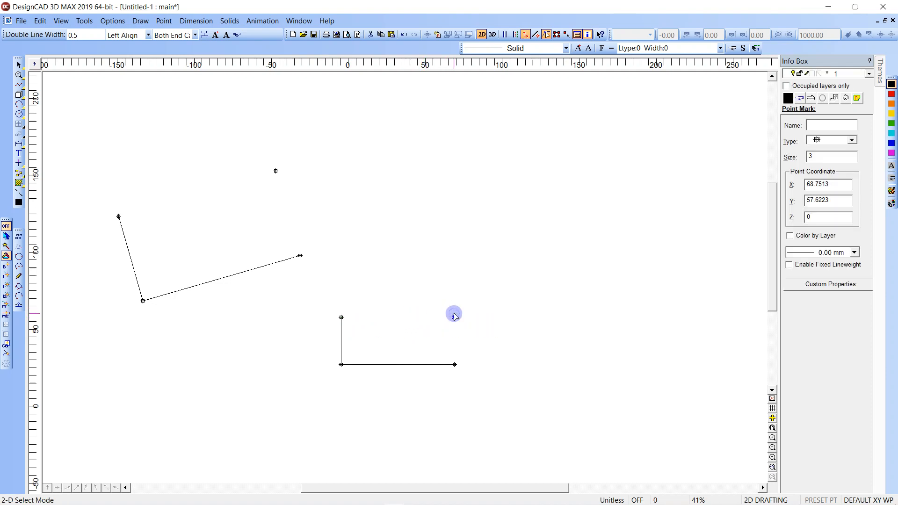
key("Delete")
left_click(275, 170)
key("Delete")
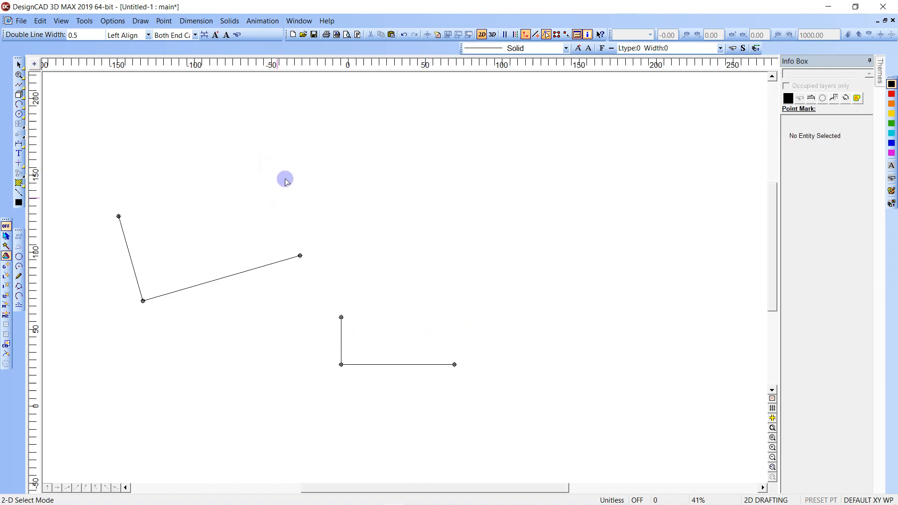
Draw a two-segment orthogonal line from the horizontal shape's upper-left point mark to its lower-right point mark.
key("v")
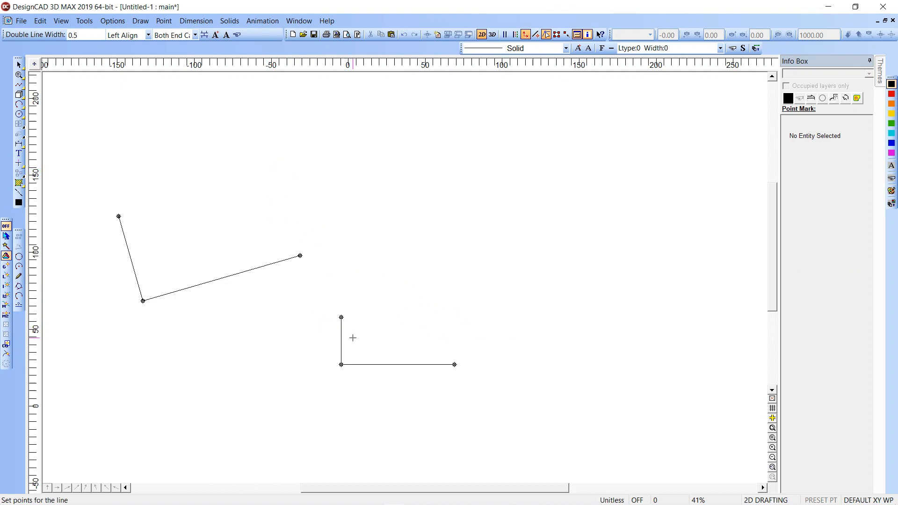
left_click(341, 317)
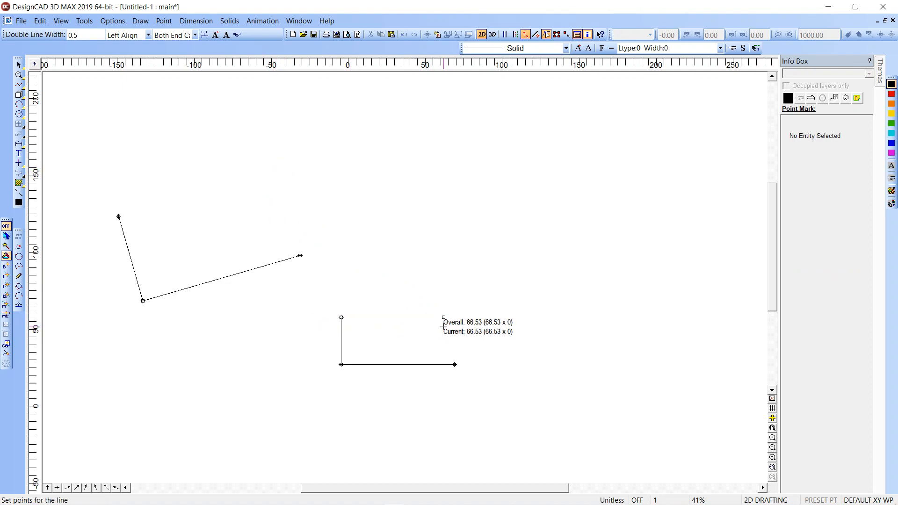
right_click(455, 365)
right_click(456, 367)
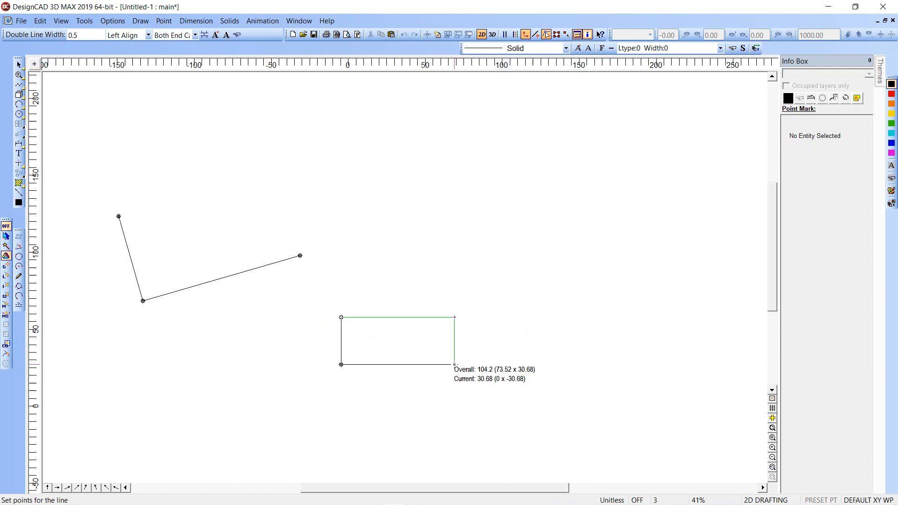
key("Return")
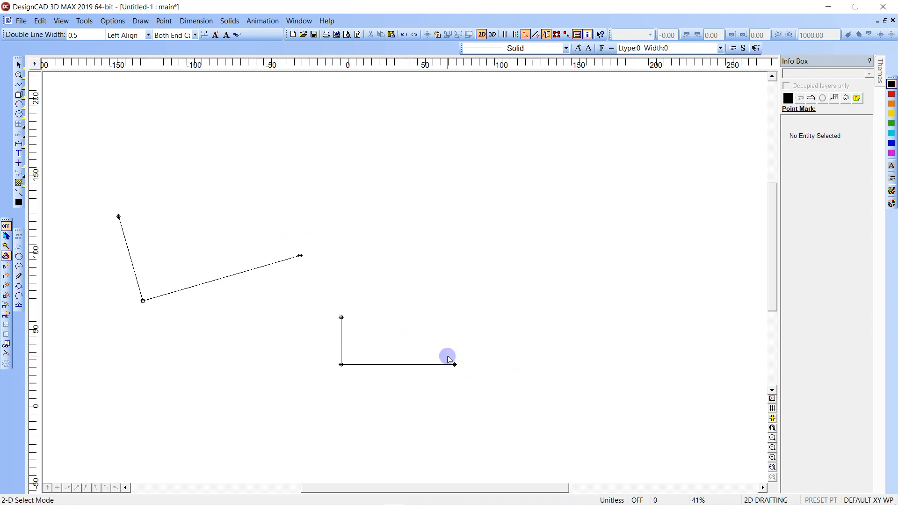
Close the horizontal shape from its lower-right point mark to its upper-left one, using Same Angle As A Line from the opposite side for the first segment.
key("v")
right_click(456, 364)
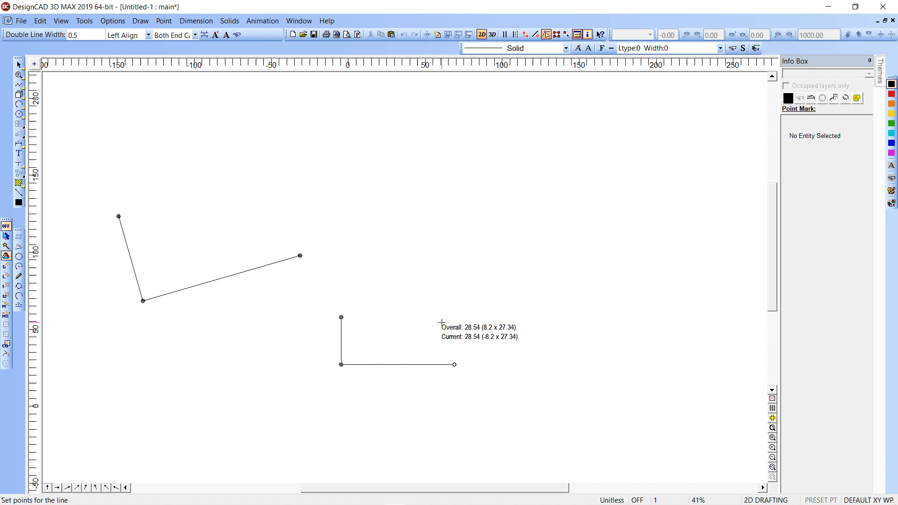
right_click(455, 366)
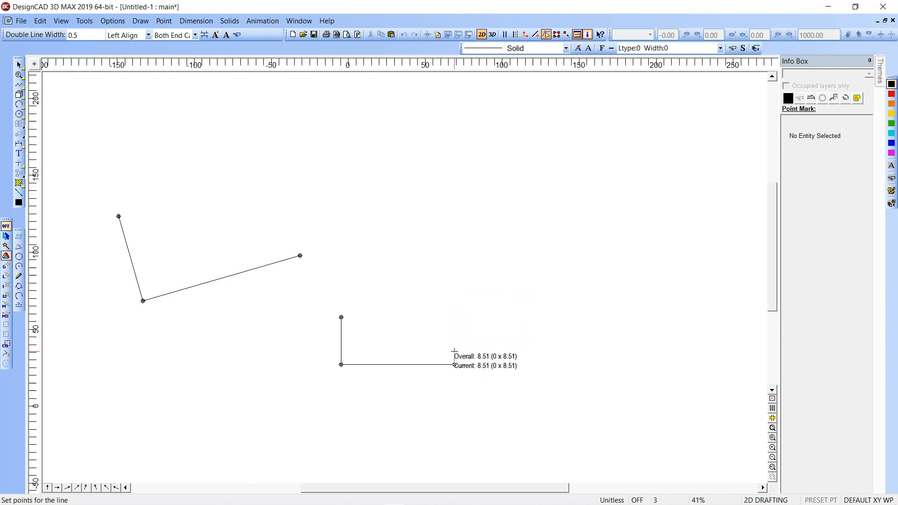
left_click(454, 319)
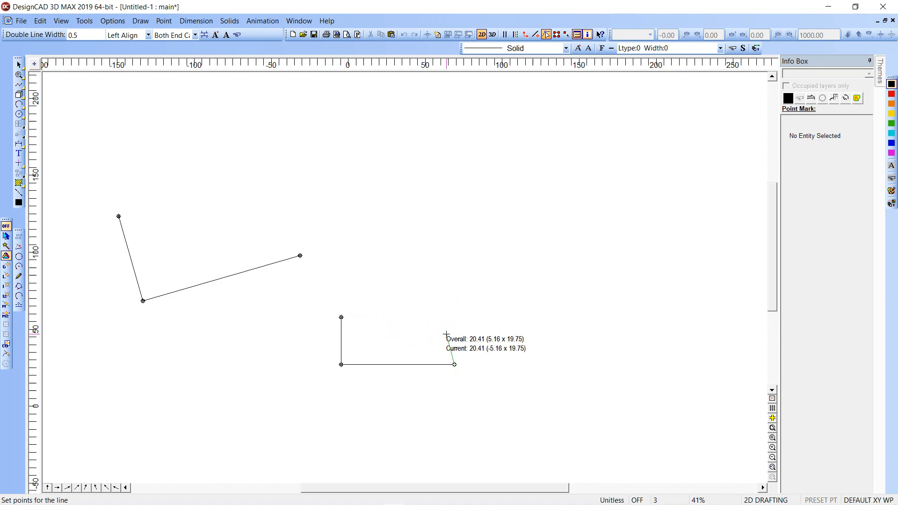
right_click(446, 336)
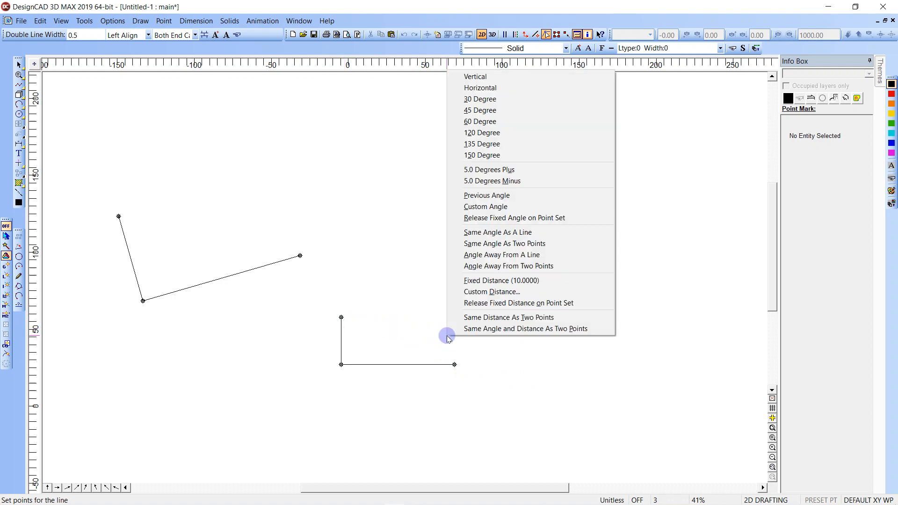
key("s")
left_click(343, 338)
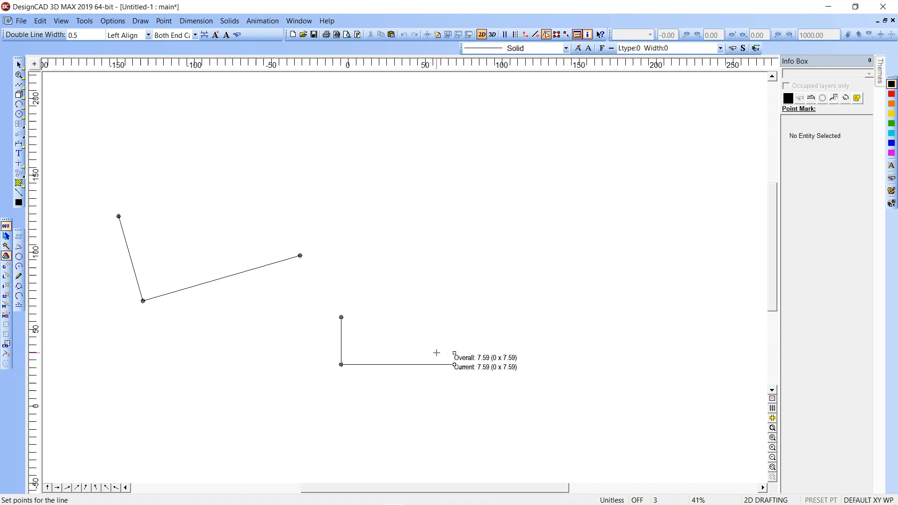
left_click(341, 318)
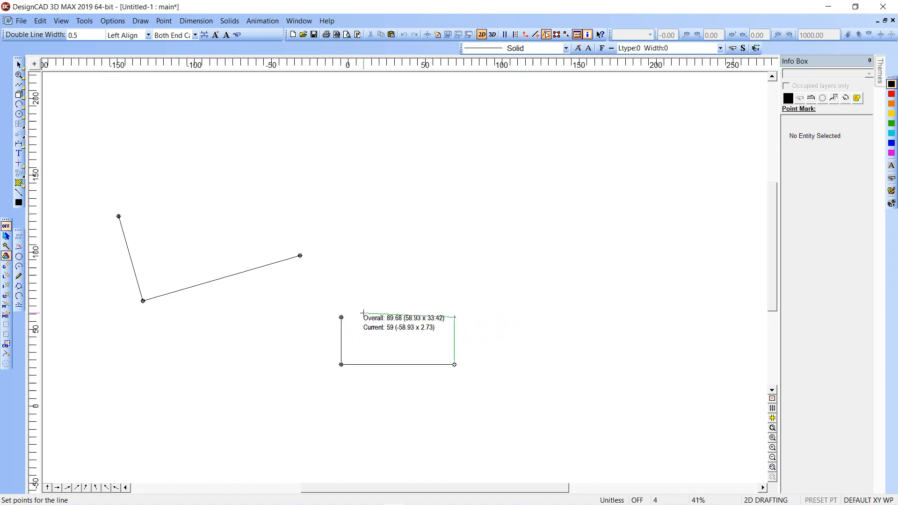
double_click(341, 318)
Close the tilted shape from its right to its upper-left point mark, using Same Angle As A Line with its short side for the first segment.
key("v")
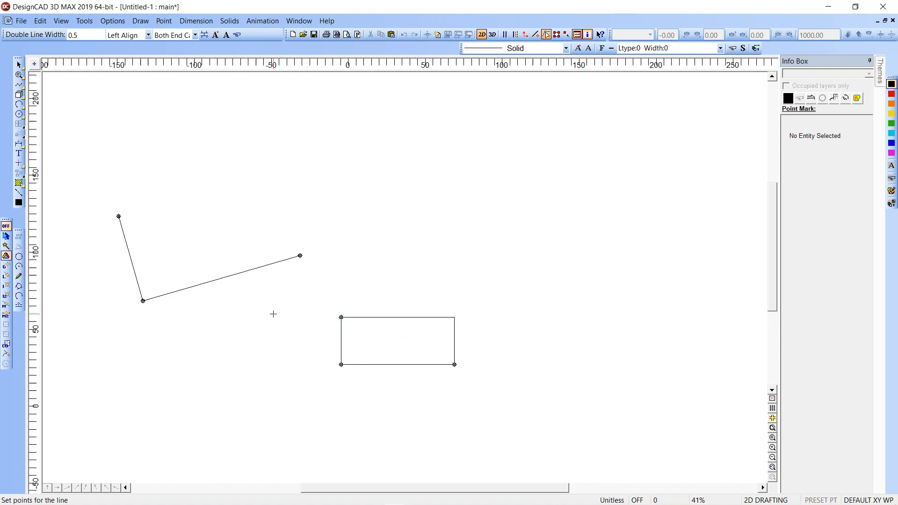
right_click(265, 225)
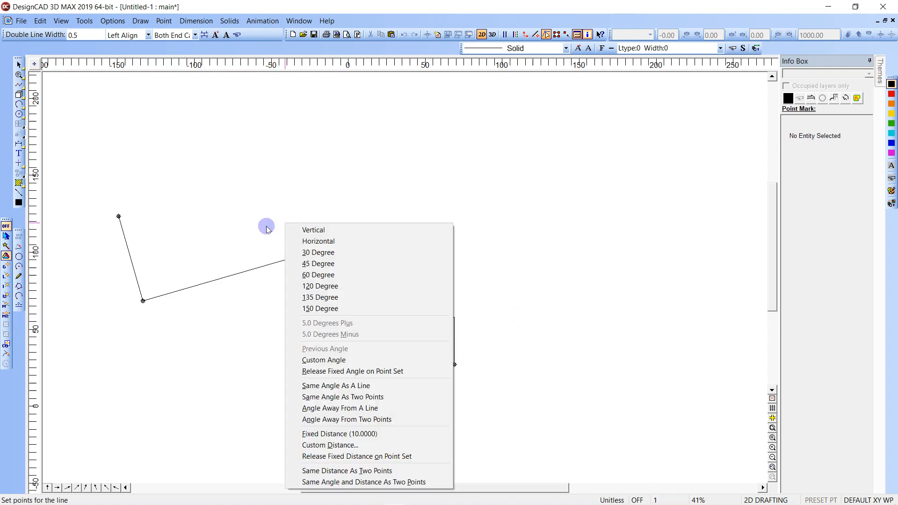
left_click(198, 264)
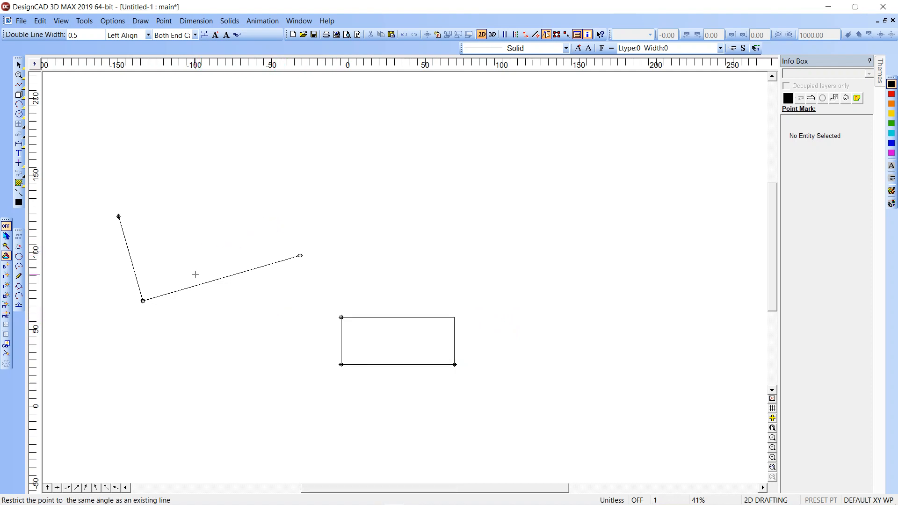
left_click(138, 262)
left_click(276, 171)
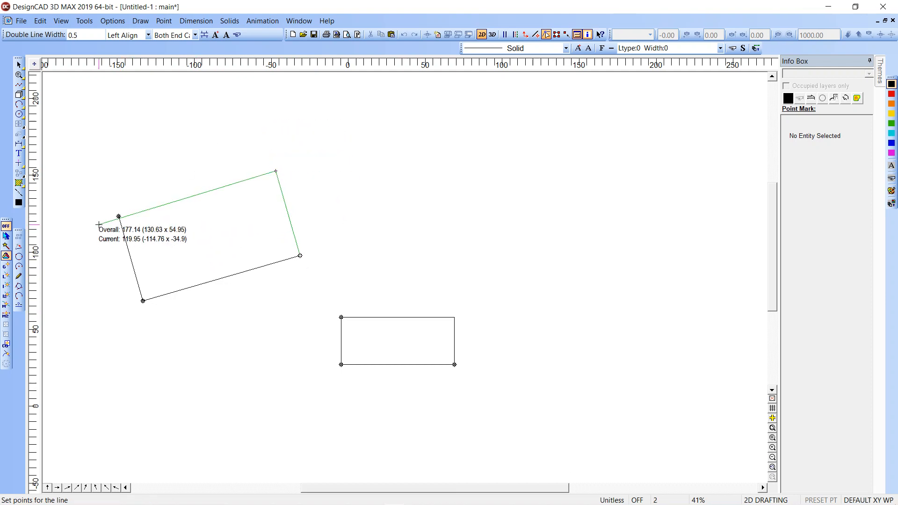
left_click(120, 217)
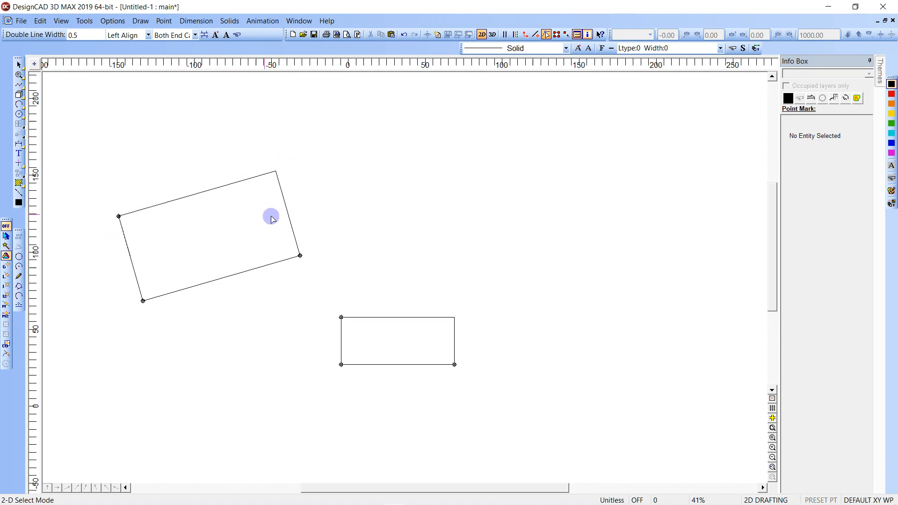
Delete the closing lines of both the tilted and the horizontal shape.
left_click(275, 171)
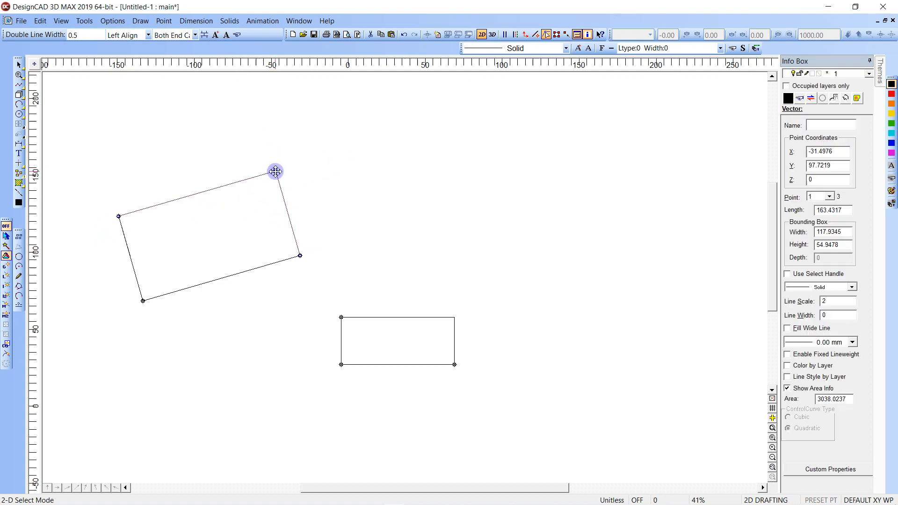
key("Delete")
left_click(380, 319)
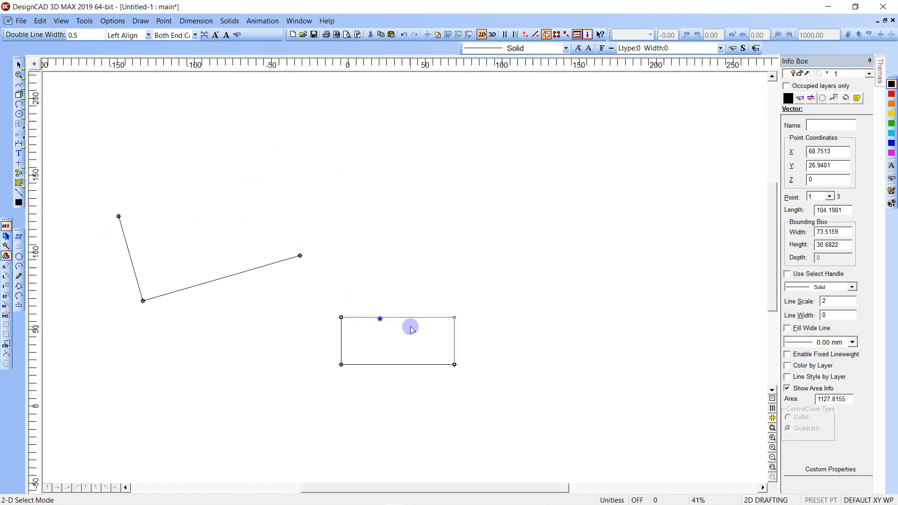
key("Delete")
Draw a short horizontal line from the horizontal shape's upper-left point mark and a vertical one about 18.5 long from its lower-right mark.
key("l")
left_click(342, 317)
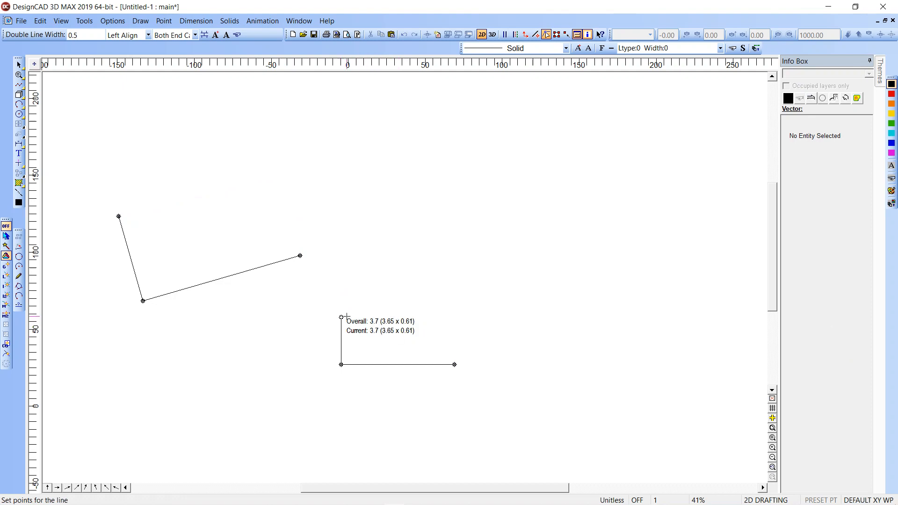
left_click(391, 317)
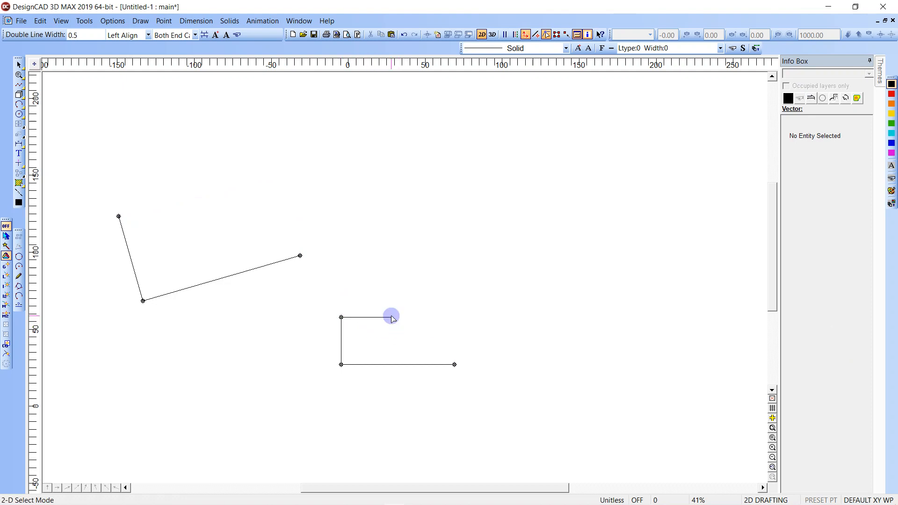
key("l")
left_click(455, 365)
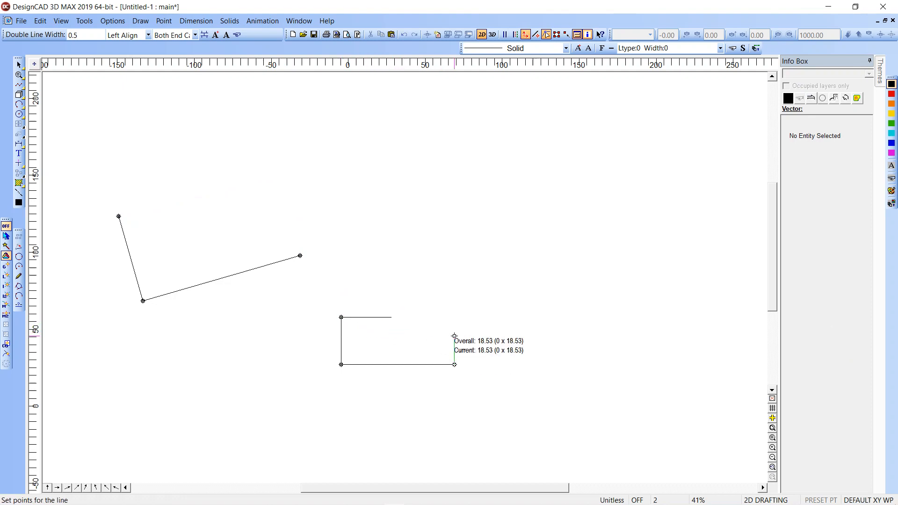
left_click(454, 336)
Draw a line from the tilted shape's right point mark at the same angle as the shape's opposite short side.
key("l")
left_click(300, 256)
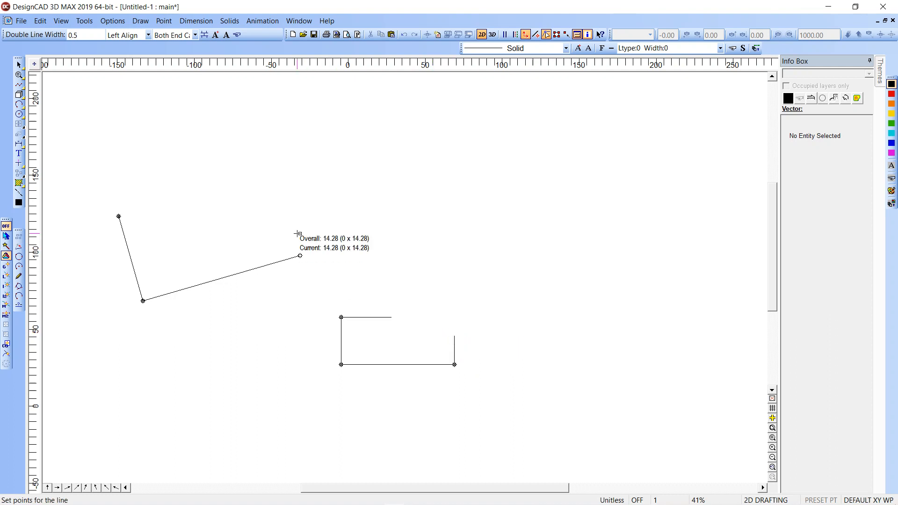
right_click(275, 211)
key("s")
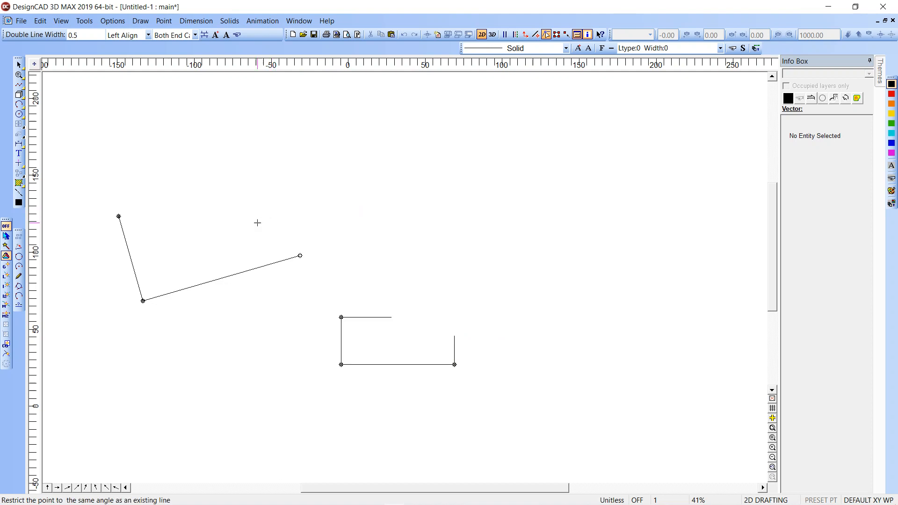
left_click(140, 267)
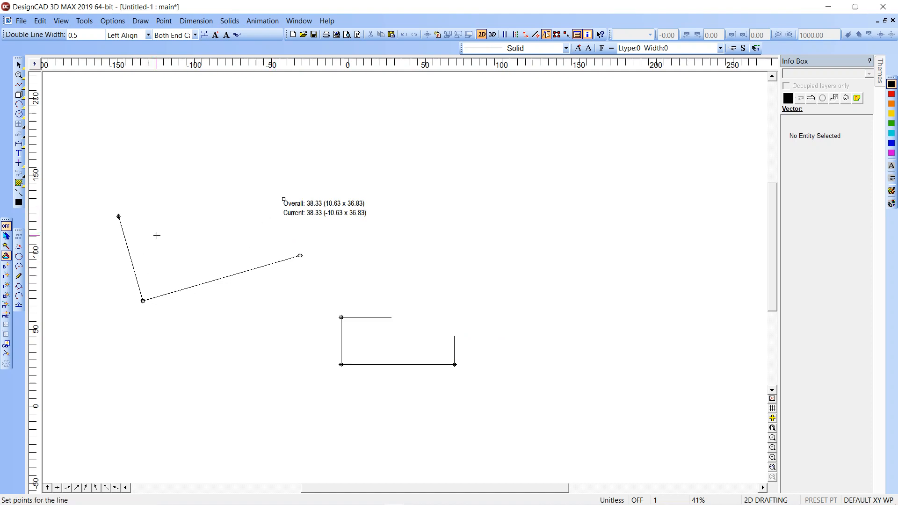
left_click(204, 218)
key("Return")
Draw a line slanting upward to the right from the tilted shape's upper-left point mark.
left_click(119, 216)
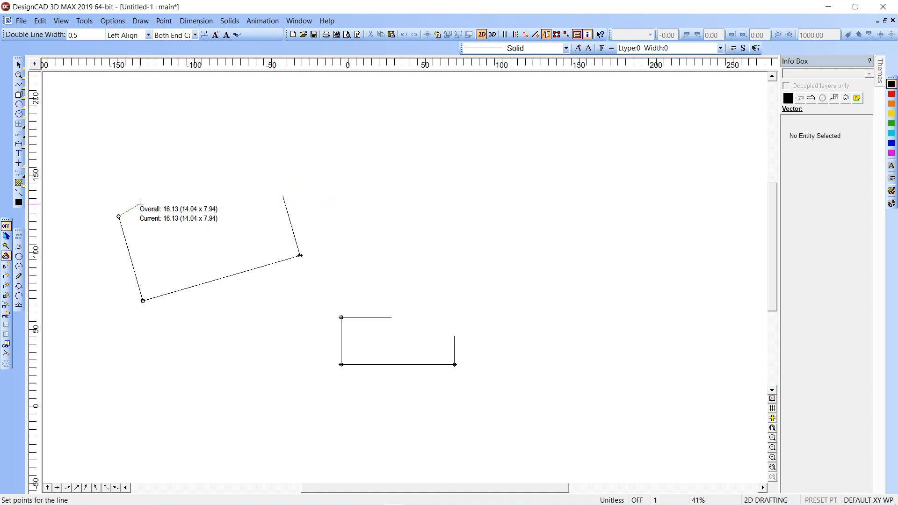
left_click(226, 149)
key("Escape")
key("t")
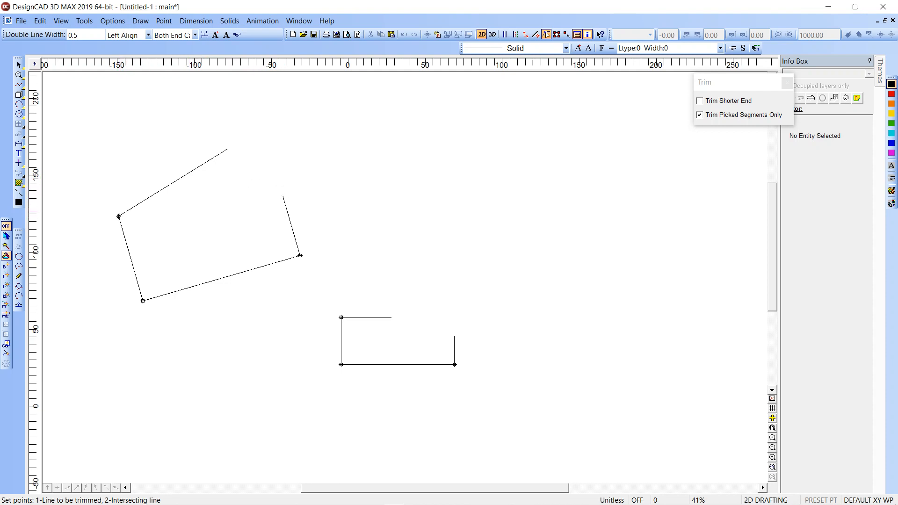
key("Escape")
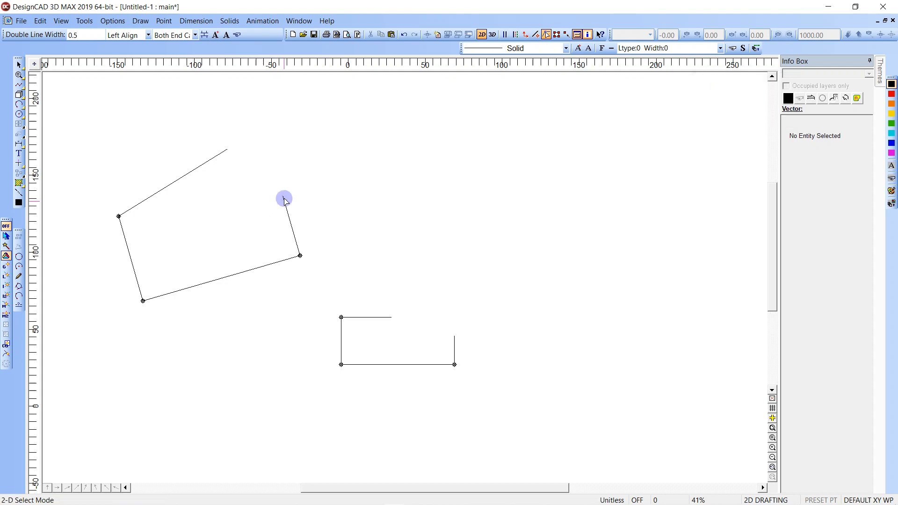
Replace the tilted shape's right-hand line with one at 90 degrees from the long side, ending in alignment with the upper-left point mark.
left_click(282, 196)
key("Delete")
right_click(294, 238)
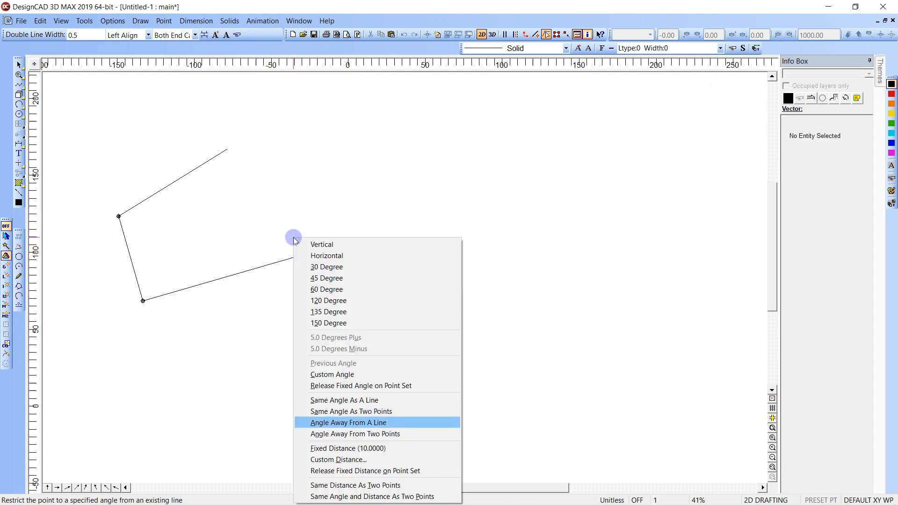
key("Return")
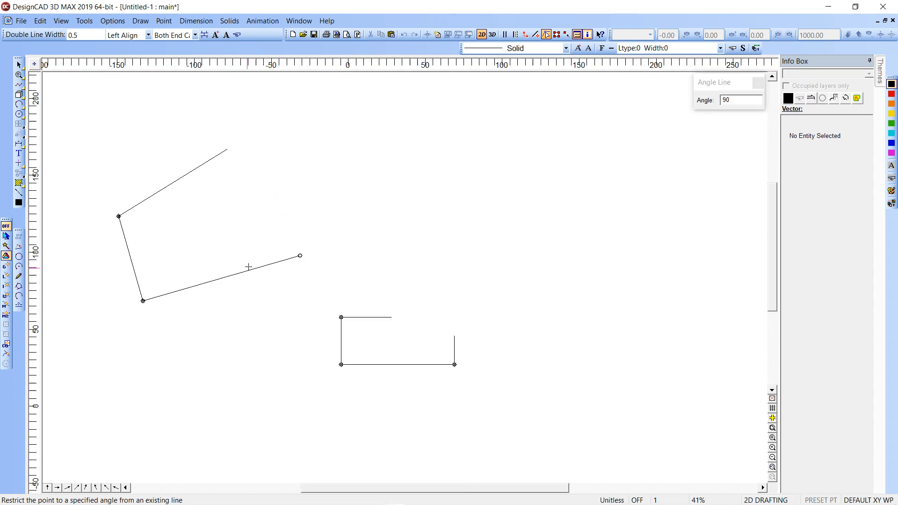
left_click(740, 103)
left_click(261, 255)
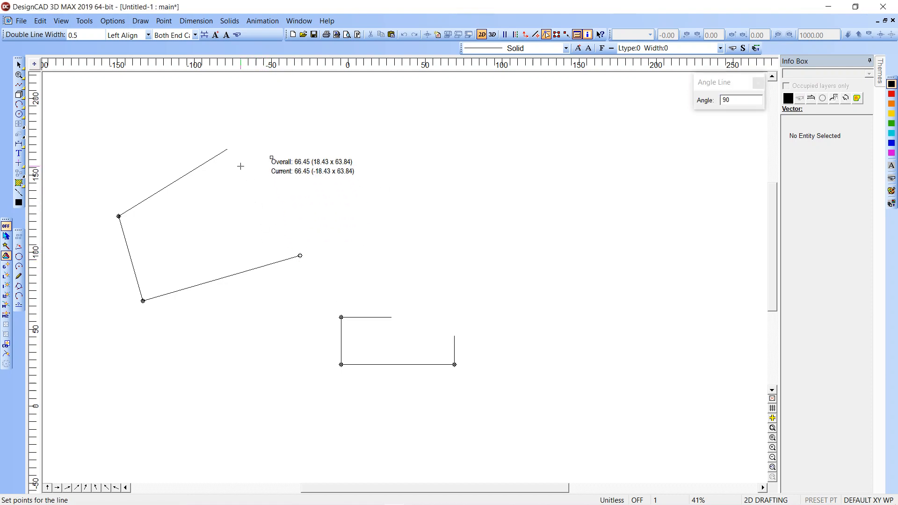
left_click(119, 217)
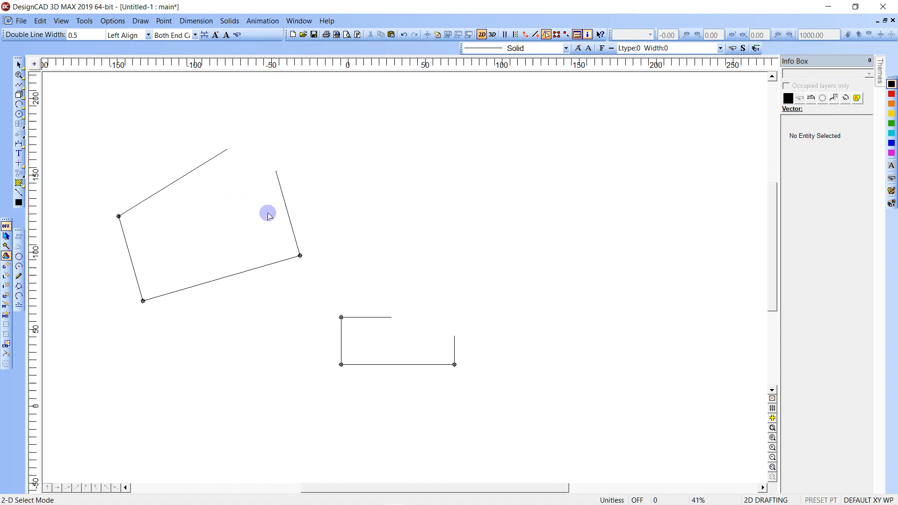
Draw a closed triangle outside the tilted shape, with its tip at the midpoint of the shape's left short side.
key("v")
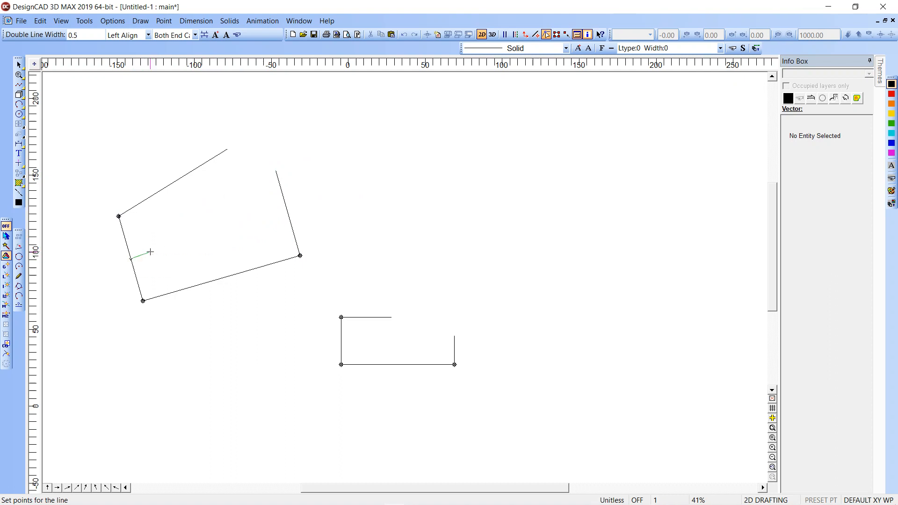
left_click(95, 248)
left_click(102, 290)
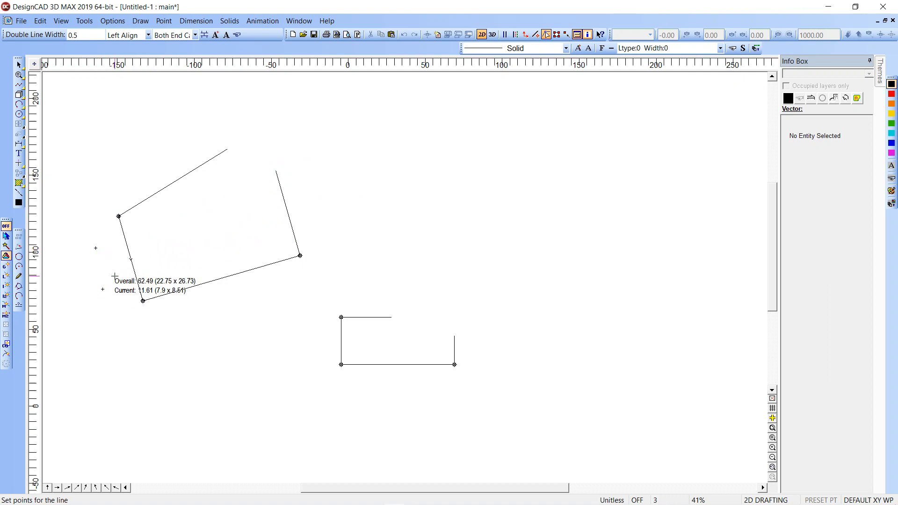
left_click(131, 259)
key("Return")
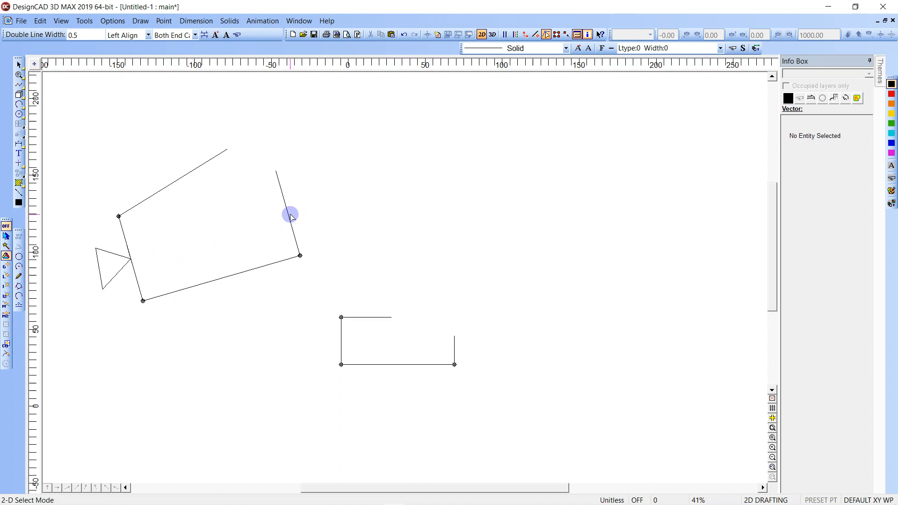
Shorten the tilted shape's right-hand line to align its free end with the triangle's tip on the opposite side.
key("e")
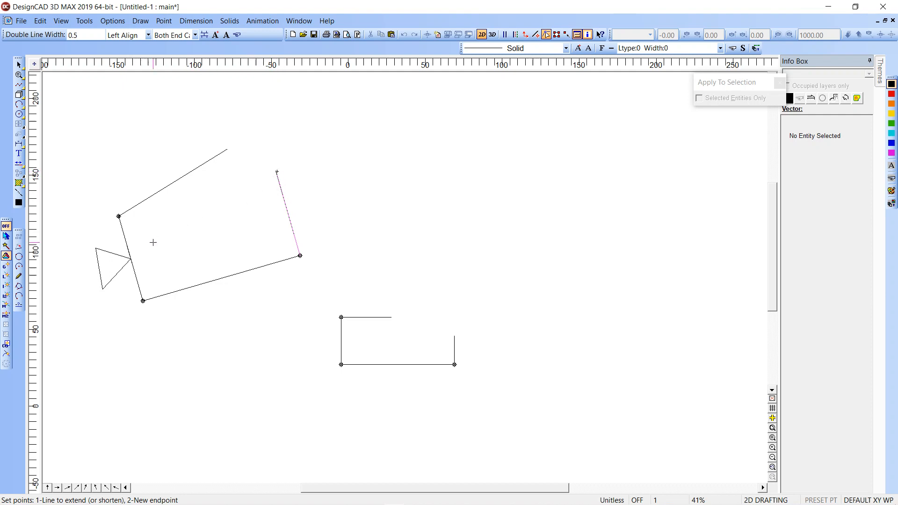
left_click(132, 258)
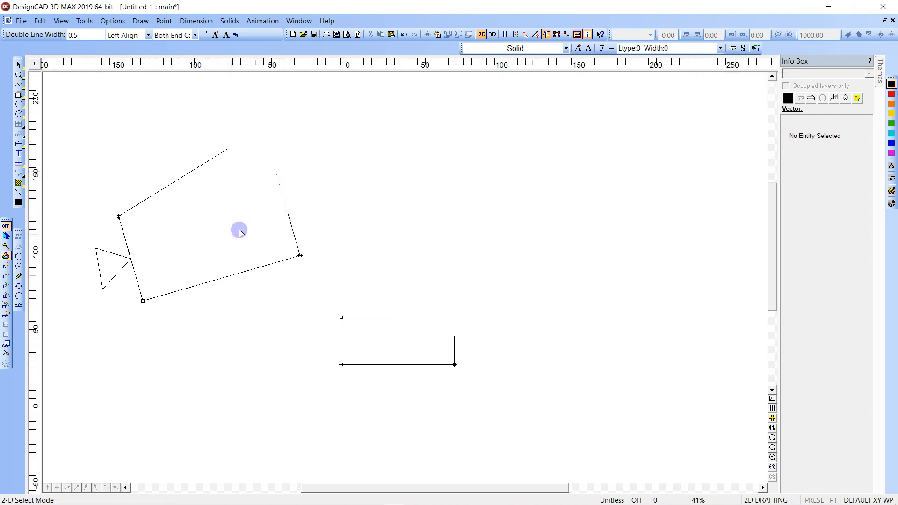
Draw a line from the free end of the tilted shape's shortened right-hand line to the triangle's tip.
right_click(227, 223)
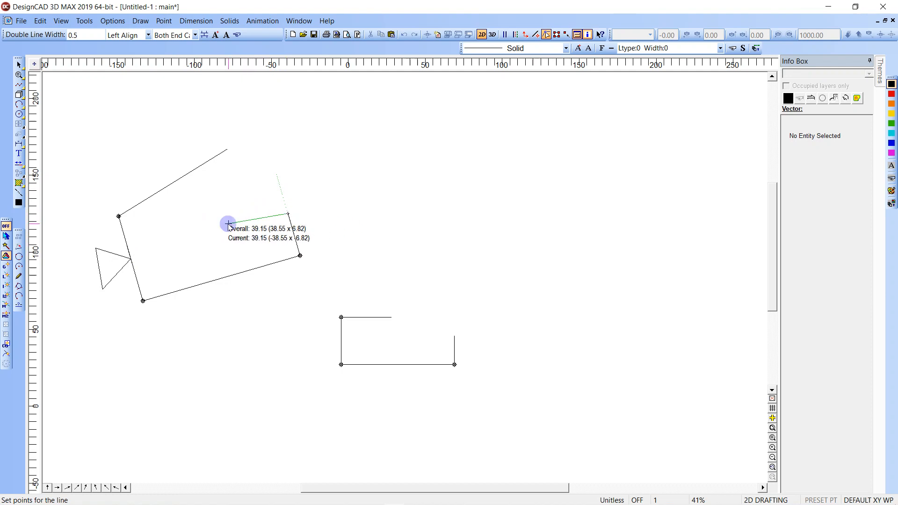
left_click(280, 387)
left_click(218, 279)
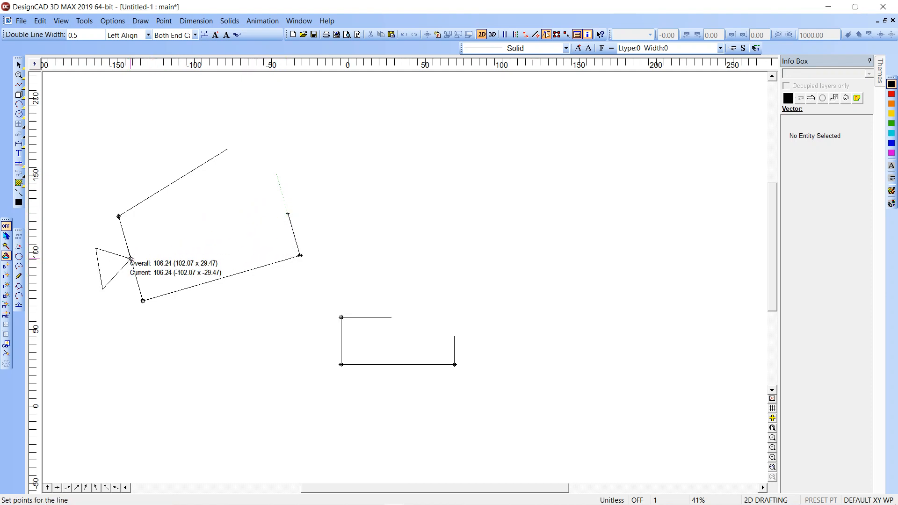
left_click(131, 259)
left_click(131, 259)
left_click(298, 238)
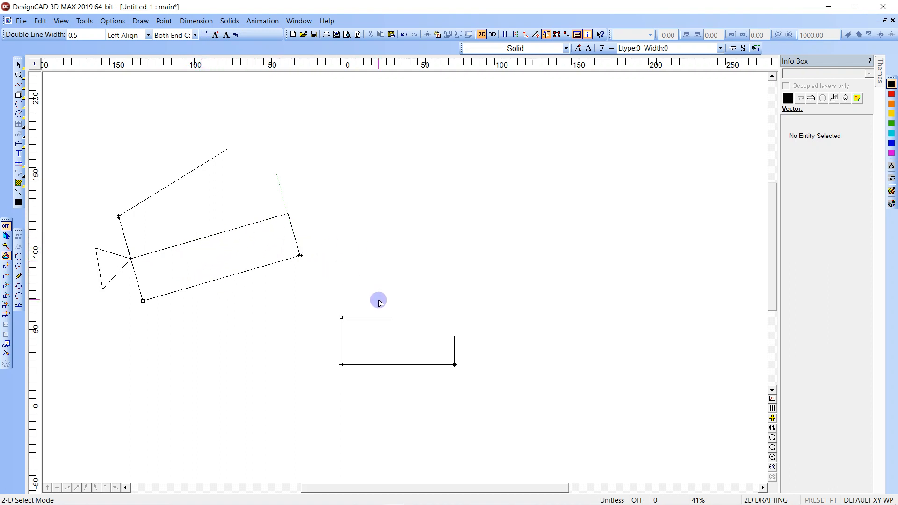
Try to trim the open rectangle's upper and right-hand lines to their common corner, and undo the attempt.
key("t")
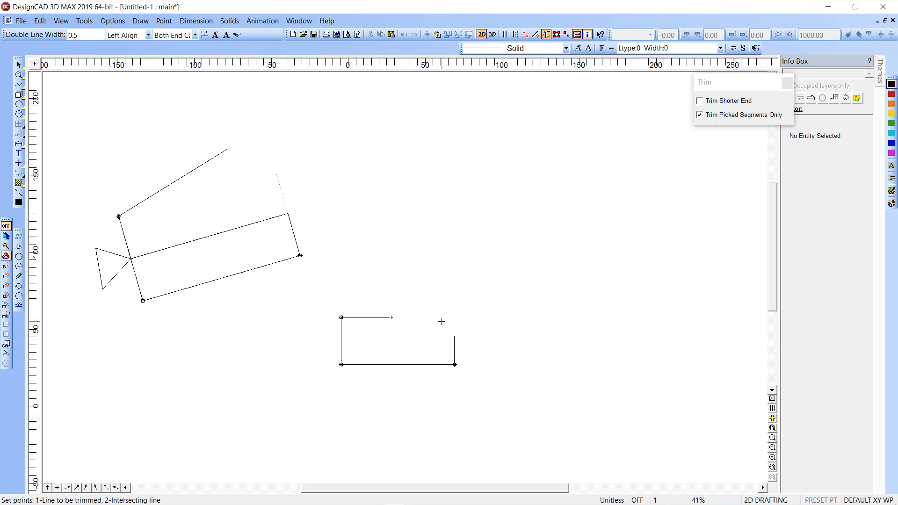
left_click(455, 335)
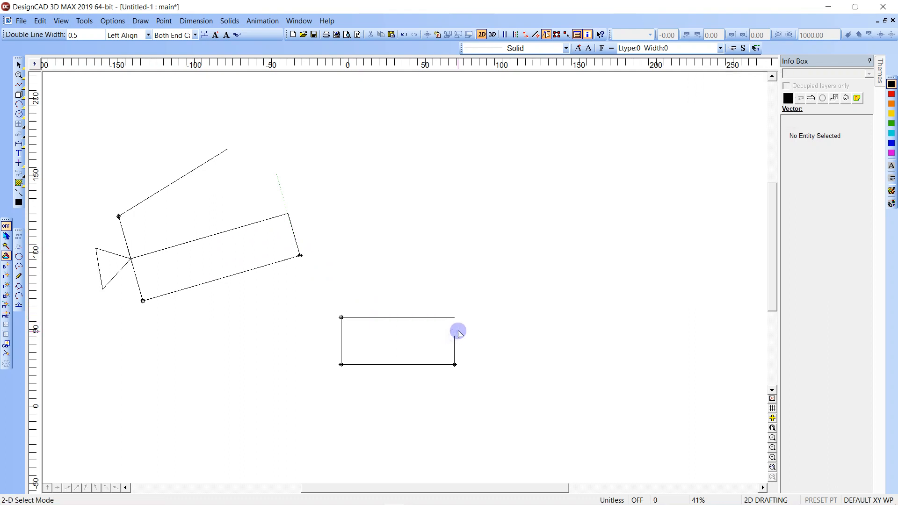
key("t")
left_click(455, 333)
left_click(454, 317)
key("ctrl+z")
Extend the open rectangle's upper and right-hand lines past their crossing, and trim both overhanging ends back to the corner.
key("t")
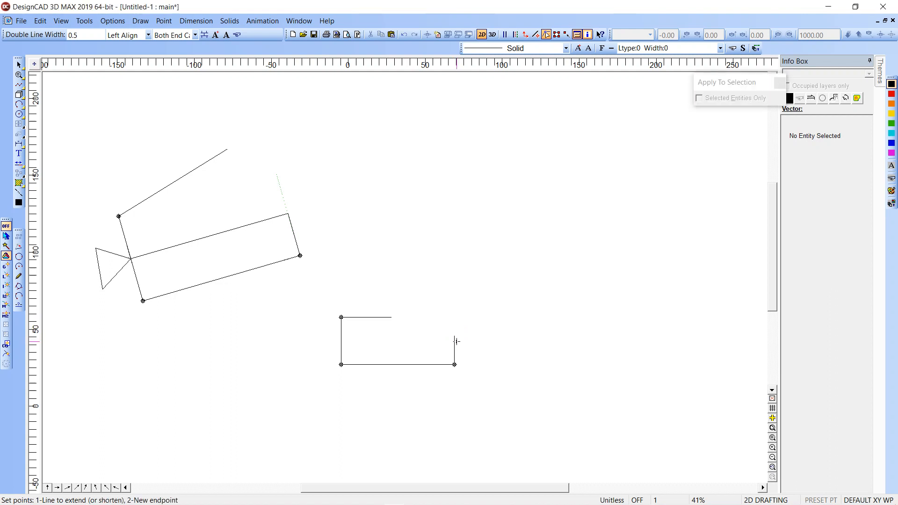
left_click(460, 266)
left_click(481, 317)
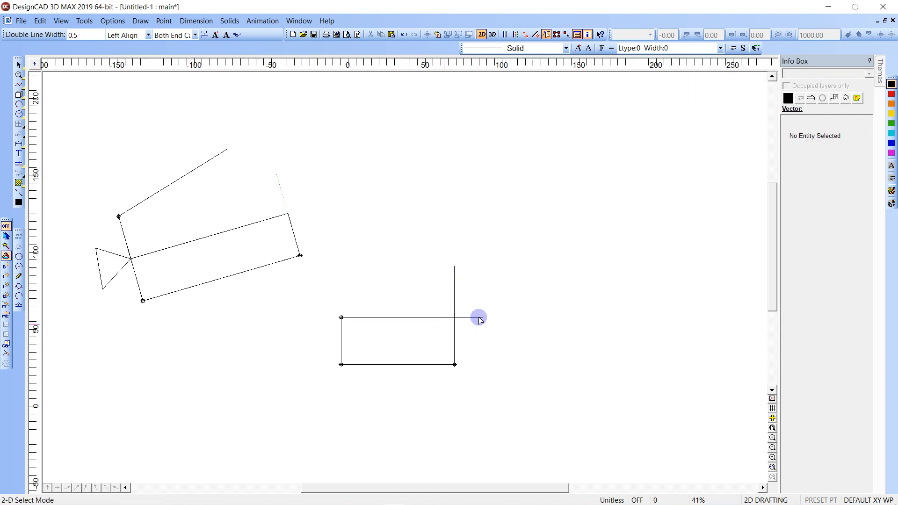
key("t")
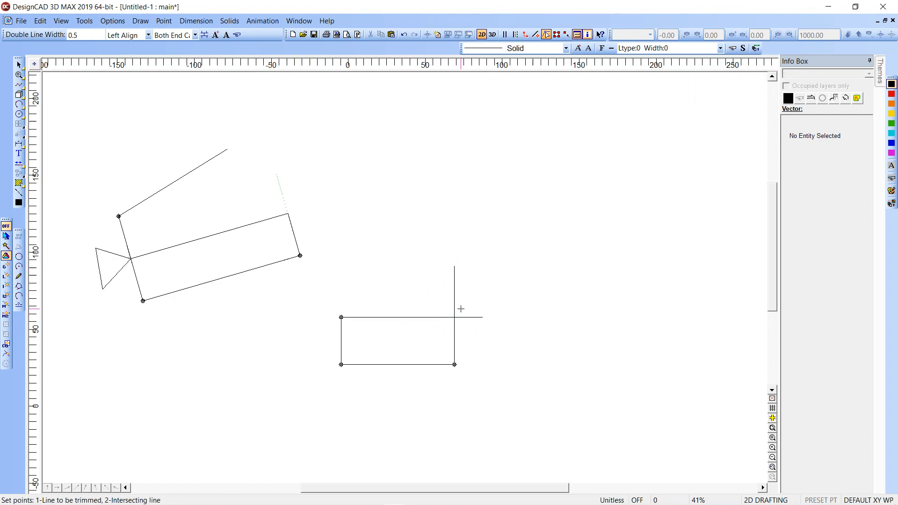
left_click(463, 320)
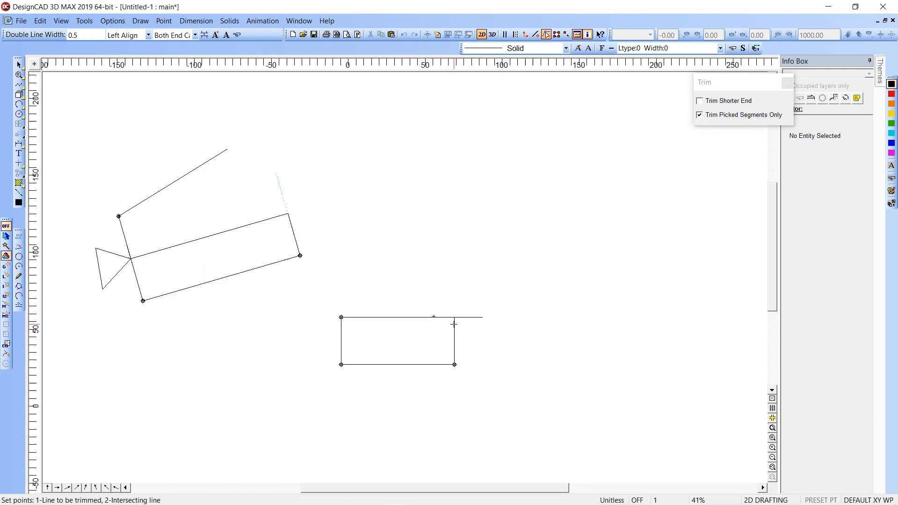
left_click(473, 317)
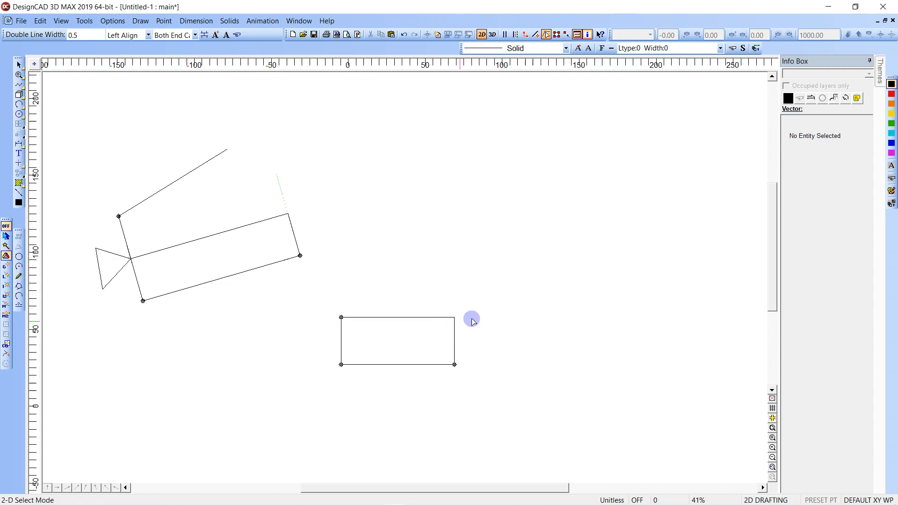
Shorten the rectangle's upper and right-hand lines so that the upper-right corner is open.
key("x")
left_click(446, 318)
left_click(425, 316)
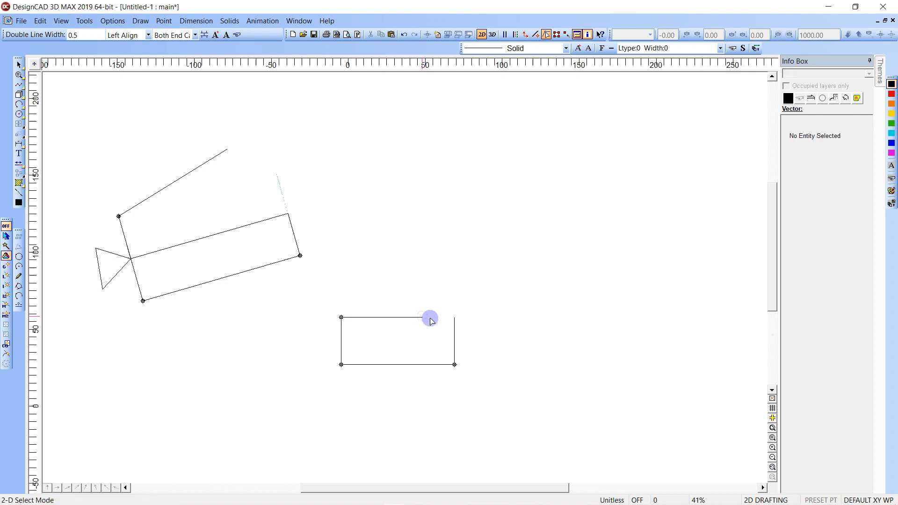
key("x")
left_click(455, 322)
left_click(457, 333)
Close the rectangle's open corner by trimming the upper and right-hand lines to each other's intersection.
key("t")
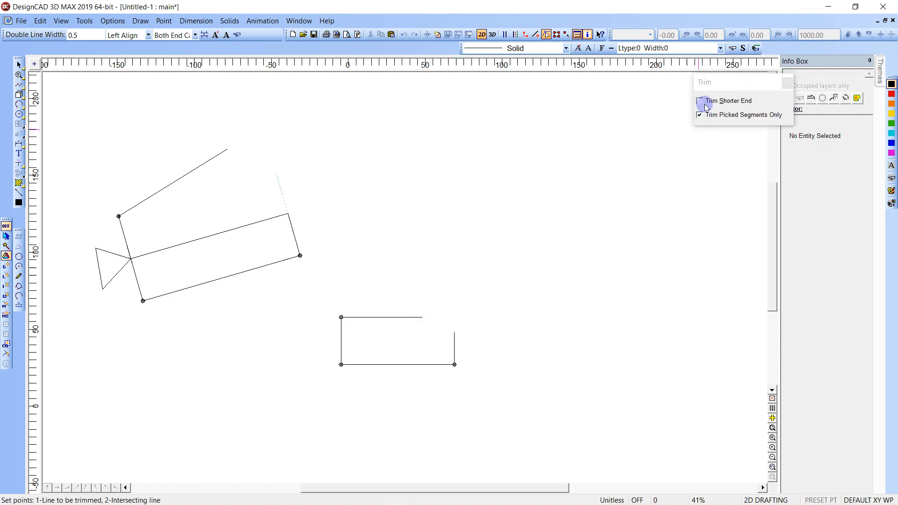
left_click(455, 332)
key("t")
left_click(455, 333)
left_click(454, 317)
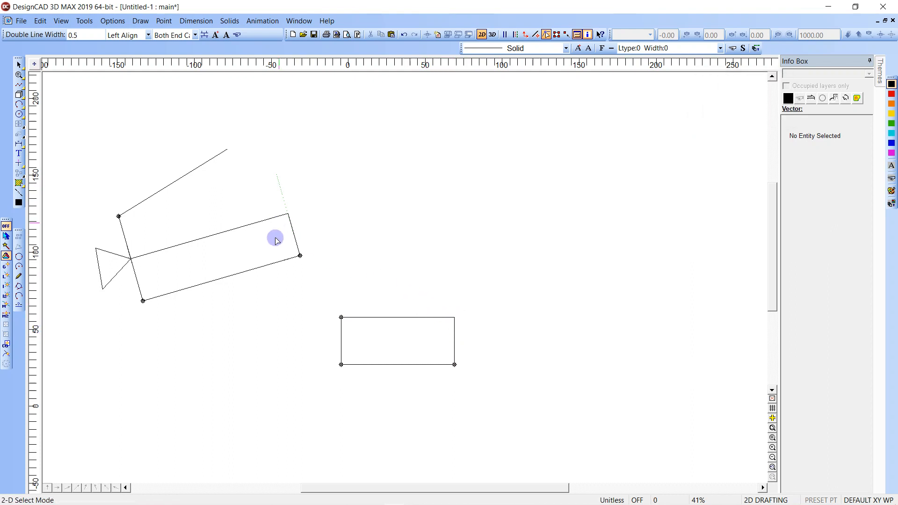
Delete all the shapes from the drawing, including the separate slanted line.
left_click_drag(61, 151, 588, 417)
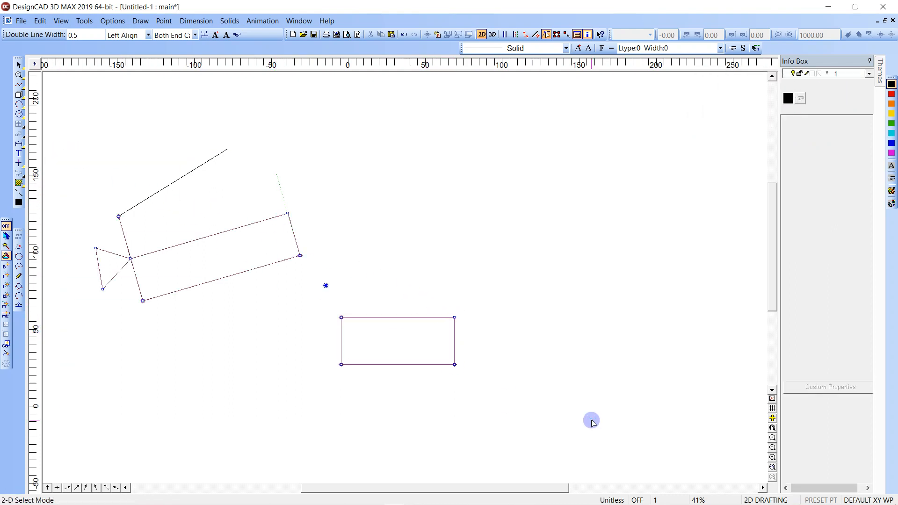
key("Delete")
left_click(220, 149)
key("Delete")
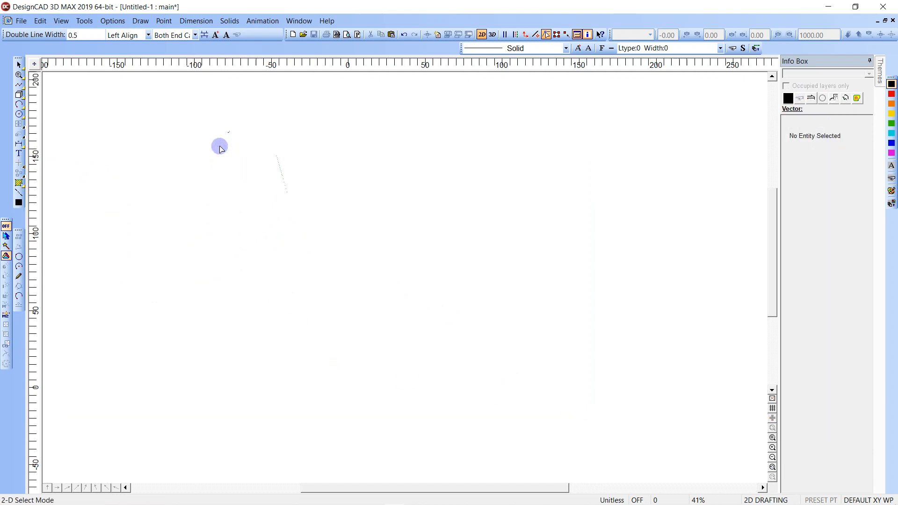
Draw a single line about 95 units long, slanting upward to the right.
key("l")
left_click(249, 332)
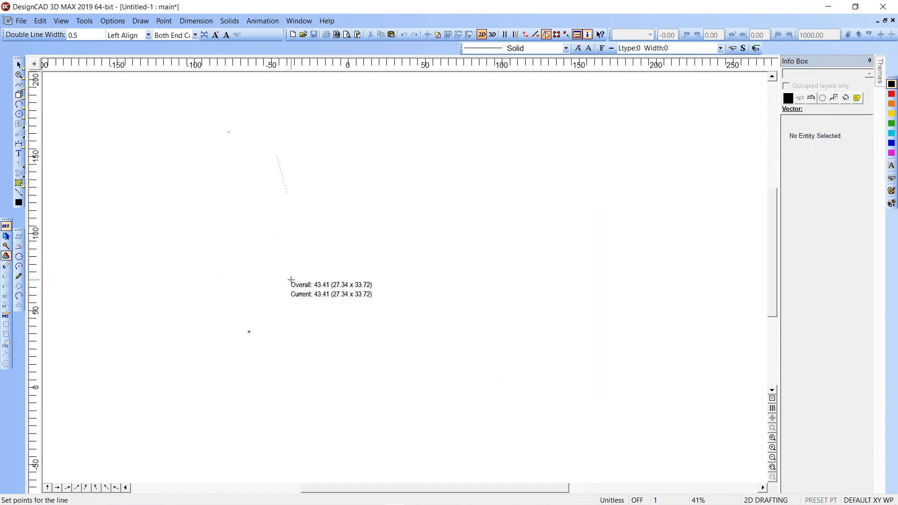
left_click(344, 221)
right_click(377, 286)
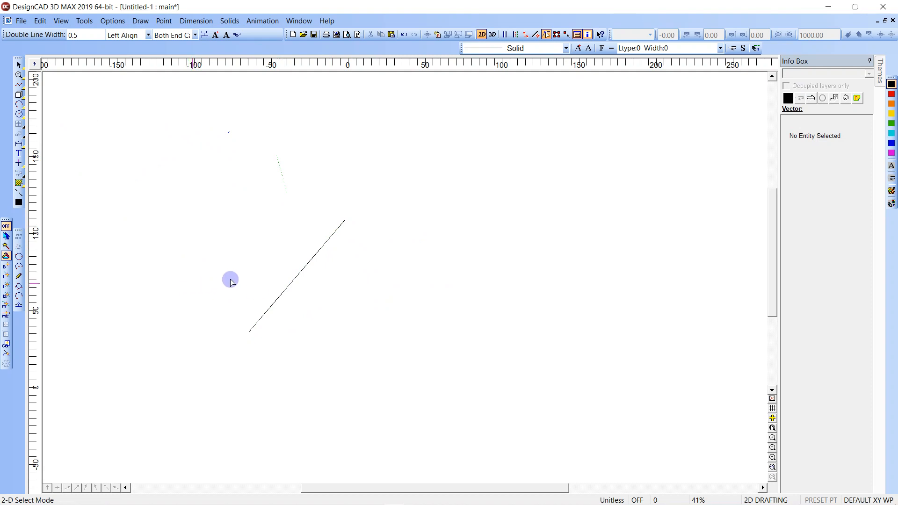
Cut the slanted line in two at its midpoint and swing the lower piece's cut end up to the left, making it nearly vertical.
left_click(265, 317)
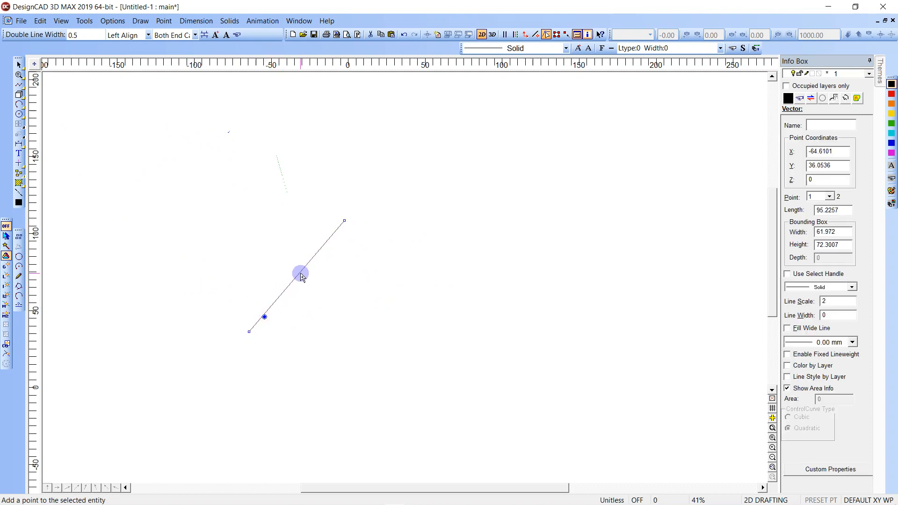
left_click(297, 277)
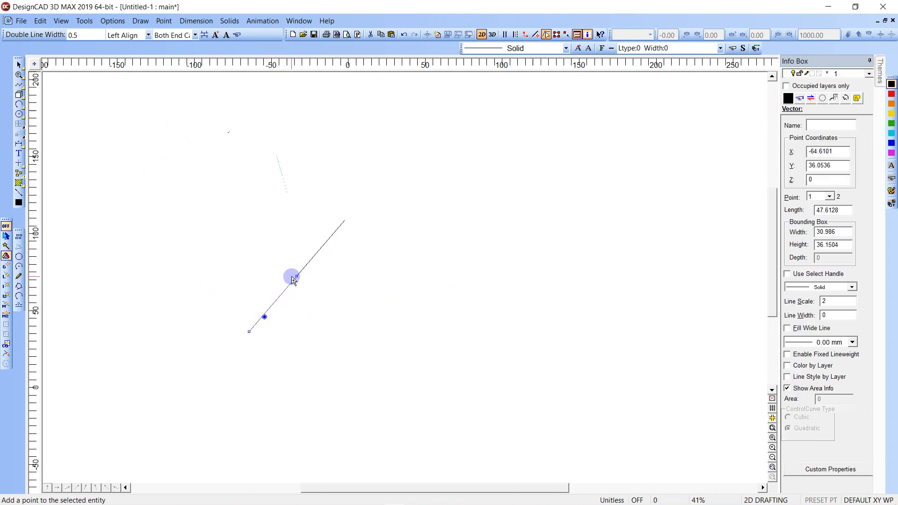
left_click(252, 247)
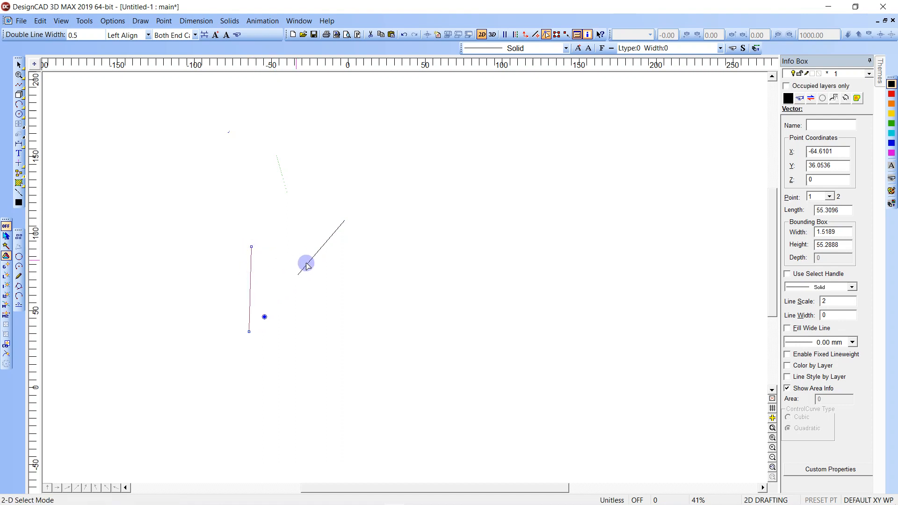
left_click(360, 273)
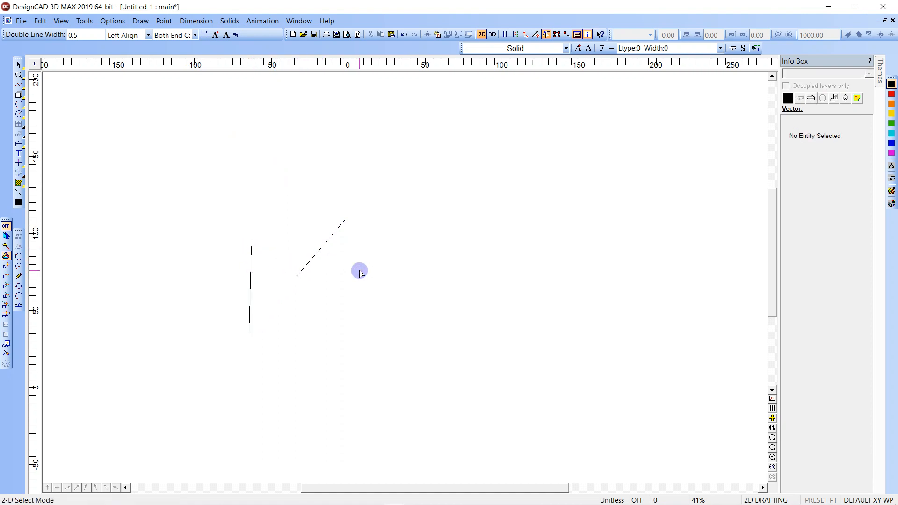
Draw a second slanted line about 107 units long to the right of the two pieces.
key("l")
left_click(365, 338)
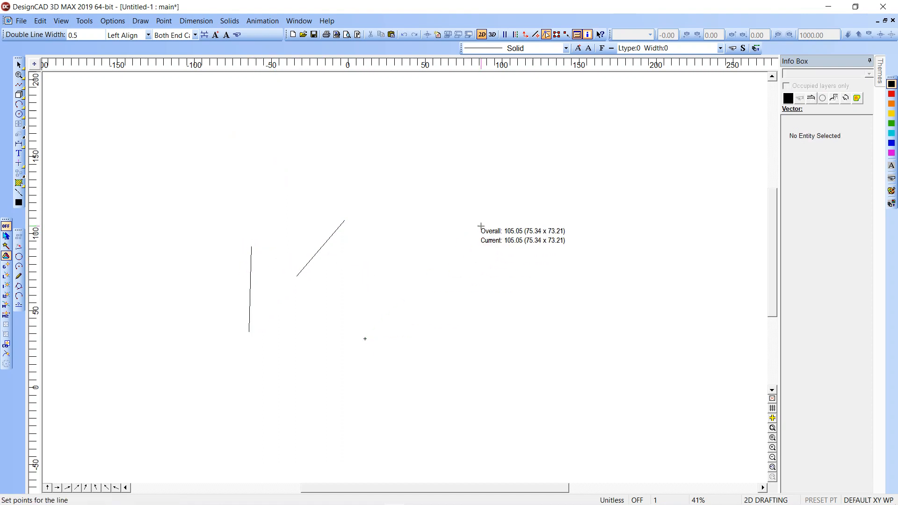
left_click(484, 225)
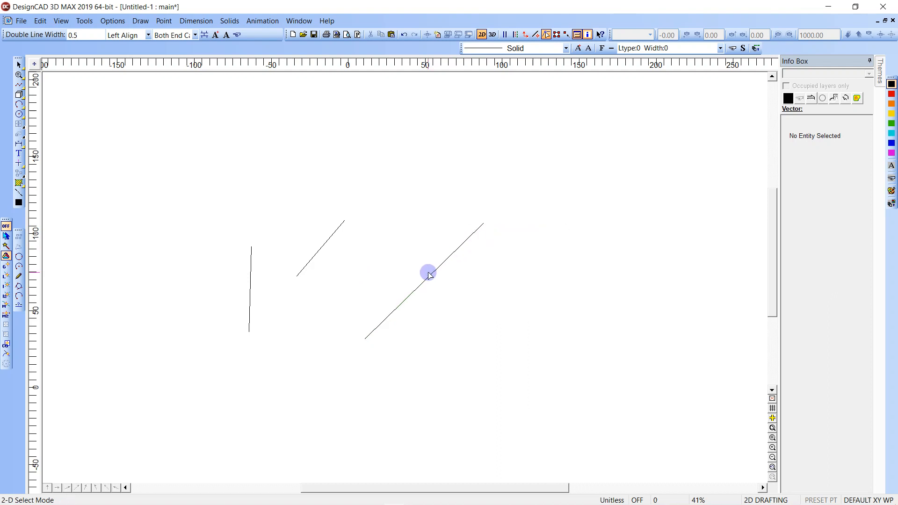
Cut the second slanted line in two at its midpoint and move the lower piece's cut end up to the left.
left_click(483, 223)
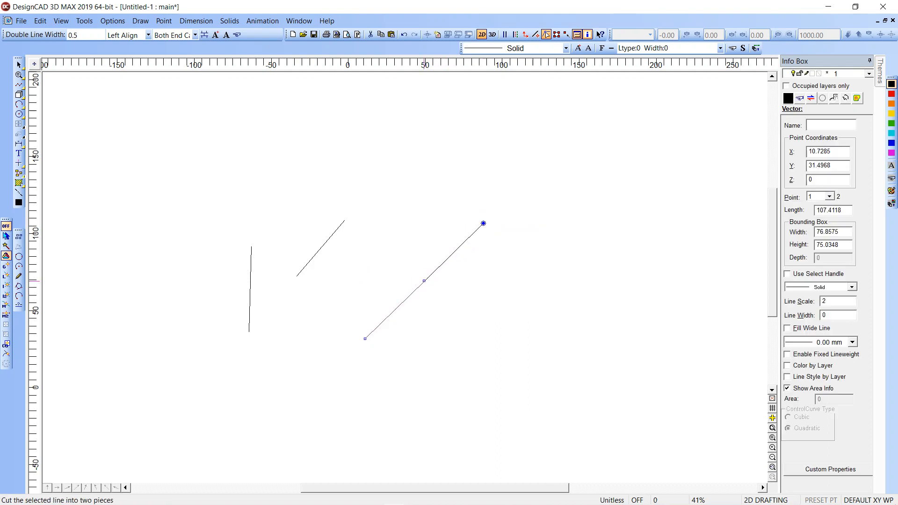
left_click_drag(424, 281, 397, 234)
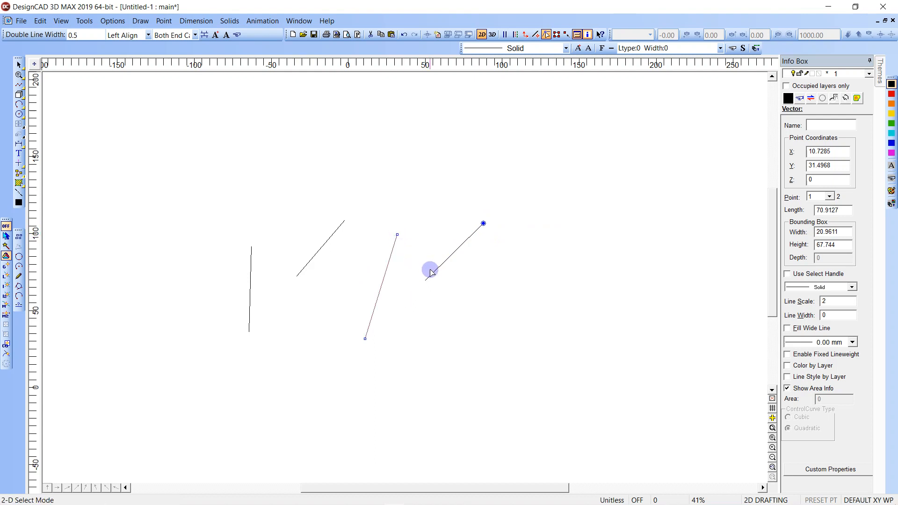
left_click(431, 275)
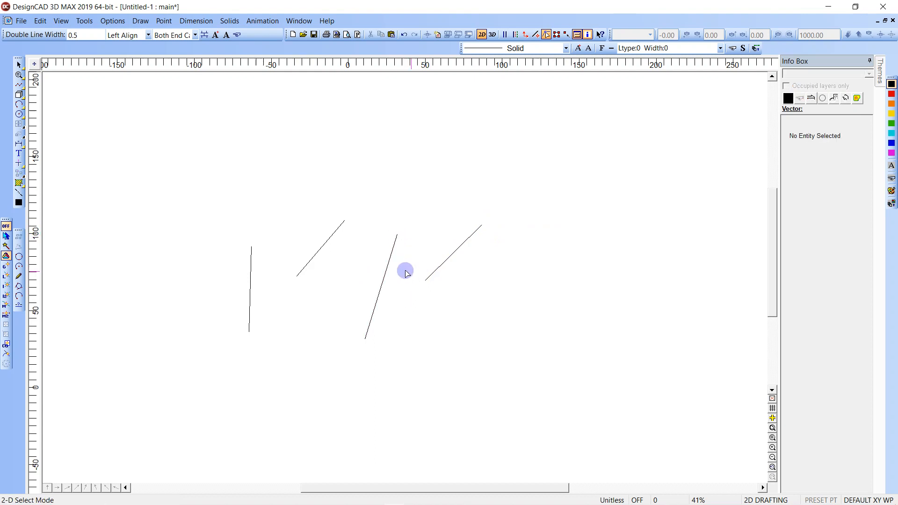
Delete the four line pieces and draw a new line about 155 units long, slanting upward to the right.
left_click_drag(197, 172, 531, 359)
key("Delete")
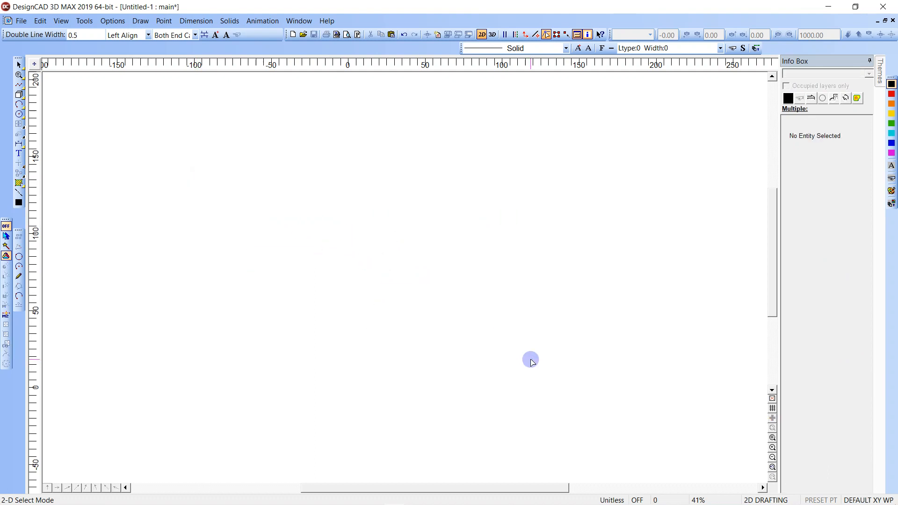
left_click(168, 359)
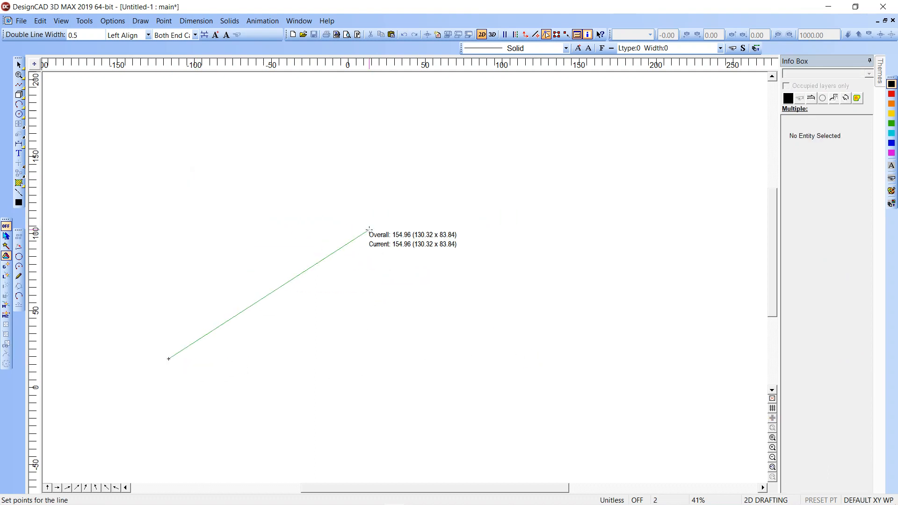
left_click(369, 230)
Add a point to the slanted line and reposition it above, below and again slightly above the line's original course.
left_click(340, 253)
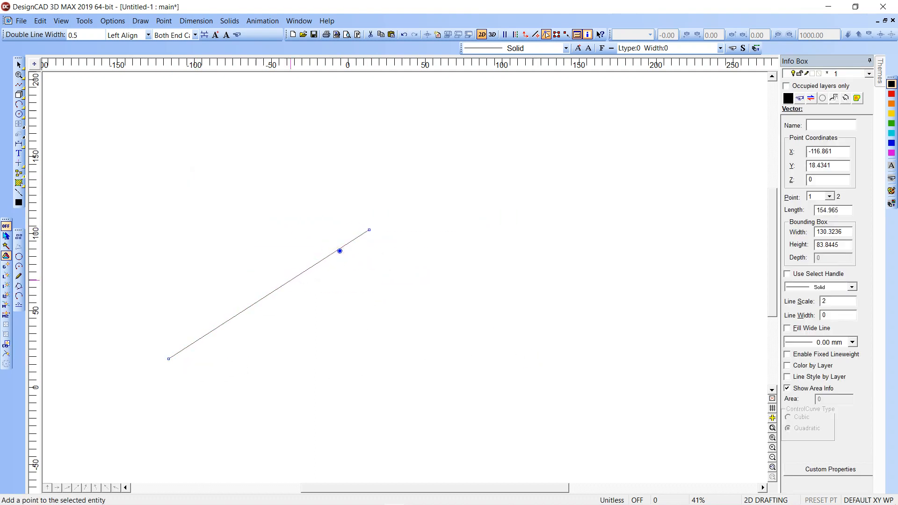
left_click(249, 267)
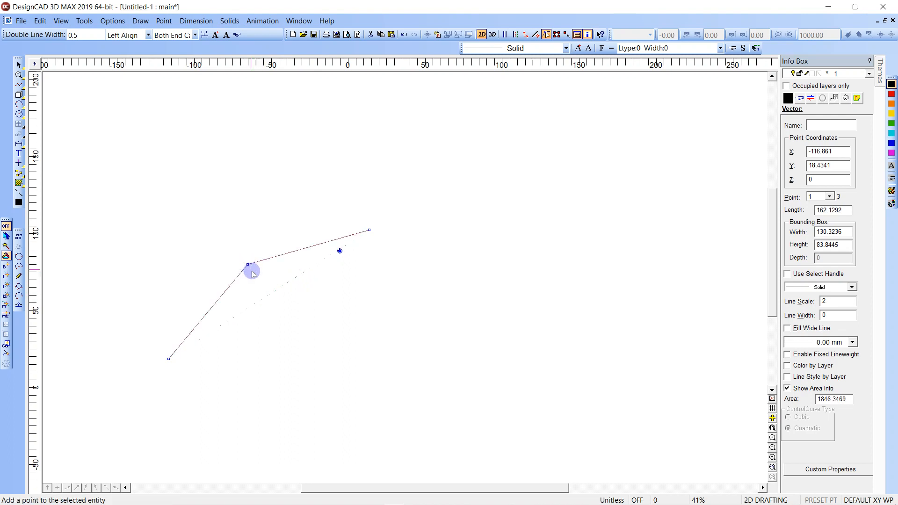
left_click(266, 345)
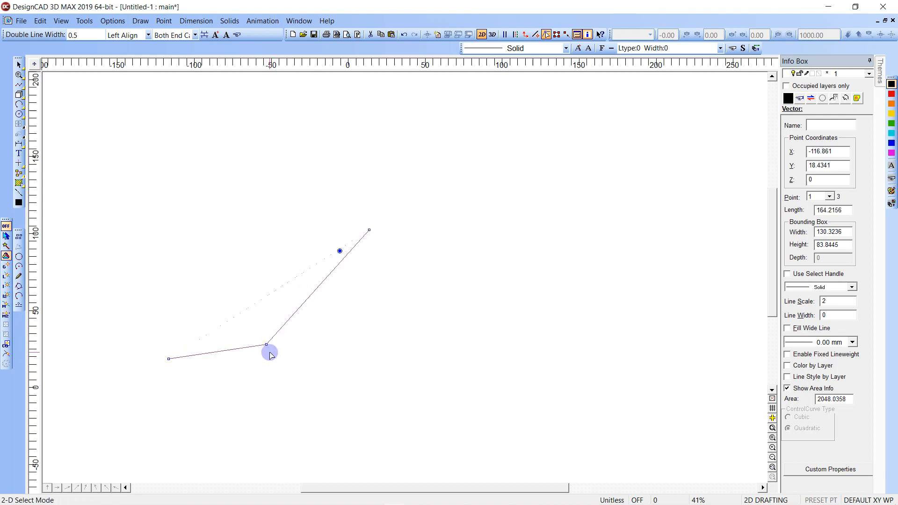
left_click(267, 346)
left_click(299, 262)
left_click(300, 262)
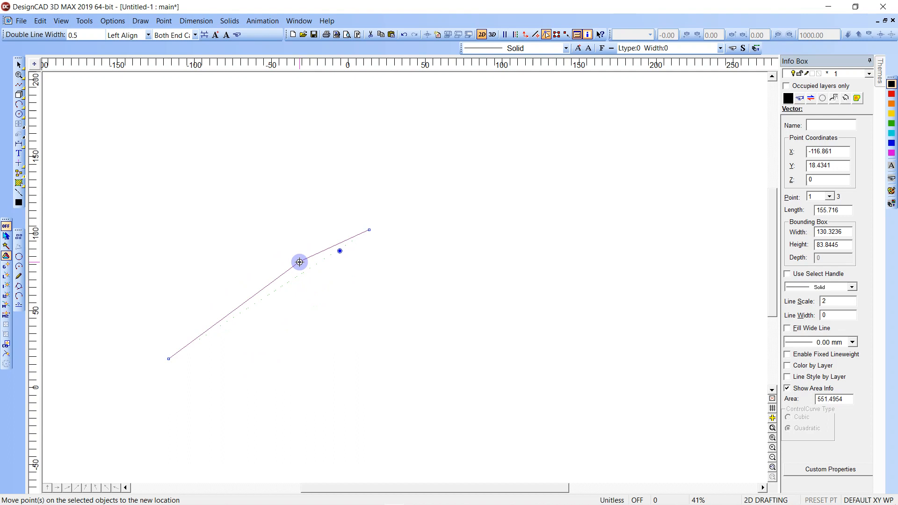
Delete the bent line and draw a zigzag line with two peaks and a short final stretch sloping down to the right.
key("Delete")
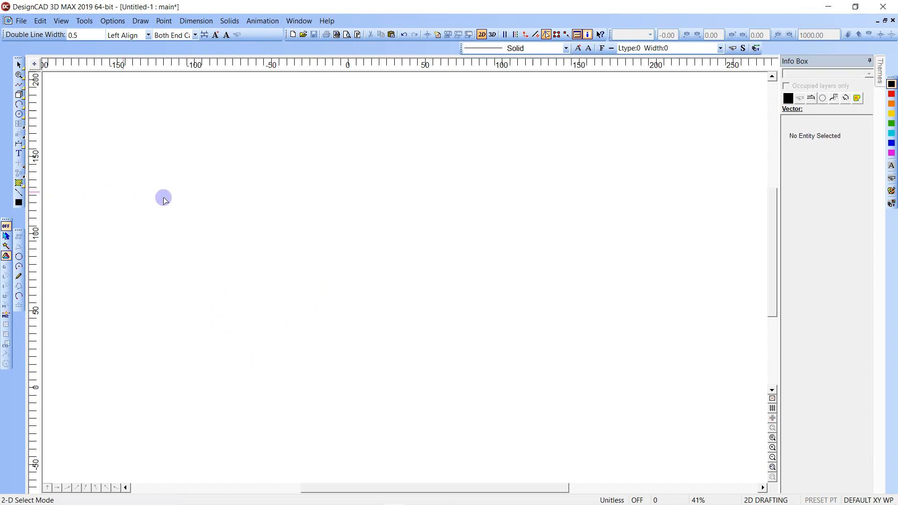
key("l")
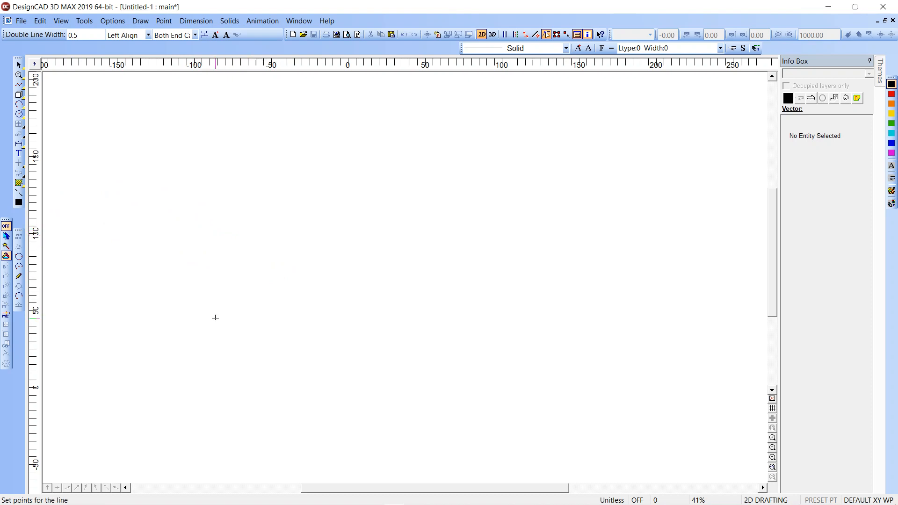
left_click(211, 325)
left_click(279, 208)
left_click(352, 355)
left_click(445, 226)
left_click(478, 288)
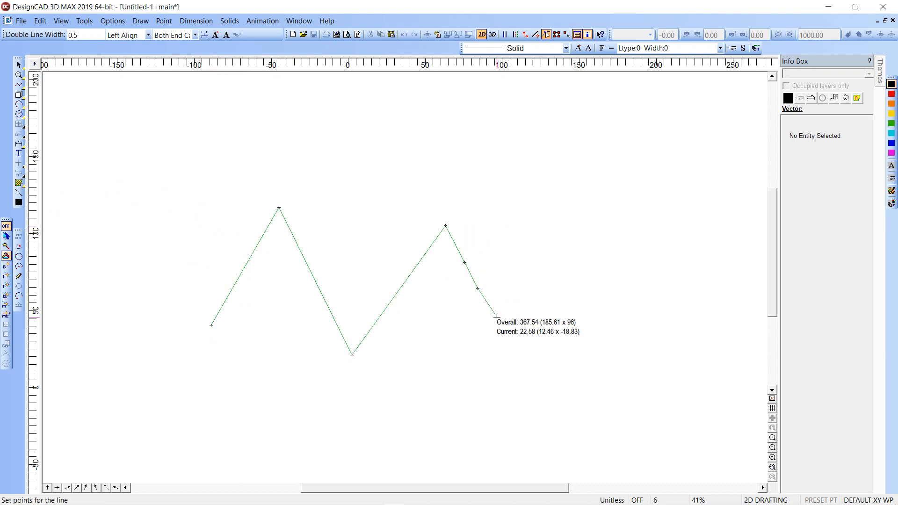
right_click(497, 321)
Add three points to the zigzag's second rising segment, pulling them off its course to form a stepped notch.
left_click(394, 302)
left_click_drag(411, 274, 384, 247)
left_click_drag(373, 289, 354, 296)
left_click(456, 264)
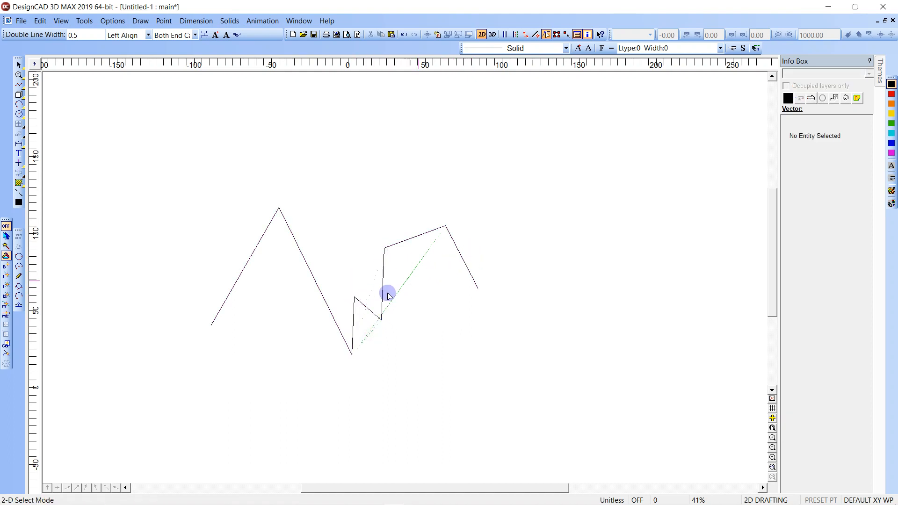
Draw a large closed curve through seven points around the zigzag line, ending on its starting point.
key("o")
left_click(202, 346)
left_click(253, 166)
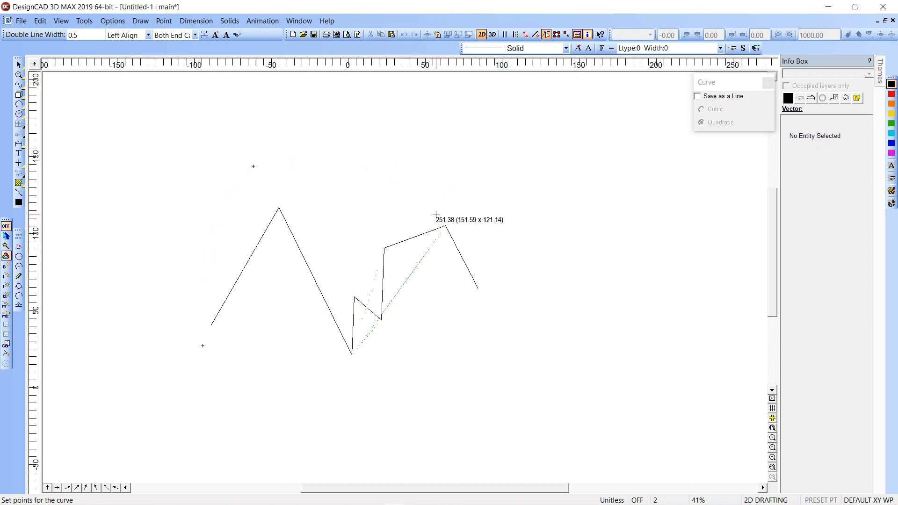
left_click(448, 229)
left_click(553, 210)
left_click(615, 123)
left_click(665, 286)
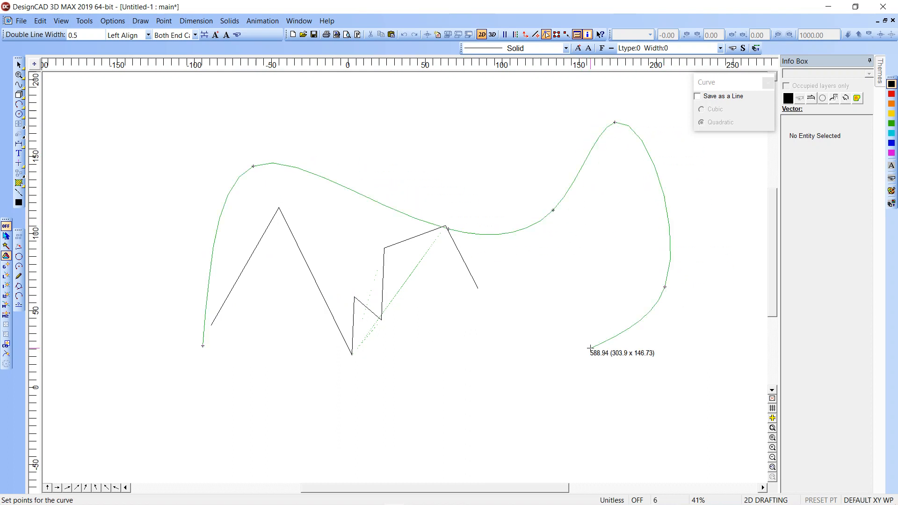
left_click(500, 386)
left_click(203, 346)
key("Return")
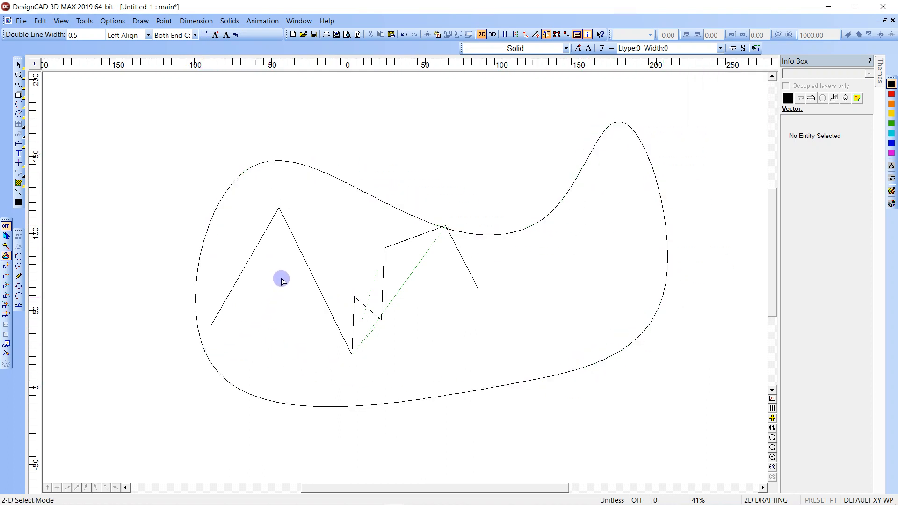
Delete the zigzag line and add four points to the closed curve's left side, shaping a lobe that hangs downward.
left_click(279, 204)
key("Delete")
left_click(336, 183)
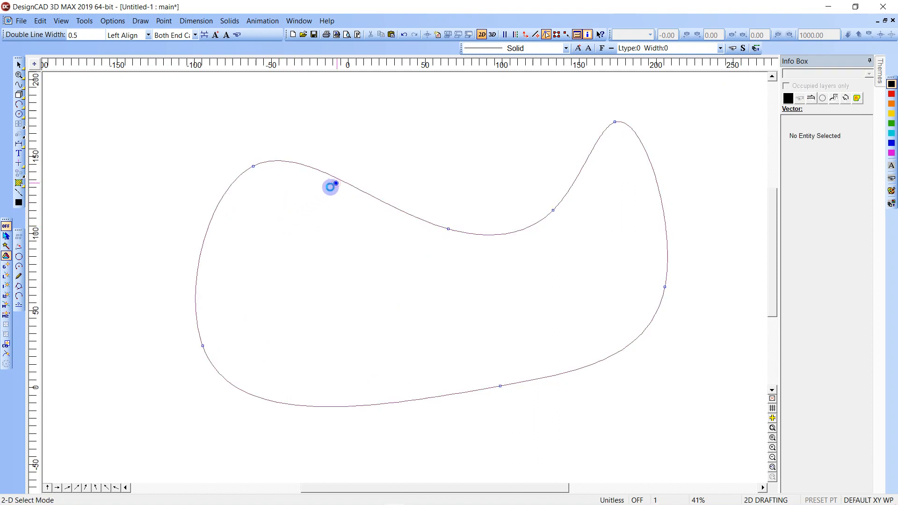
left_click(167, 233)
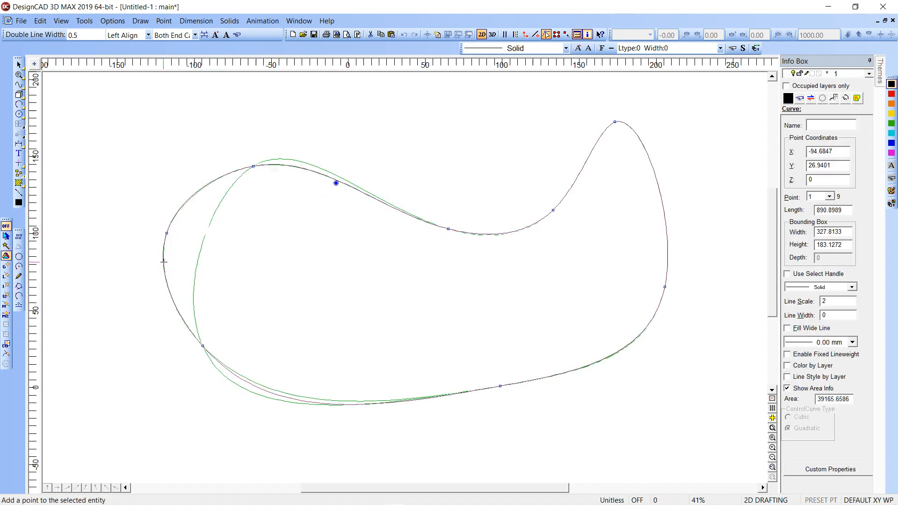
left_click(117, 283)
left_click(127, 360)
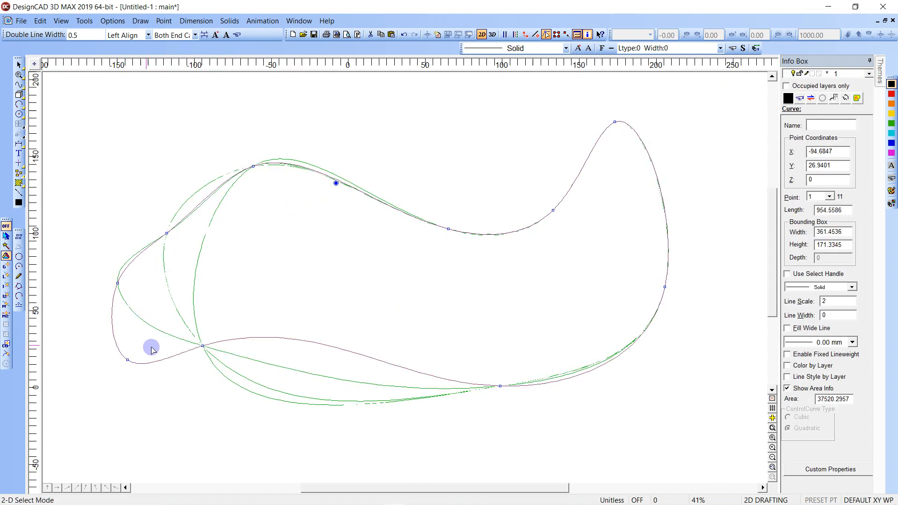
key("Insert")
left_click(168, 283)
left_click(221, 299)
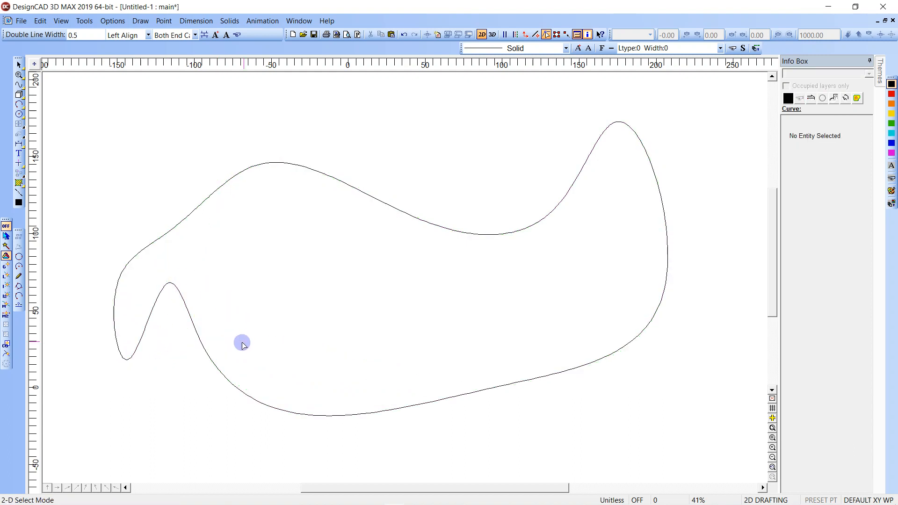
Try adding another point to the inner side of the curve's lower-left lobe and undo it.
left_click(202, 357)
key("Insert")
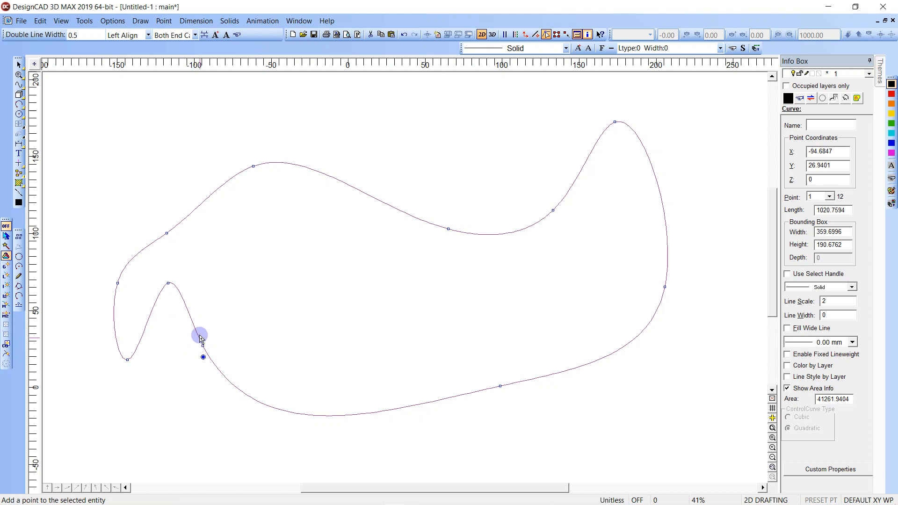
left_click(153, 309)
left_click(125, 310)
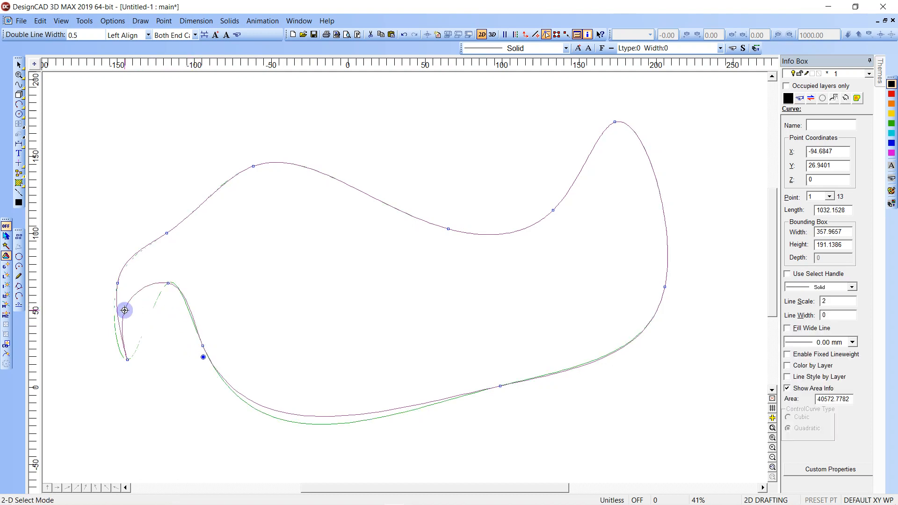
key("ctrl+z")
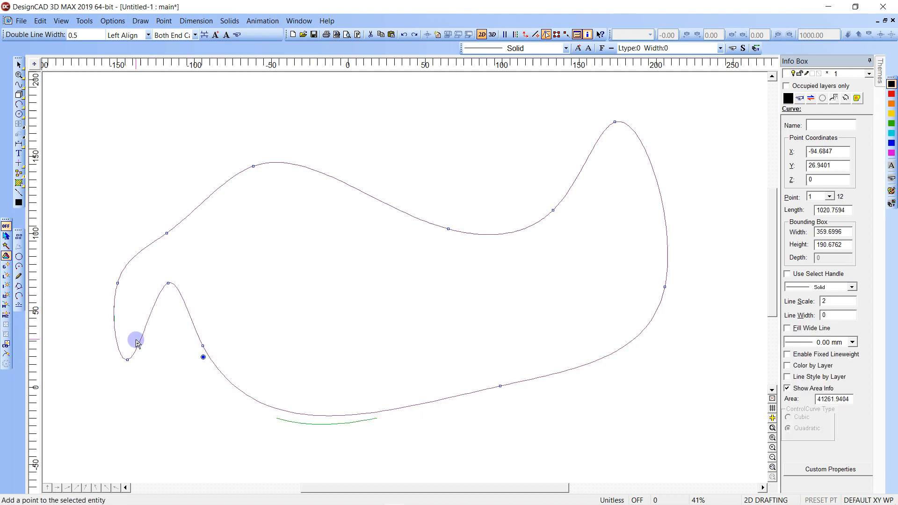
Add three points along the curve's upper-left and top edges, each pulling the outline inward.
left_click(146, 256)
left_click(184, 258)
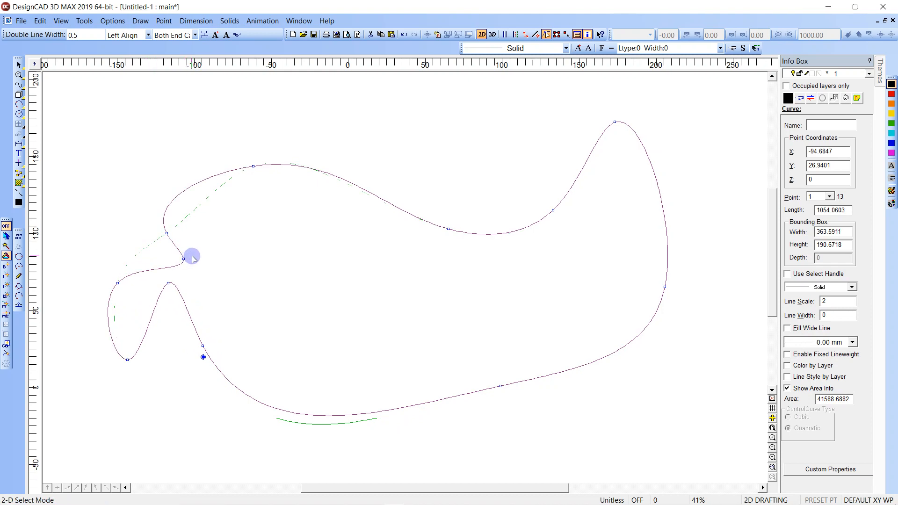
left_click(213, 241)
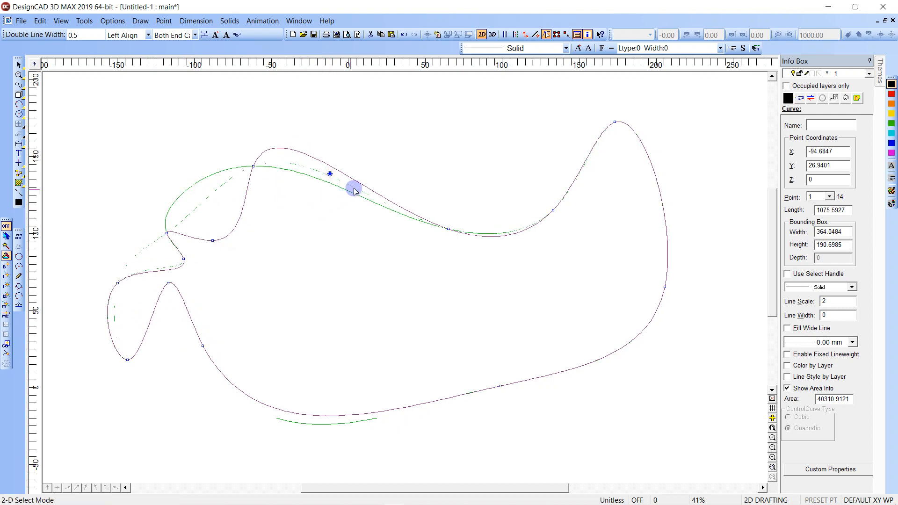
left_click(336, 223)
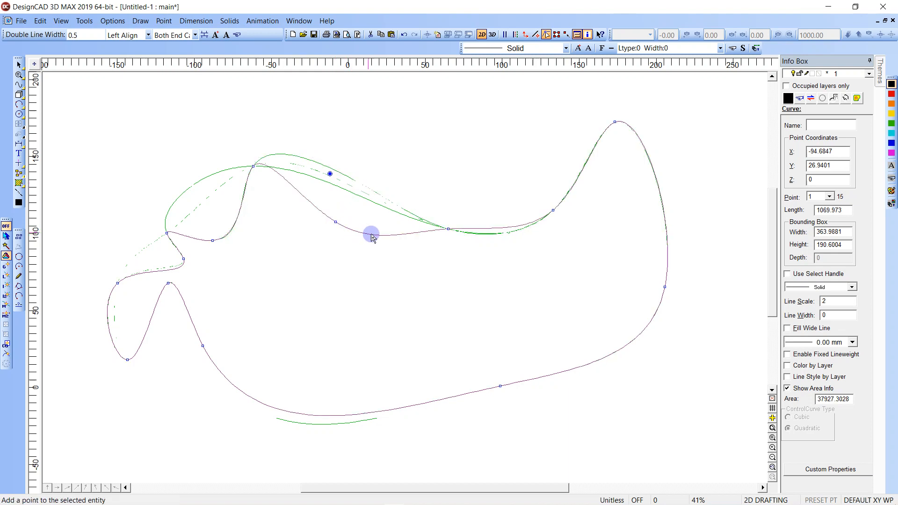
right_click(373, 265)
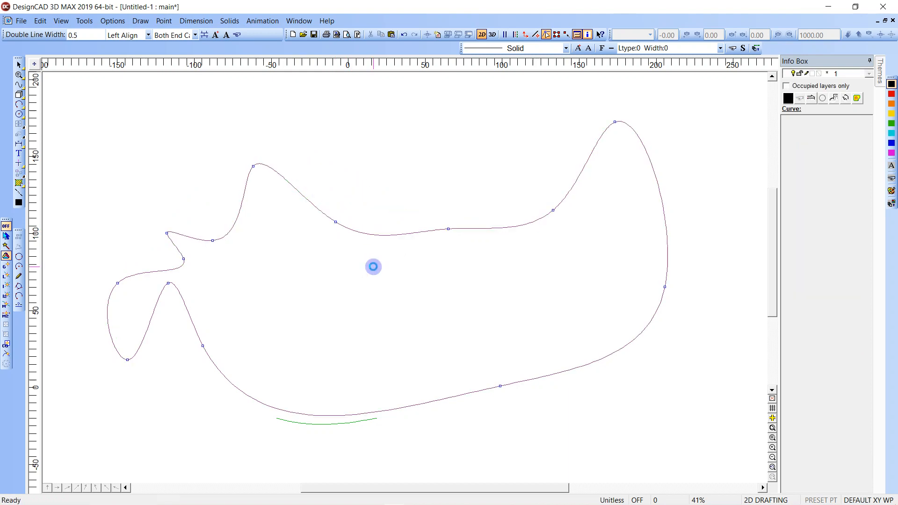
Section-trim the middle of the curve's top edge with Trim Inside Section and select the remaining pieces to inspect them.
left_click(396, 233)
left_click(414, 225)
key("ctrl+t")
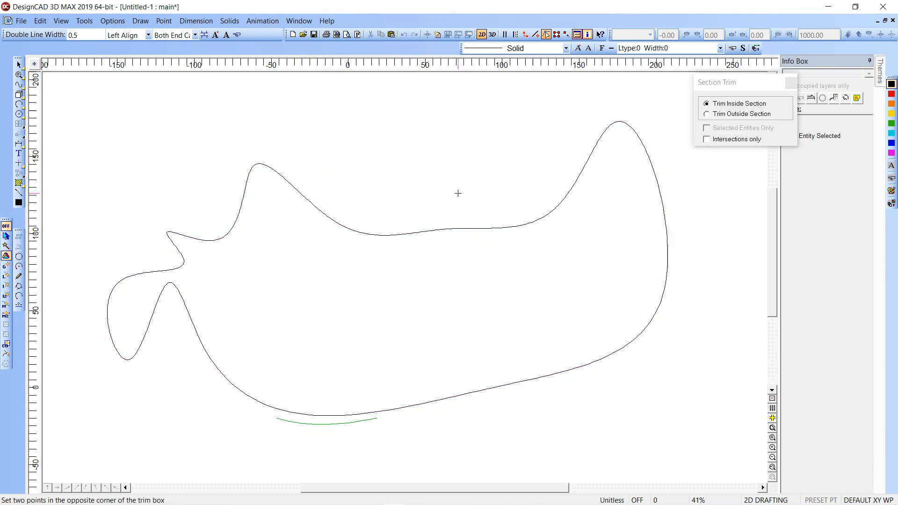
left_click(363, 271)
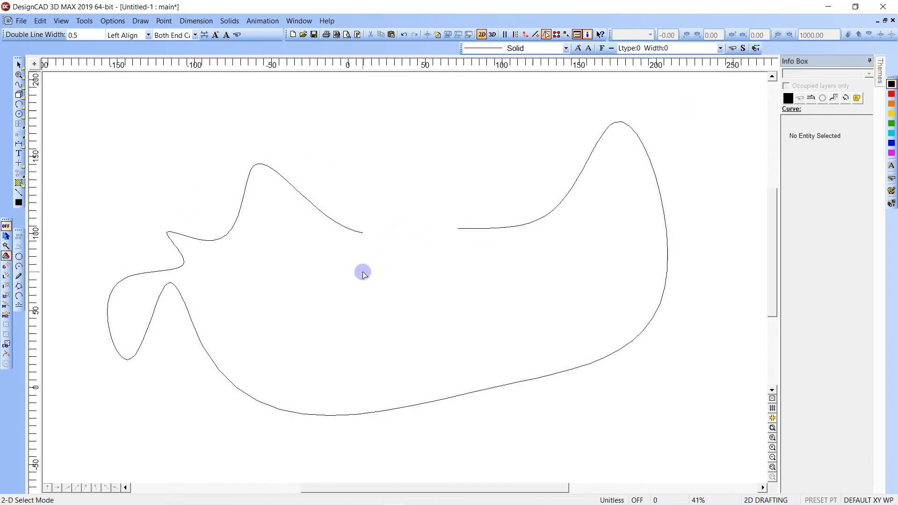
left_click(458, 228)
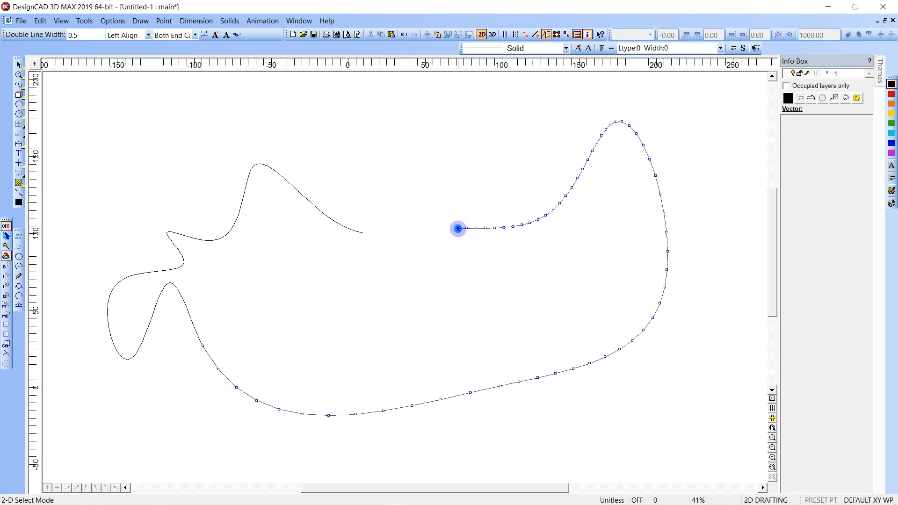
left_click(180, 300, "shift")
left_click(358, 215)
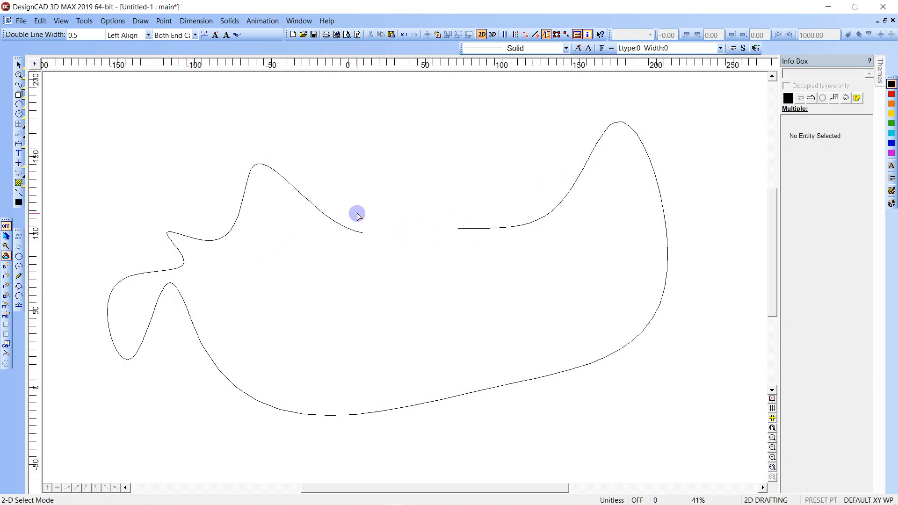
Undo the section trim, all points added to the closed curve and the deletion of the zigzag line.
key("ctrl+z")
key("ctrl+z")
key("ctrl+z")
key("ctrl+z")
key("ctrl+z")
key("ctrl+z")
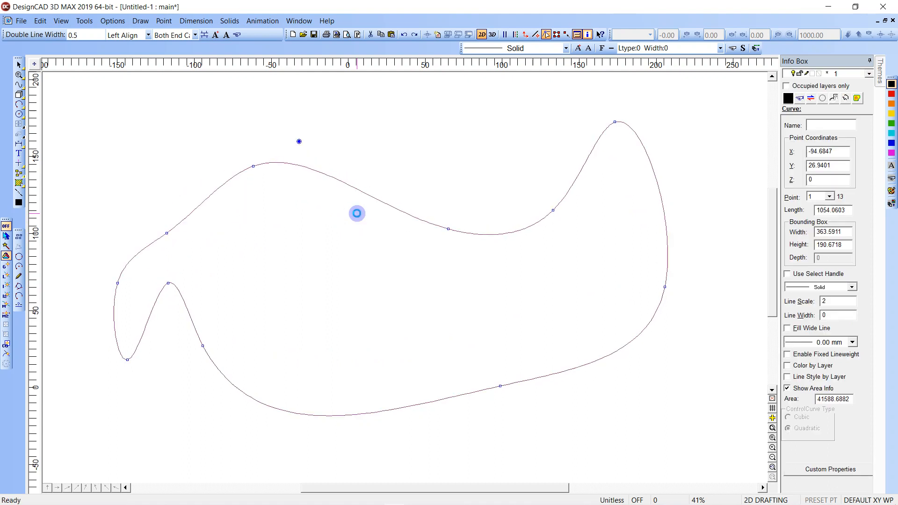
key("ctrl+z")
key("ctrl+z")
key("ctrl+z")
key("ctrl+z")
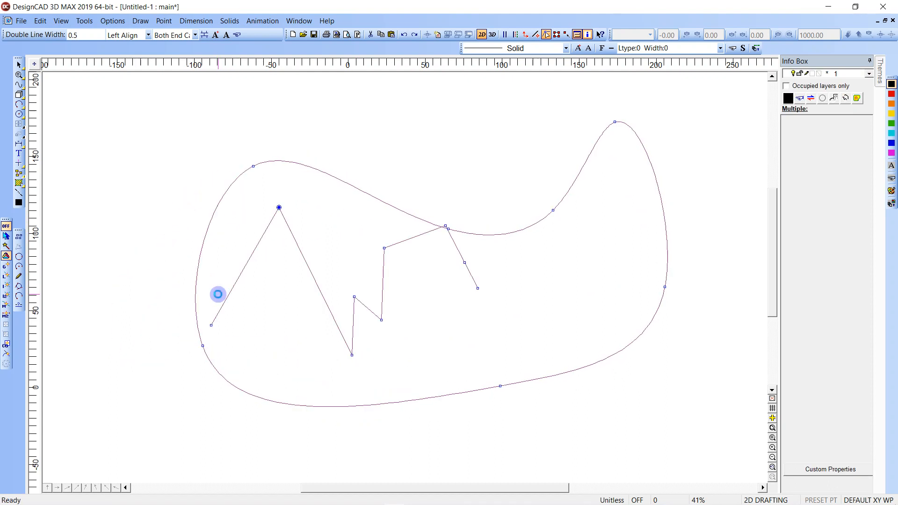
Undo the previously drawn lines and curves until the drawing is empty.
key("ctrl+z")
key("ctrl+z")
key("ctrl+z")
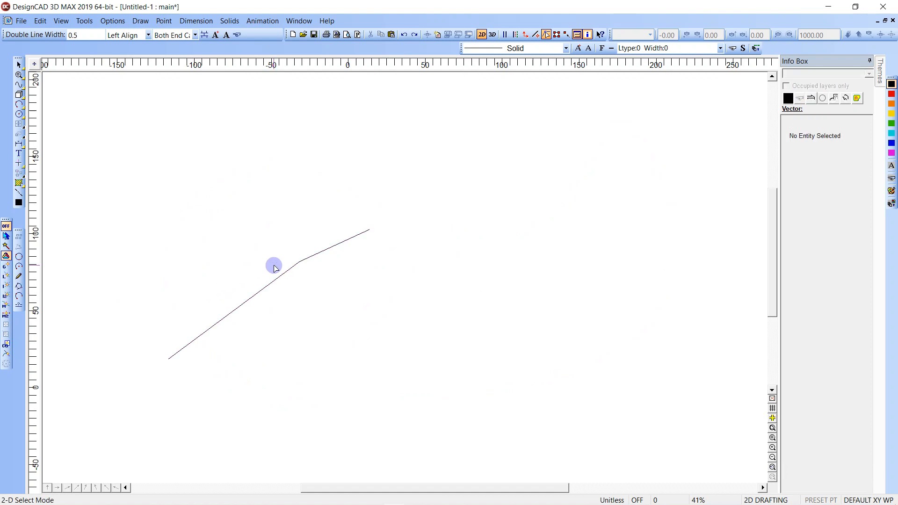
key("ctrl+z")
key("ctrl+z")
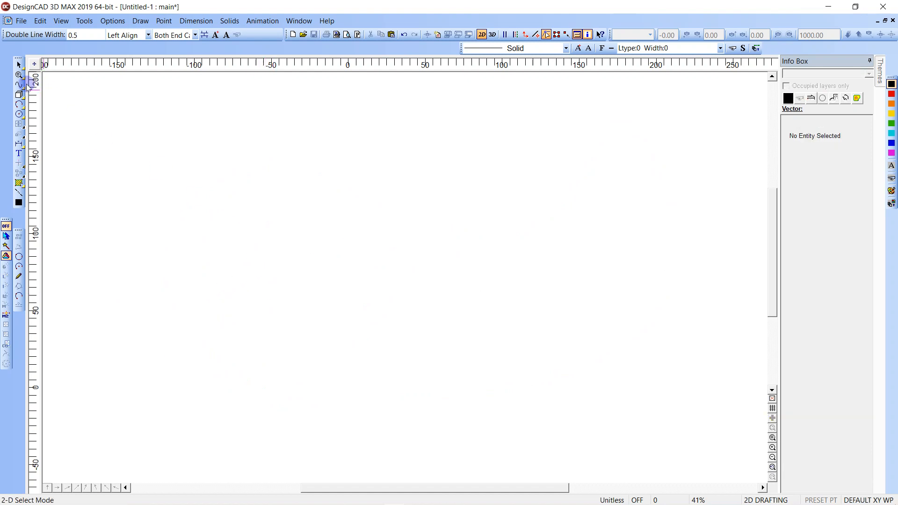
left_click(19, 85)
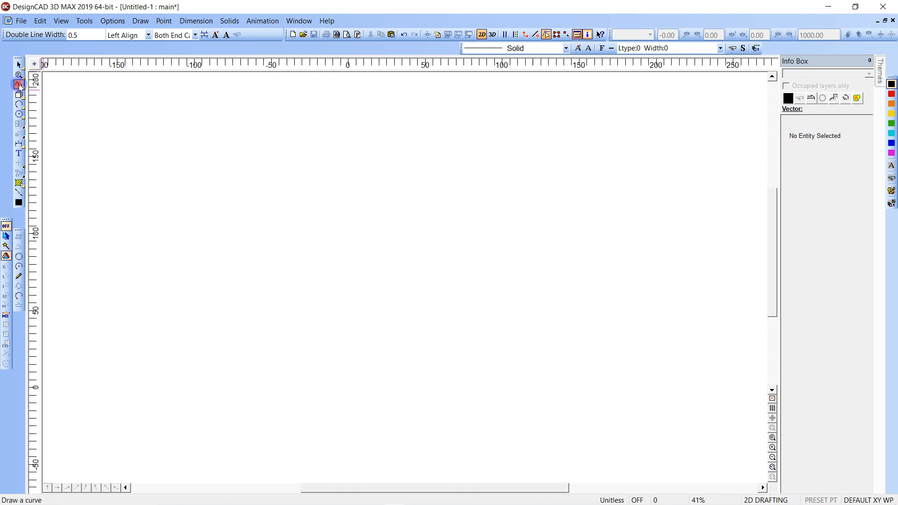
left_click(21, 87)
left_click(83, 98)
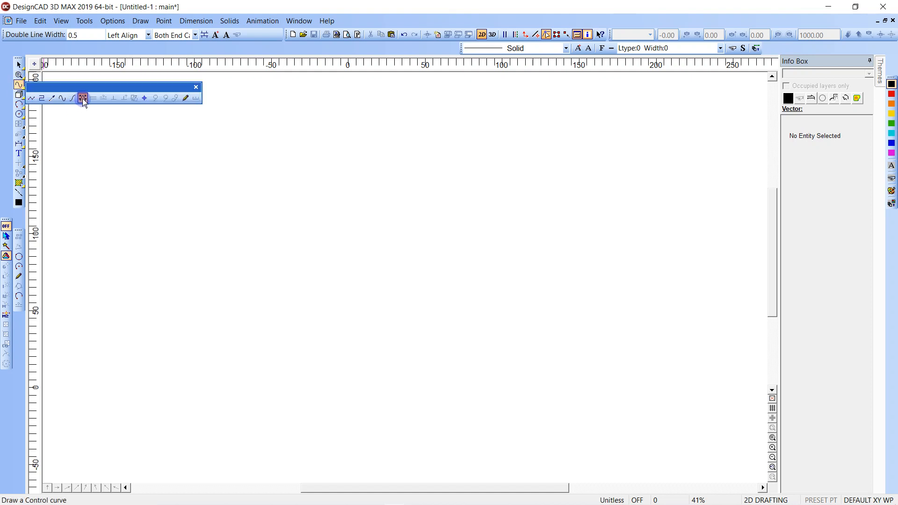
left_click(82, 100)
key("Escape")
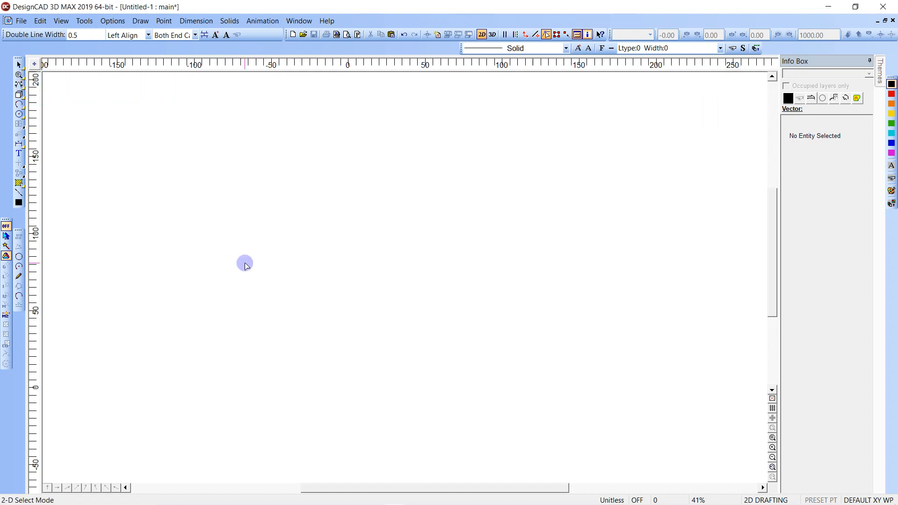
Draw a two-segment line that rises to a peak and slopes down, about 362 units long overall.
key("v")
left_click(158, 326)
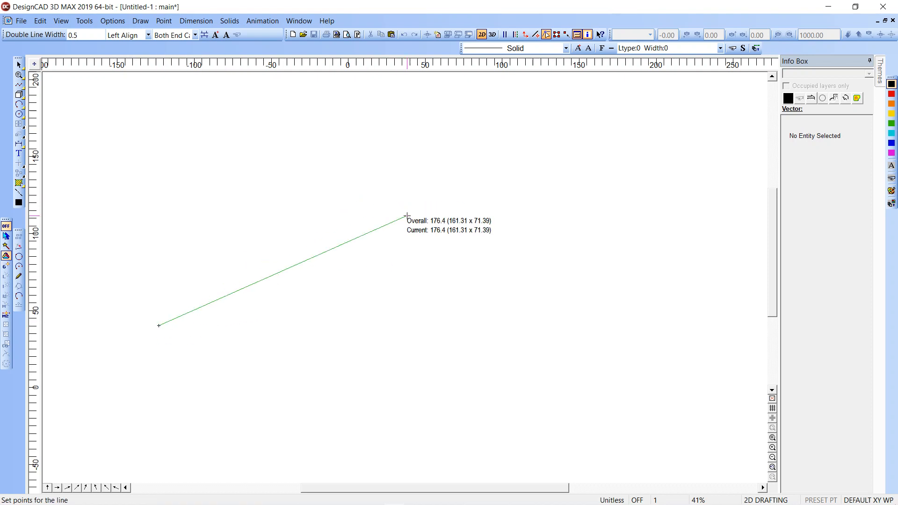
left_click(407, 224)
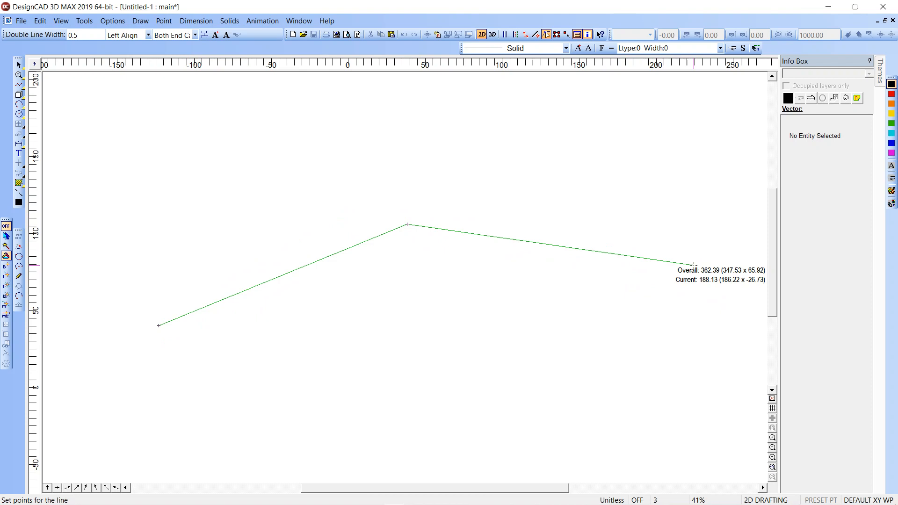
right_click(694, 265)
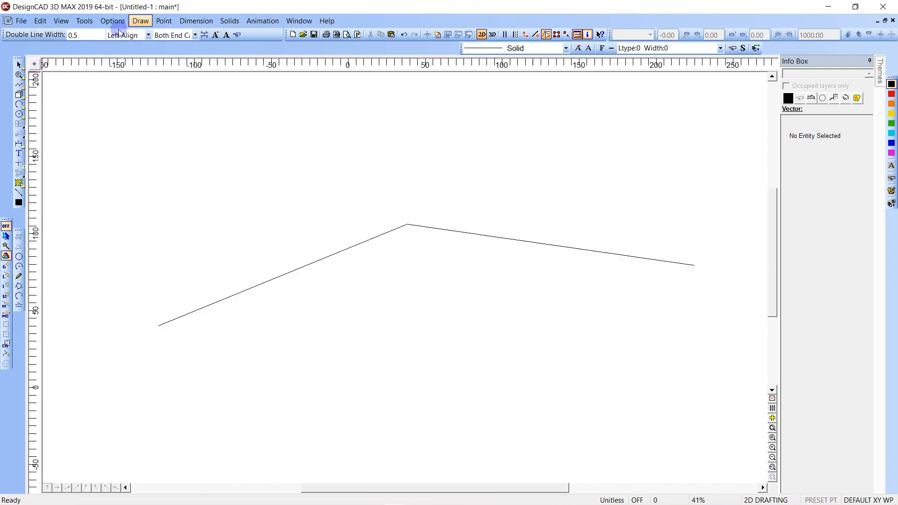
Draw a quadratic control curve saved as a line through the three points of the two-segment line, and select it.
left_click(140, 21)
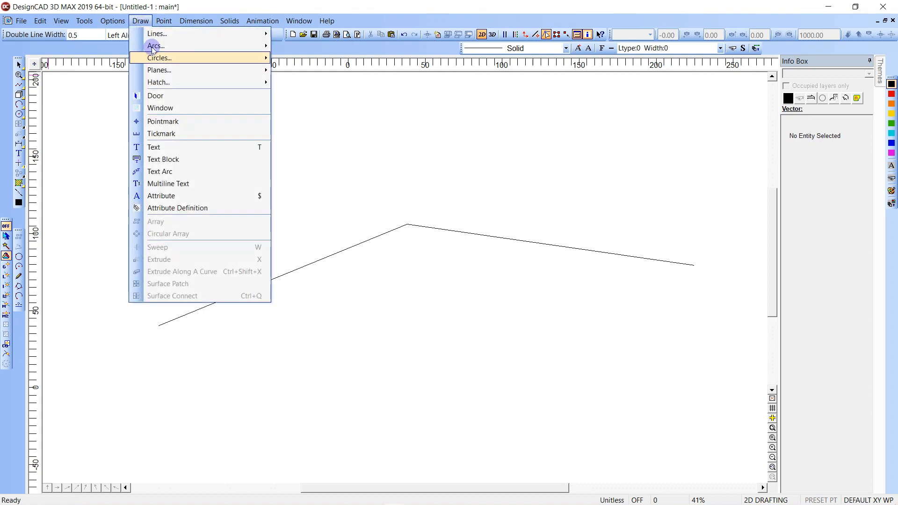
mouse_move(160, 35)
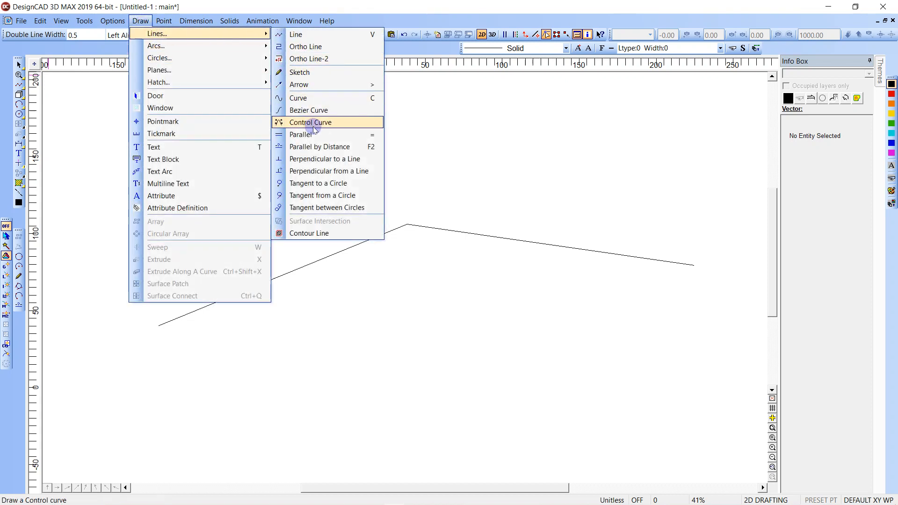
left_click(19, 85)
left_click(19, 84)
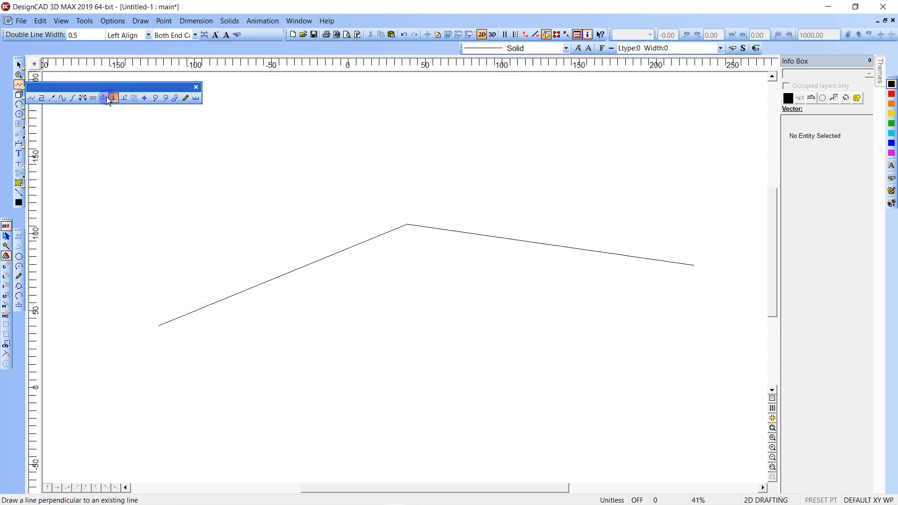
left_click(83, 97)
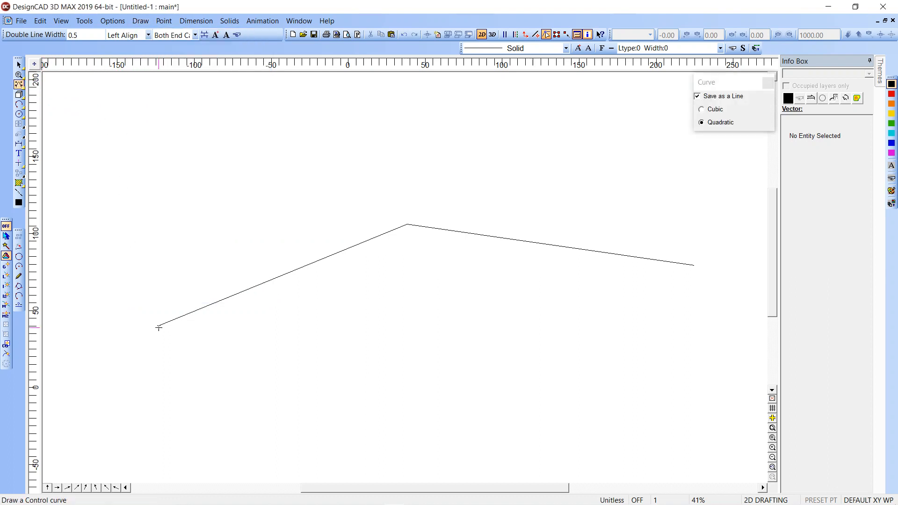
left_click(407, 222)
left_click(694, 265)
left_click(501, 259)
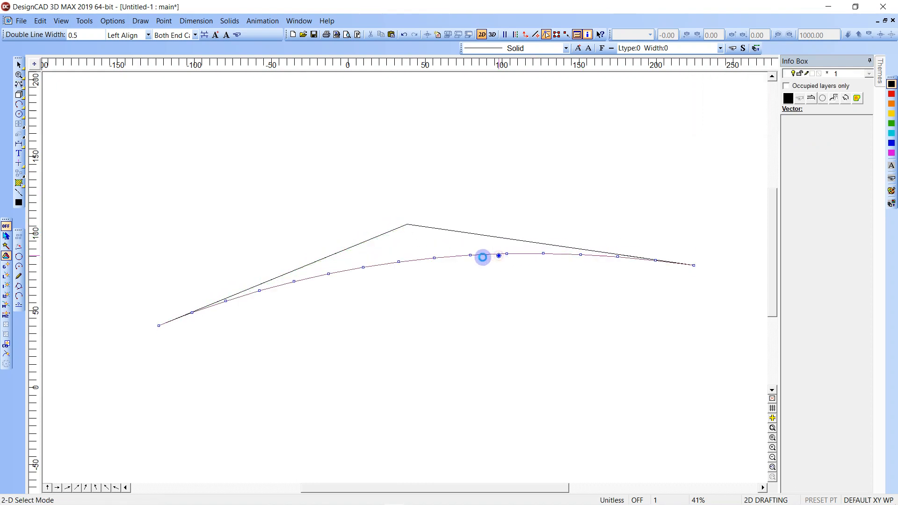
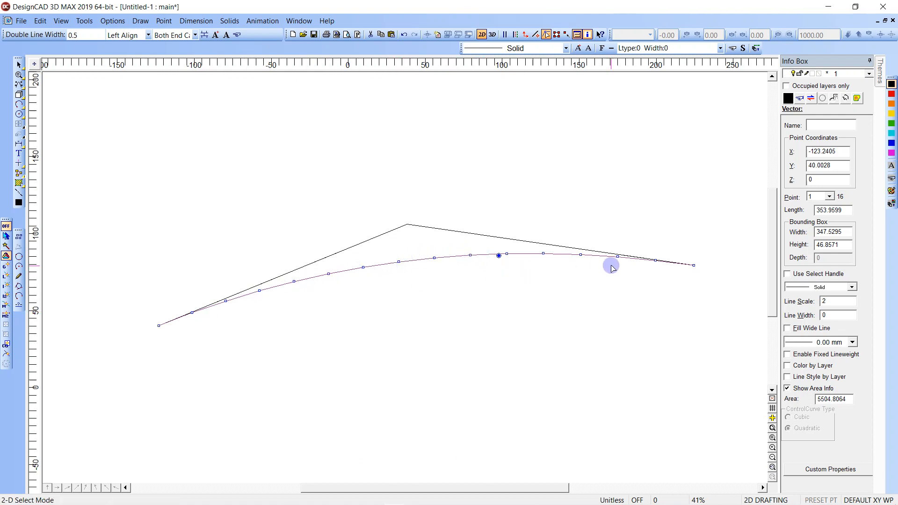
Inspect the control curve's segment points up close near its right end and delete the curve.
key("w")
left_click(611, 249)
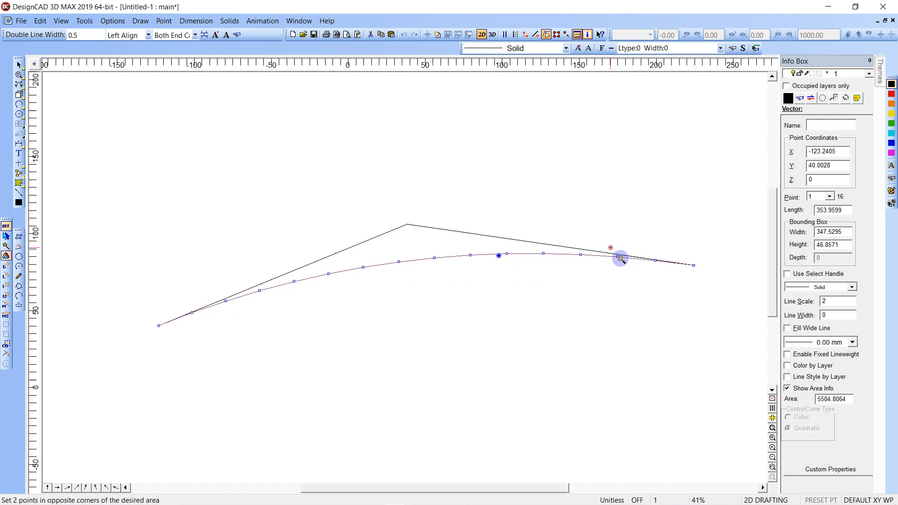
left_click(628, 272)
scroll(403, 277, "down", 2)
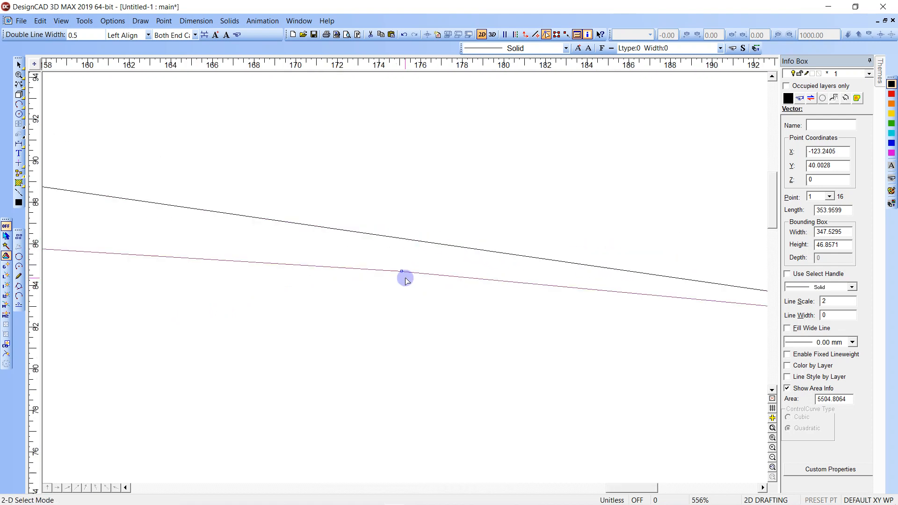
middle_click_drag(470, 289, 478, 289)
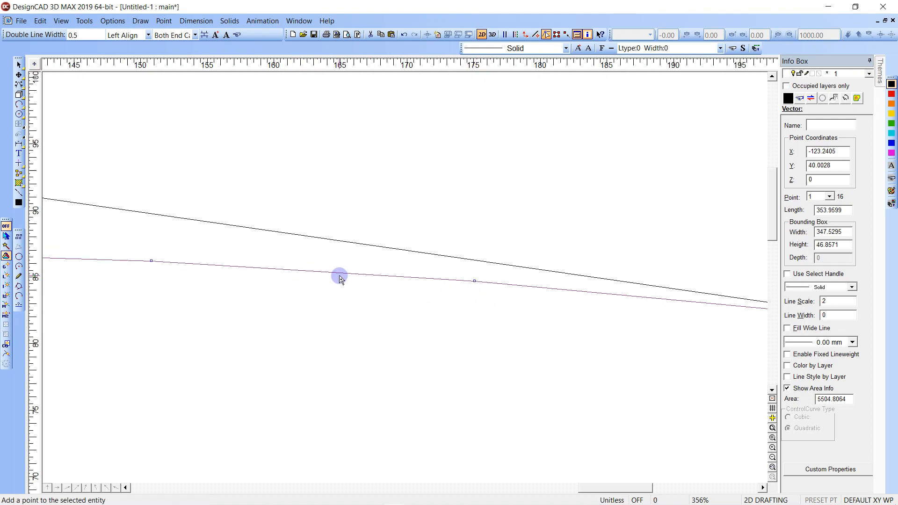
key("f")
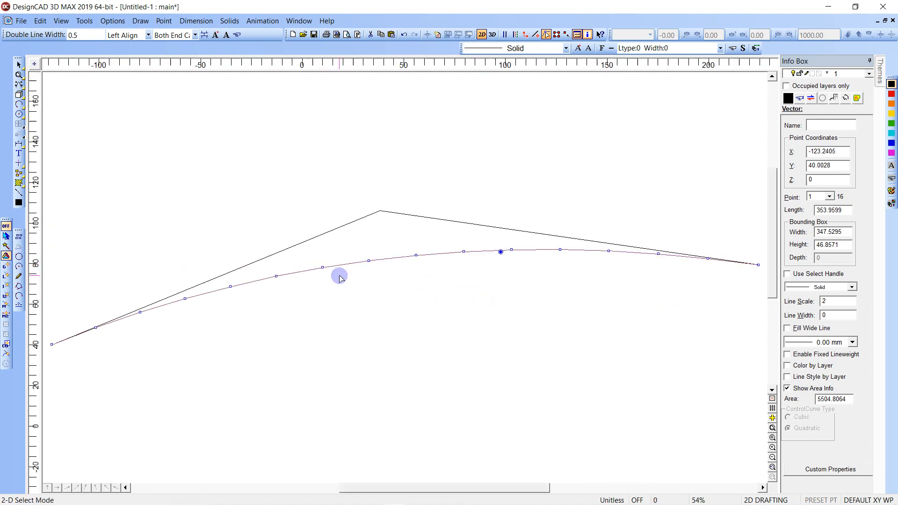
key("Delete")
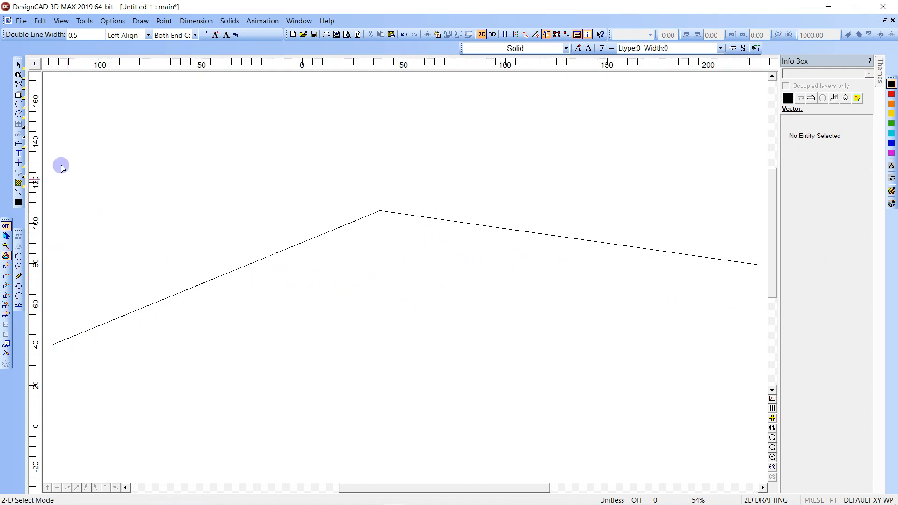
Draw a parallel copy of the whole two-segment line below the original.
left_click(19, 84)
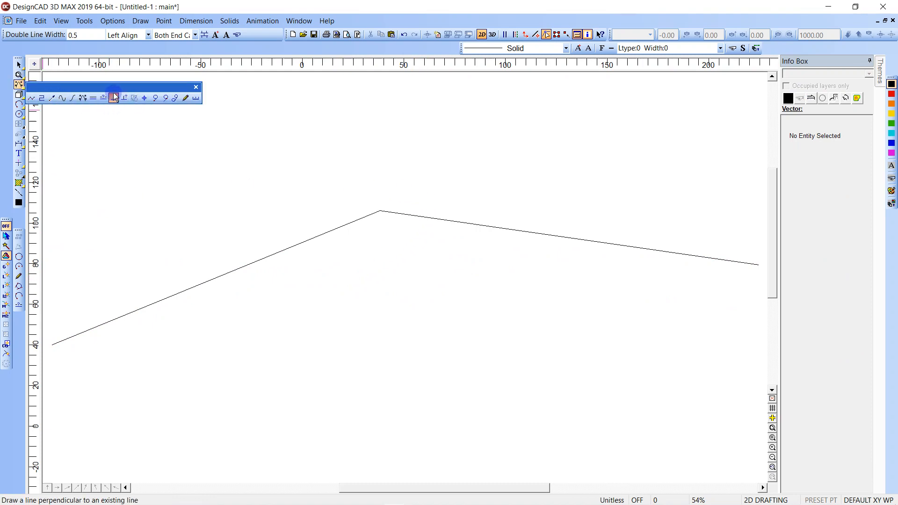
left_click(94, 97)
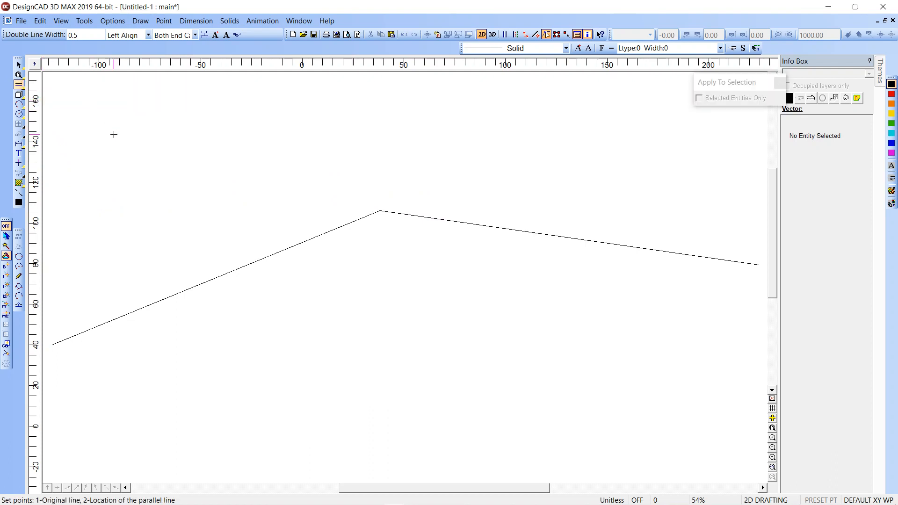
left_click(288, 257)
left_click(303, 291)
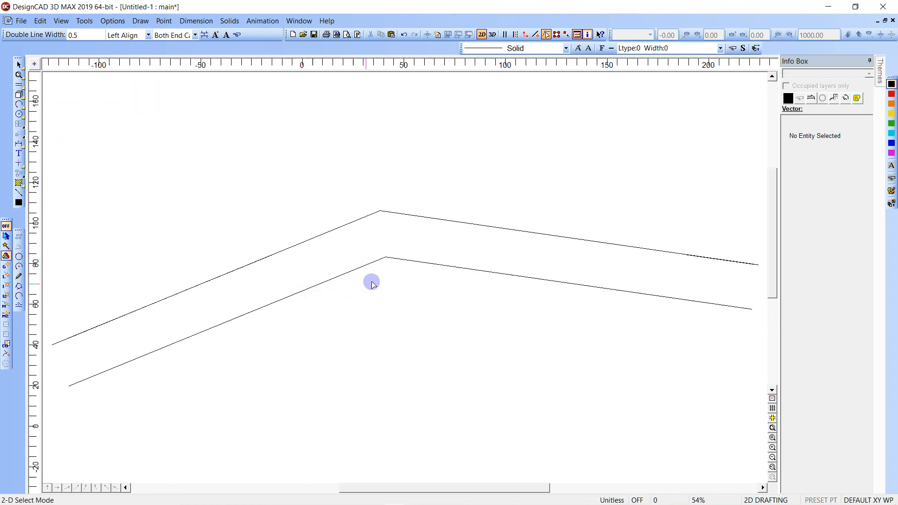
Break the original upper two-segment line into separate segments with Break Line.
scroll(405, 277, "down", 2)
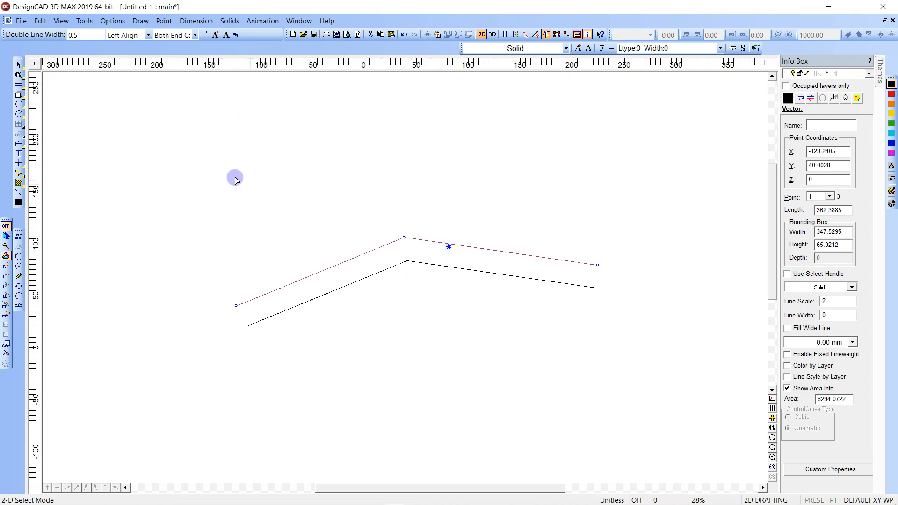
left_click(39, 21)
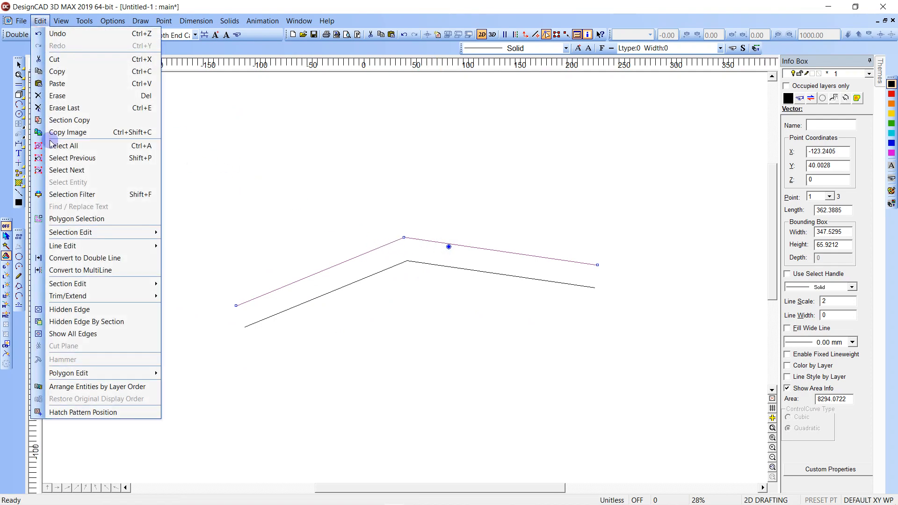
left_click(59, 194)
key("Escape")
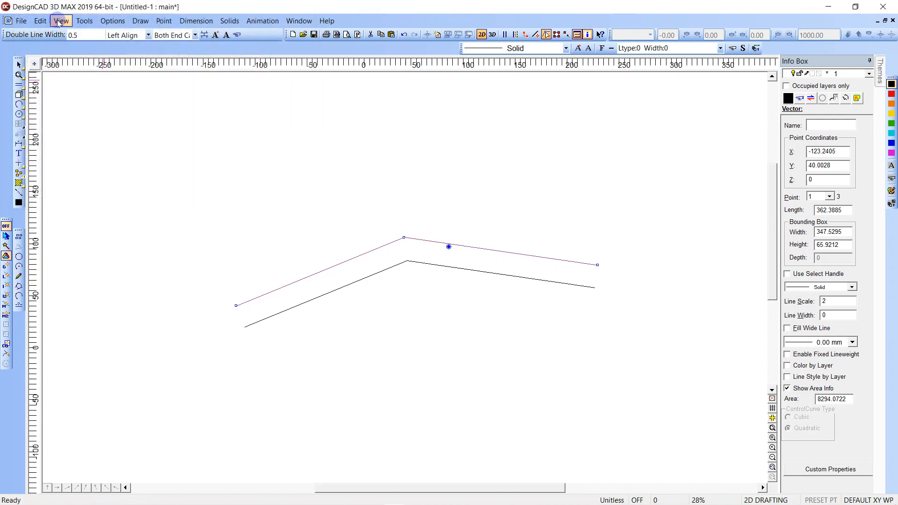
left_click(40, 21)
mouse_move(63, 232)
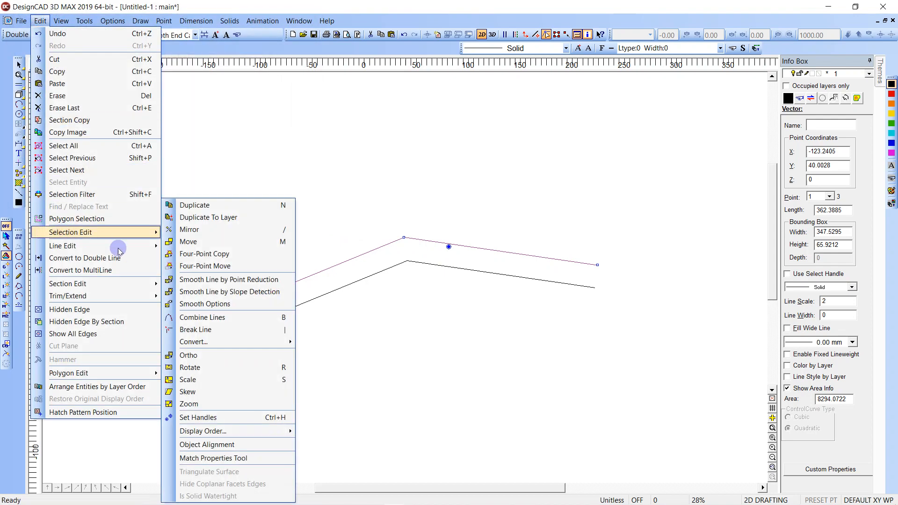
mouse_move(193, 341)
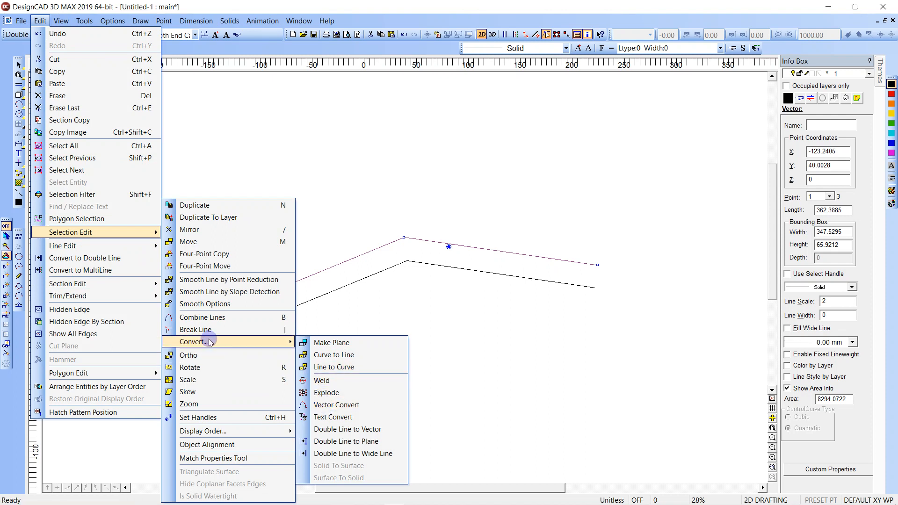
left_click(229, 329)
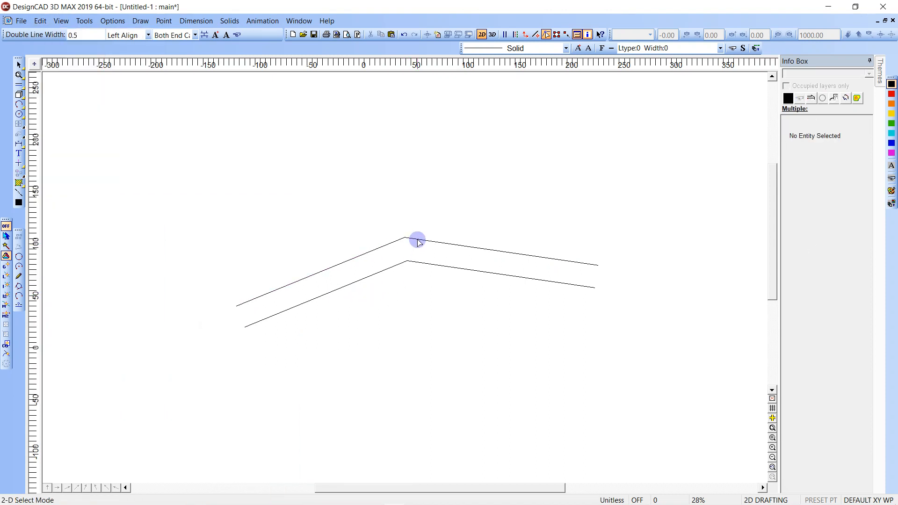
Replace the lower parallel copy with separate parallel lines below each of the two upper segments.
left_click(399, 267)
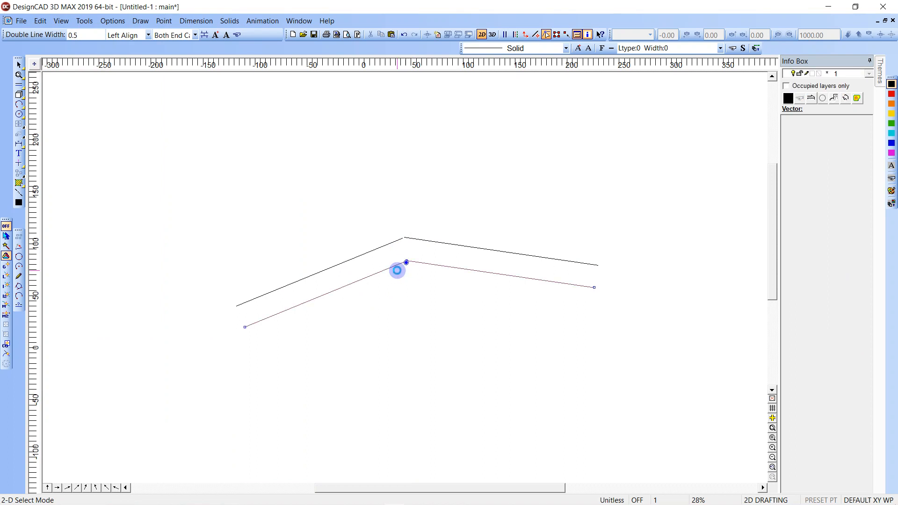
key("Delete")
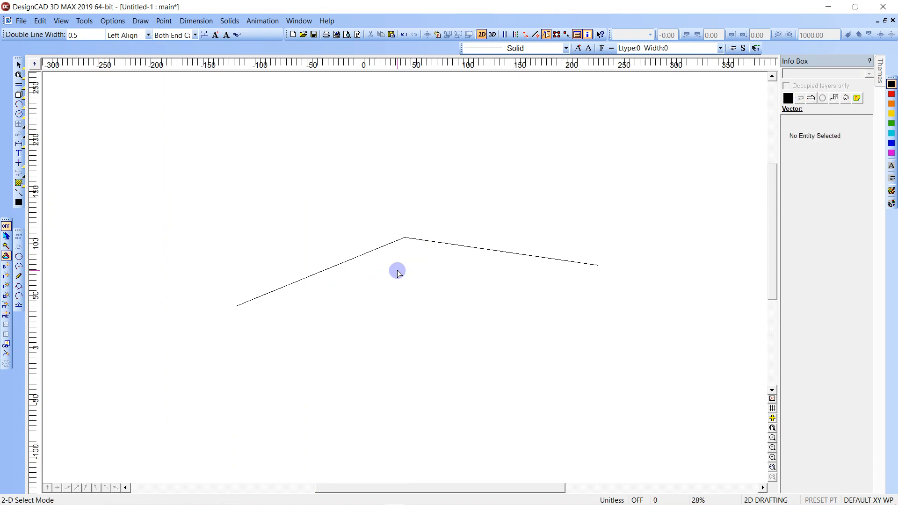
key("equal")
left_click(375, 250)
left_click(381, 269)
key("equal")
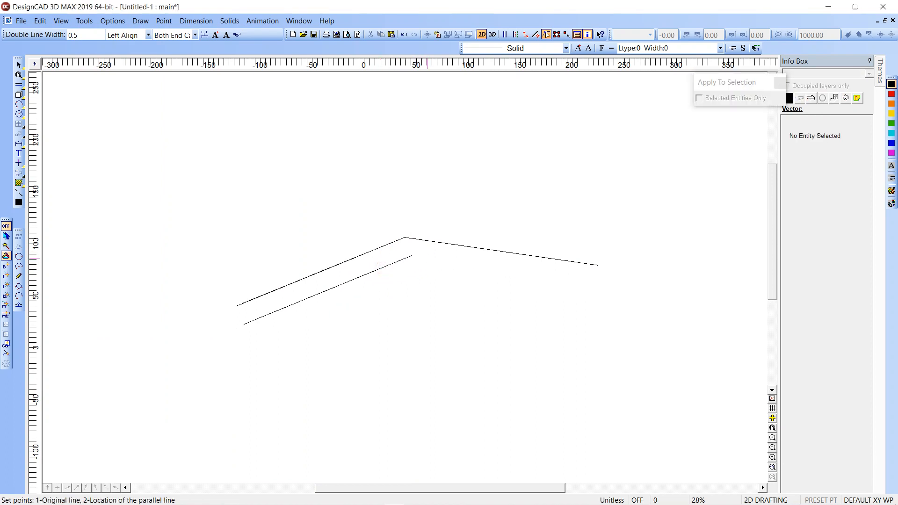
left_click(430, 272)
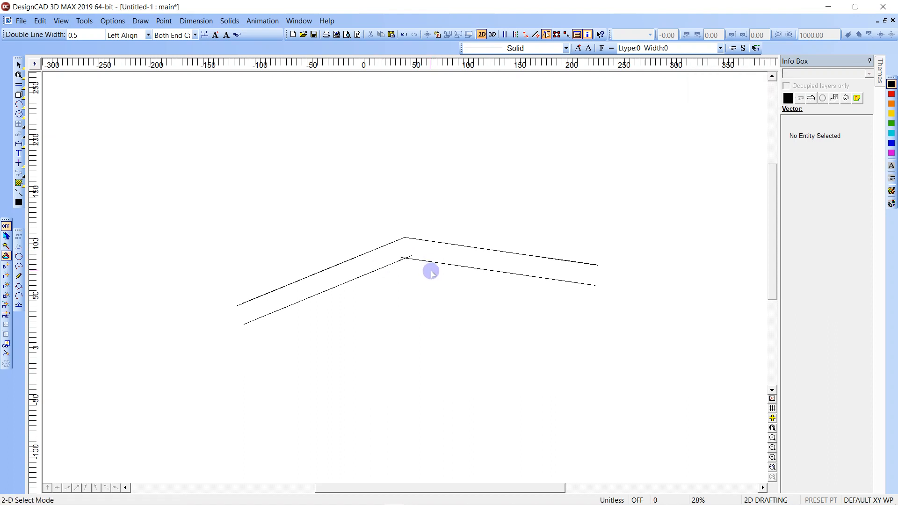
Draw a line parallel to the upper left segment on its lower side using Parallel by Distance with a distance of 0.25.
left_click(20, 86)
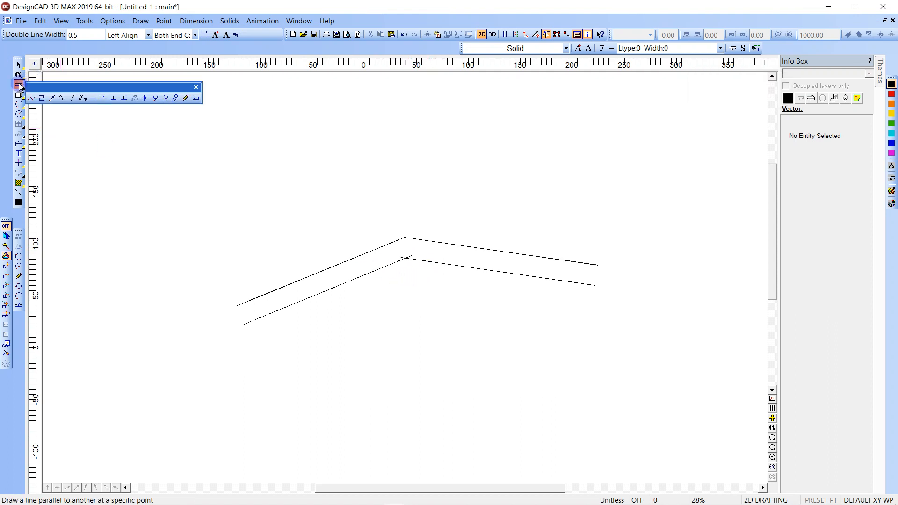
left_click(103, 98)
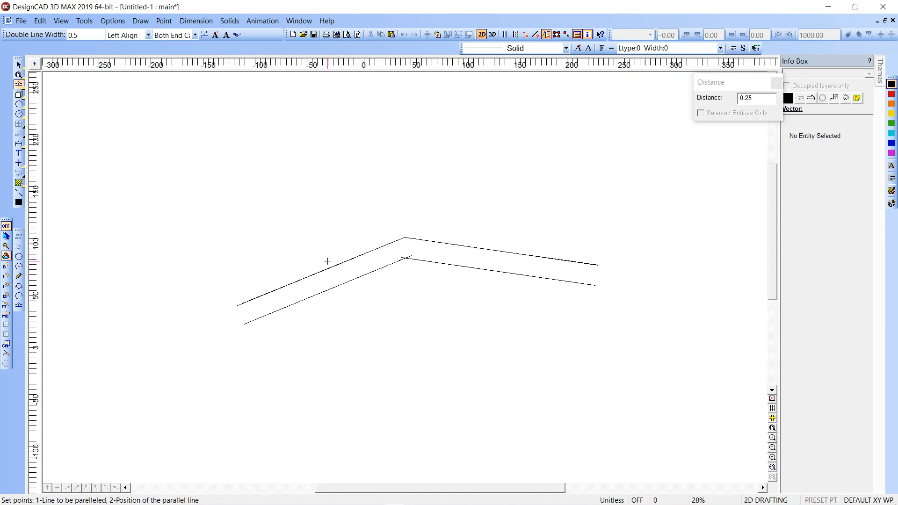
left_click(334, 273)
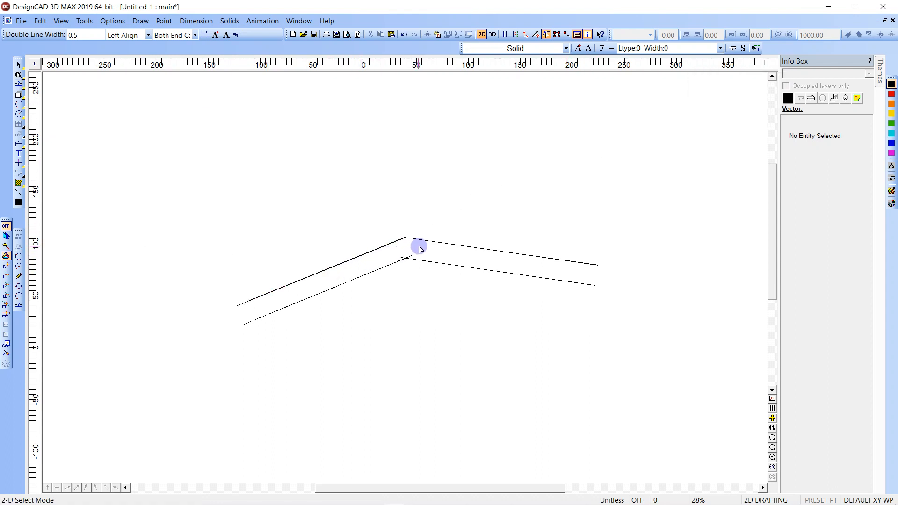
Draw a line parallel to the upper right segment on its lower side using Parallel by Distance at 0.25.
key("Return")
left_click(438, 244)
left_click(435, 246)
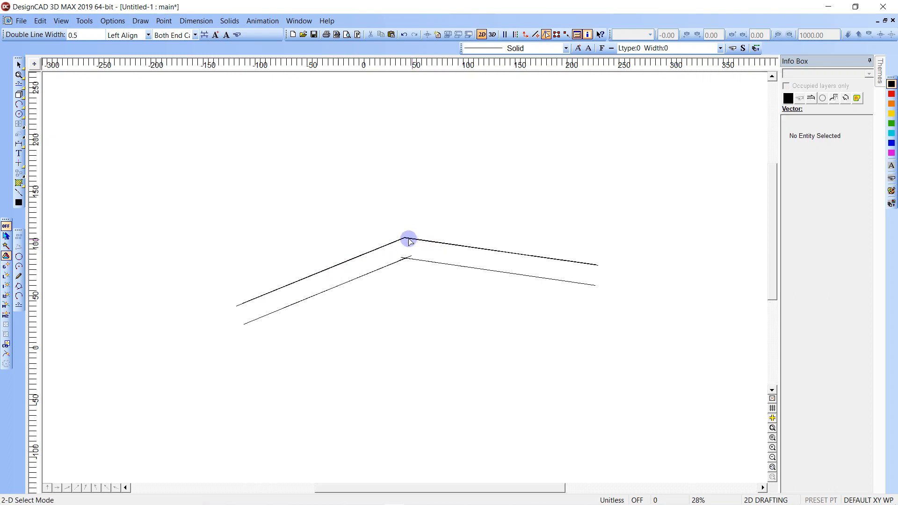
Draw parallel lines on the upper side of both original segments using Parallel by Distance at 0.25.
key("w")
left_click(386, 212)
left_click(430, 258)
key("w")
left_click(381, 301)
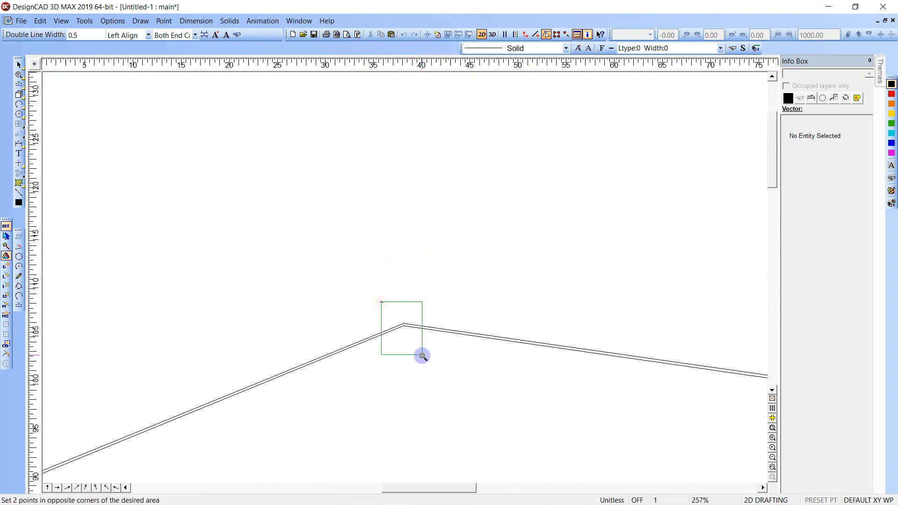
left_click(421, 355)
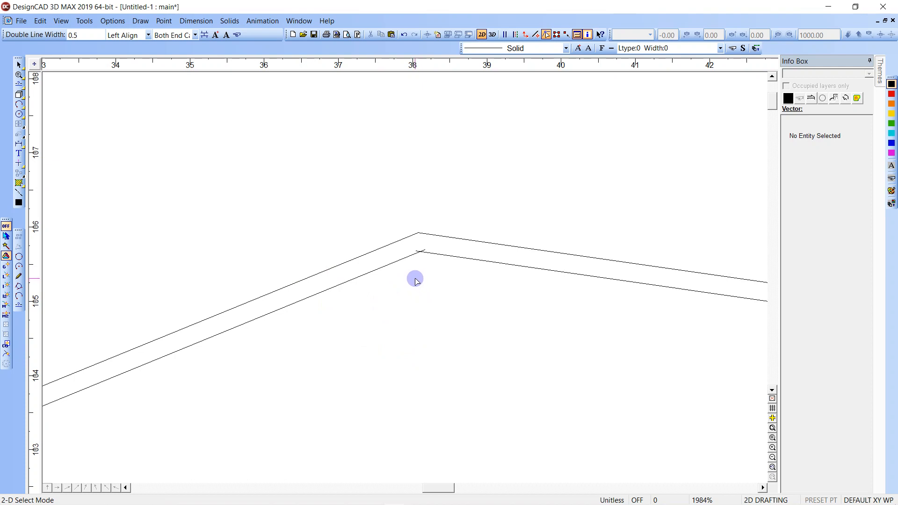
key("Return")
left_click(395, 215)
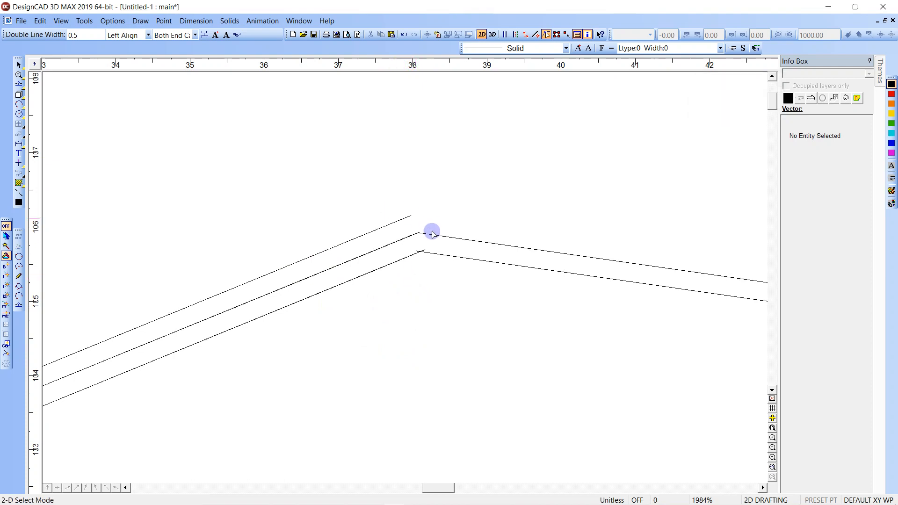
left_click(466, 213)
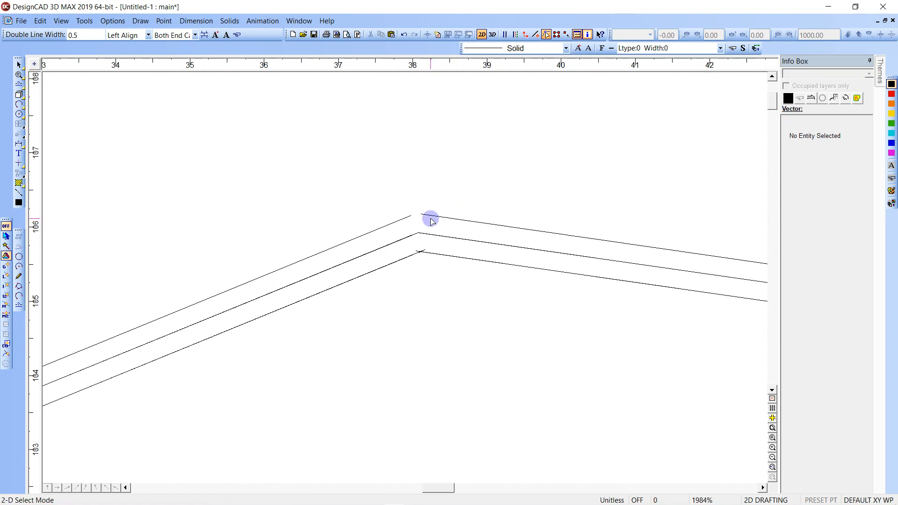
Trim the two uppermost parallel lines to each other so they meet in a corner at the apex.
scroll(431, 221, "up", 4)
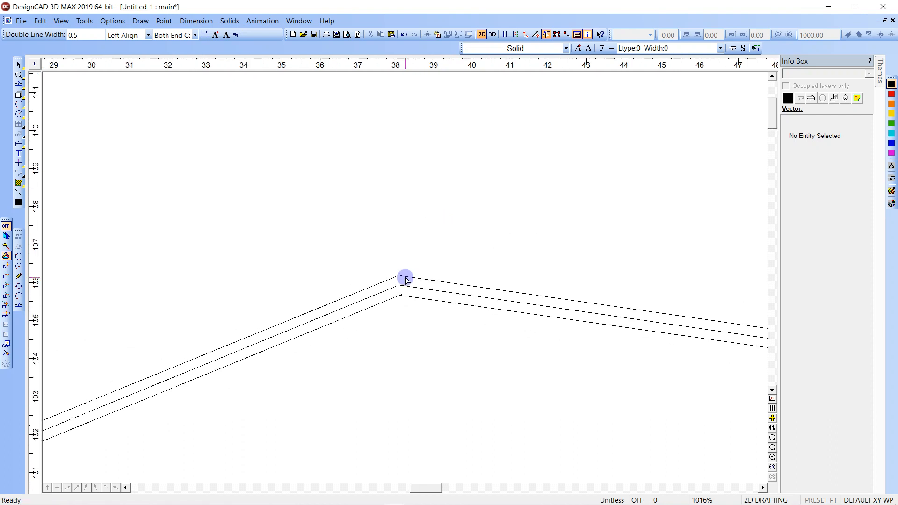
scroll(406, 279, "up", 8)
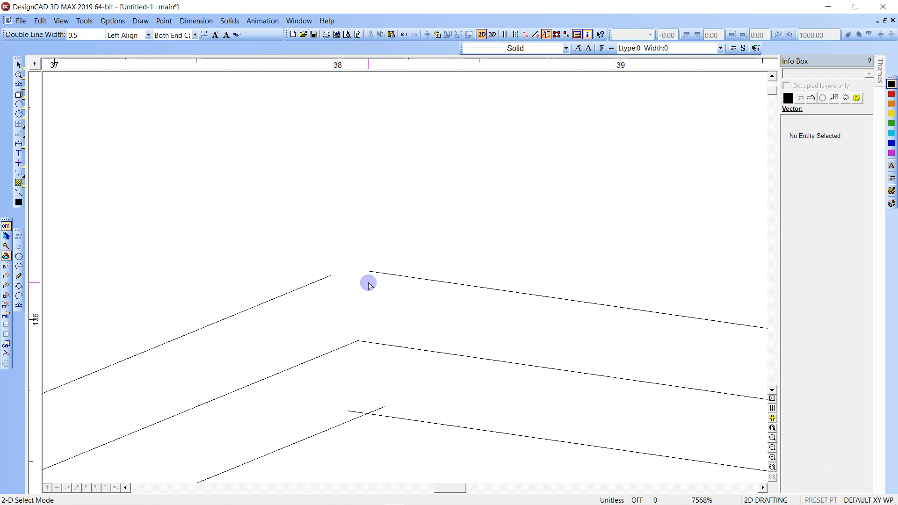
key("t")
left_click(367, 277)
left_click(337, 270)
key("t")
left_click(330, 277)
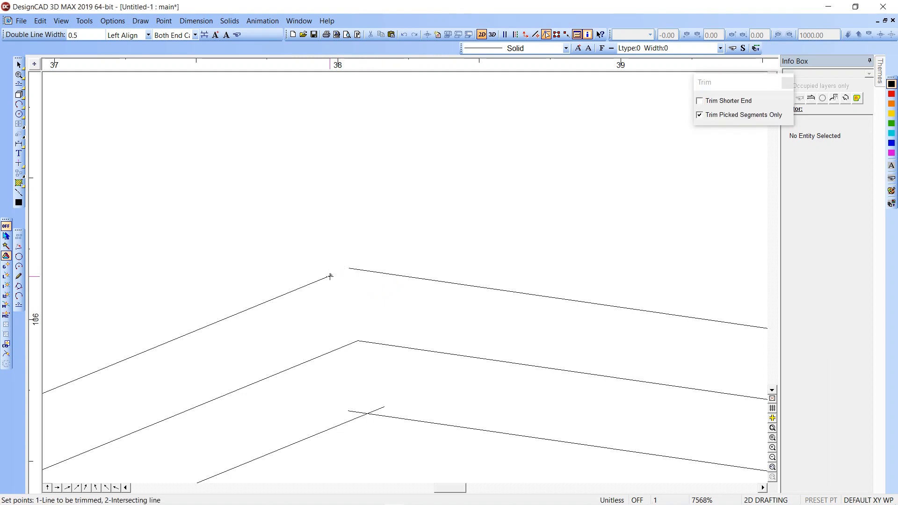
left_click(361, 281)
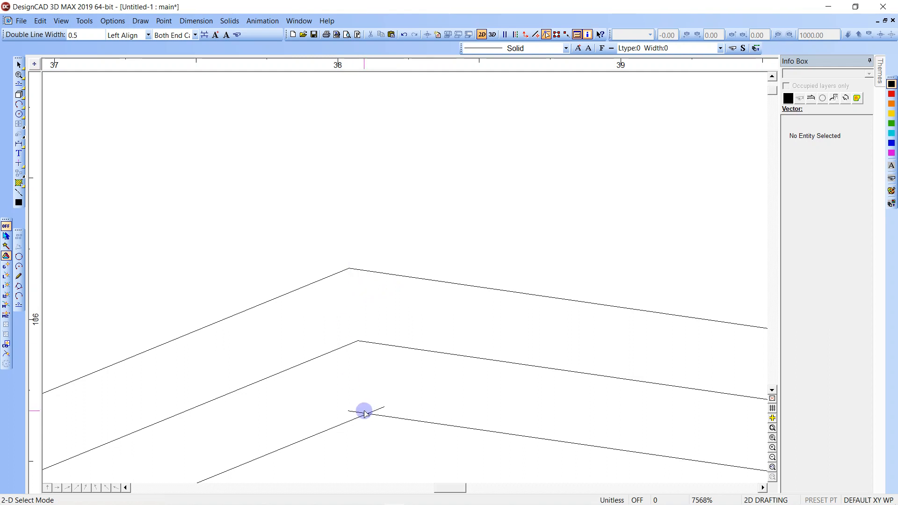
Extend the two uppermost parallel lines past each other so they cross at the apex.
key("e")
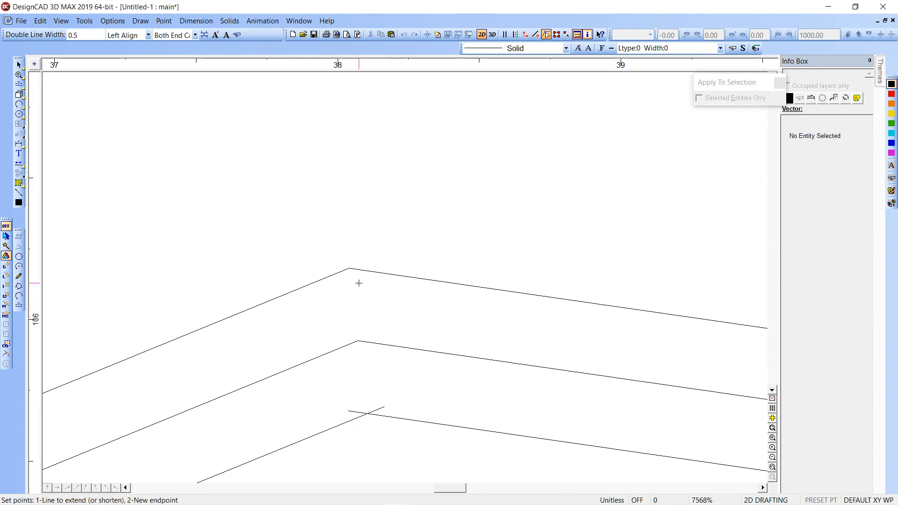
left_click(322, 263)
left_click(369, 261)
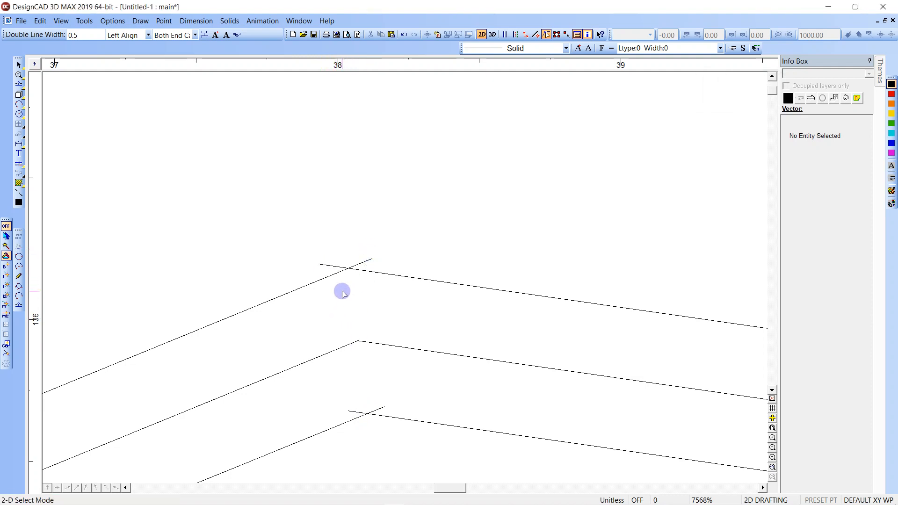
Examine the spacing of the closely spaced parallel lines at their left ends and around the apex.
scroll(405, 276, "down", 10)
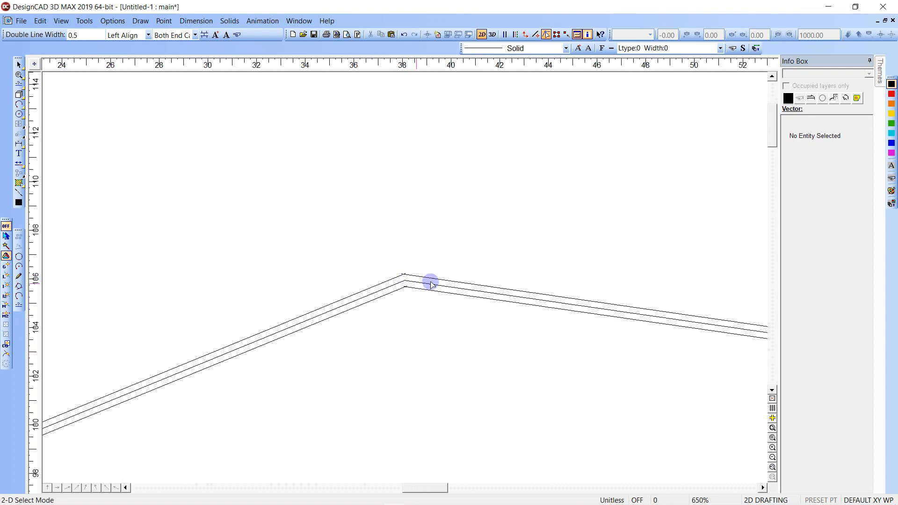
middle_click_drag(307, 324, 449, 299)
middle_click_drag(224, 385, 412, 272)
middle_click_drag(227, 350, 439, 247)
scroll(403, 276, "down", 8)
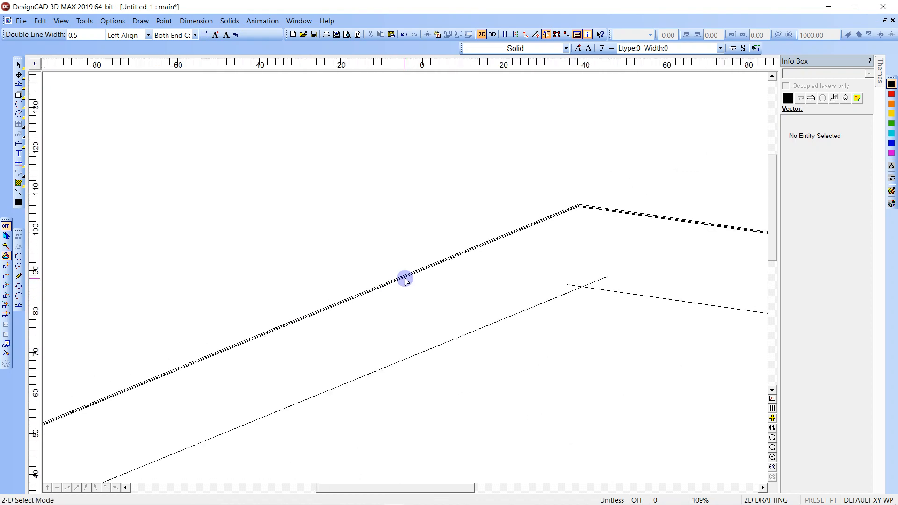
key("w")
left_click(242, 333)
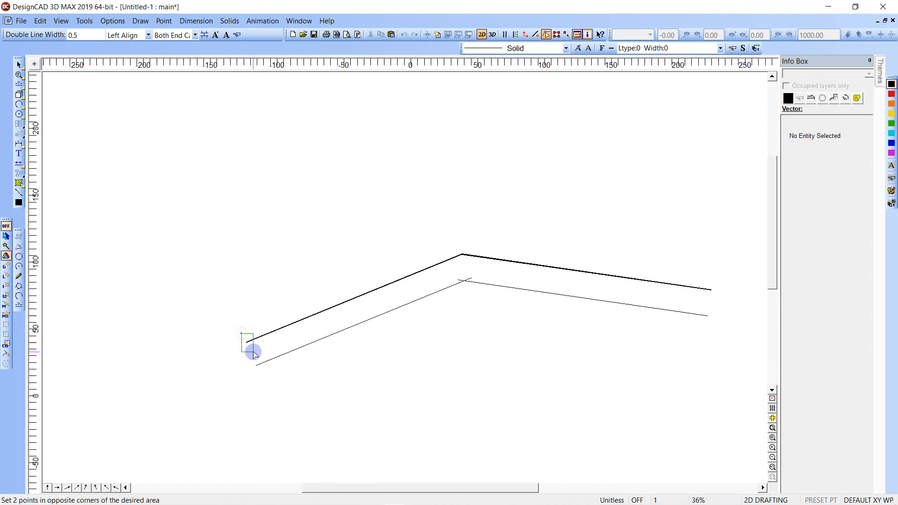
left_click(254, 353)
left_click(373, 246)
left_click(409, 283)
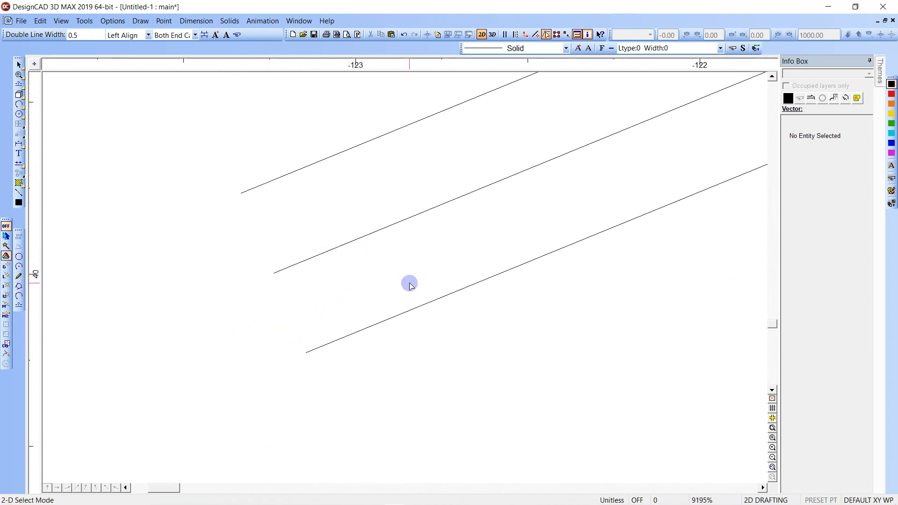
scroll(410, 285, "down", 15)
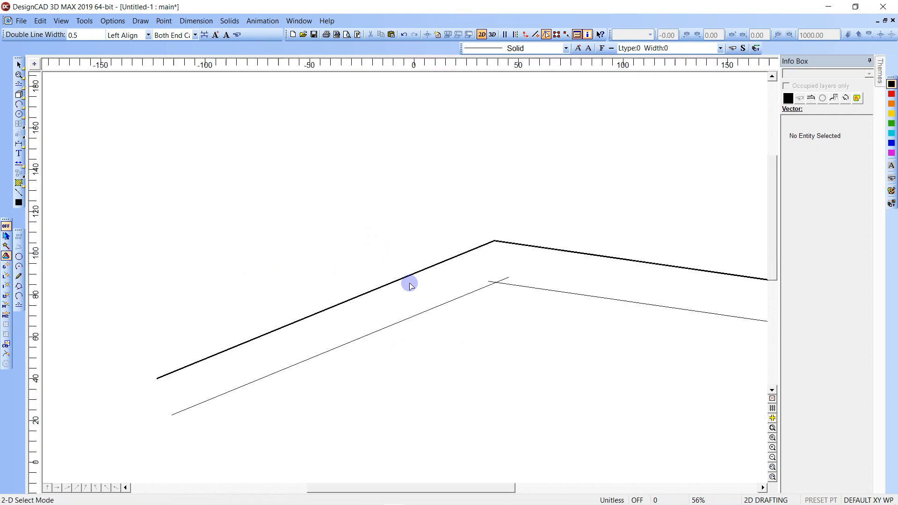
scroll(410, 285, "up", 4)
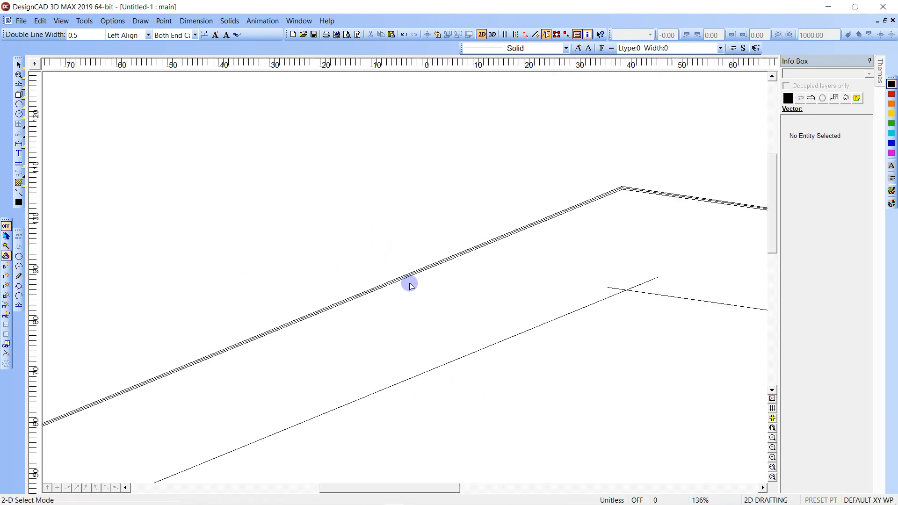
scroll(410, 284, "up", 2)
middle_click_drag(729, 145, 539, 223)
key("w")
left_click(544, 190)
left_click(582, 235)
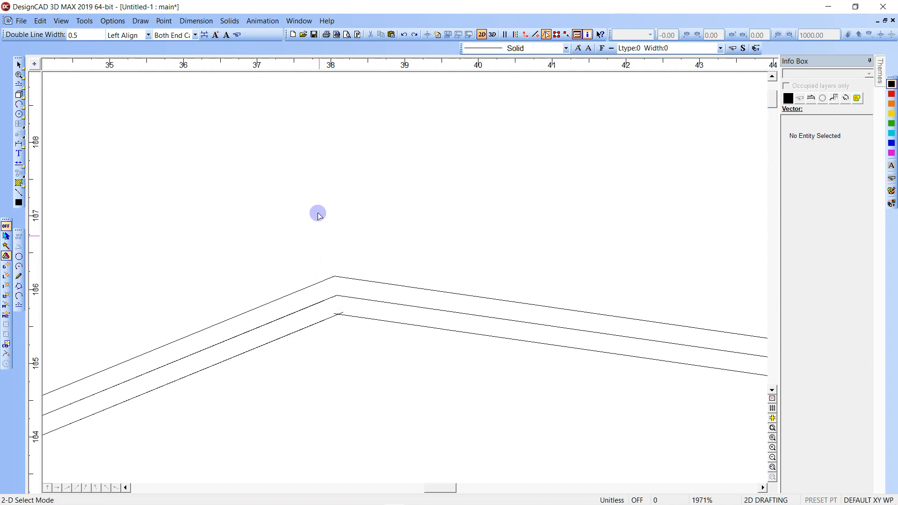
Delete the two original segments and the parallel lines just below them, keeping only the uppermost pair.
left_click(20, 85)
left_click(41, 98)
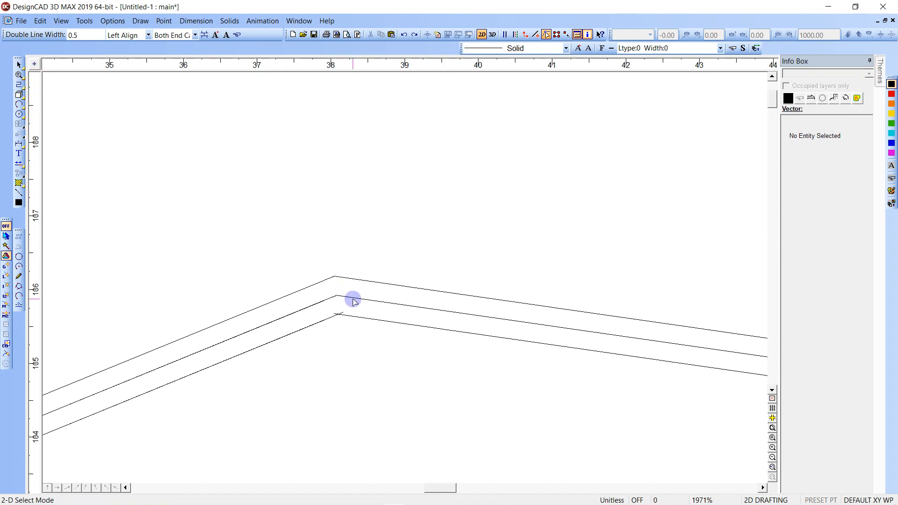
left_click_drag(350, 288, 316, 342)
left_click_drag(360, 289, 322, 326)
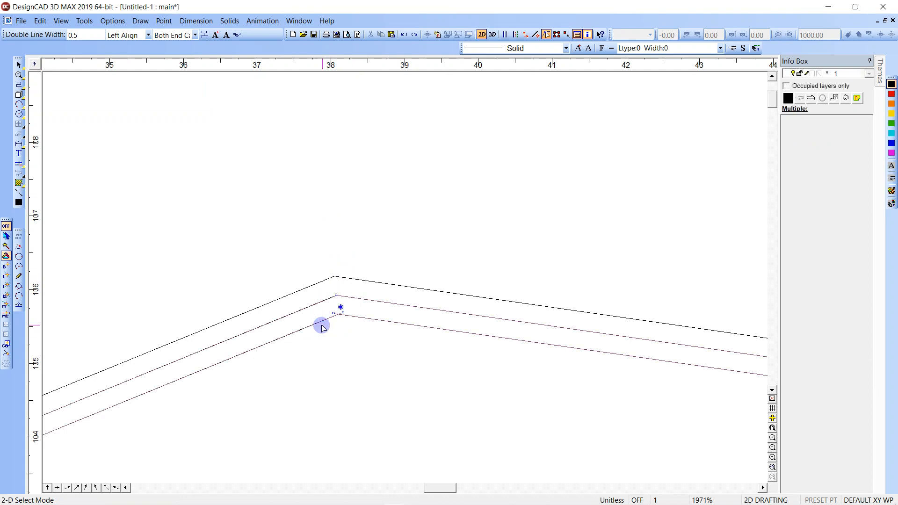
key("Delete")
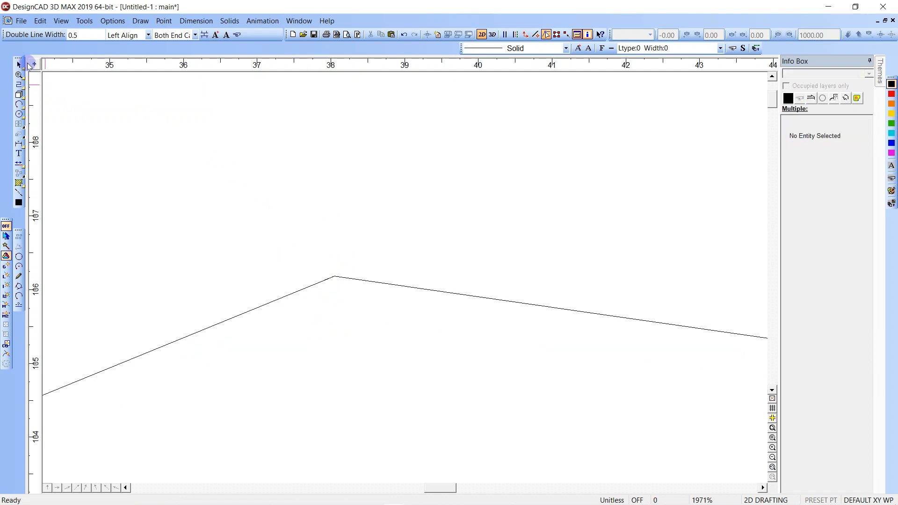
Try Parallel by Distance at 0.25 on the lower side of each separate segment and undo the parallel lines.
left_click(20, 86)
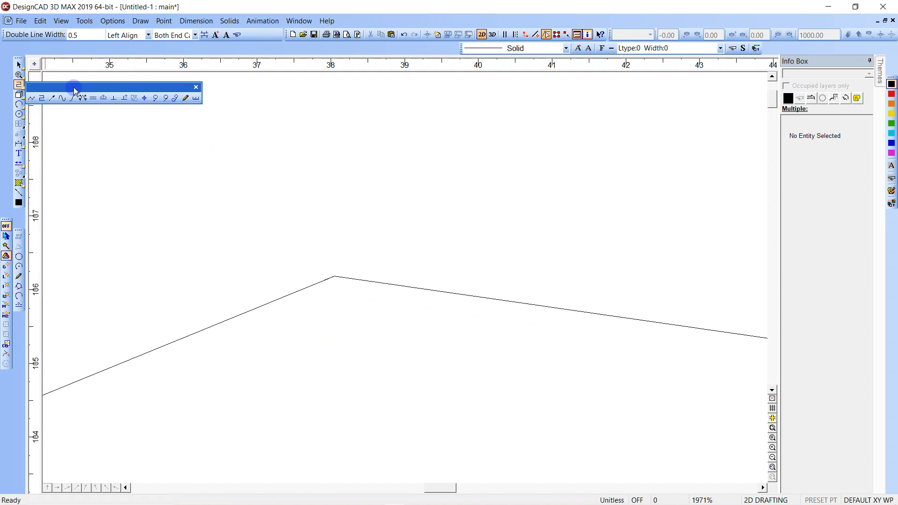
left_click(103, 99)
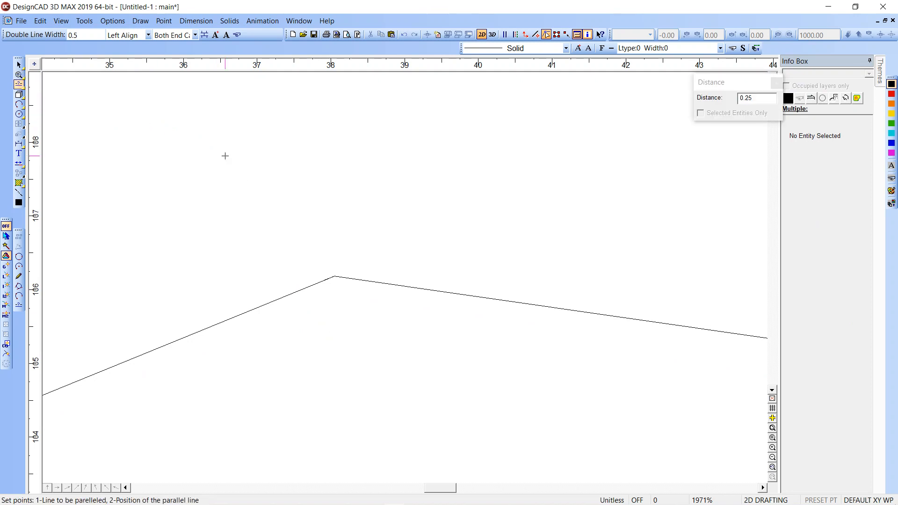
left_click(393, 315)
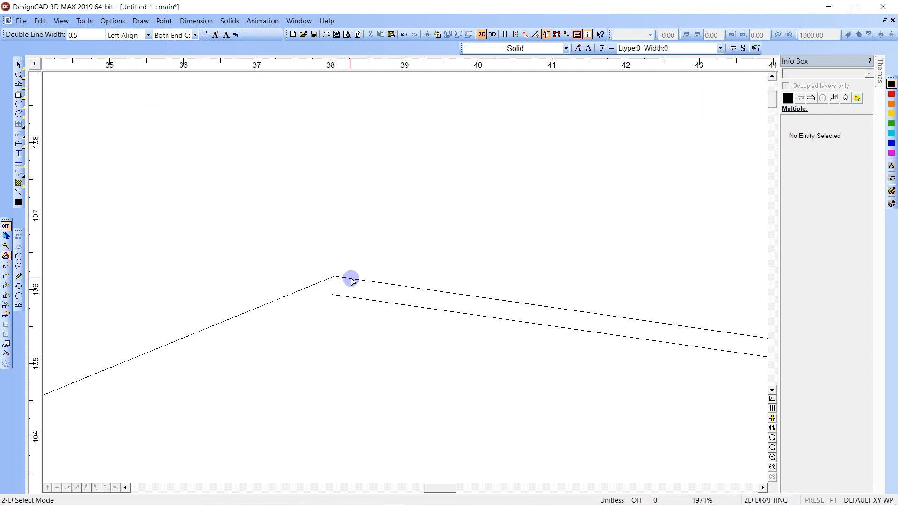
key("Return")
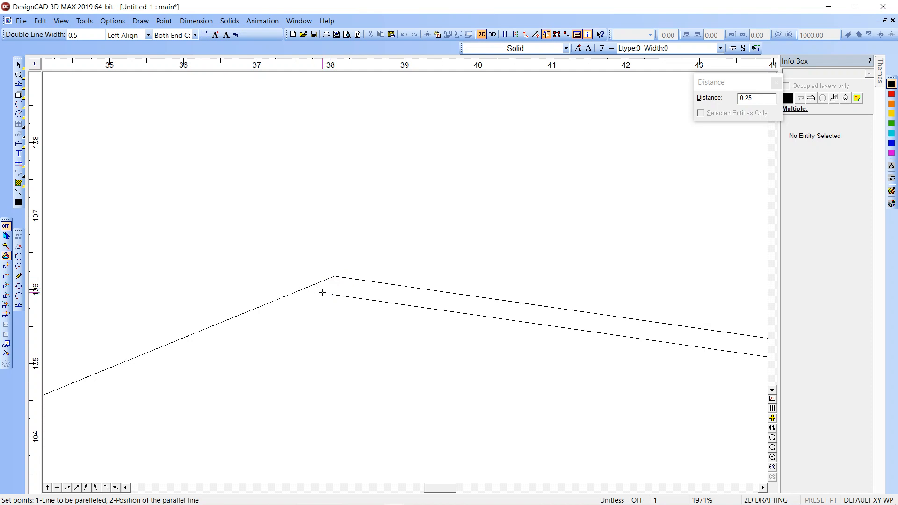
left_click(337, 310)
key("ctrl+z")
key("ctrl+z")
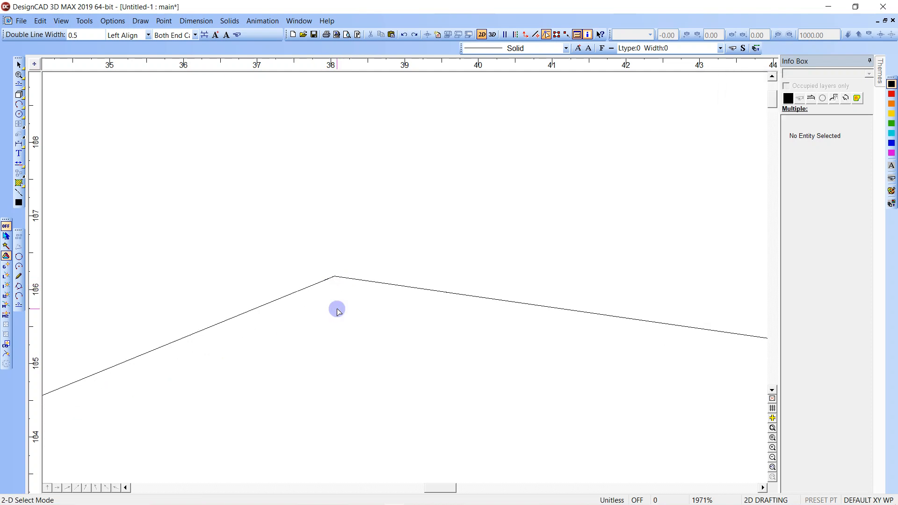
Combine the two remaining segments into one continuous three-point line and deselect it.
left_click_drag(370, 248, 302, 302)
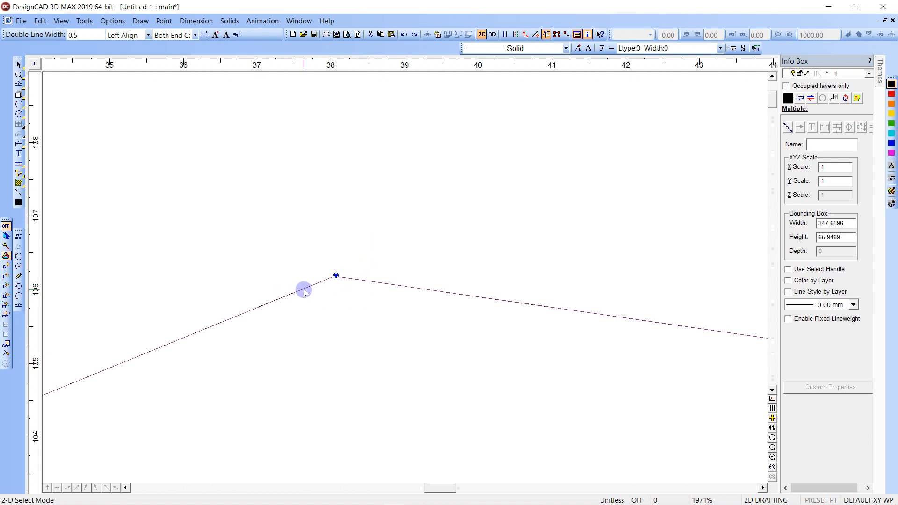
left_click(304, 291)
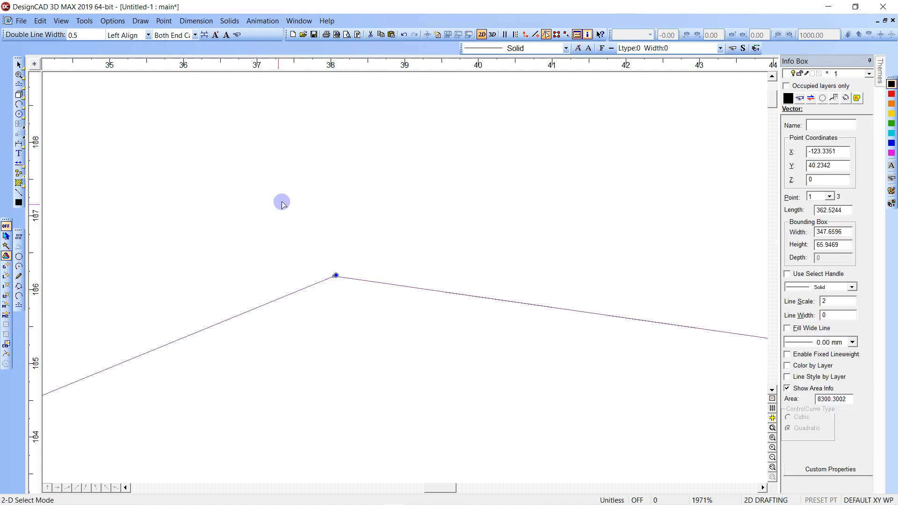
left_click(316, 197)
left_click(333, 277)
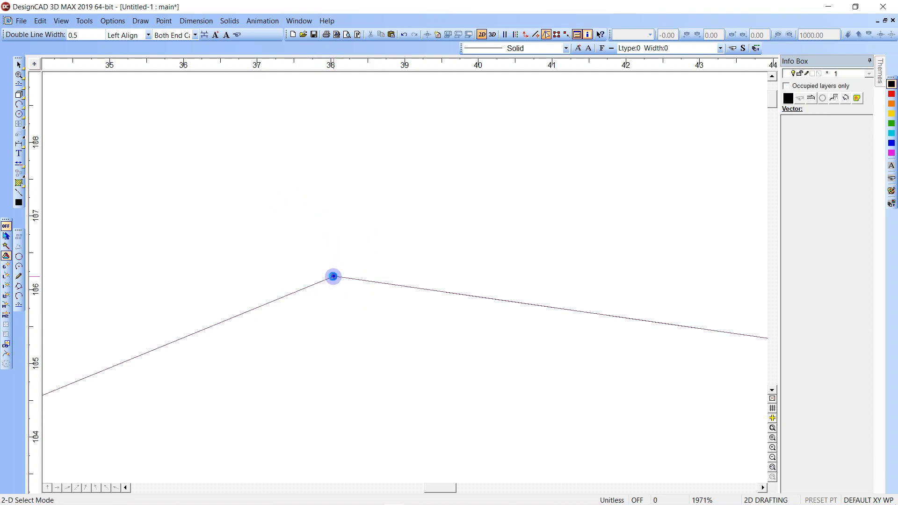
left_click(383, 282)
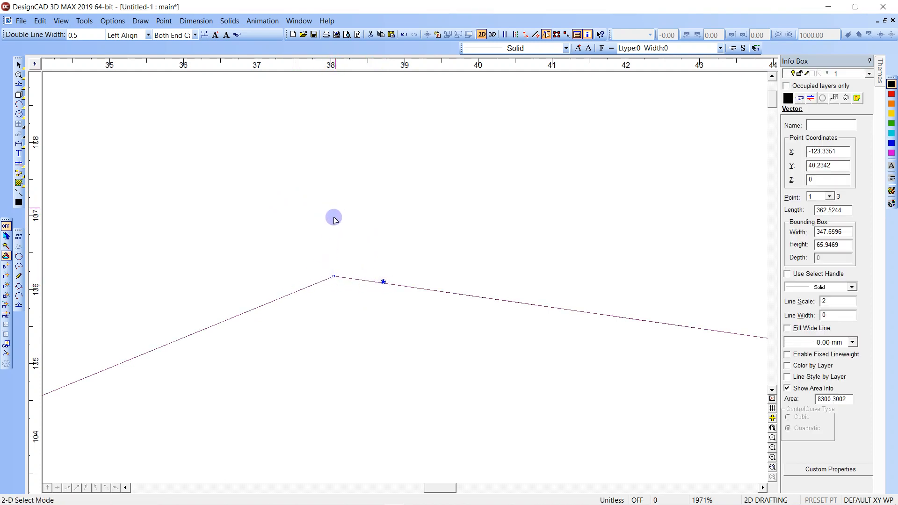
left_click(326, 250)
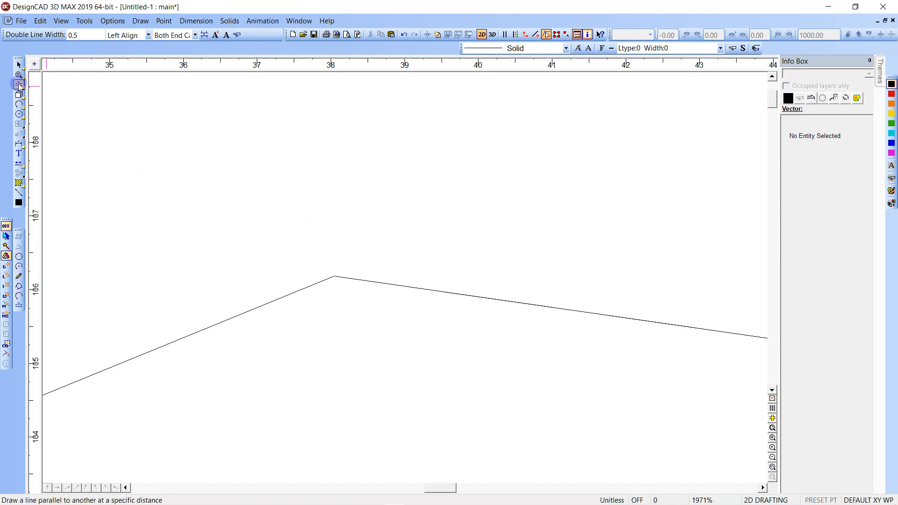
Draw a parallel copy of the whole combined line on its lower side using Parallel by Distance at 0.25.
left_click(19, 85)
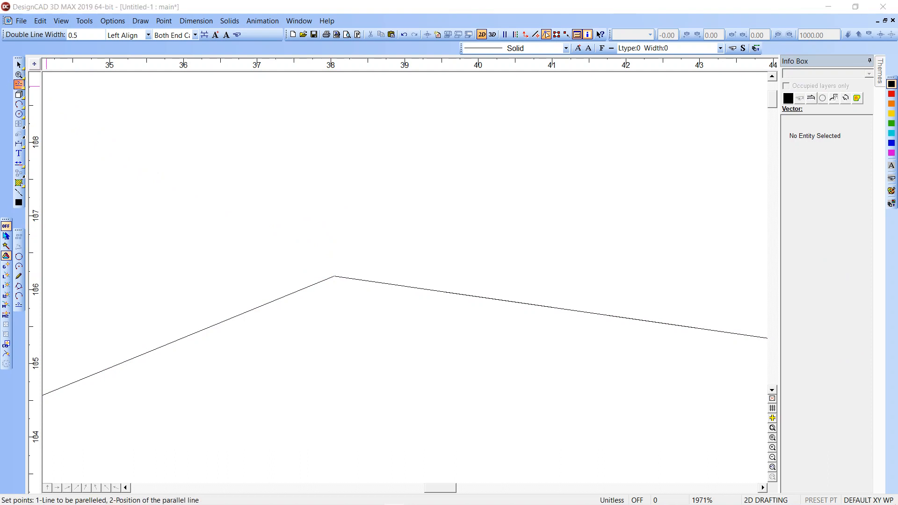
left_click(408, 291)
left_click(349, 287)
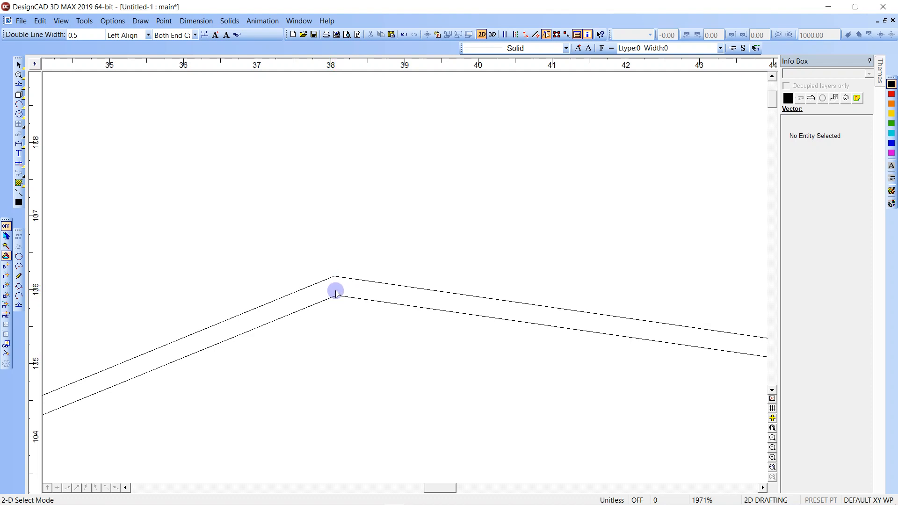
Section-trim both parallel lines a short way along the sloping segment before the corner, and delete the cut-off outer pieces.
scroll(346, 294, "down", 5)
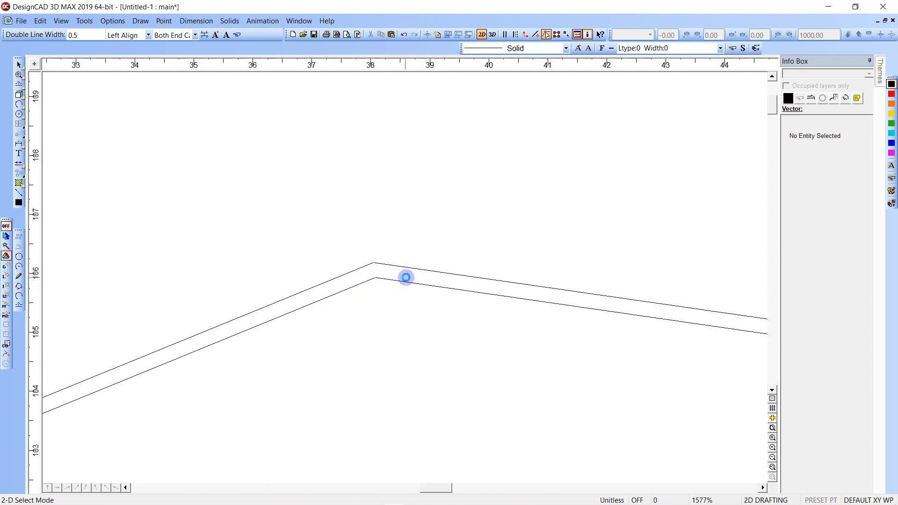
key("ctrl+t")
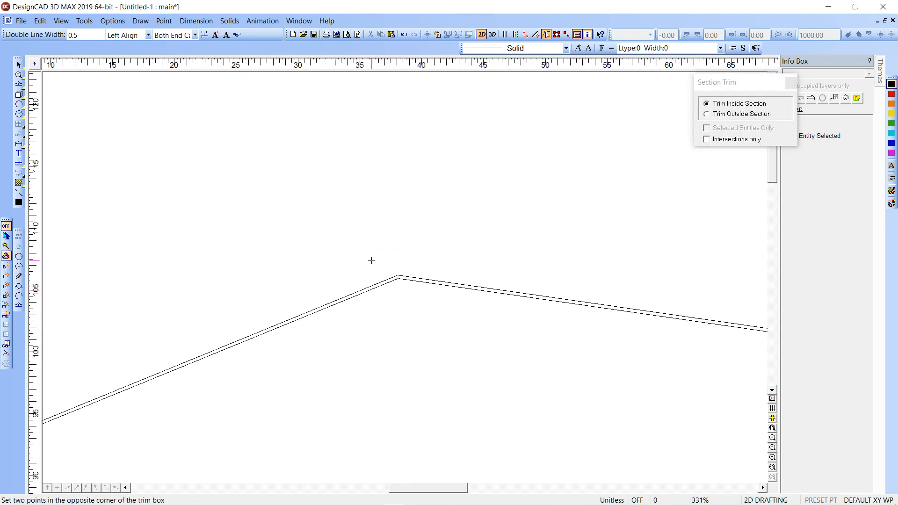
left_click(339, 258)
left_click(279, 345)
left_click_drag(292, 302, 261, 339)
key("Delete")
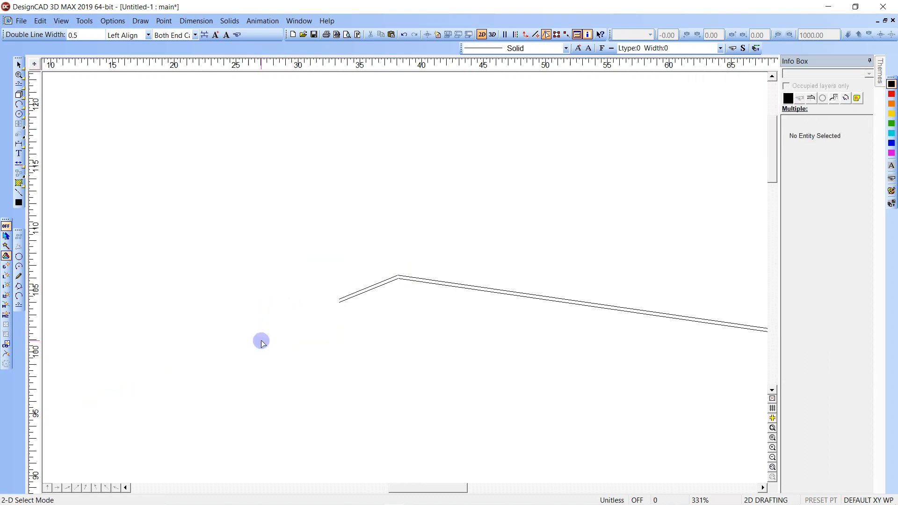
Section-trim both parallel lines a short way past the corner on the other segment, and delete the long cut-off pieces.
key("ctrl+t")
left_click(472, 257)
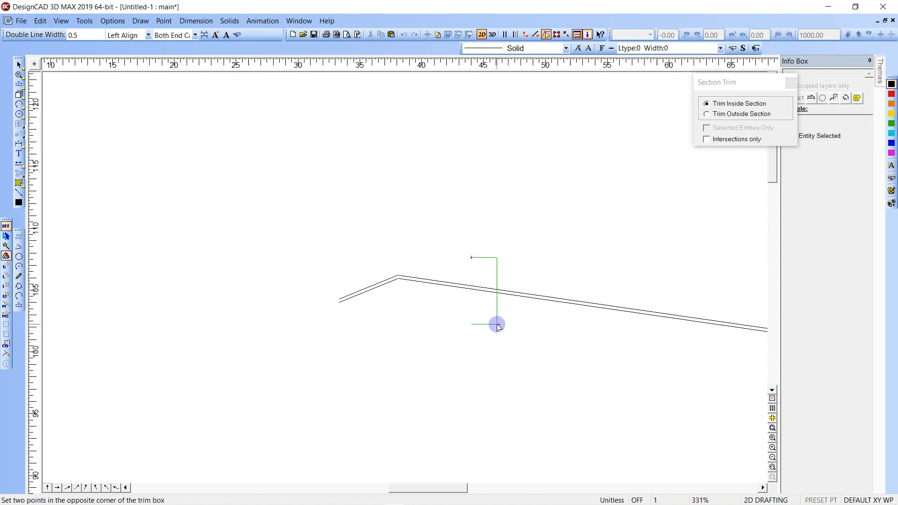
left_click(497, 325)
left_click_drag(510, 267, 493, 313)
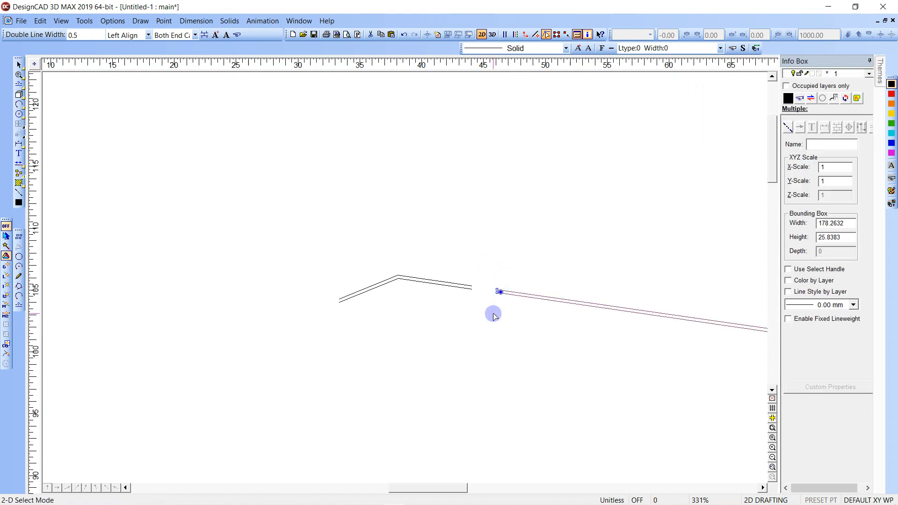
key("Delete")
key("z")
left_click(321, 254)
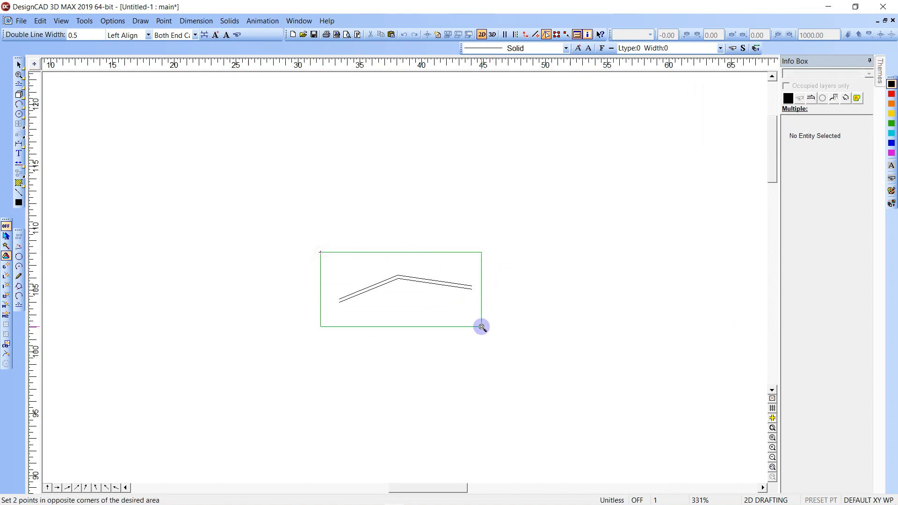
left_click(481, 325)
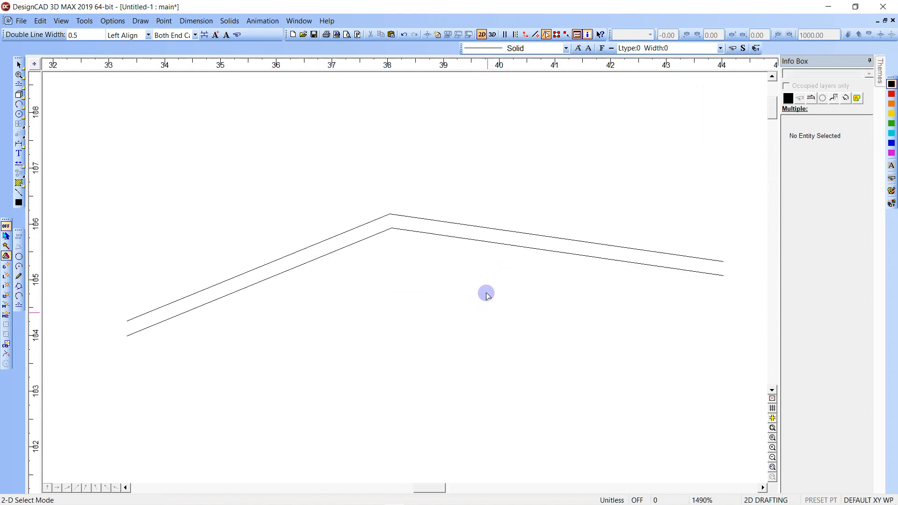
Draw a perpendicular line from a point above down to the upper line's left segment.
left_click(19, 84)
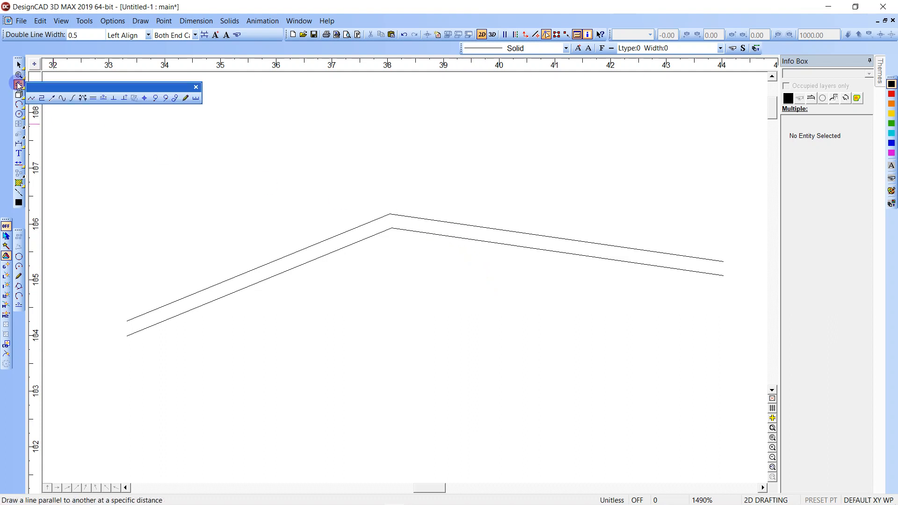
left_click(114, 98)
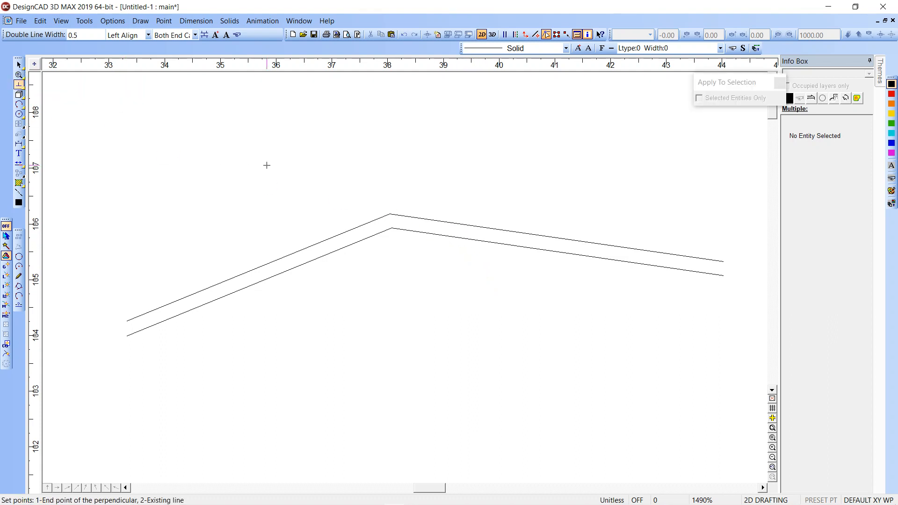
left_click(260, 267)
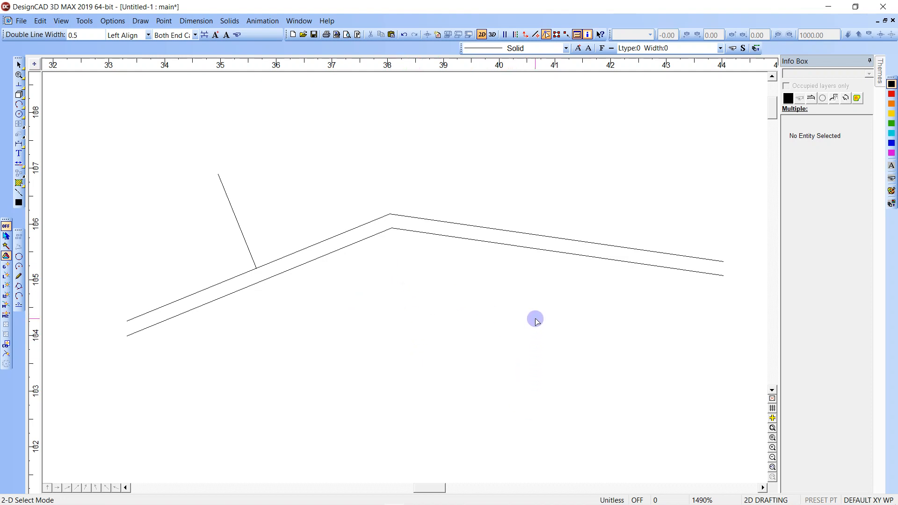
key("v")
left_click(482, 373)
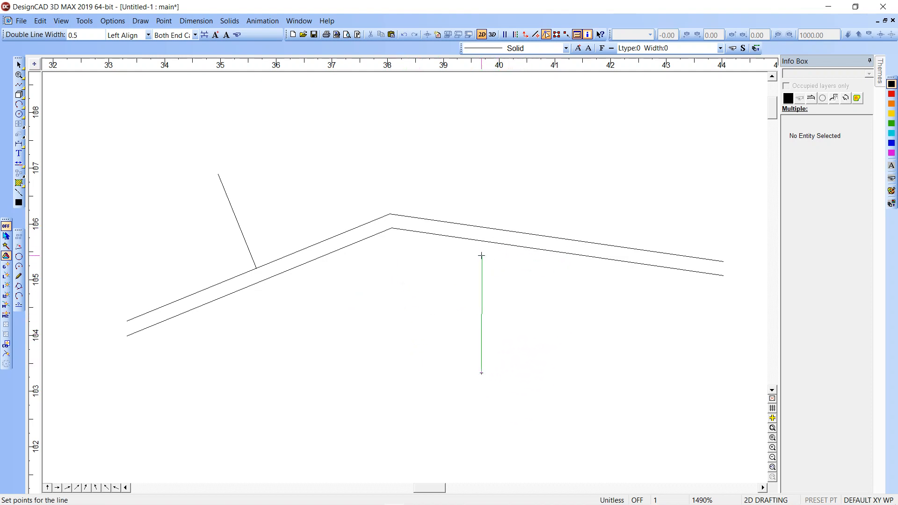
key("Escape")
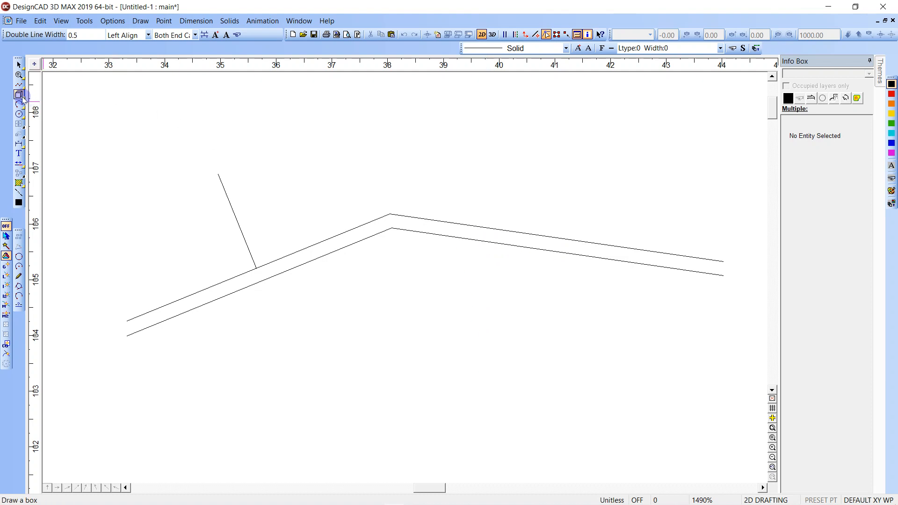
Draw a perpendicular line from a point below up to the lower line's right segment, near the corner.
left_click(19, 86)
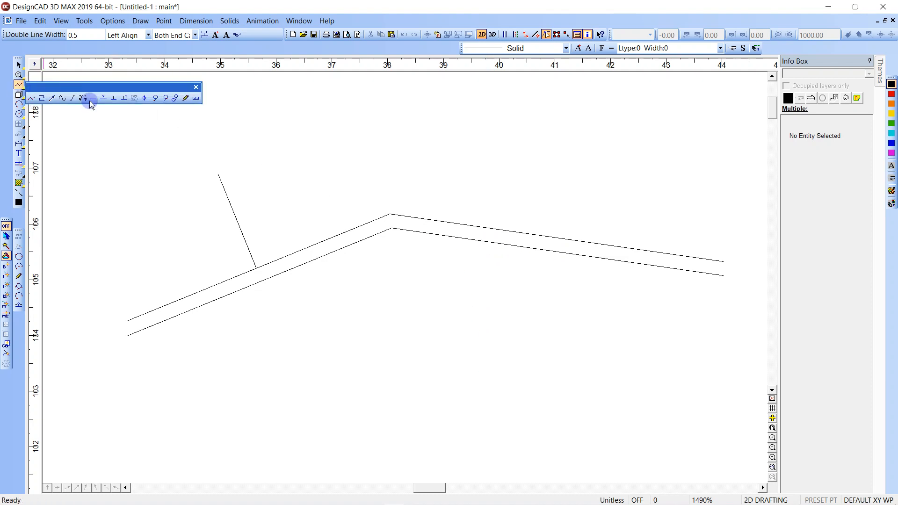
left_click(114, 97)
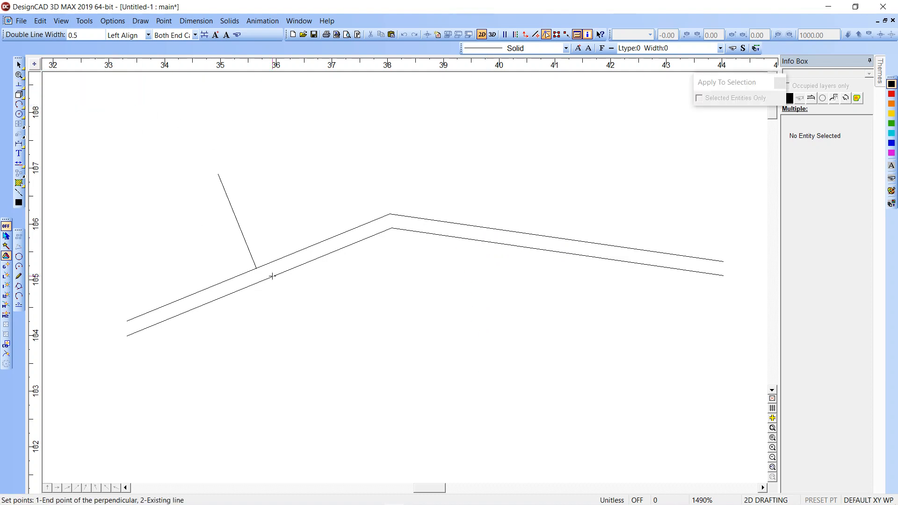
left_click(455, 252)
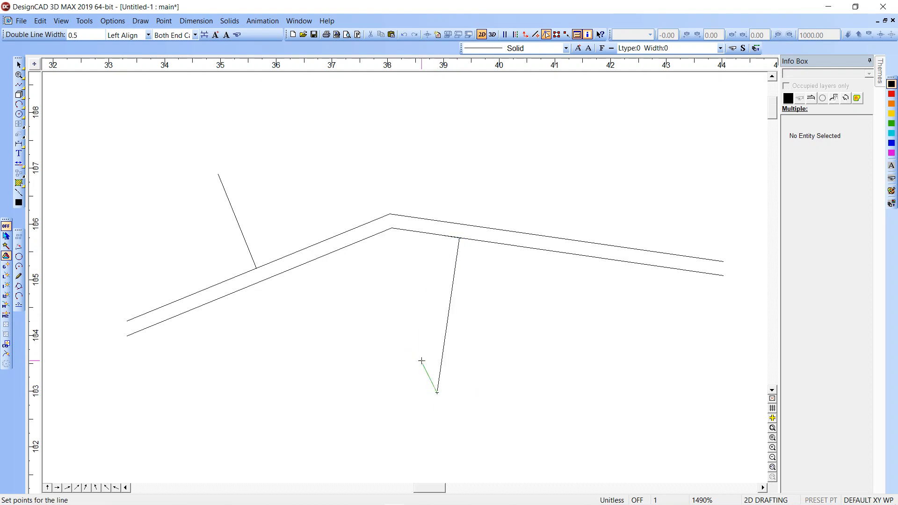
Draw a perpendicular from the free end of the line just drawn to the lower line's left segment, forming a V.
left_click(20, 86)
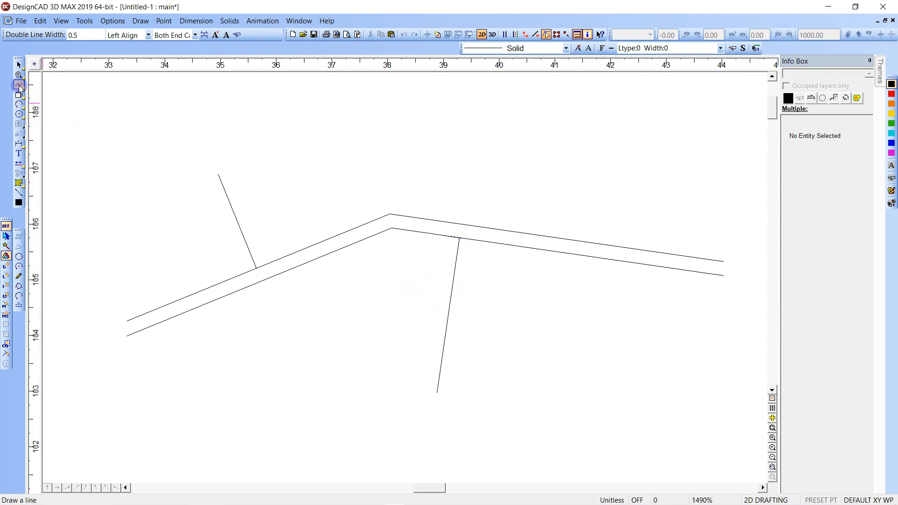
left_click(20, 86)
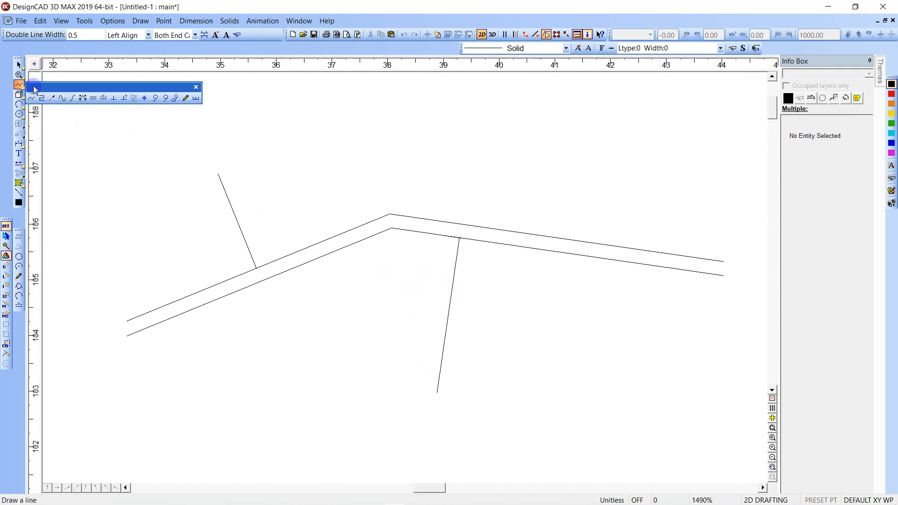
left_click(114, 98)
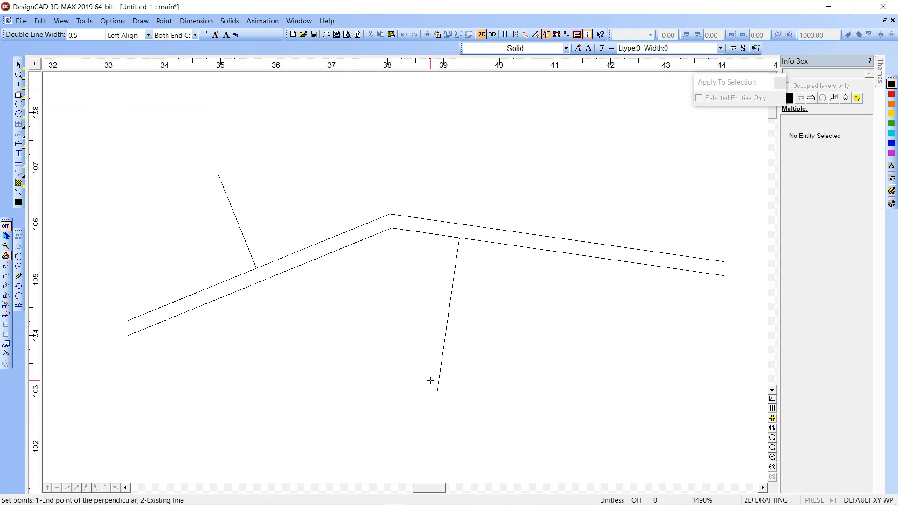
left_click(374, 235)
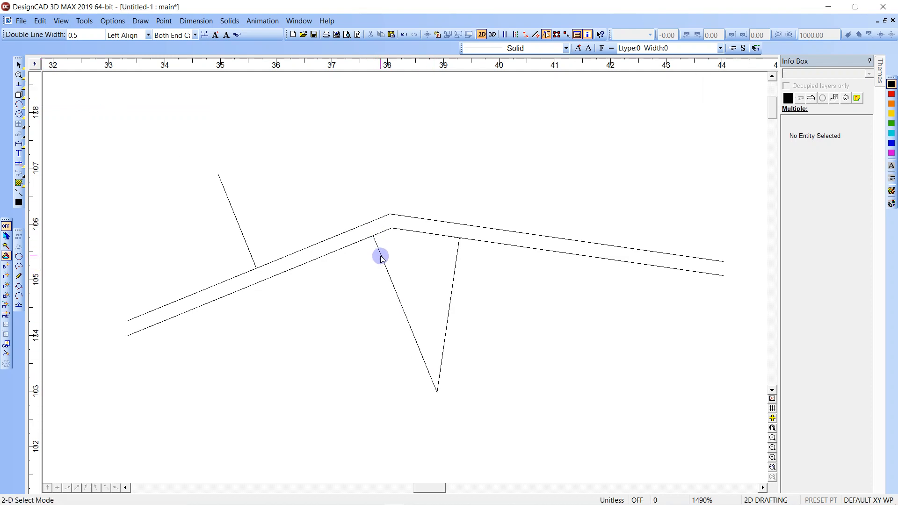
Draw a perpendicular line 5 units long downward from the middle of the lower line's right segment.
left_click(19, 85)
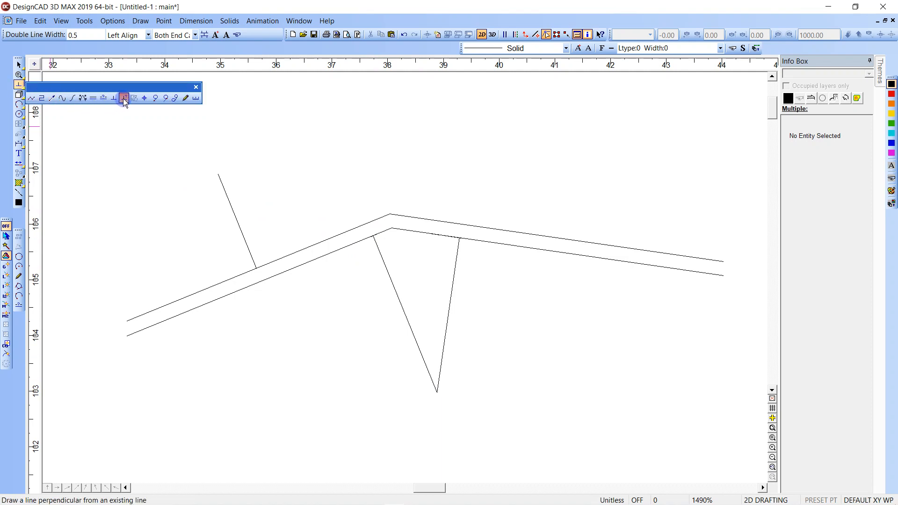
left_click(123, 99)
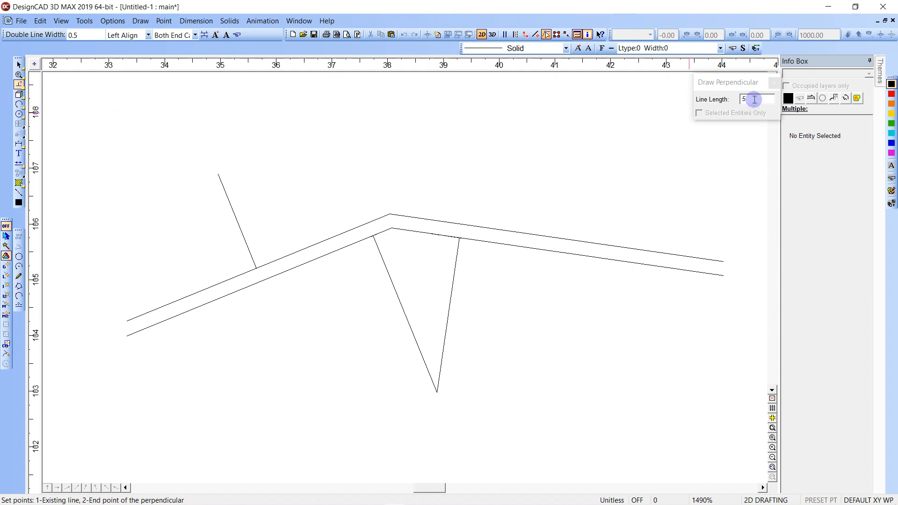
left_click_drag(755, 100, 741, 99)
type("5")
left_click(559, 252)
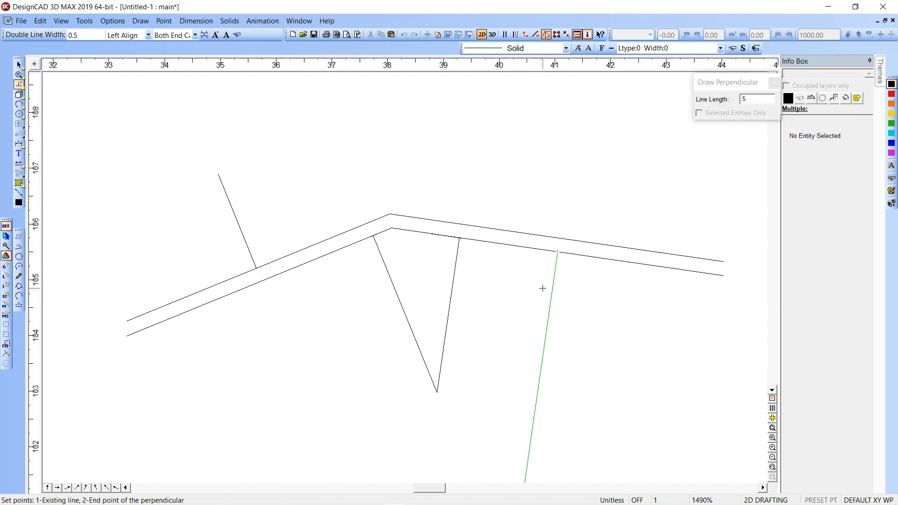
left_click(539, 333)
scroll(539, 332, "down", 1)
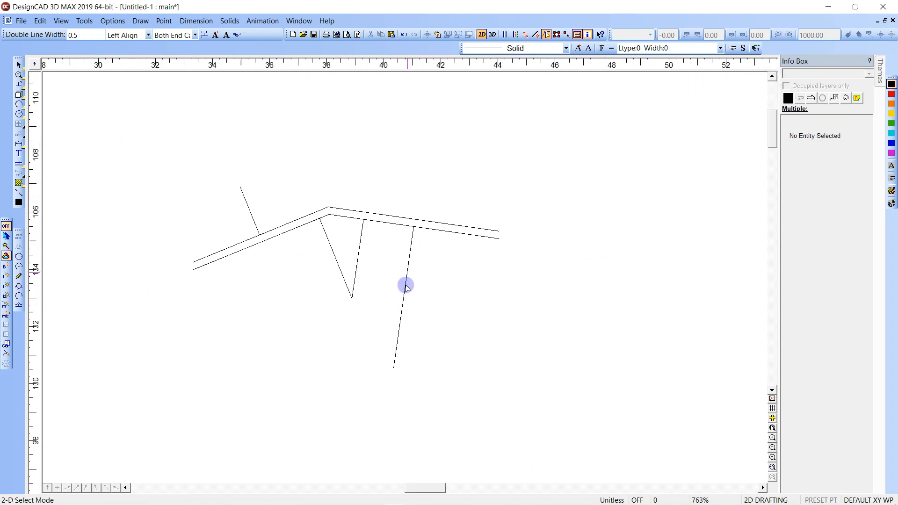
key("v")
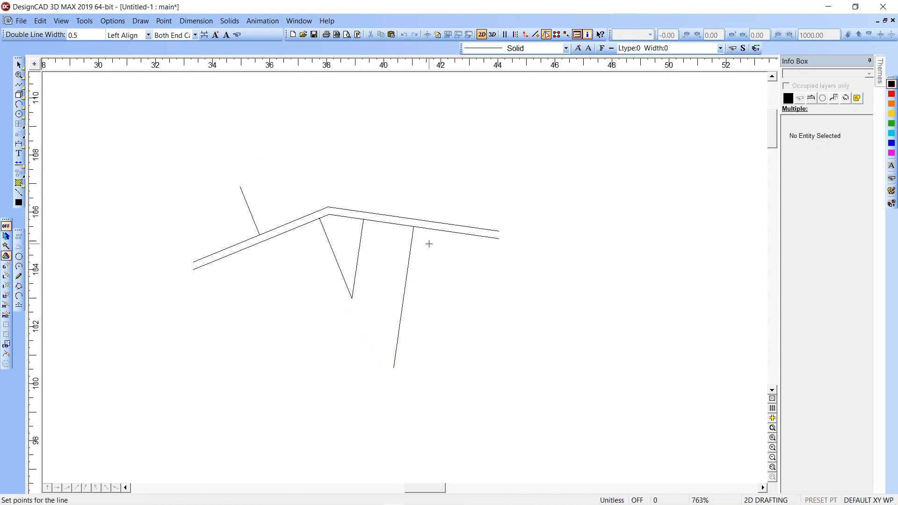
key("Escape")
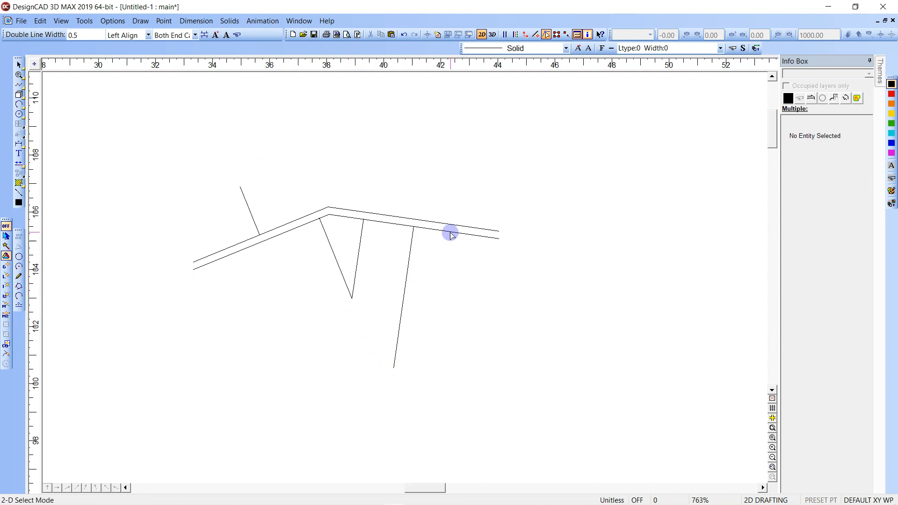
left_click(451, 232)
left_click(422, 234)
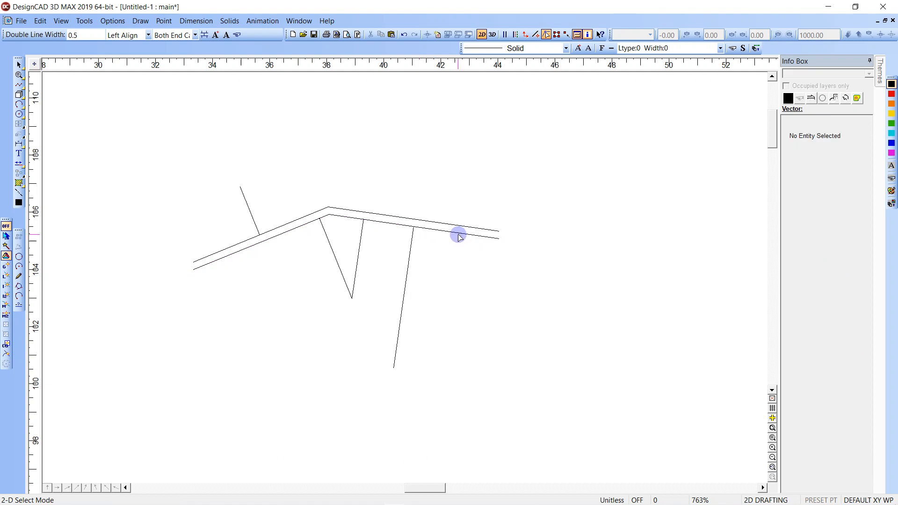
Draw a line at a 90 degree angle from the lower line's right segment, continuing to the tip of the V.
key("v")
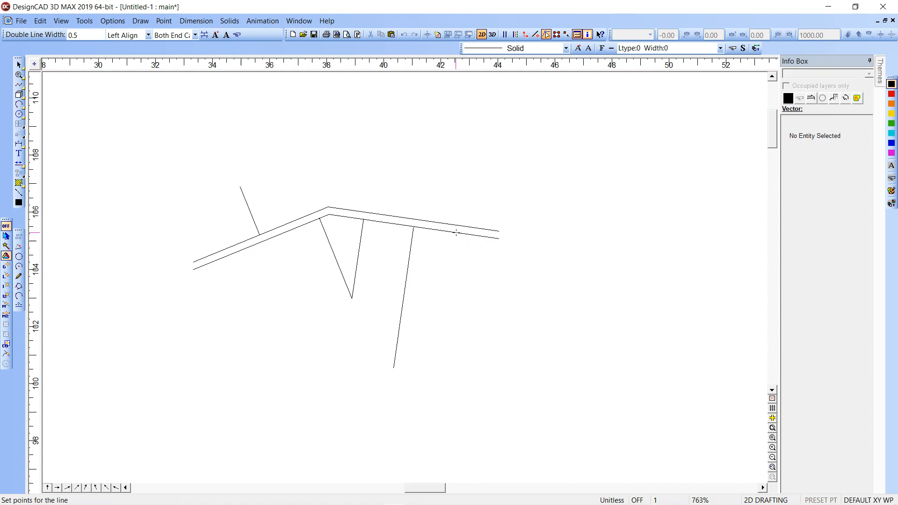
left_click(457, 233)
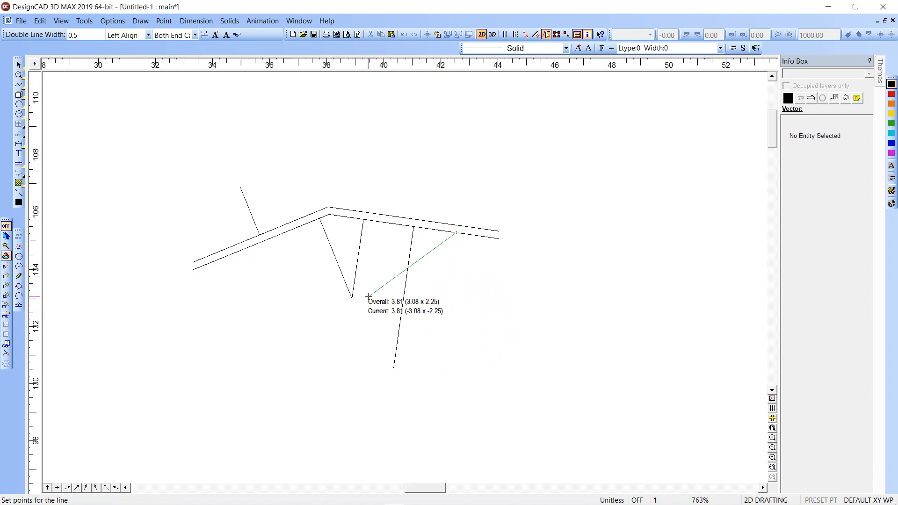
right_click(447, 267)
key("Down")
key("Return")
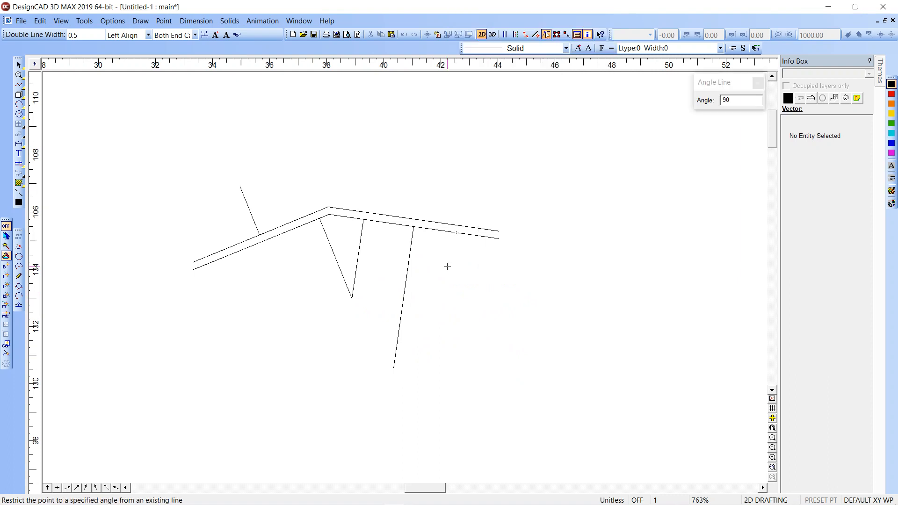
left_click(469, 236)
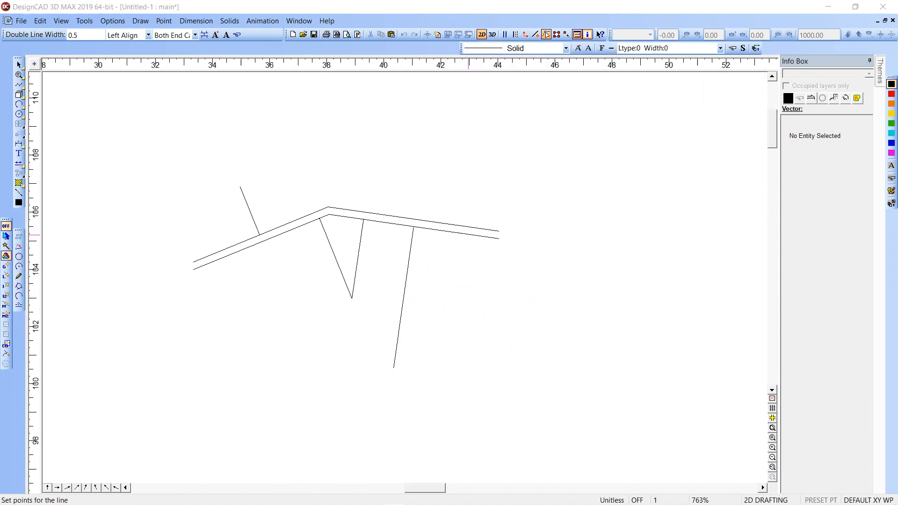
left_click(361, 300)
double_click(353, 299)
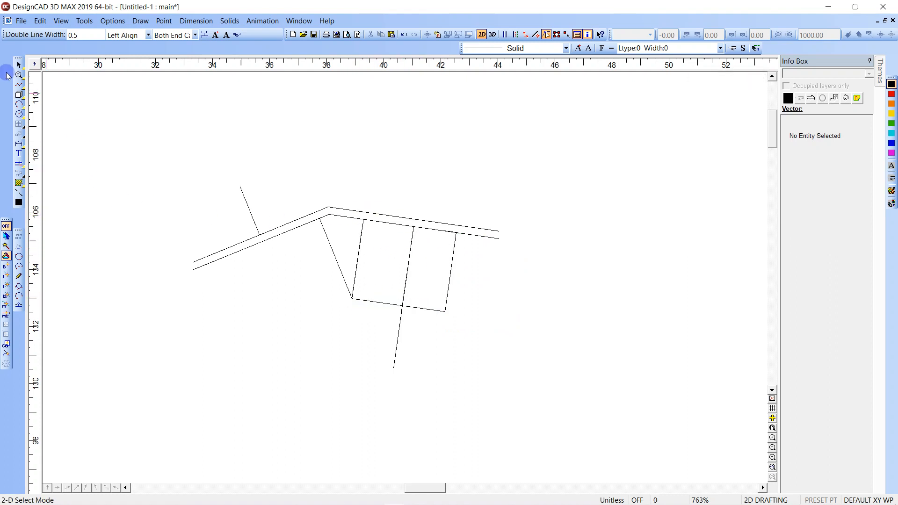
Place Circle & Box point marks of size 0.5 at the upper line's corner and at its right end.
left_click(18, 84)
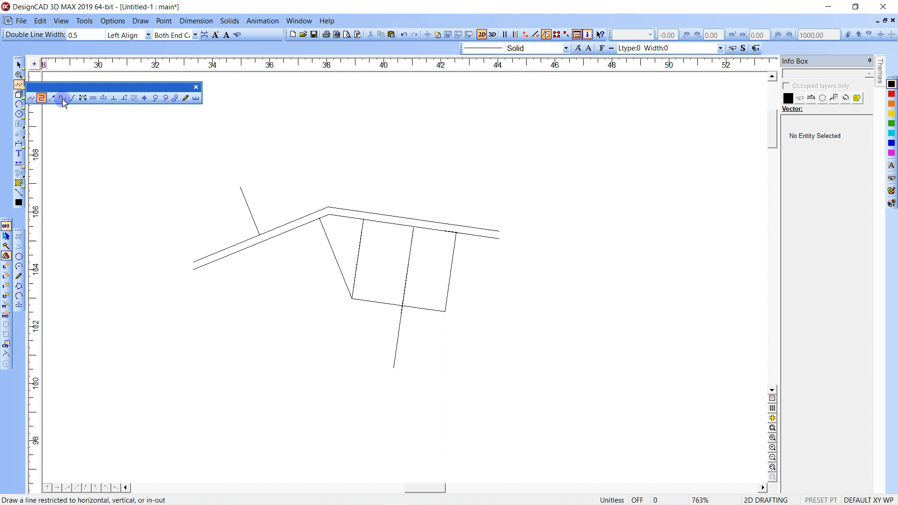
left_click(145, 97)
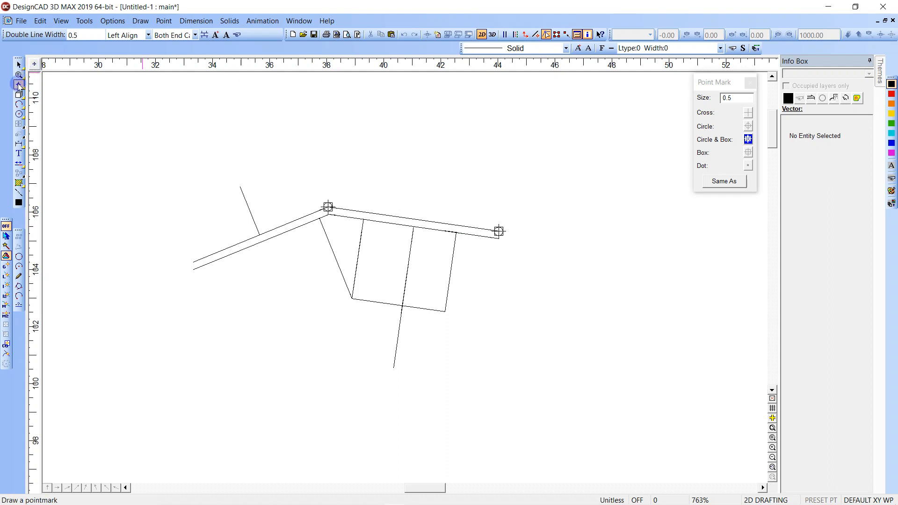
left_click(34, 84)
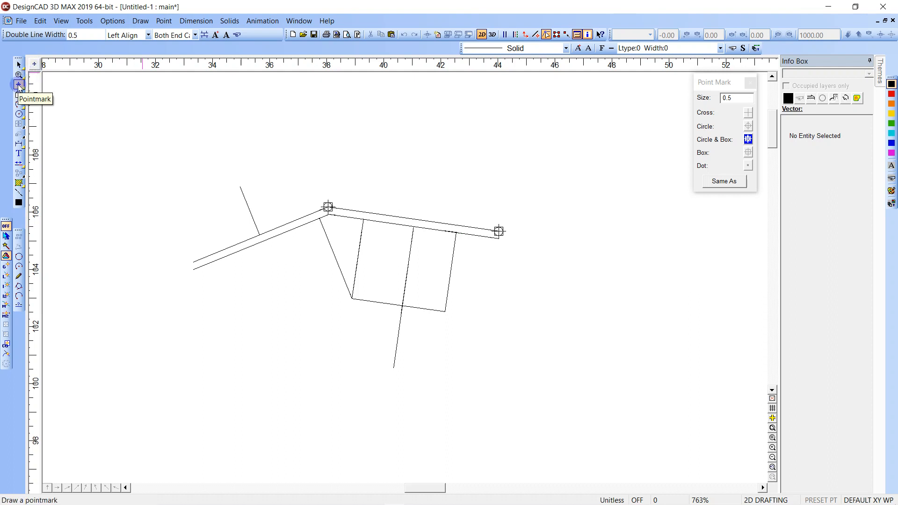
Place size 2 Circle & Box point marks at the left perpendicular's top end and at the lower ends of the other two perpendiculars.
left_click(18, 85)
left_click(699, 98)
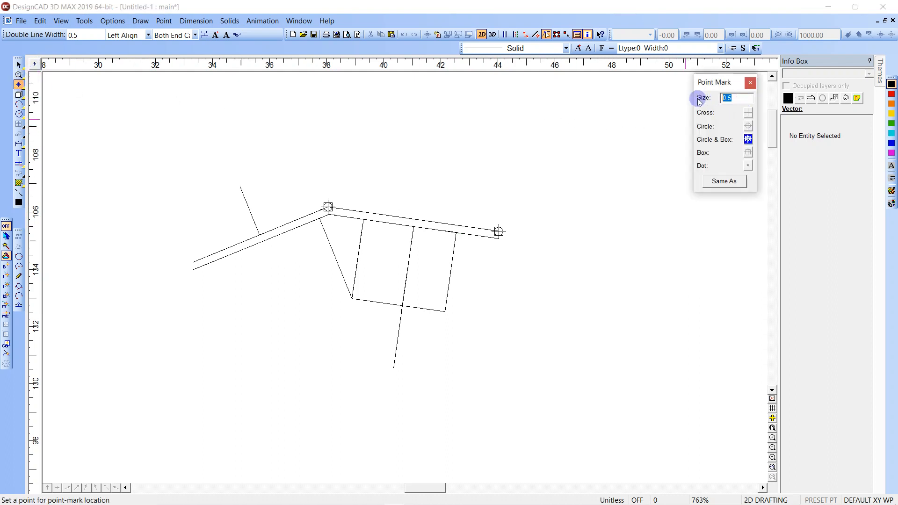
left_click(364, 219)
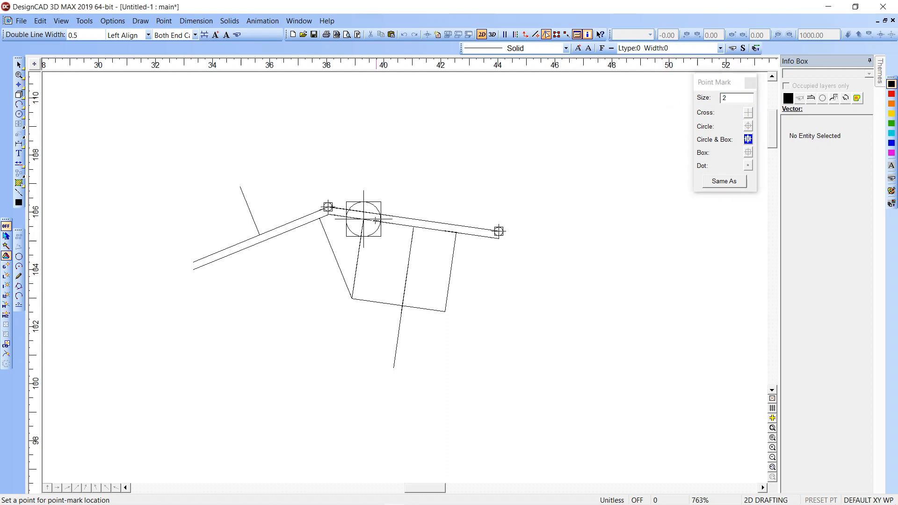
left_click(393, 368)
left_click(445, 312)
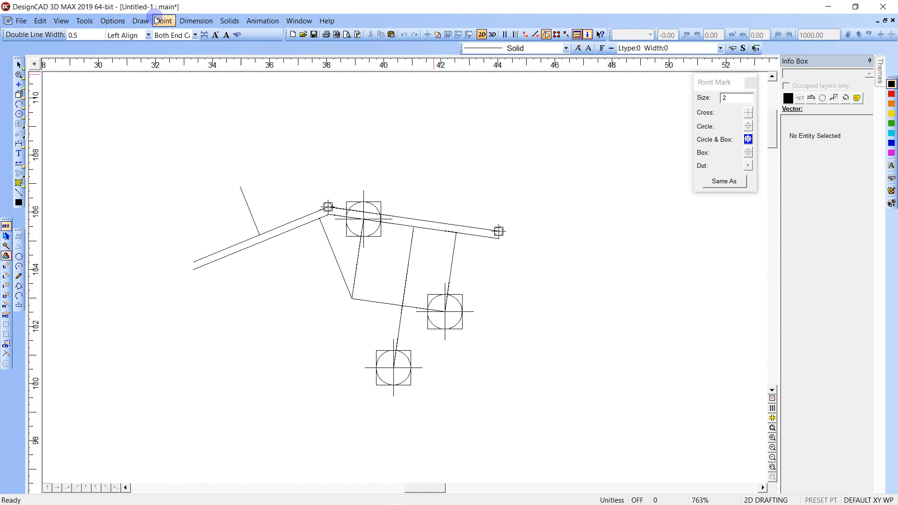
left_click(19, 84)
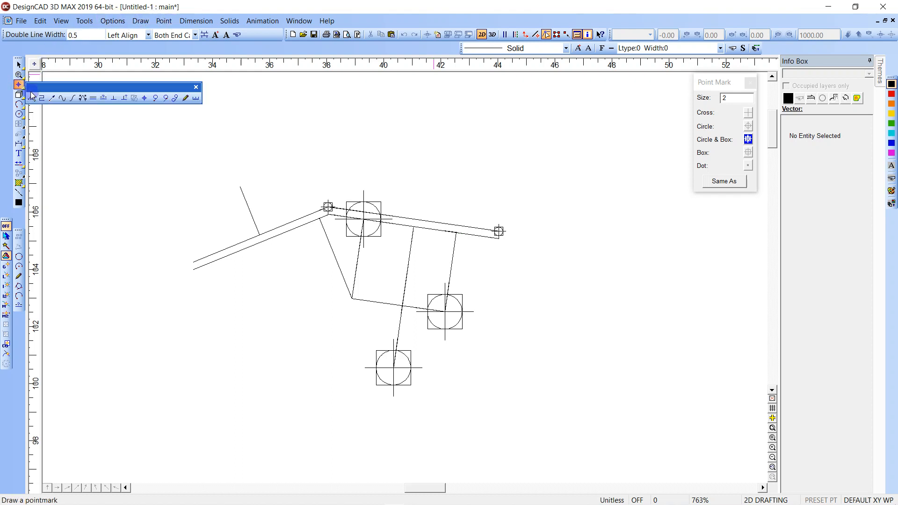
left_click(176, 101)
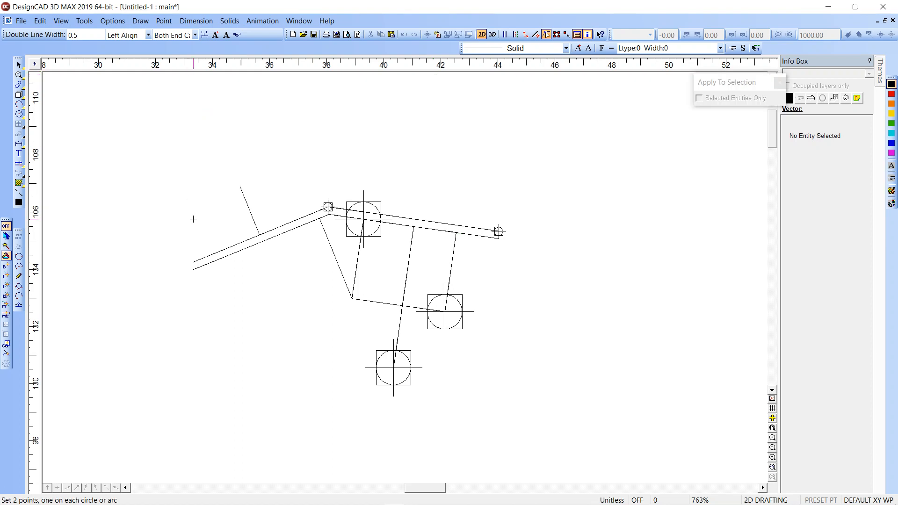
key("Escape")
Draw a circle as a 120-segment line in the empty area below the left end of the double line.
key("o")
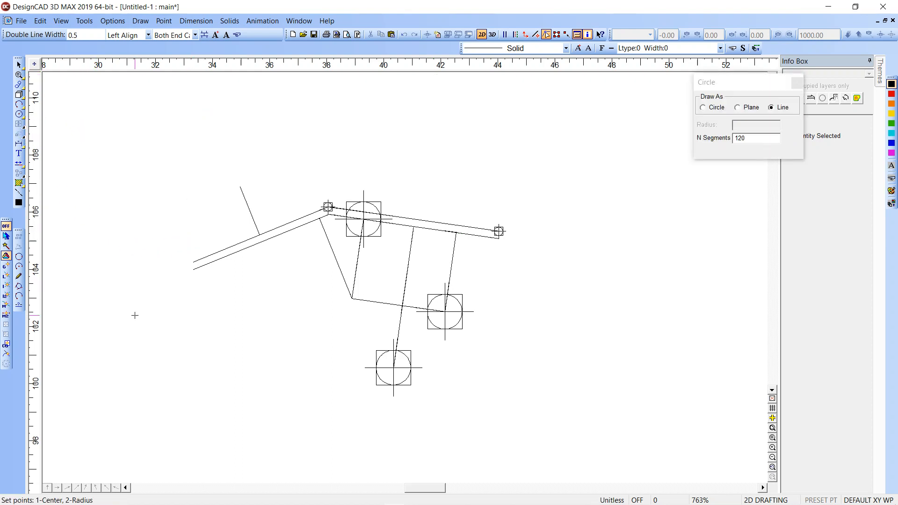
left_click(147, 356)
left_click(166, 336)
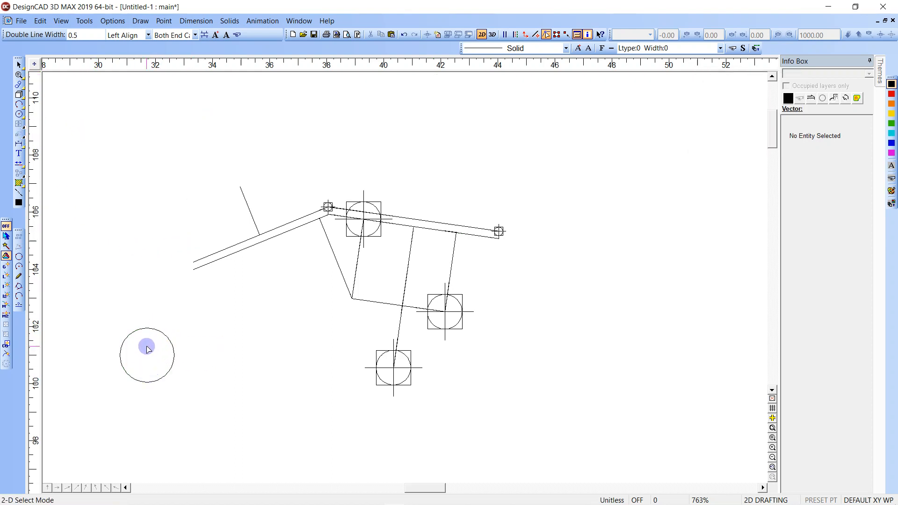
Set the center mark type to Circle & Box in the drawing options.
left_click(113, 20)
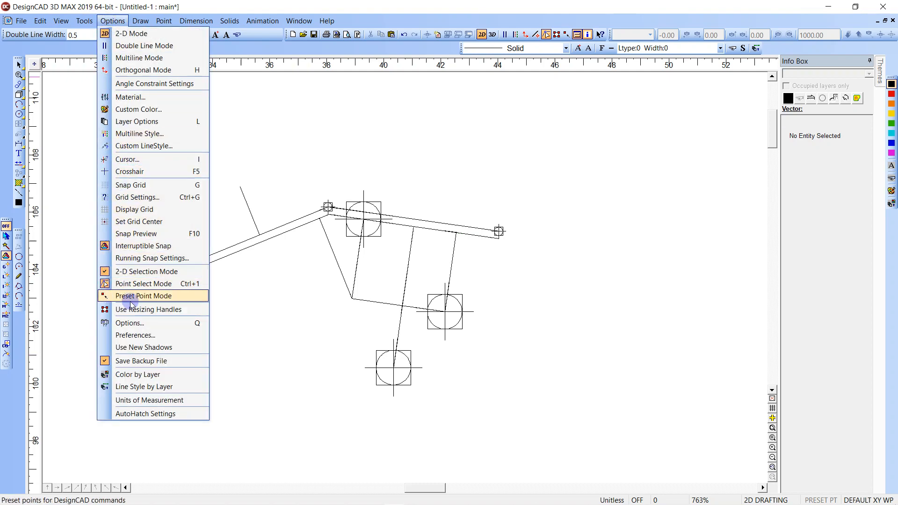
left_click(139, 326)
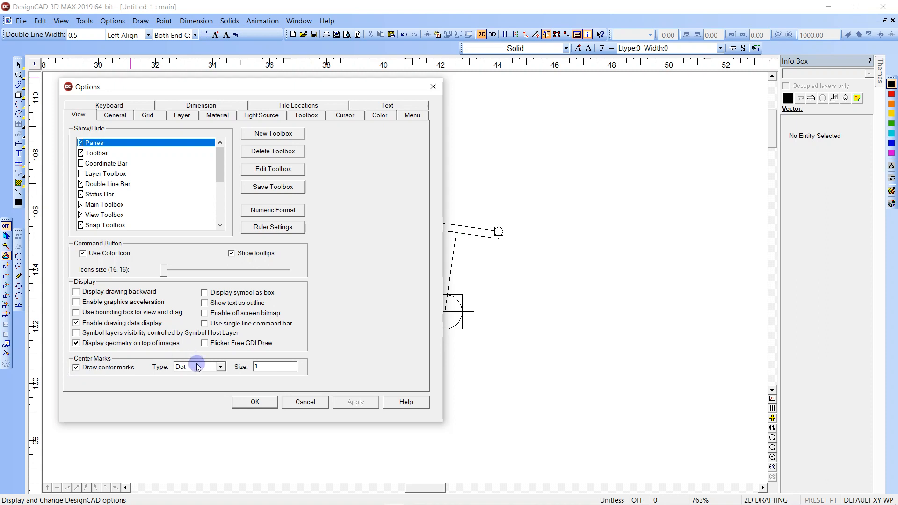
left_click(220, 367)
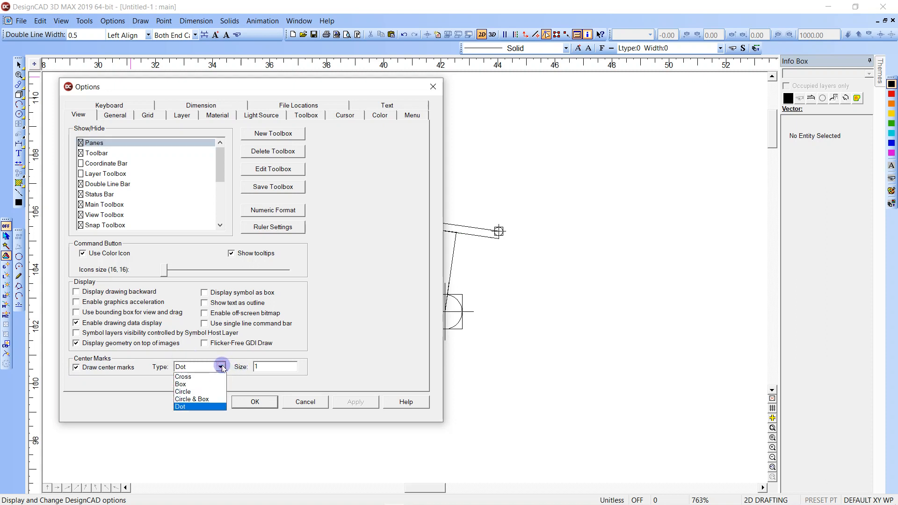
left_click(197, 401)
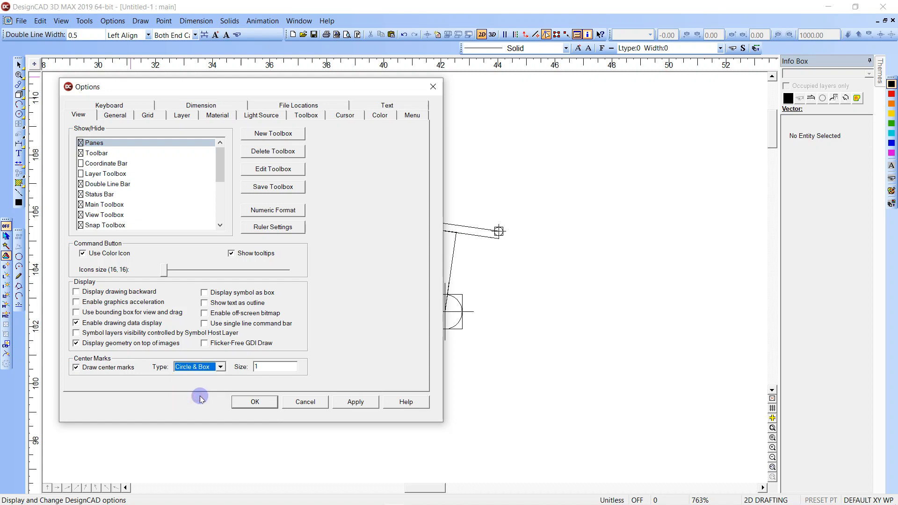
left_click(248, 401)
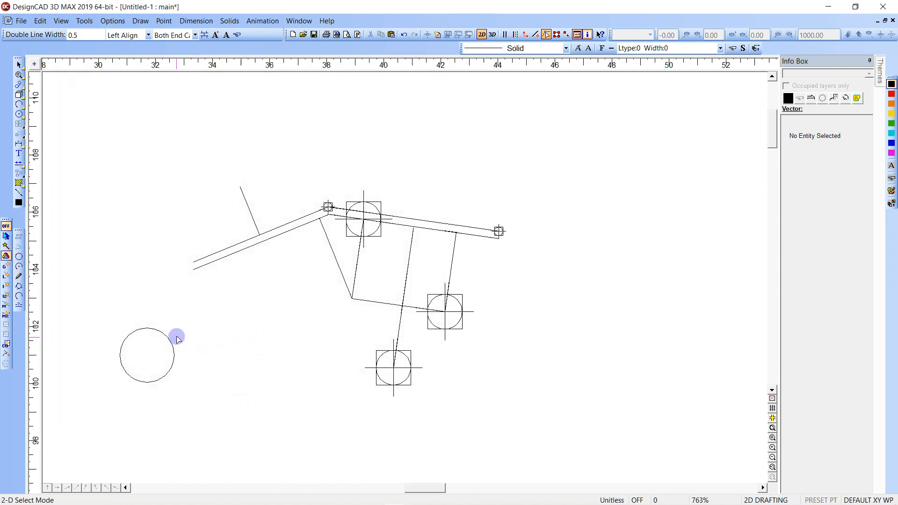
Draw a second, larger circle below and to the right of the first circle.
key("z")
left_click(135, 333)
left_click(165, 378)
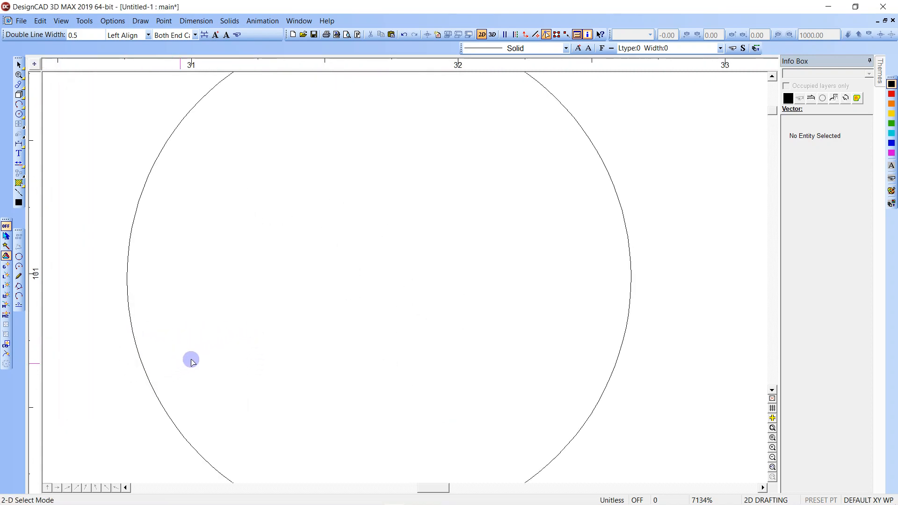
scroll(407, 277, "down", 3)
scroll(408, 281, "down", 3)
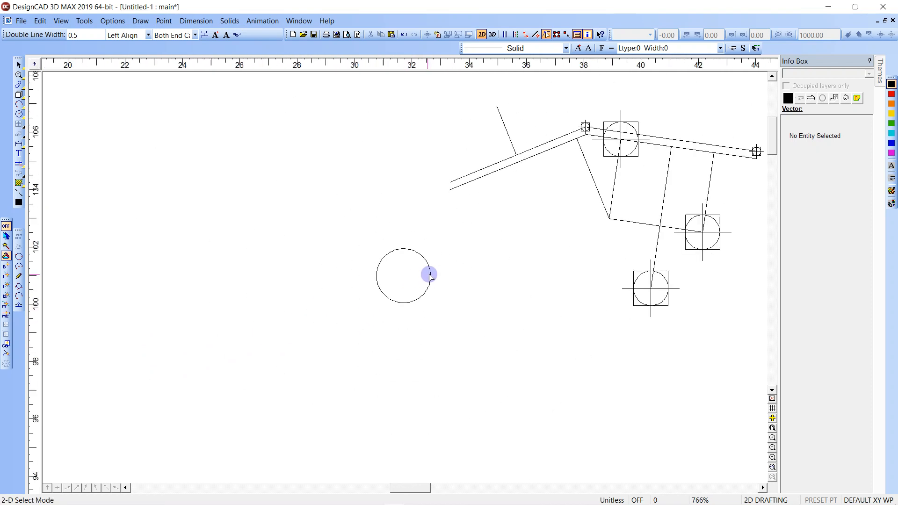
middle_click_drag(428, 272, 299, 233)
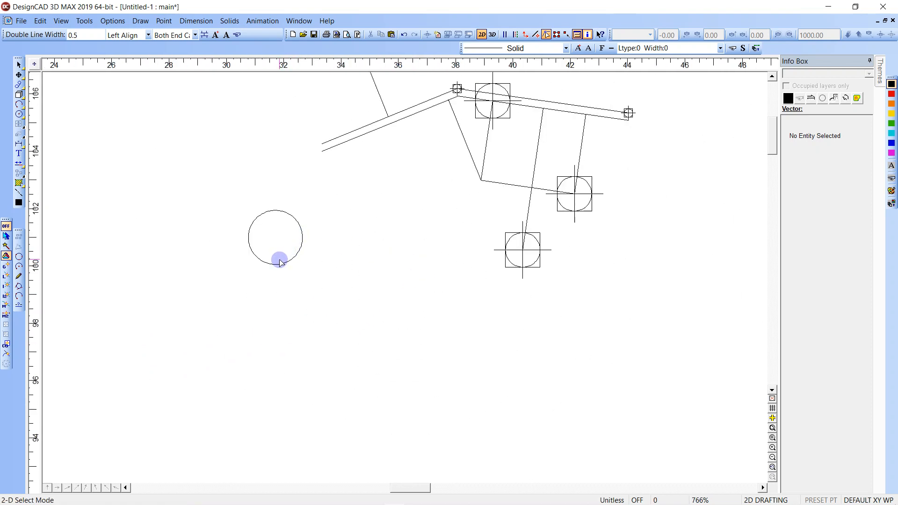
key("c")
left_click(402, 303)
left_click(404, 263)
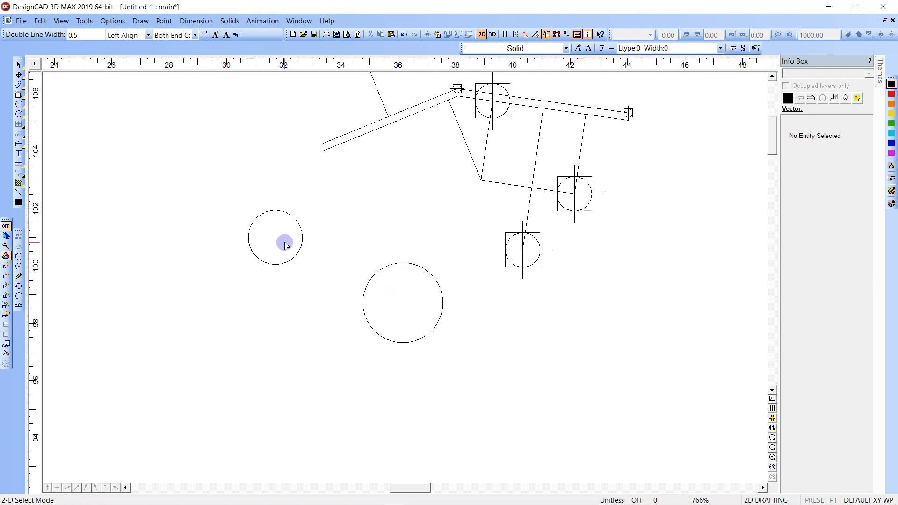
Try to draw a line from the lower line's left end tangent to the smaller circle.
left_click(19, 85)
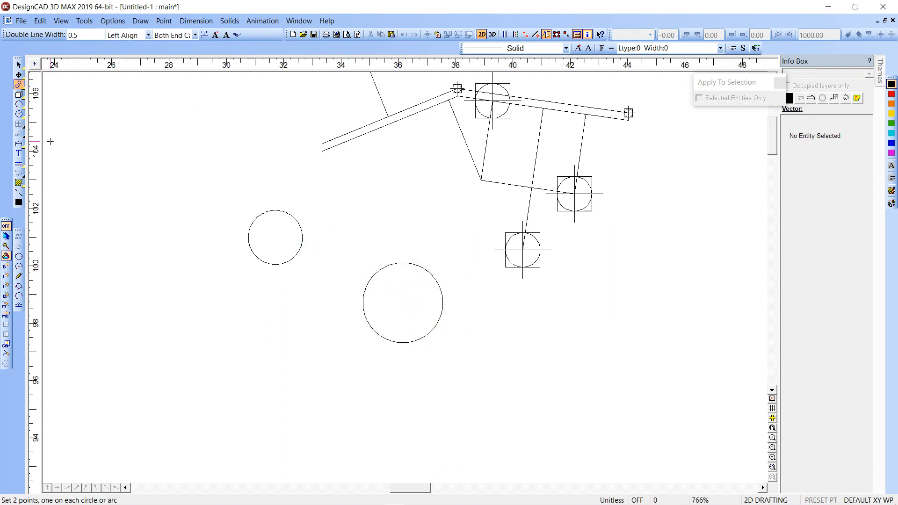
left_click(19, 85)
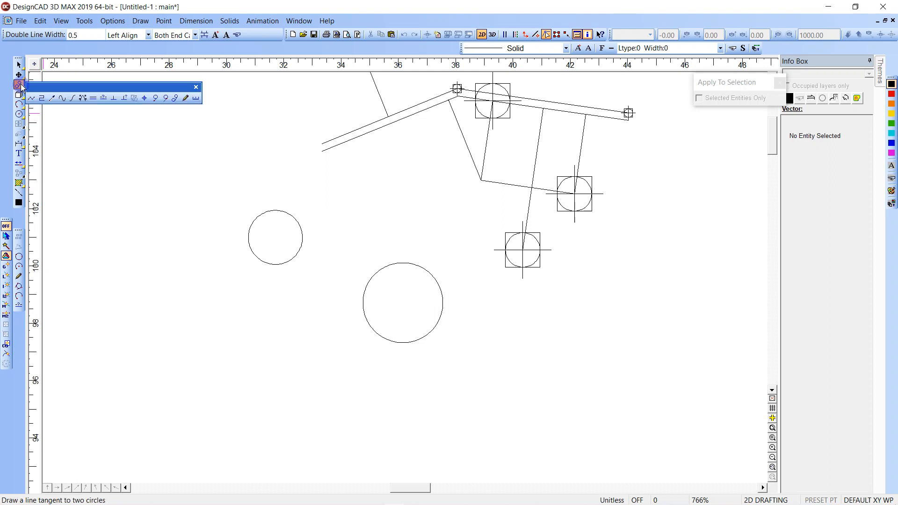
left_click(155, 98)
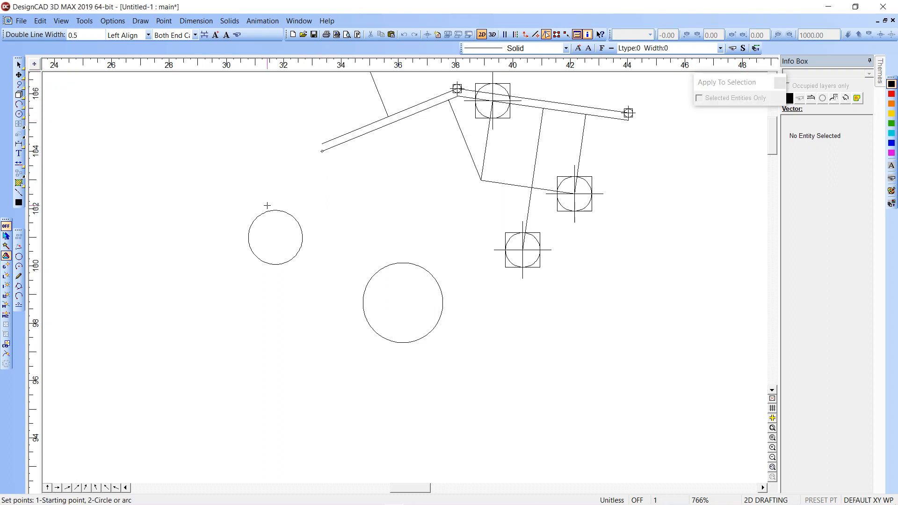
left_click(251, 226)
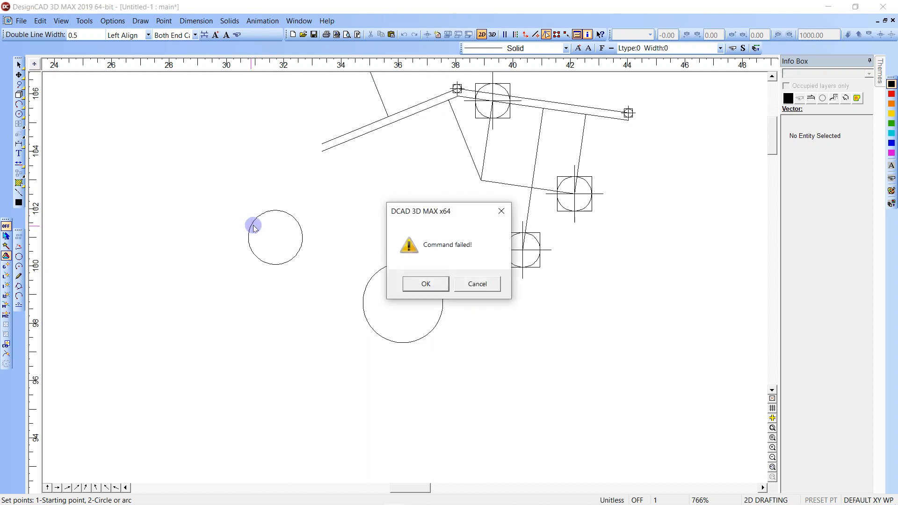
left_click(420, 283)
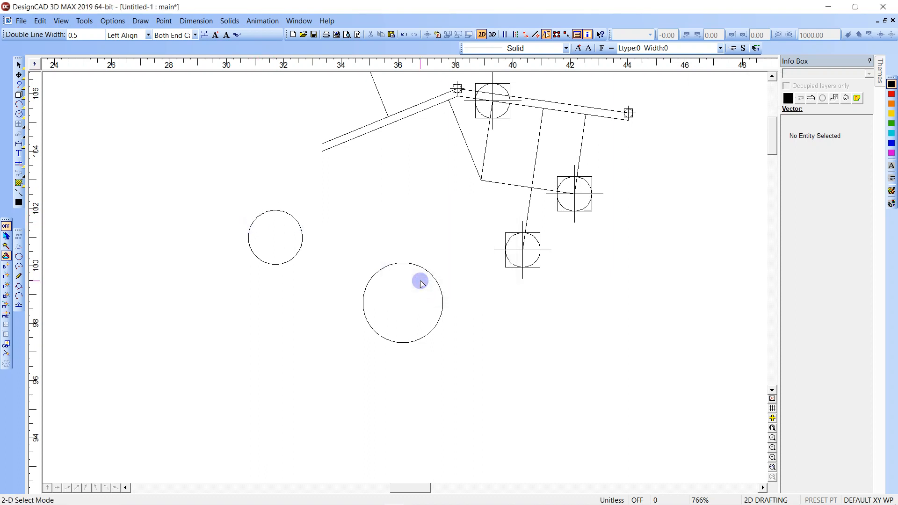
left_click(327, 162)
left_click(420, 283)
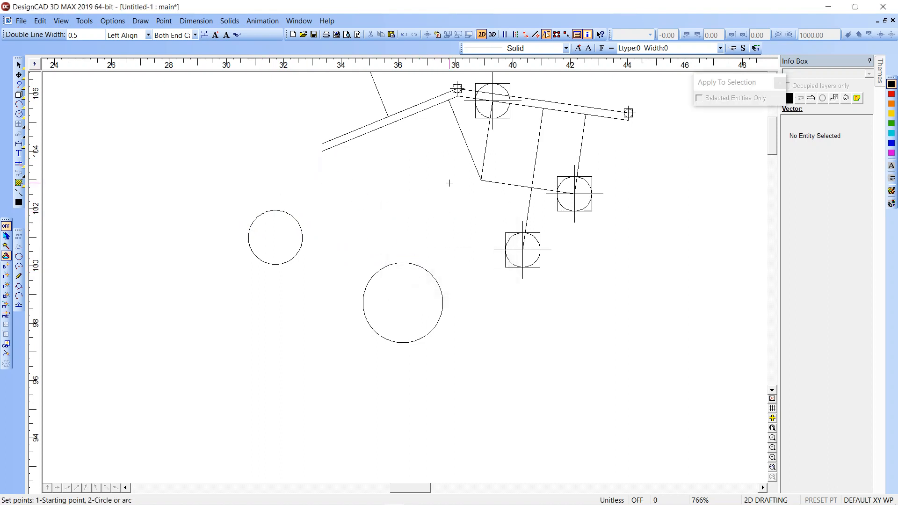
left_click(277, 209)
key("Return")
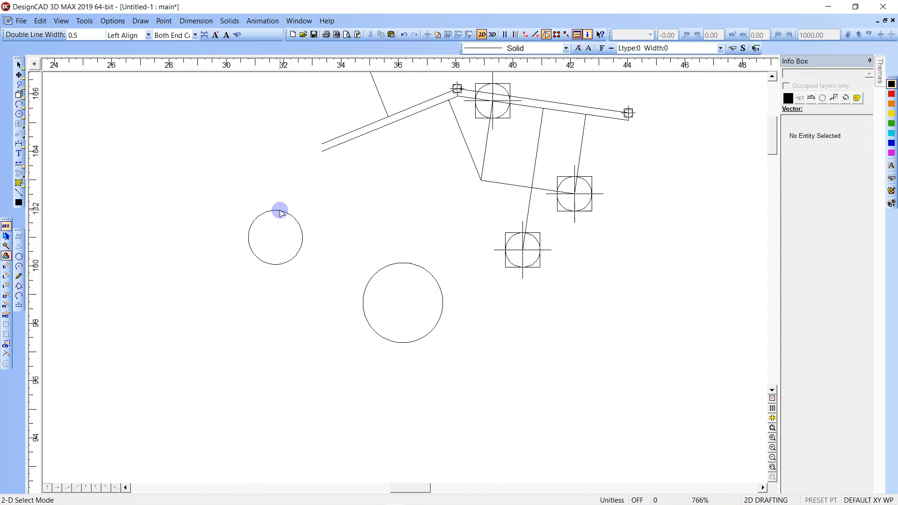
Draw a true circle, using the Circle type, with a radius of about 0.85 units, below and left of the smaller circle.
key("o")
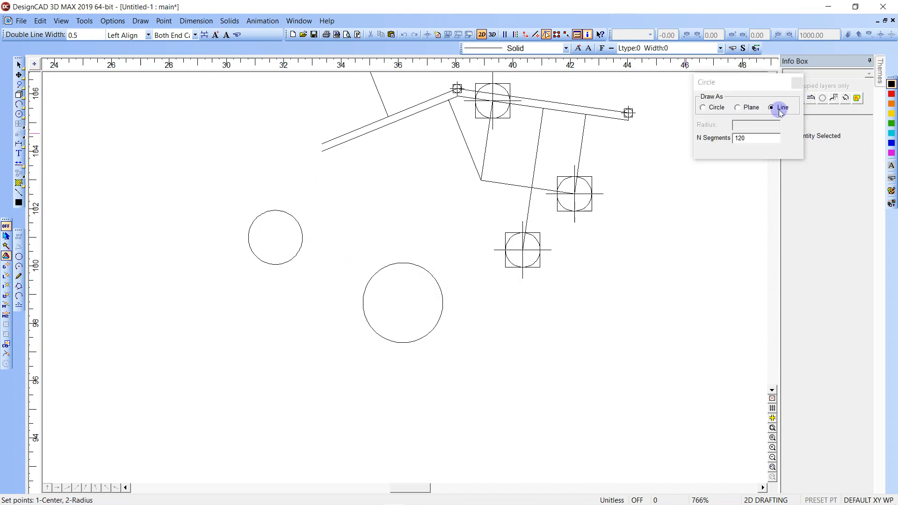
left_click(704, 107)
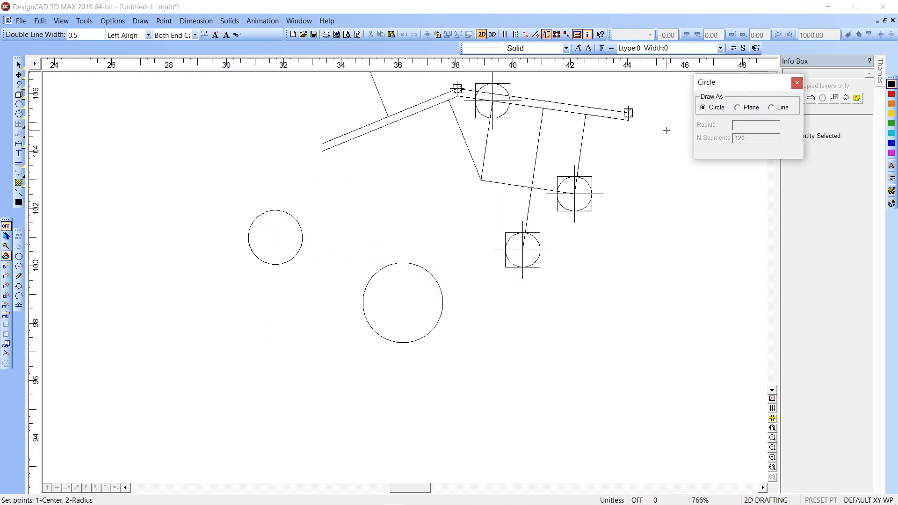
left_click(171, 351)
left_click(187, 332)
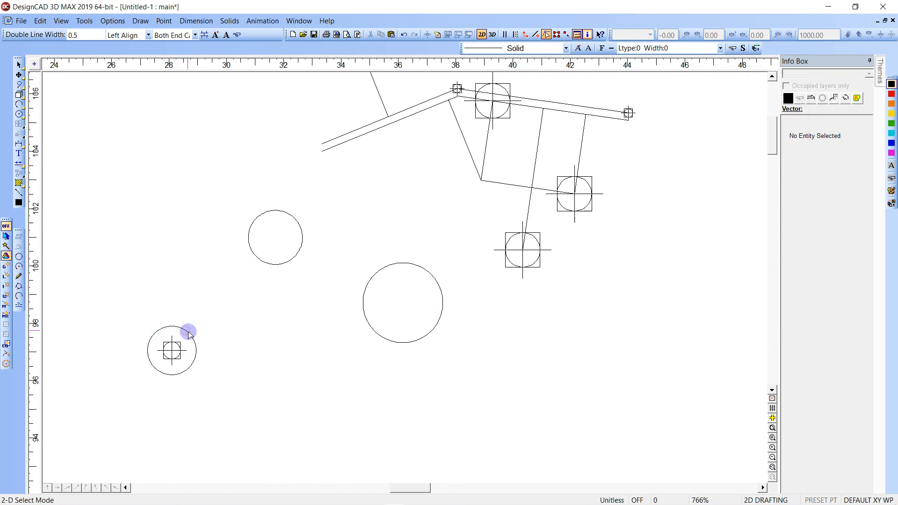
Delete the two circles that were drawn as segmented lines.
left_click(302, 241)
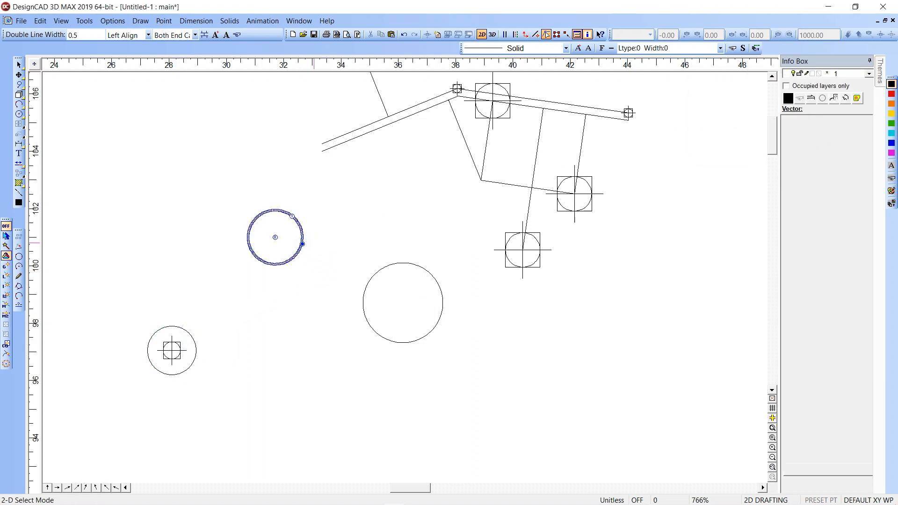
key("Delete")
left_click(388, 266)
key("Delete")
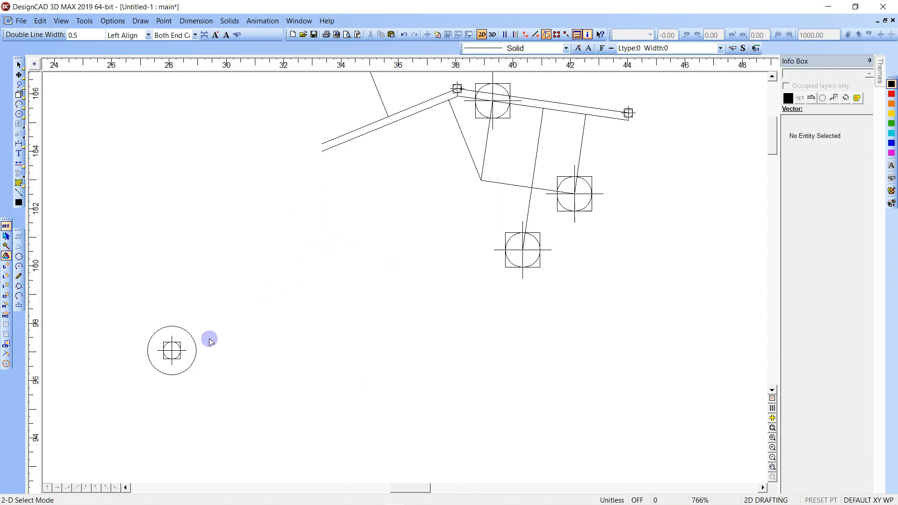
Try to convert the circle into a vector entity with Vector Convert.
left_click(165, 342)
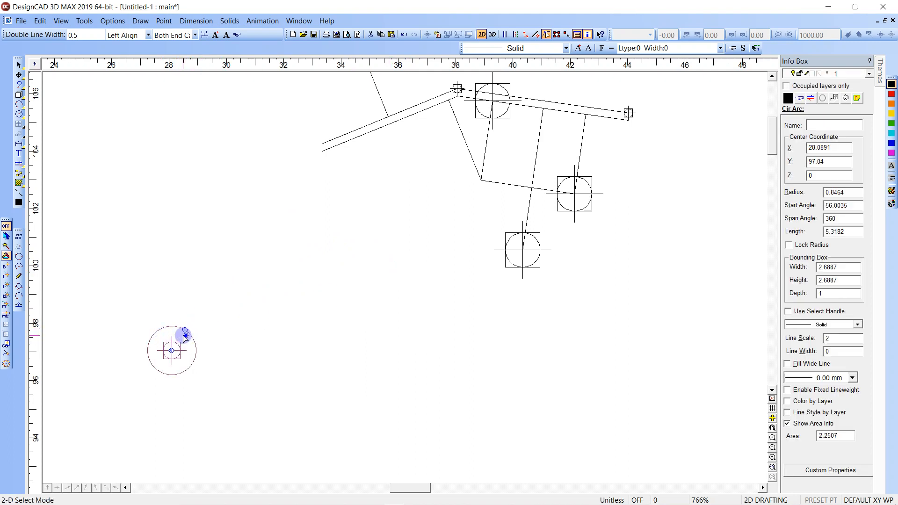
left_click(194, 341)
left_click(194, 338)
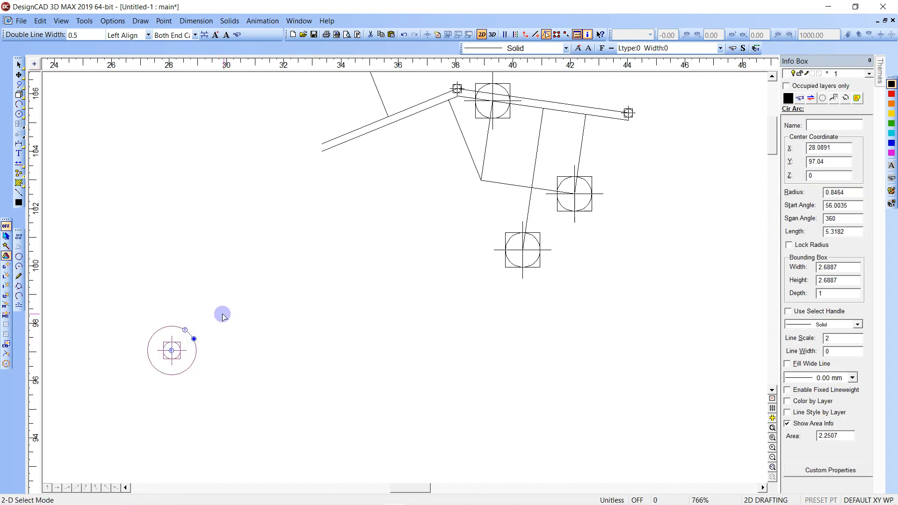
left_click(186, 323)
left_click(181, 327)
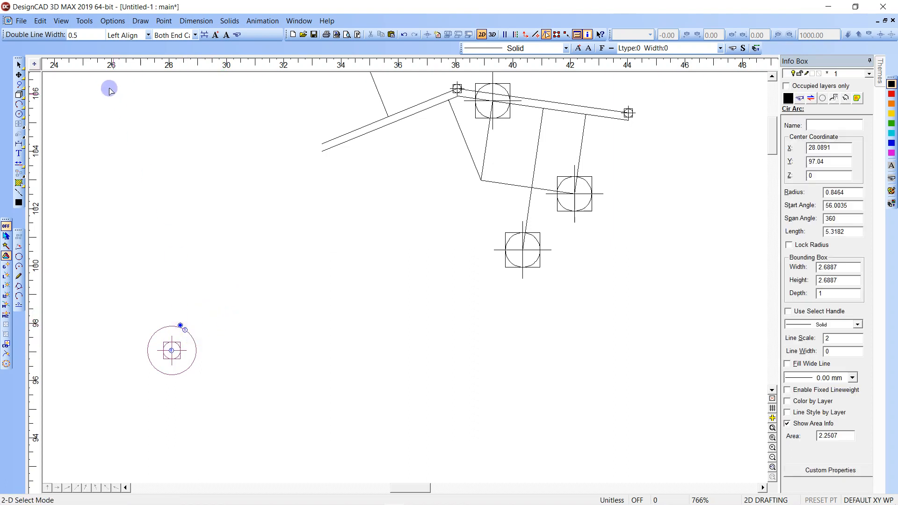
left_click(40, 21)
mouse_move(70, 232)
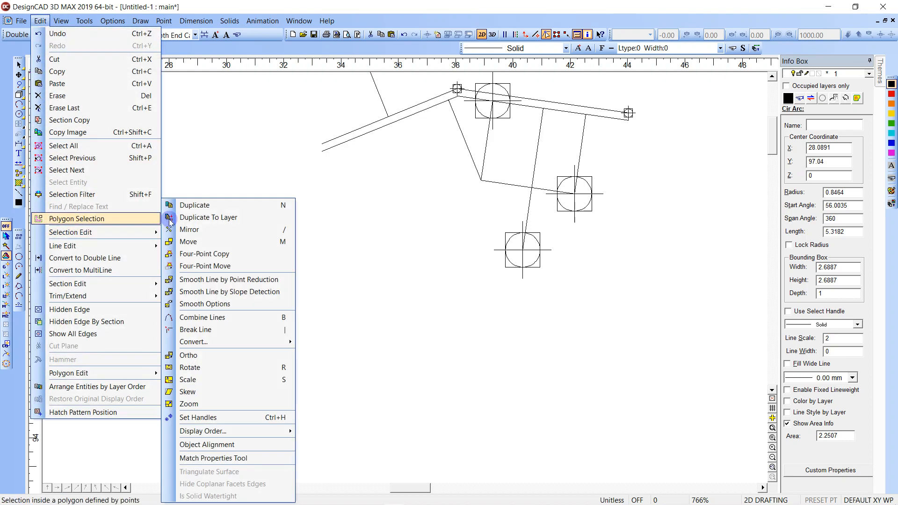
mouse_move(214, 342)
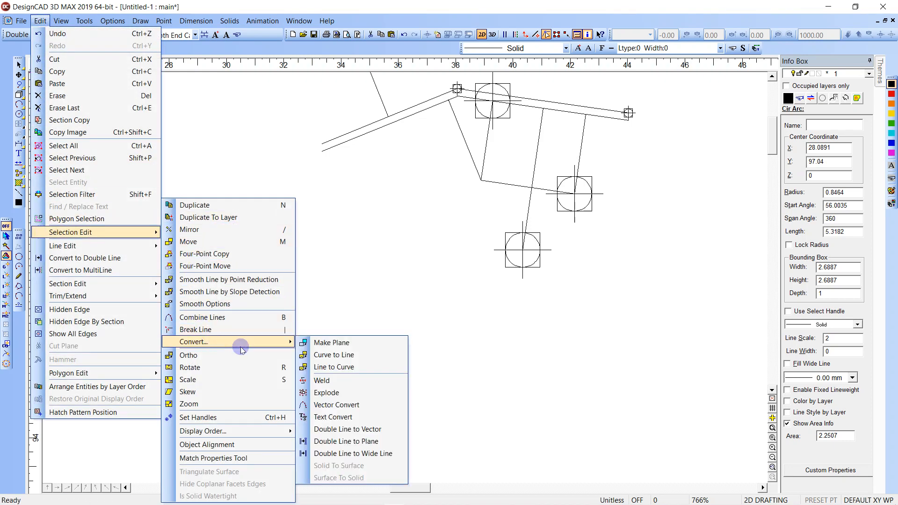
left_click(332, 405)
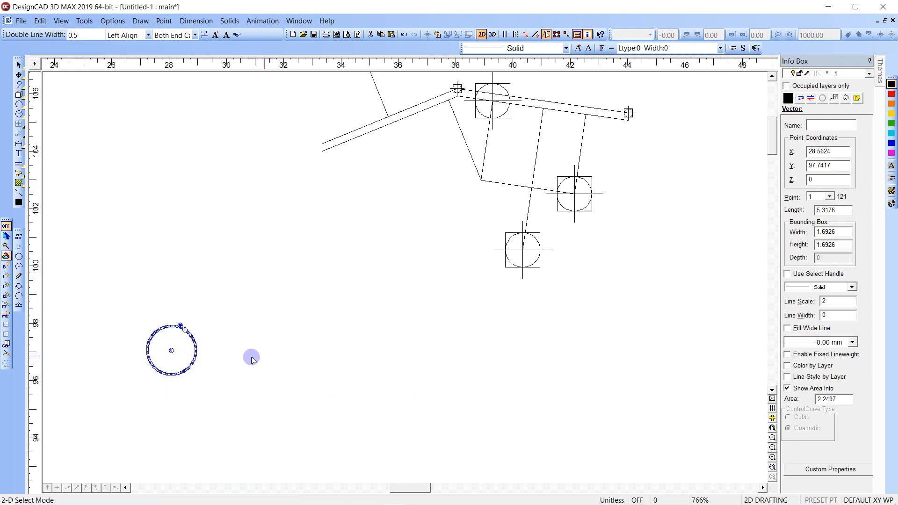
Undo the circle's vector conversion after checking its centre.
left_click(178, 346)
left_click(171, 350)
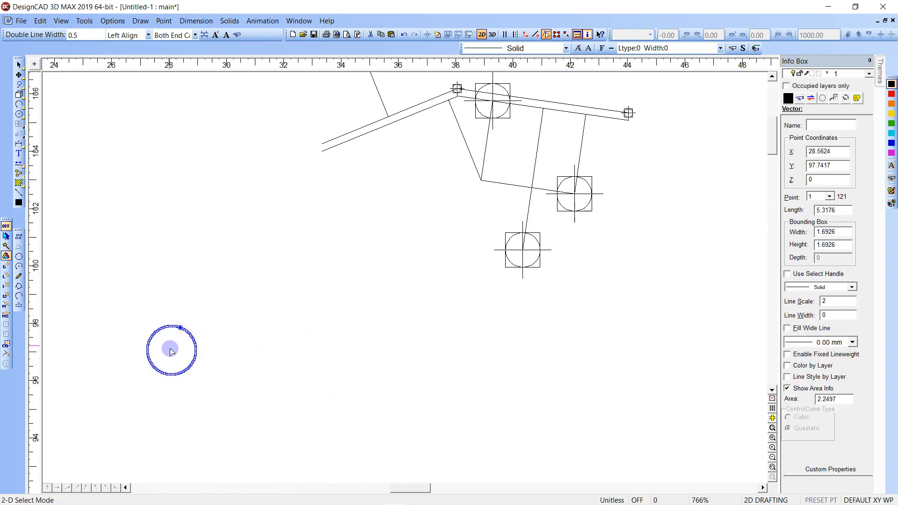
left_click(177, 345)
left_click(182, 337)
left_click(198, 327)
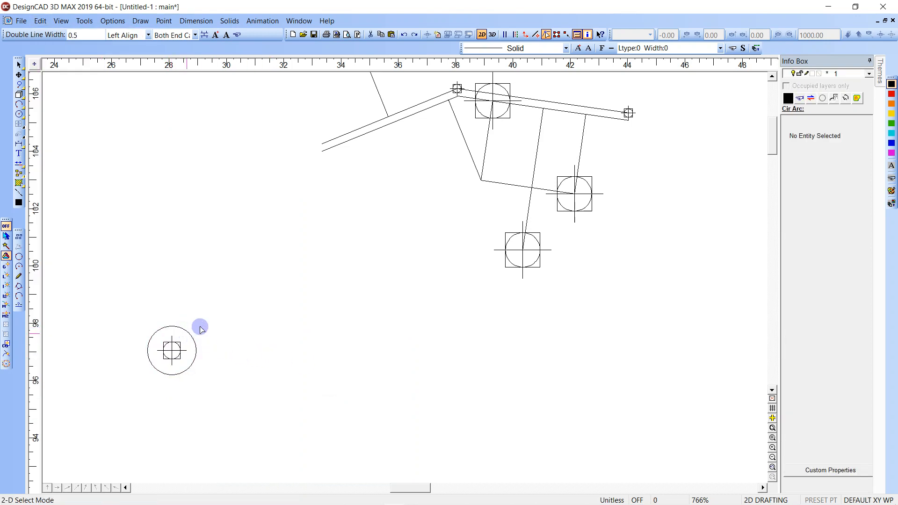
Try to place a size 2 Circle & Box point mark on the circle's upper-right edge handle.
left_click(140, 21)
left_click(158, 122)
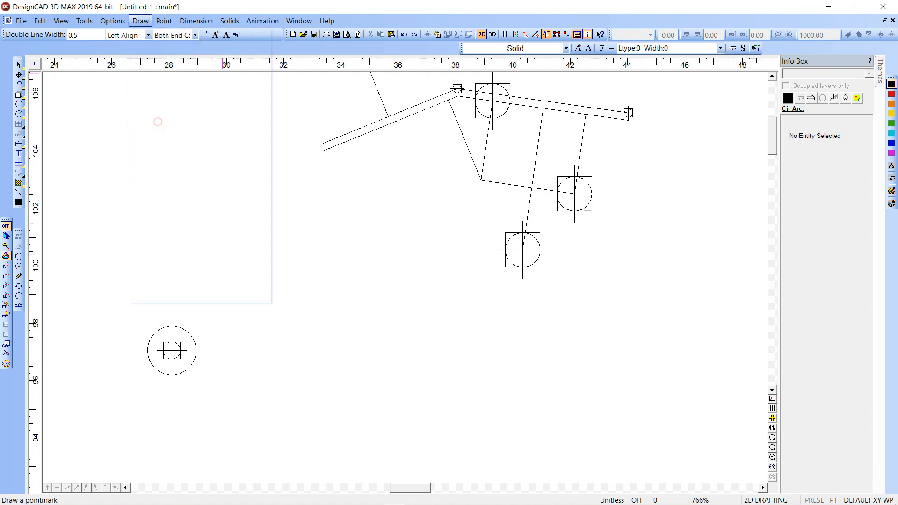
left_click(185, 330)
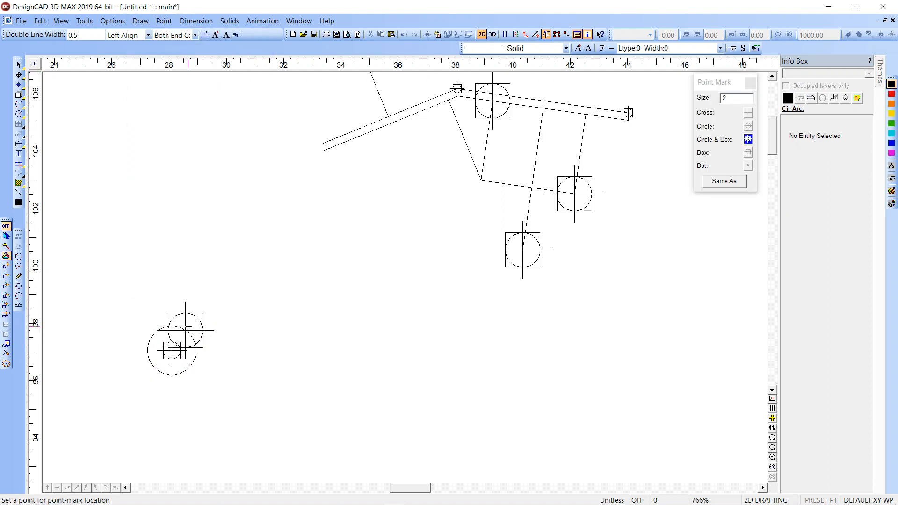
right_click(243, 272)
key("ctrl+z")
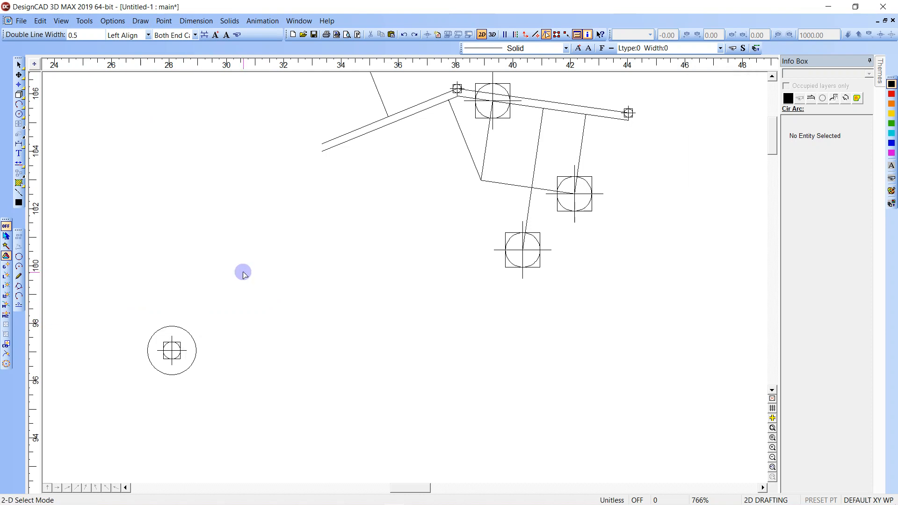
Place a Circle-type point mark of size 0.5 at the circle's centre.
key("space")
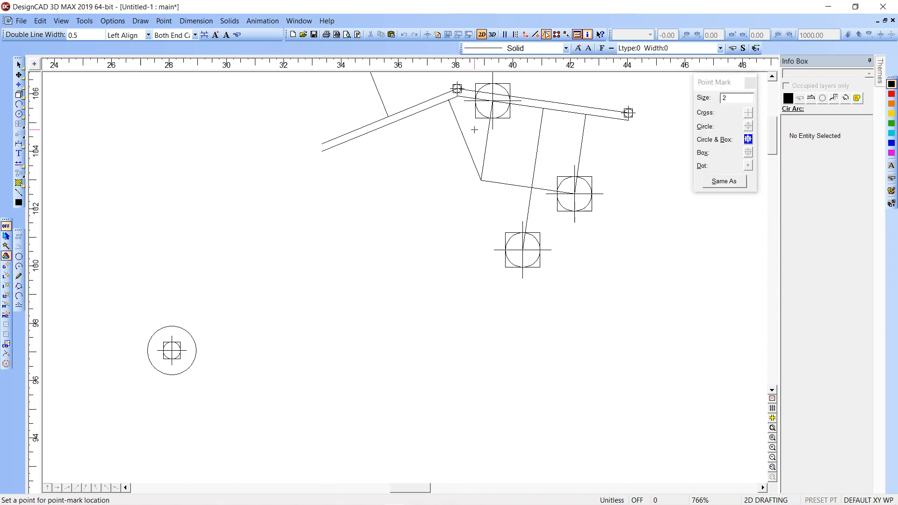
left_click(724, 96)
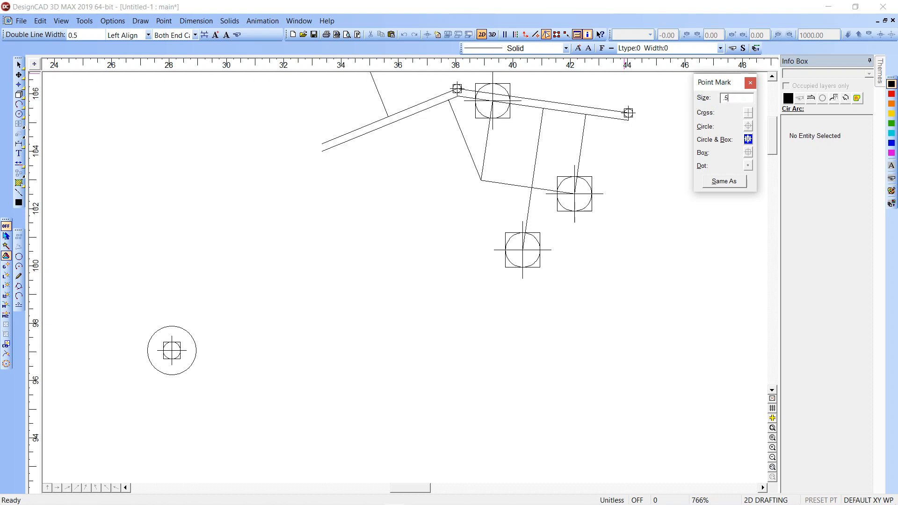
left_click(749, 125)
left_click(171, 350)
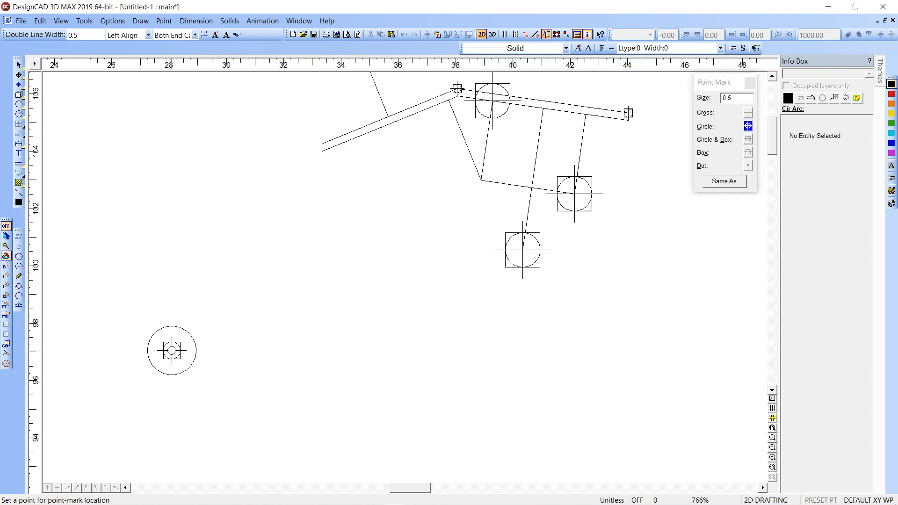
key("Escape")
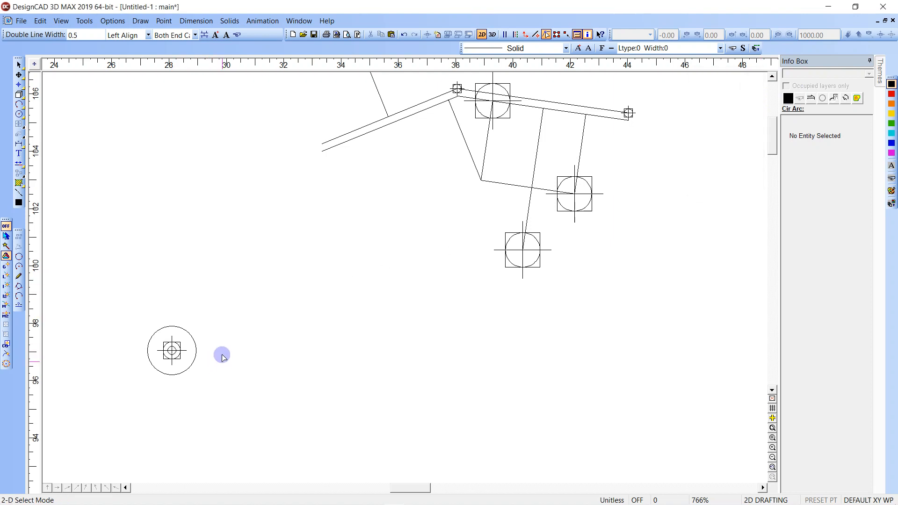
Convert the circle to a vector with Vector Convert and check the point mark left at its centre.
left_click(190, 335)
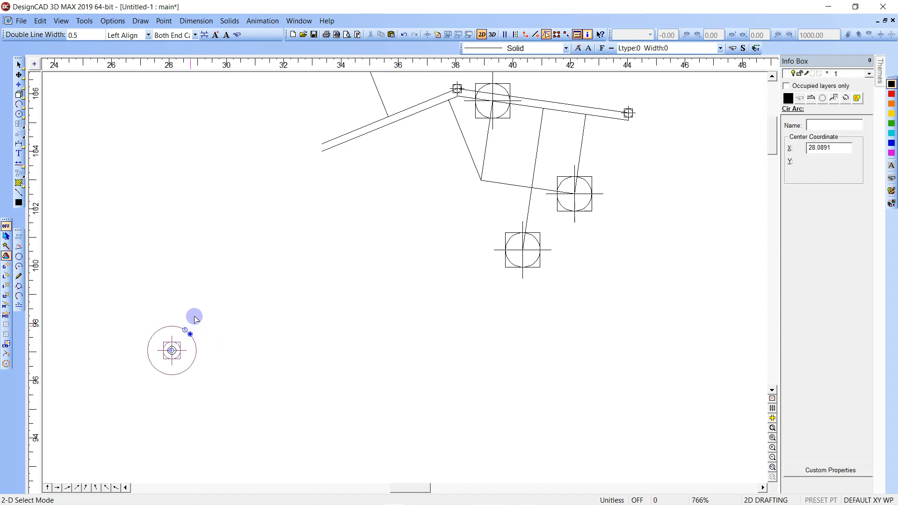
left_click(41, 21)
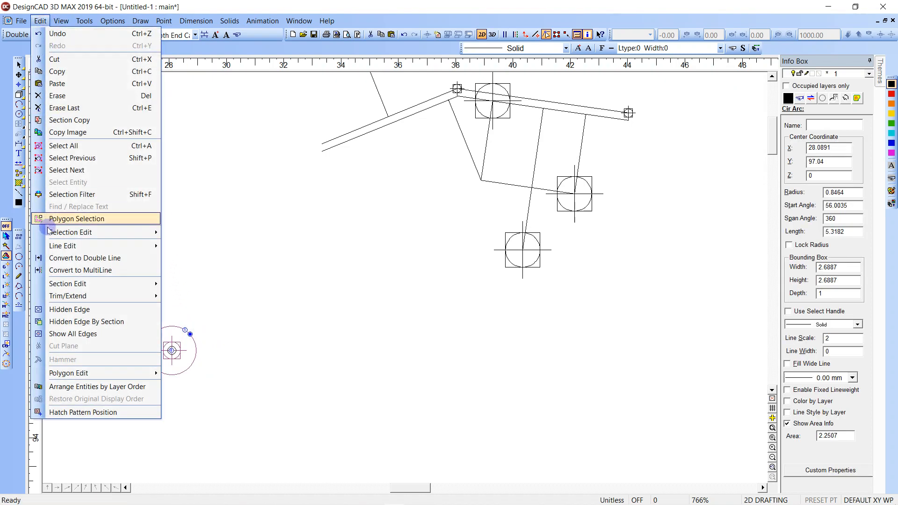
mouse_move(55, 232)
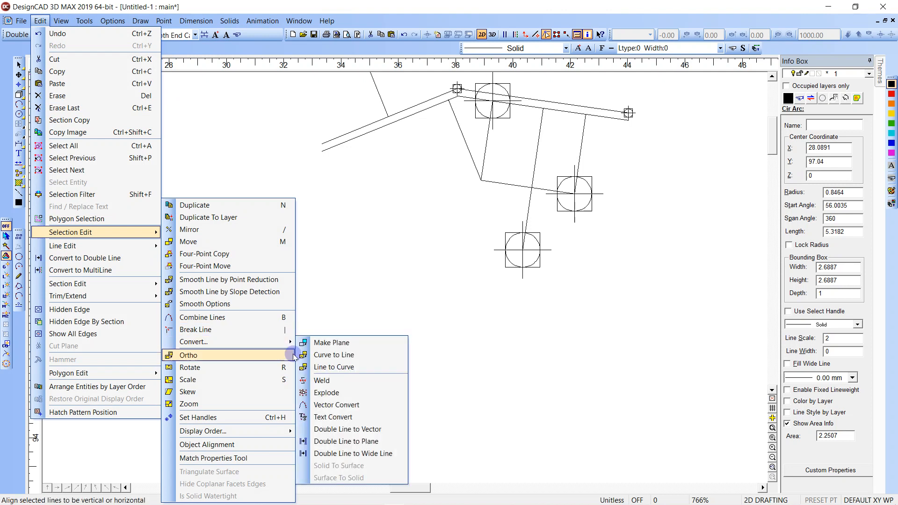
left_click(337, 405)
left_click(240, 354)
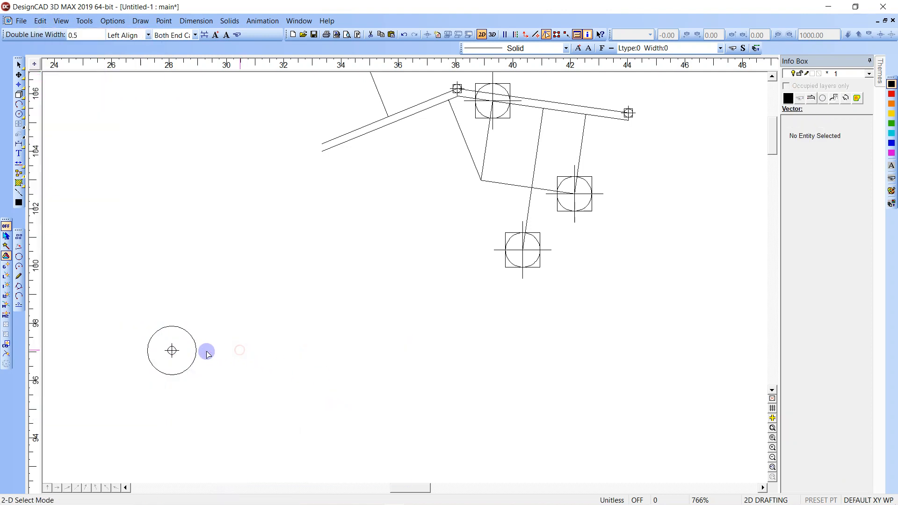
left_click(172, 350)
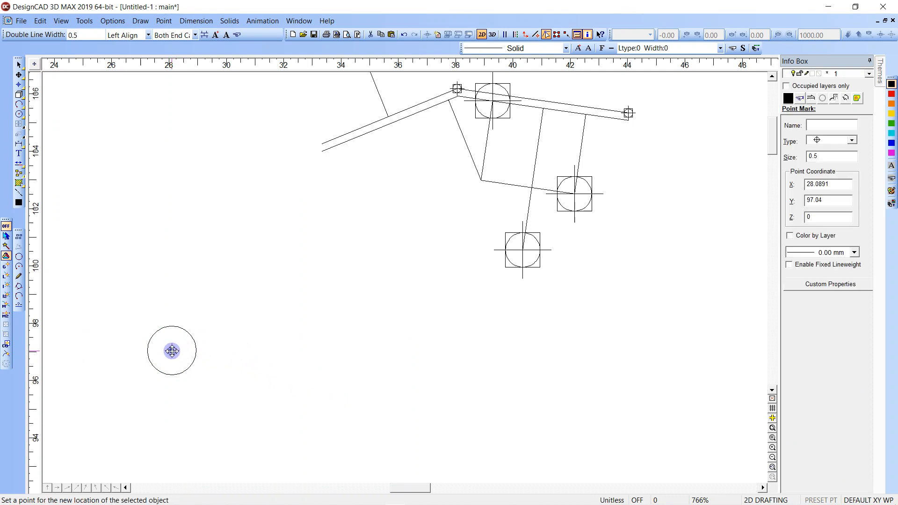
left_click(203, 383)
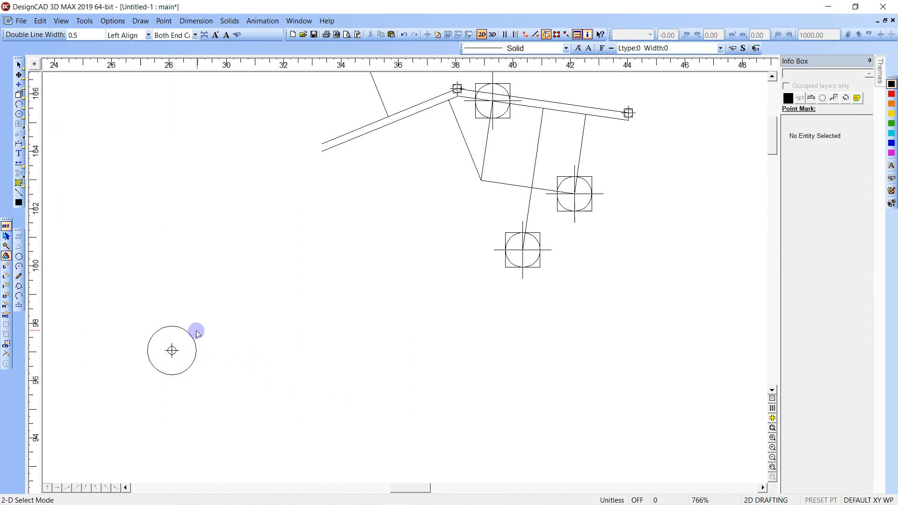
Group the converted circle with its centre point mark.
left_click_drag(194, 305, 140, 392)
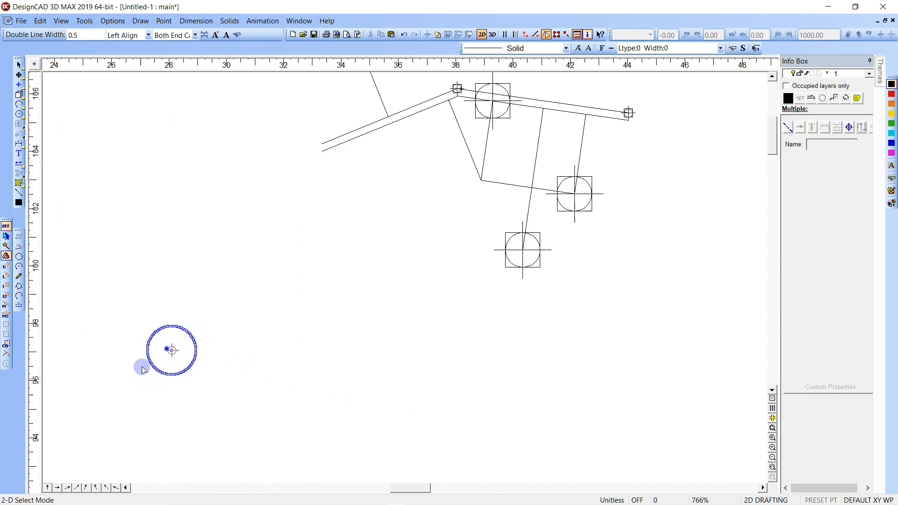
left_click(85, 21)
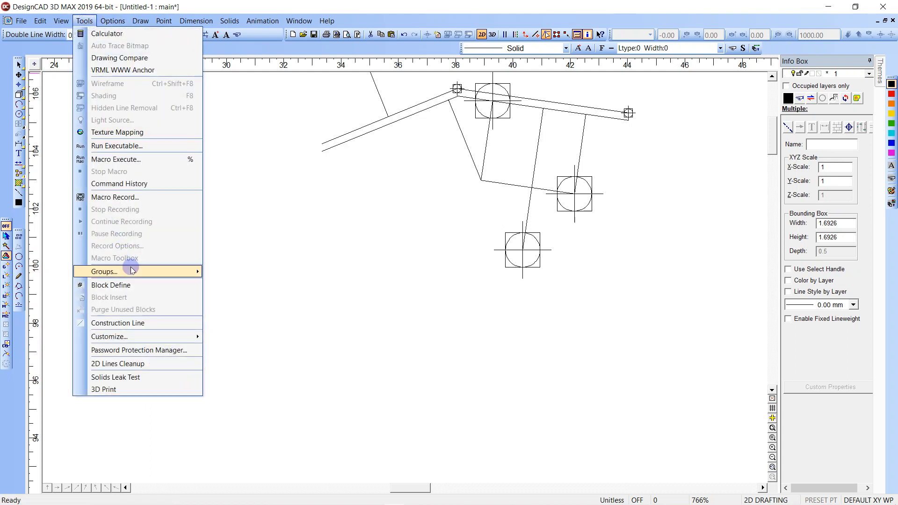
mouse_move(134, 272)
left_click(184, 347)
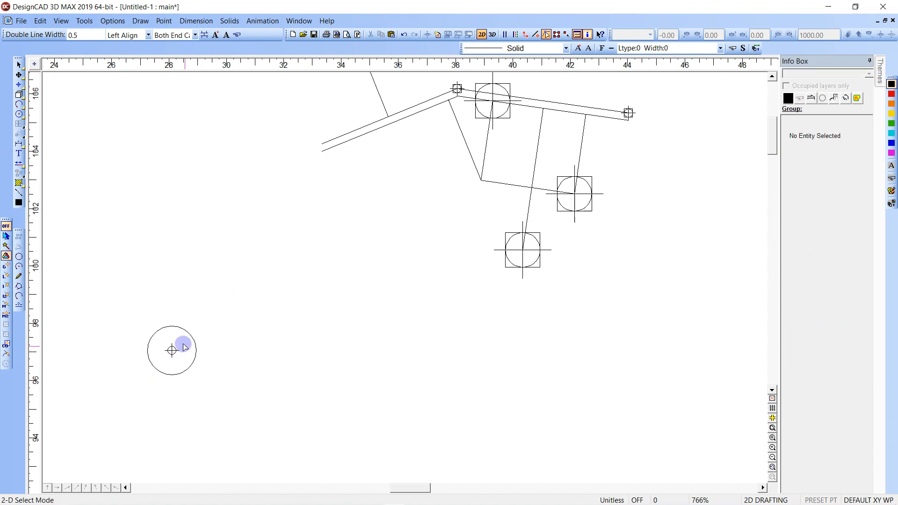
Move the grouped circle and centre mark up and right so the centre sits at about X 30.7, Y 98.2.
left_click(178, 329)
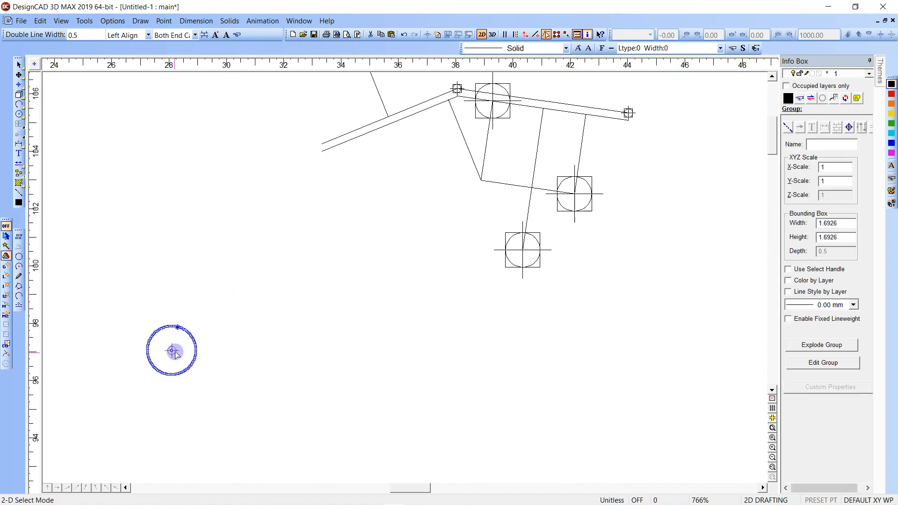
left_click_drag(172, 349, 247, 315)
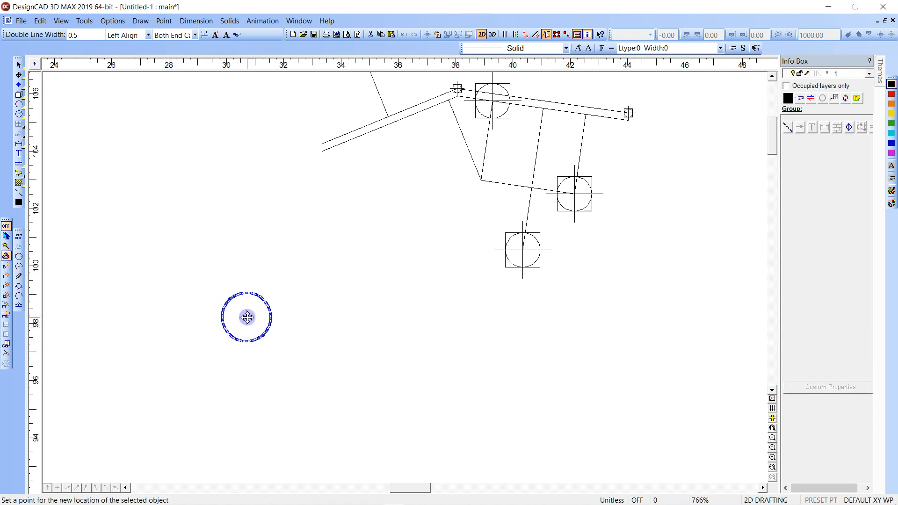
left_click(294, 313)
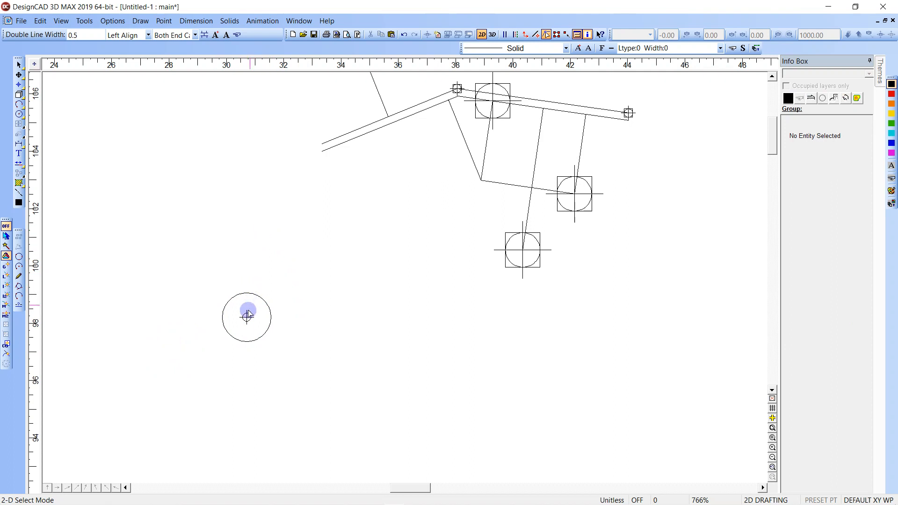
key("v")
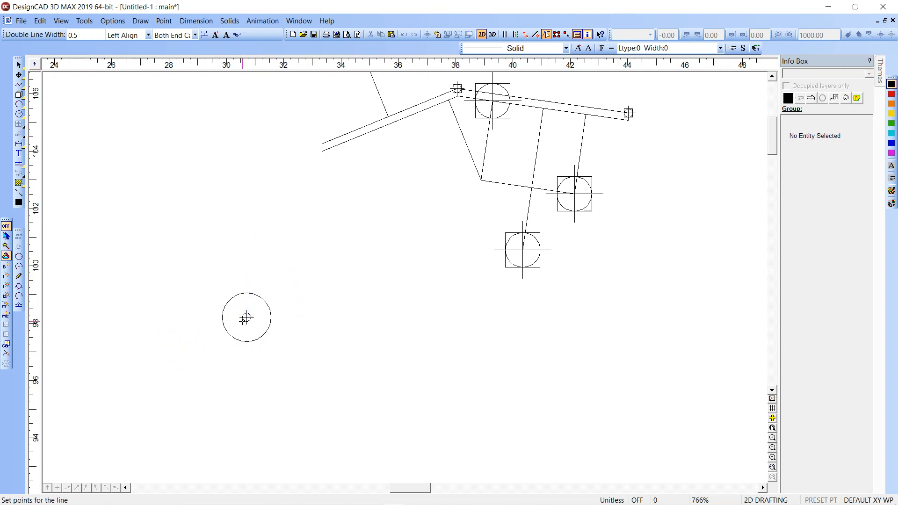
key("Escape")
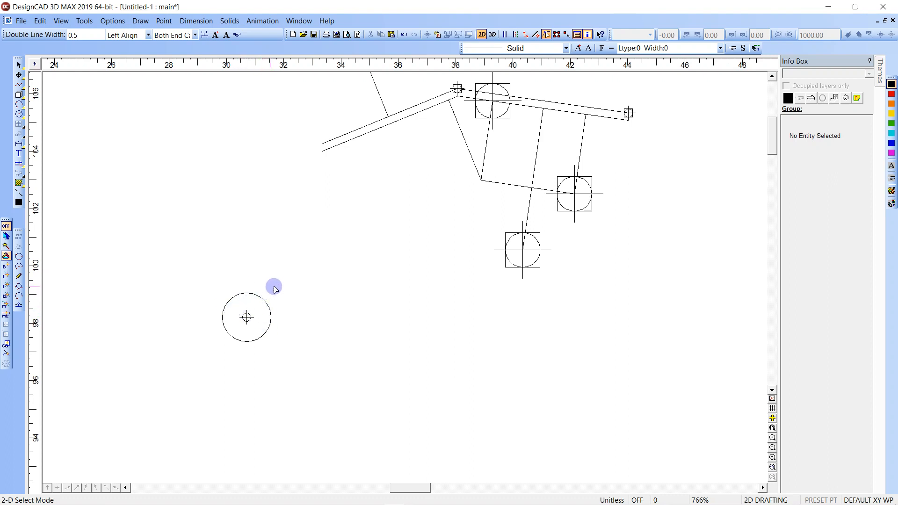
left_click(141, 21)
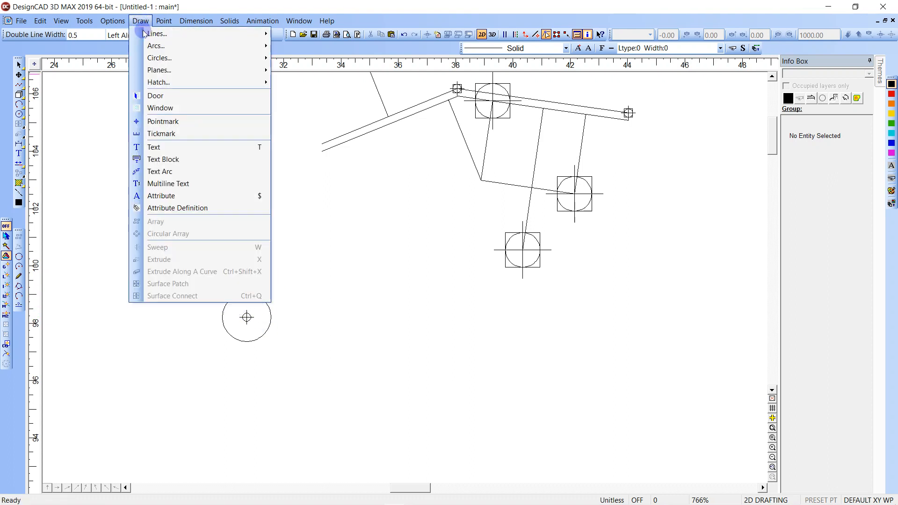
key("Escape")
key("o")
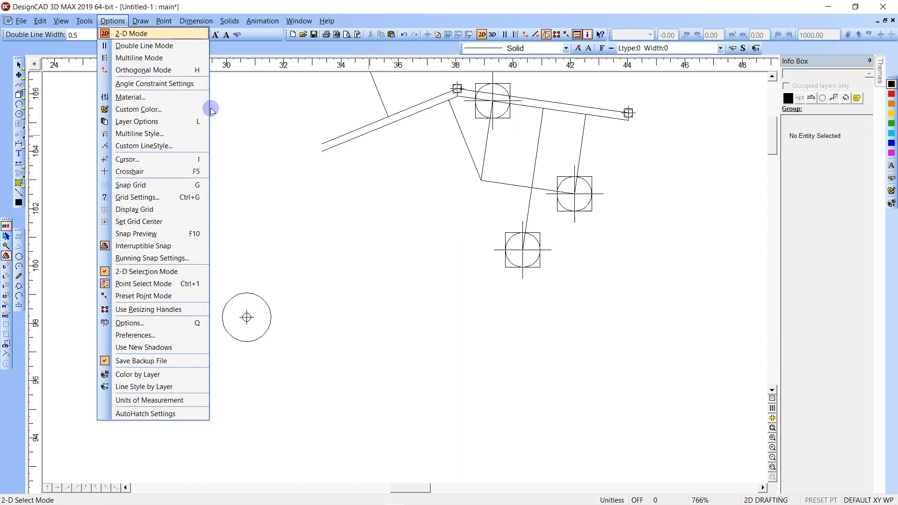
left_click(253, 181)
Draw a circle as a Plane with a radius of about 1.15 units, to the right of the grouped circle.
key("o")
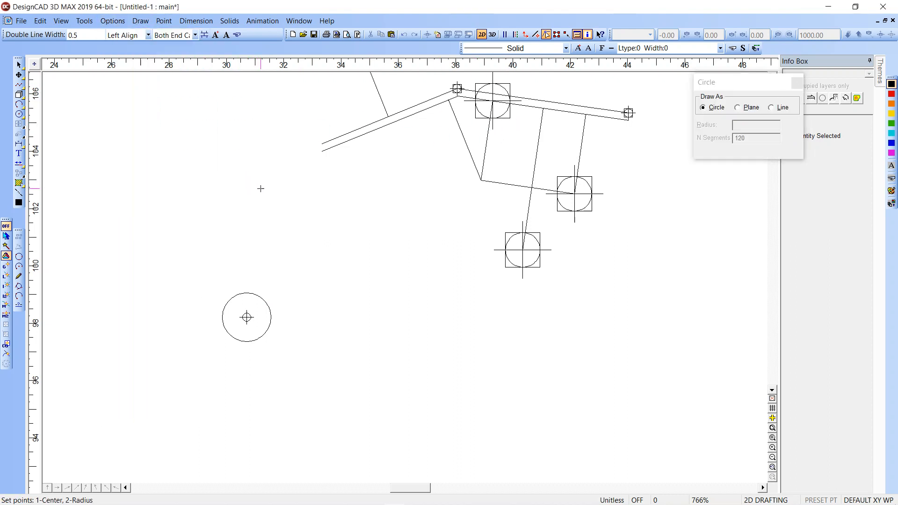
left_click(741, 107)
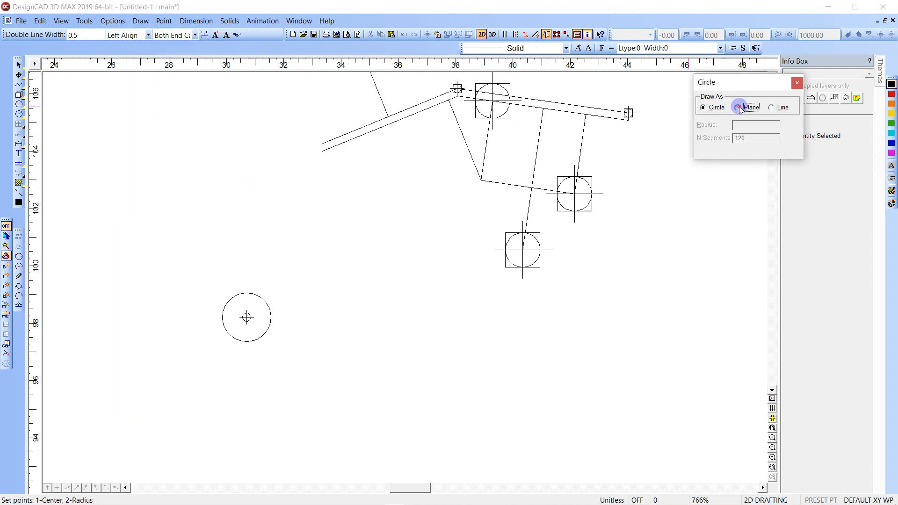
left_click(371, 305)
left_click(380, 274)
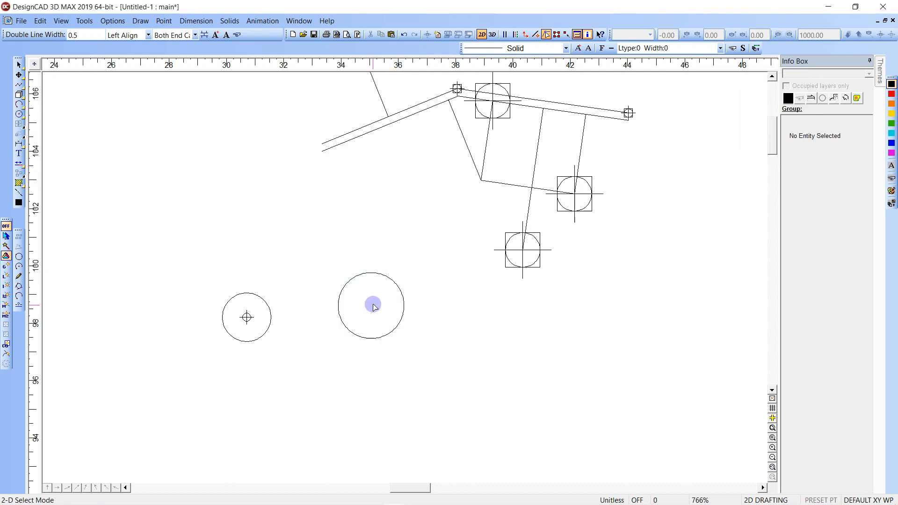
Draw a true circle, not a Plane, with a radius of about 1.5 units, centred near X 36.9, Y 96.3.
key("o")
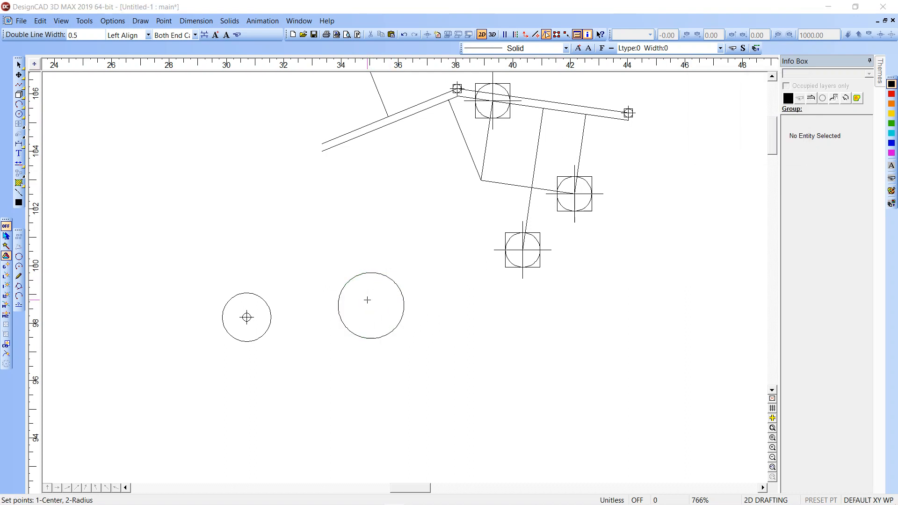
left_click(703, 108)
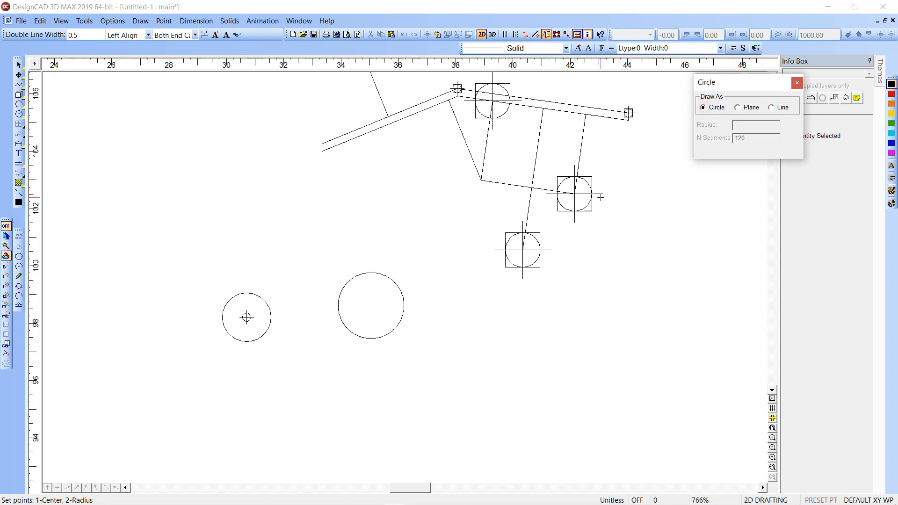
left_click(424, 372)
left_click(455, 344)
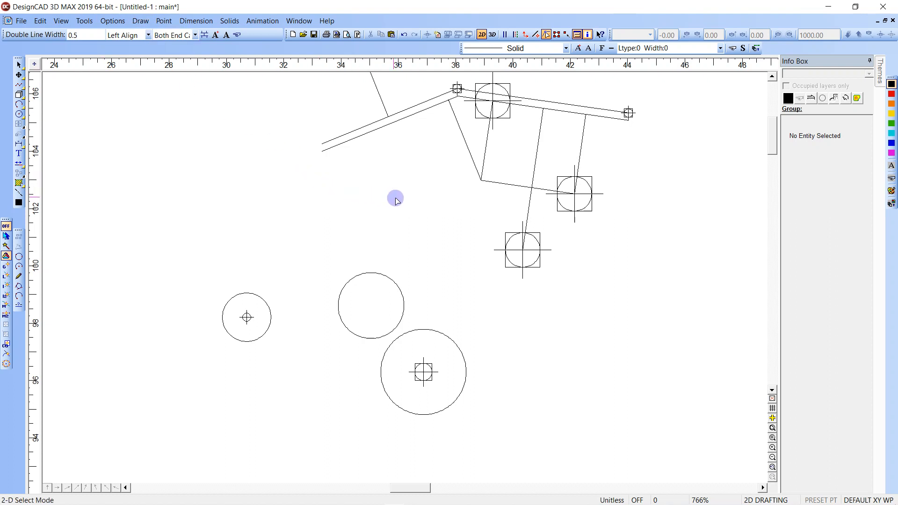
left_click(19, 85)
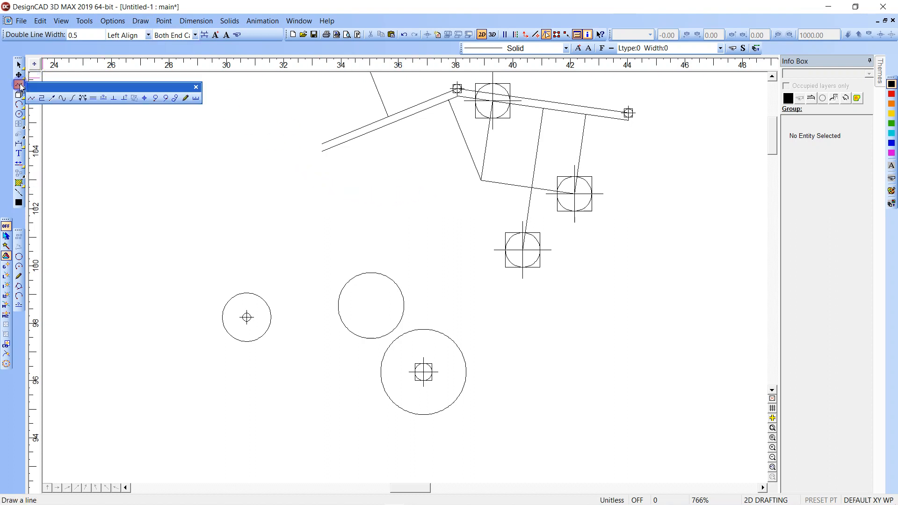
left_click(136, 100)
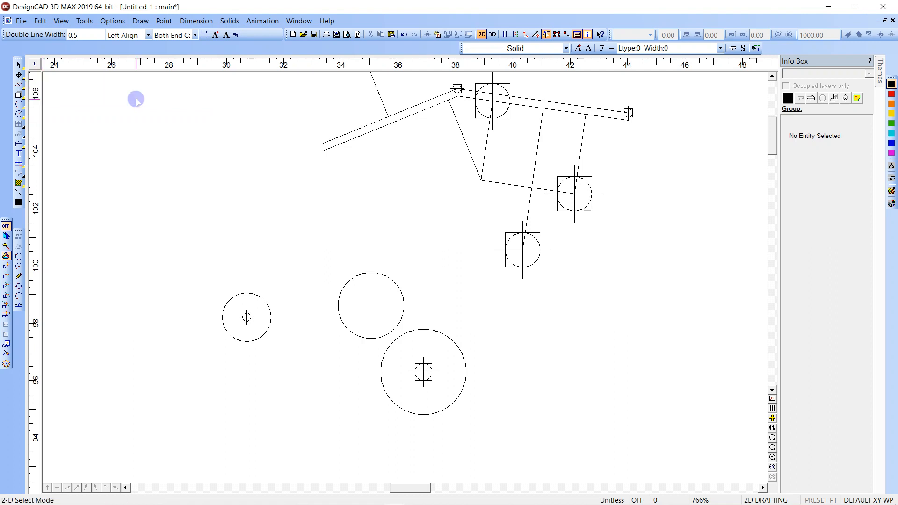
left_click(19, 84)
left_click(135, 101)
left_click(18, 85)
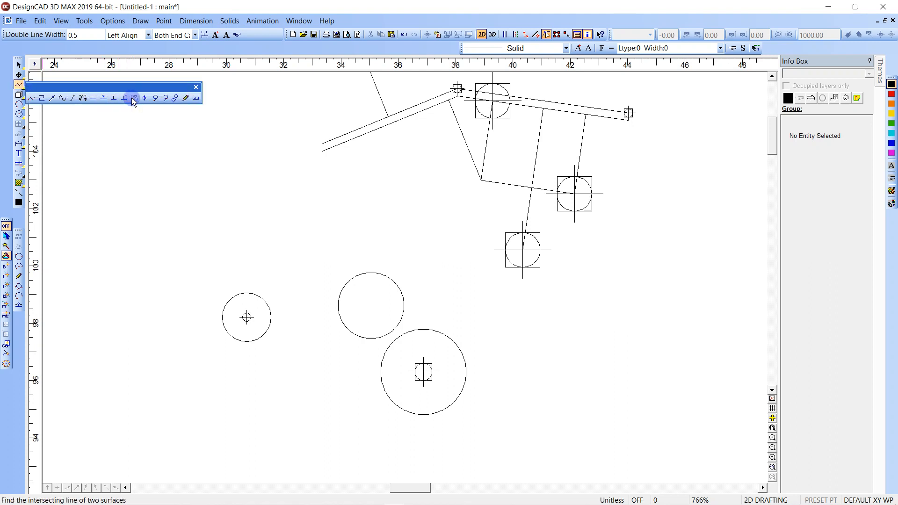
left_click(155, 98)
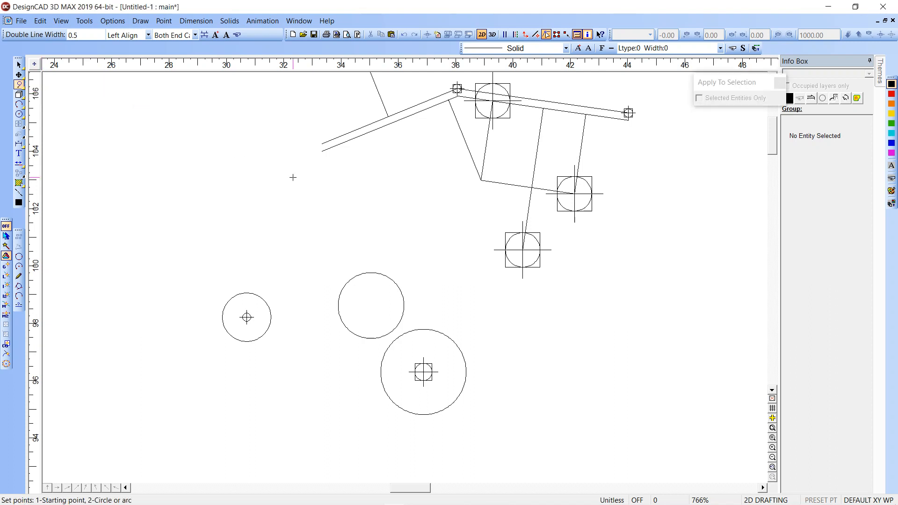
key("Escape")
Compare the three circles by selecting each, and delete the Plane circle and the grouped circle.
left_click(360, 275)
key("Escape")
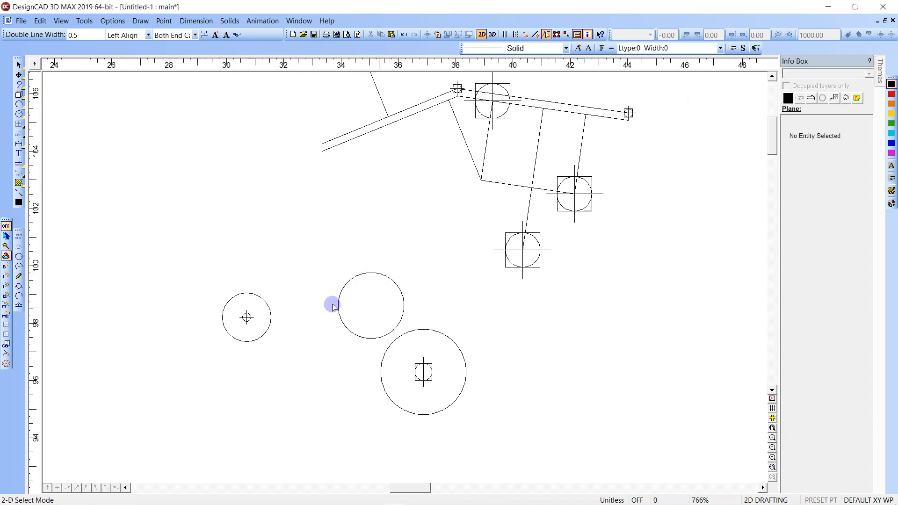
left_click(260, 296)
key("Escape")
left_click(423, 335)
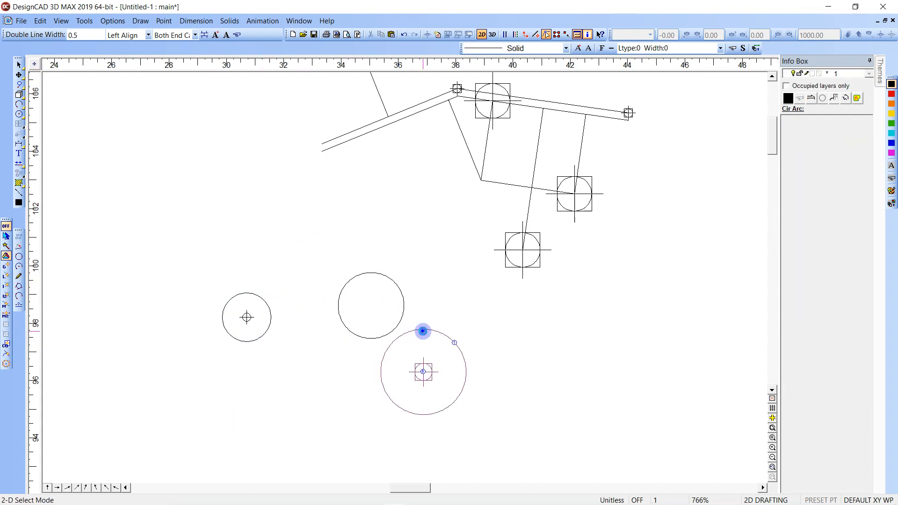
key("Escape")
left_click(388, 274)
key("Delete")
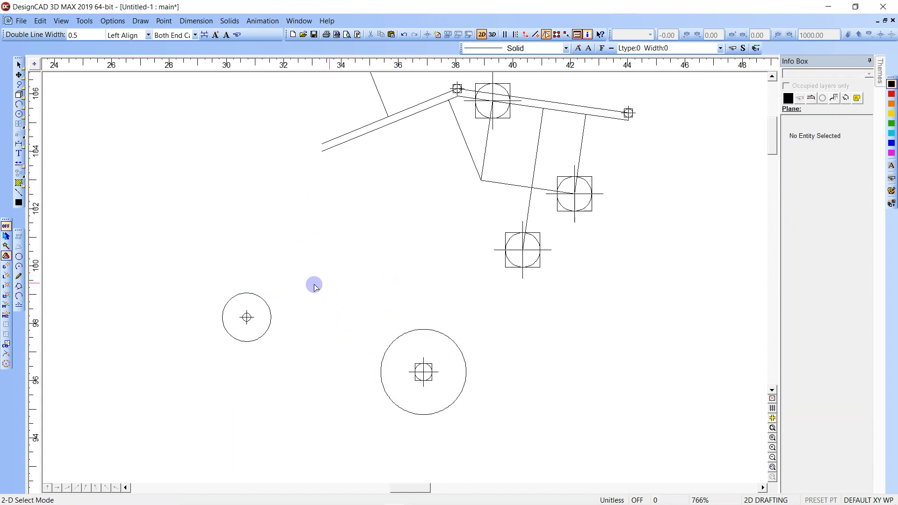
left_click(258, 304)
key("Delete")
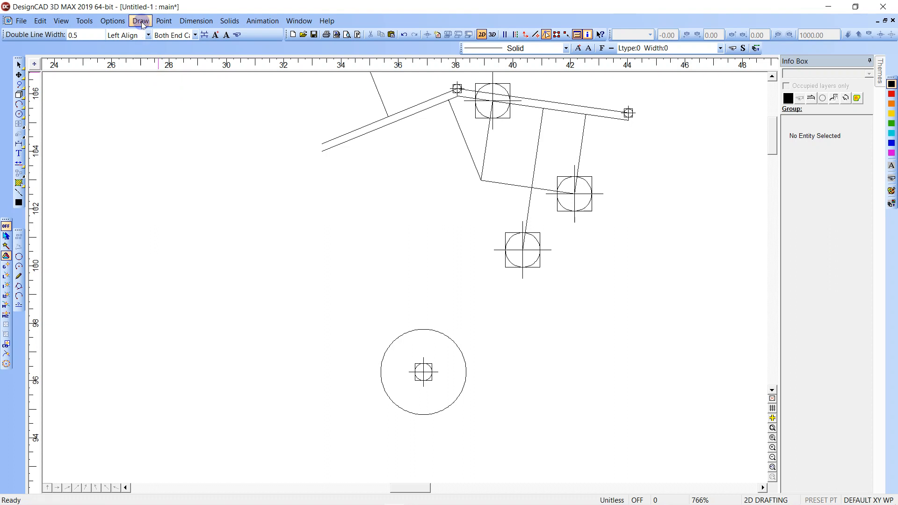
Draw two tangent lines from the lower end of the double line to opposite sides of the large circle.
left_click(19, 85)
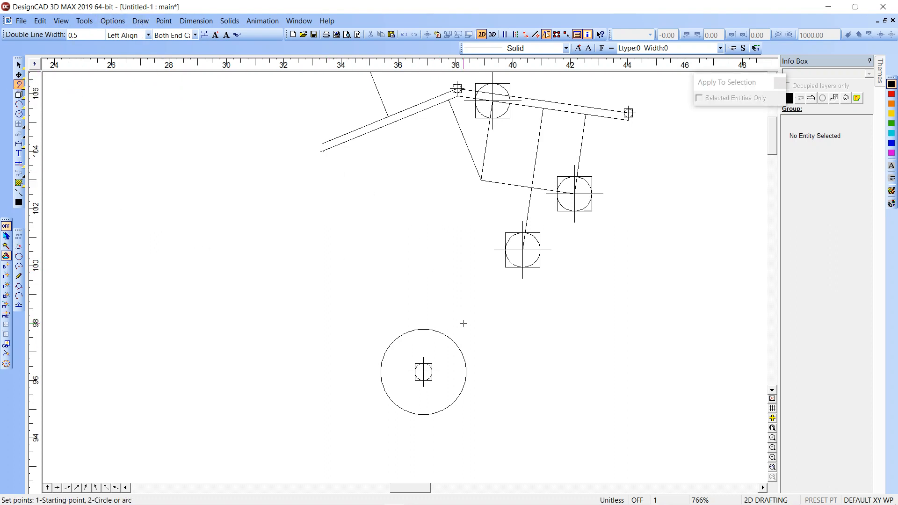
left_click(453, 339)
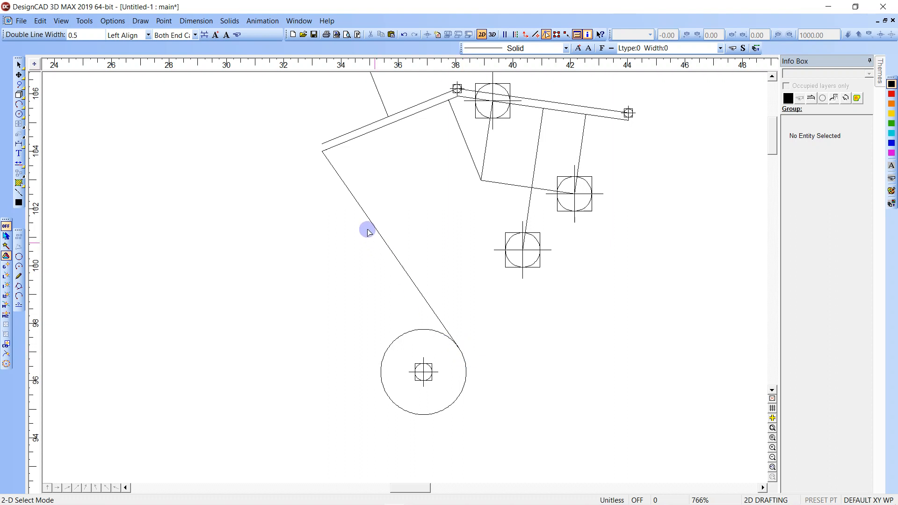
key("space")
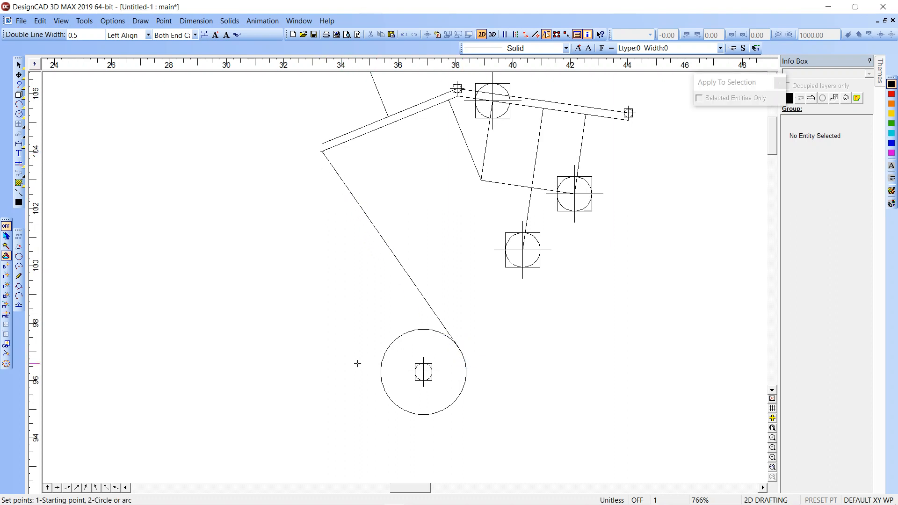
left_click(378, 378)
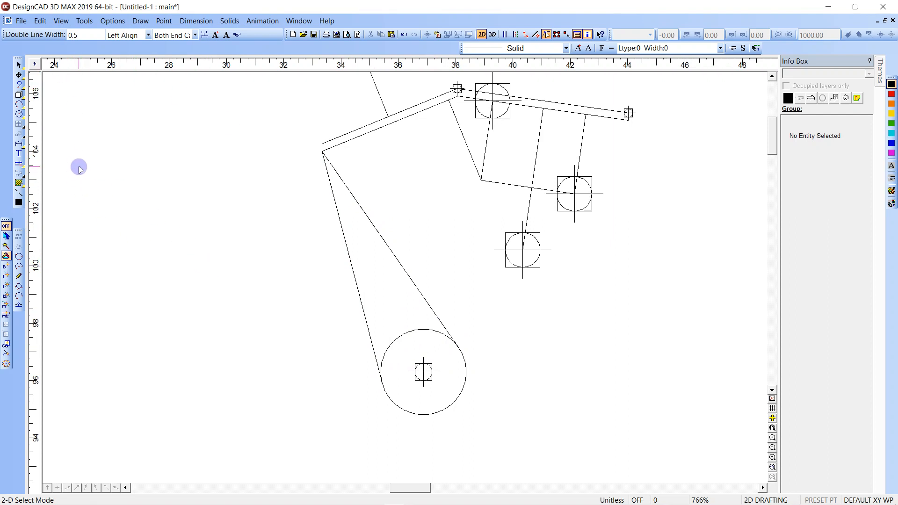
Draw a small circle with a radius of about 0.44 units, centred near X 29.5, Y 98.4.
key("c")
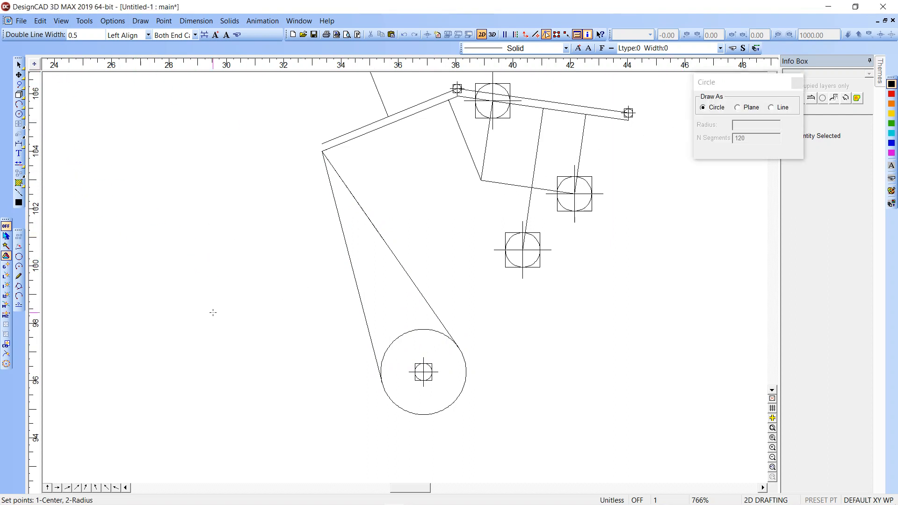
left_click(213, 312)
left_click(214, 300)
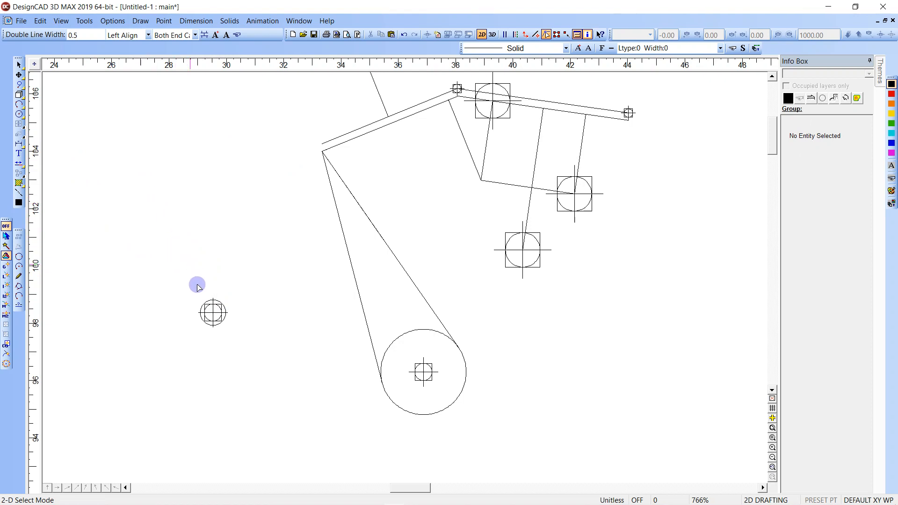
left_click(212, 312)
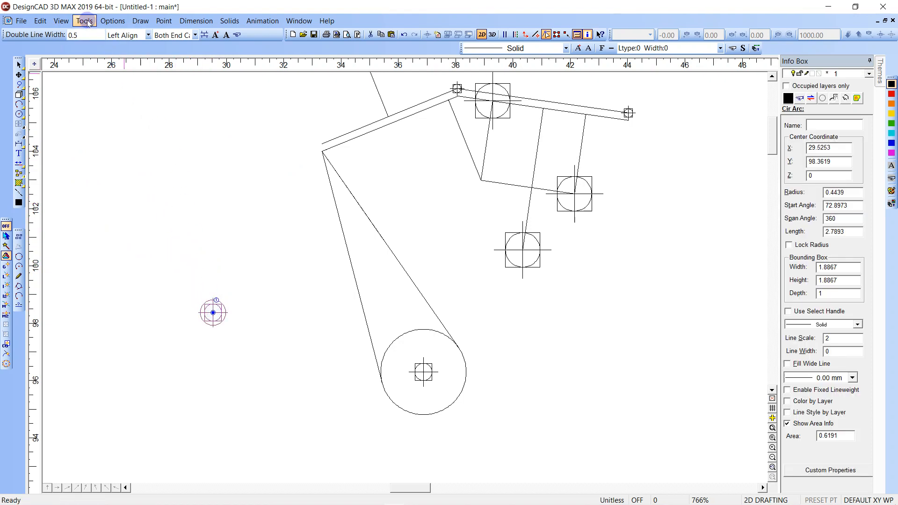
left_click(112, 21)
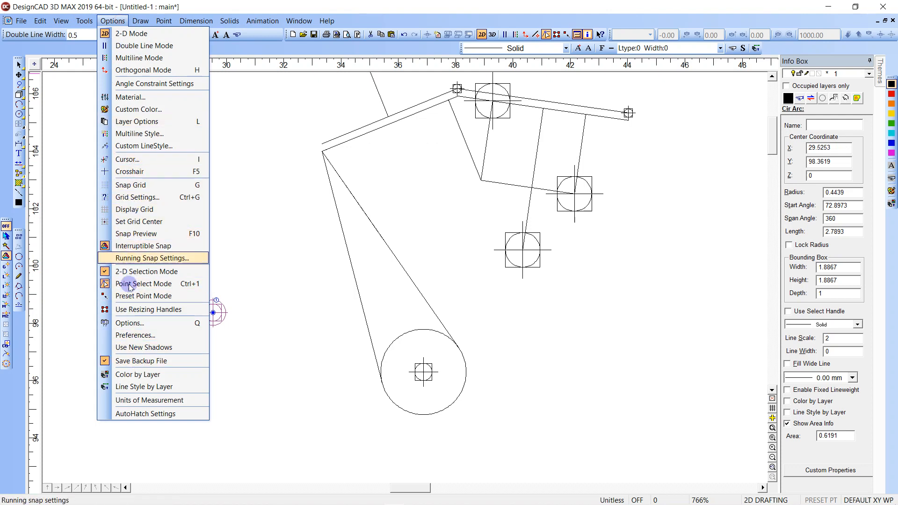
left_click(130, 323)
key("Escape")
key("Escape")
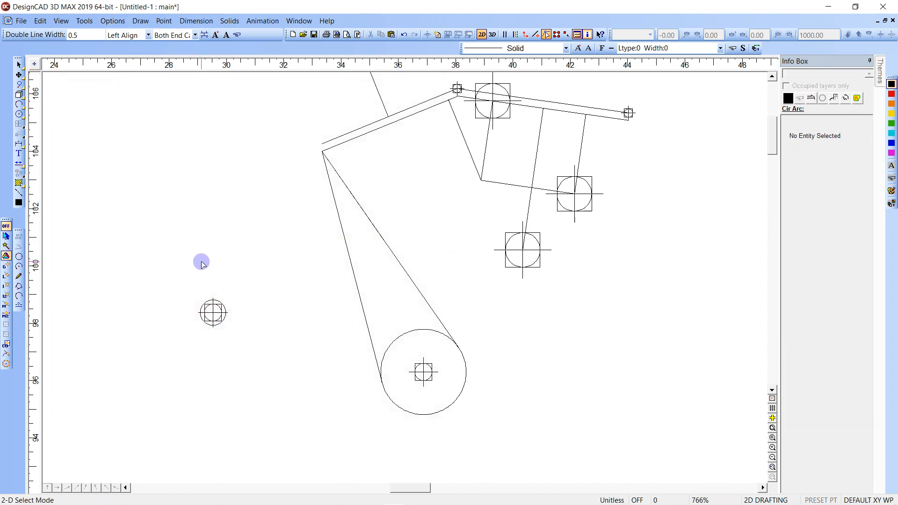
key("o")
key("Escape")
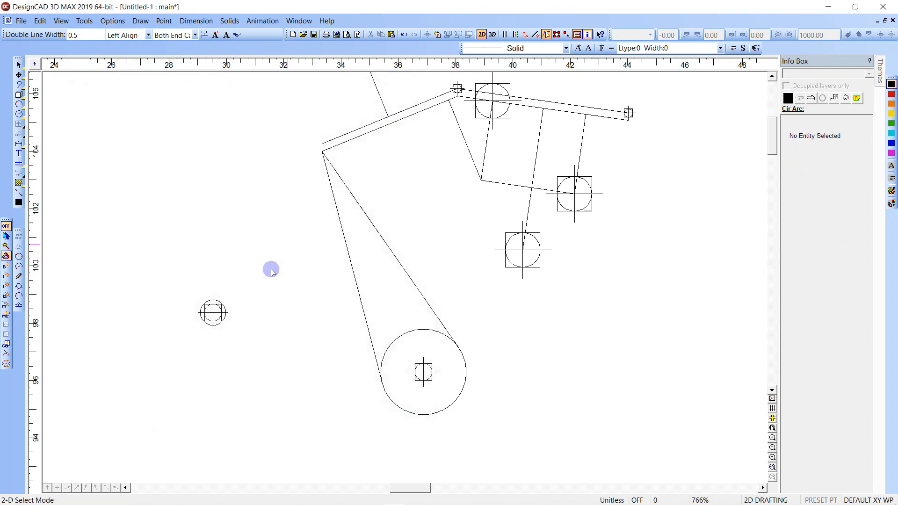
Draw a two-segment line above the small circle, with segments about 3.7 and 3.1 units long.
key("l")
left_click(248, 280)
left_click(215, 179)
left_click(152, 239)
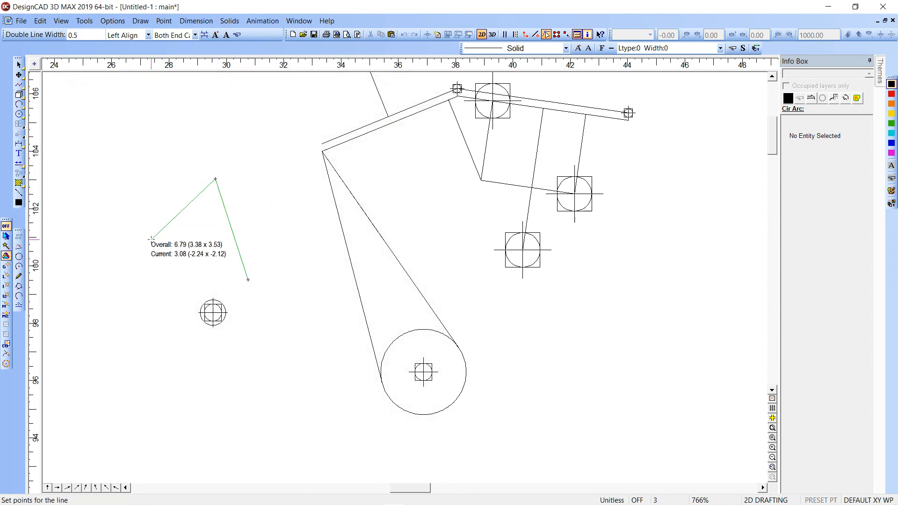
Change the center mark size in the view options so marks draw as dots, keeping center marks enabled, and finish the two-segment line.
key("o")
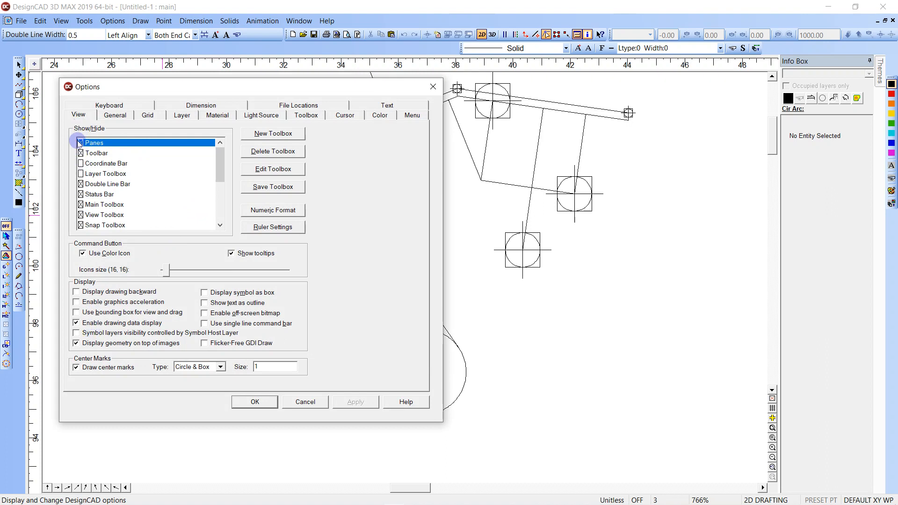
left_click(77, 370)
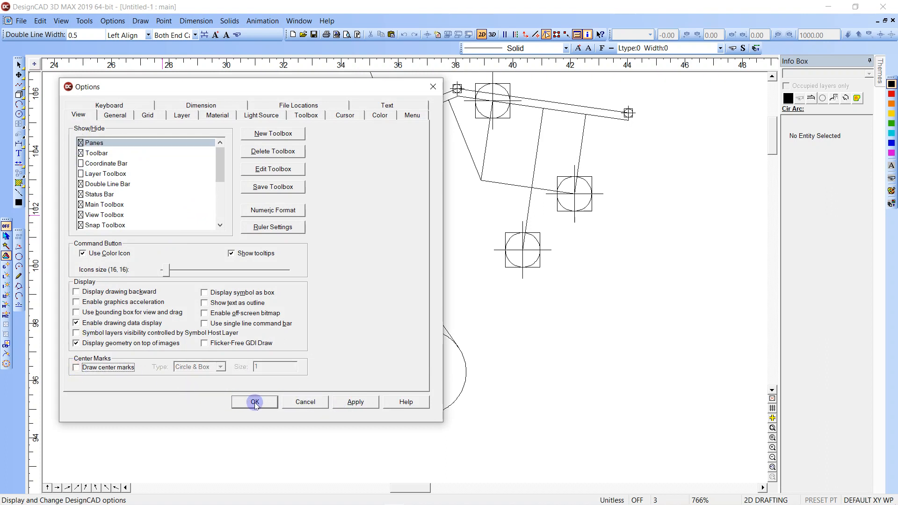
left_click(77, 368)
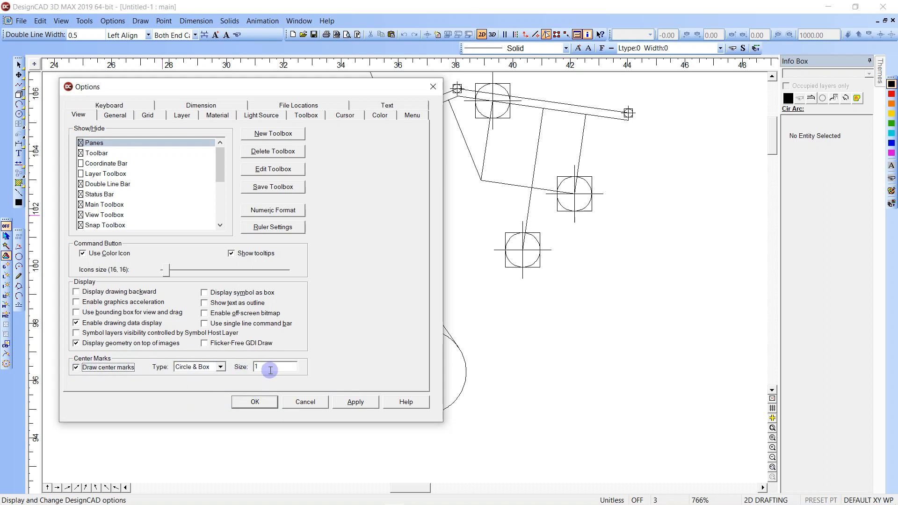
left_click_drag(263, 366, 239, 370)
key("Return")
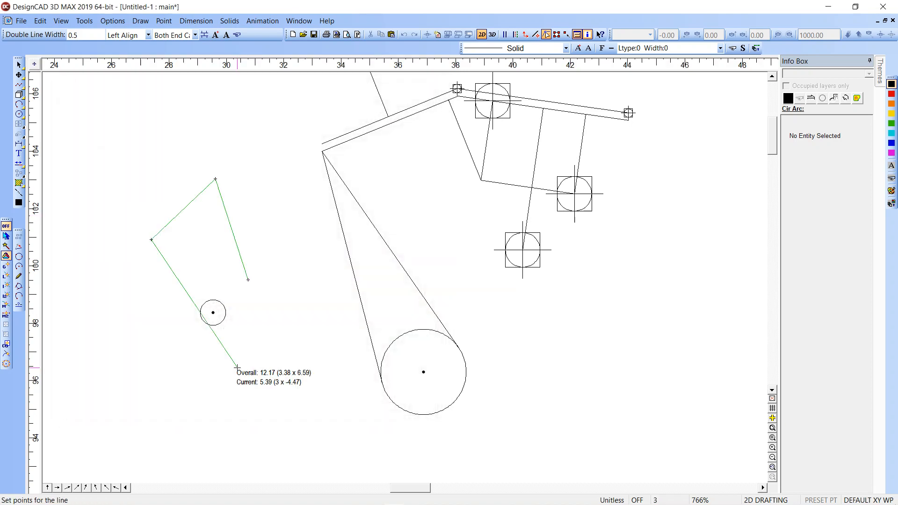
key("Return")
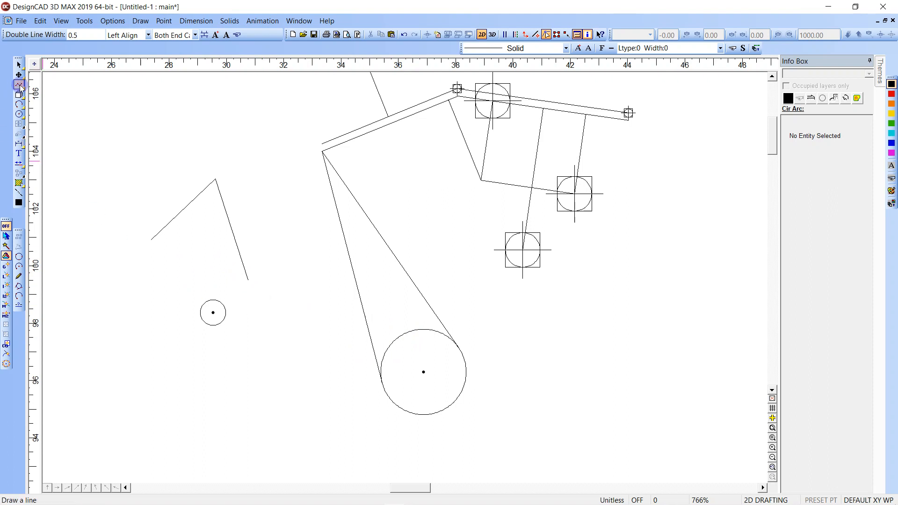
Draw upper and lower lines tangent to both the small circle and the large circle.
left_click_drag(21, 87, 175, 96)
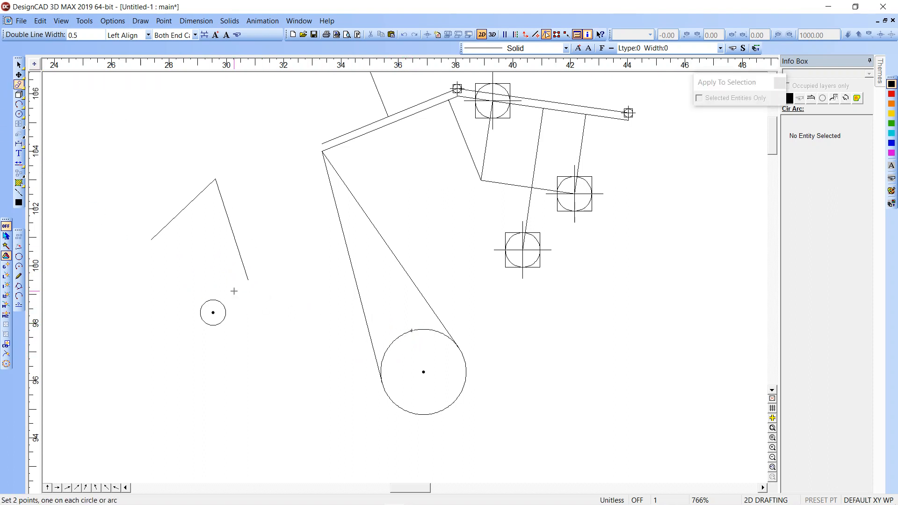
left_click(216, 301)
key("space")
left_click(408, 409)
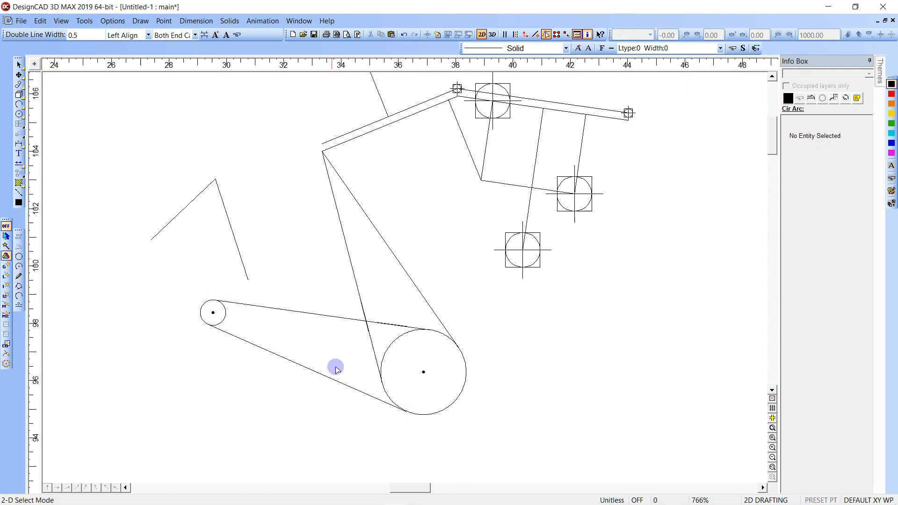
Sketch four freehand wavy curves around the area to the left of and below the small circle.
left_click(18, 85)
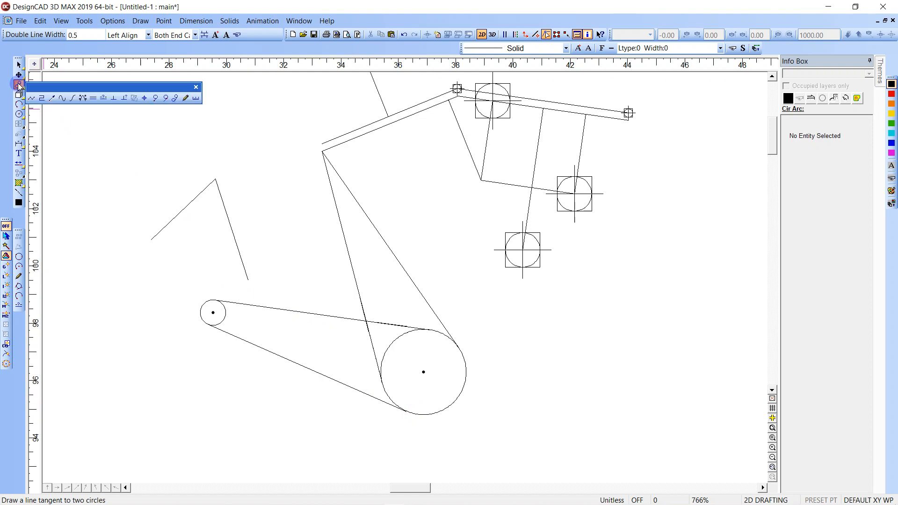
left_click(187, 99)
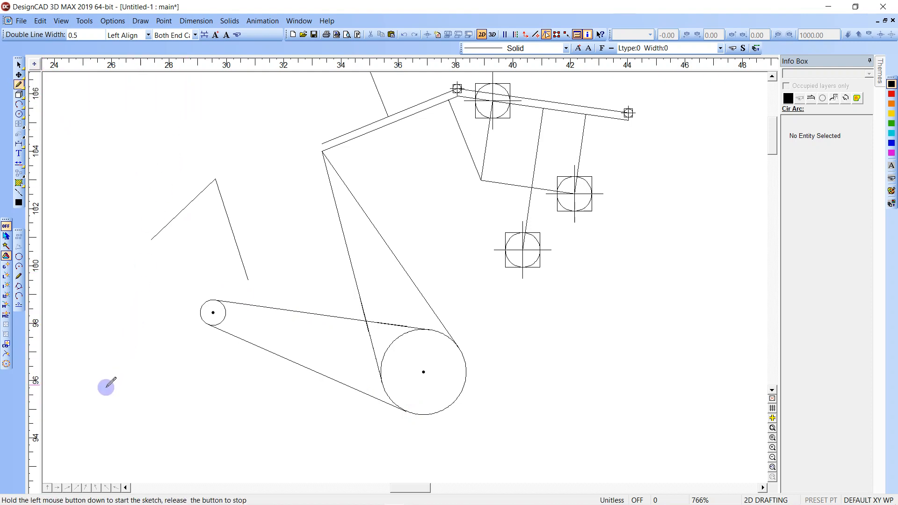
mouse_move(107, 387)
left_mouse_down()
mouse_move(151, 386)
mouse_move(179, 372)
left_mouse_up()
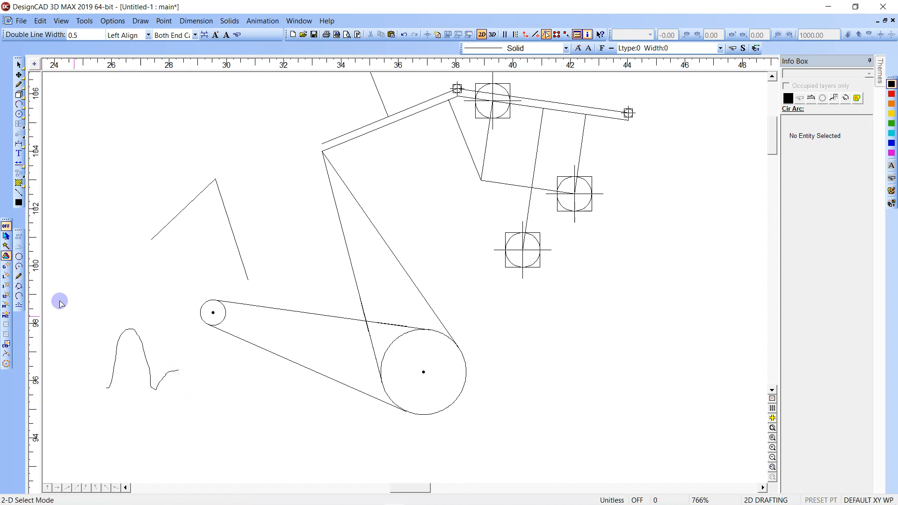
left_click(19, 276)
left_click_drag(74, 304, 139, 296)
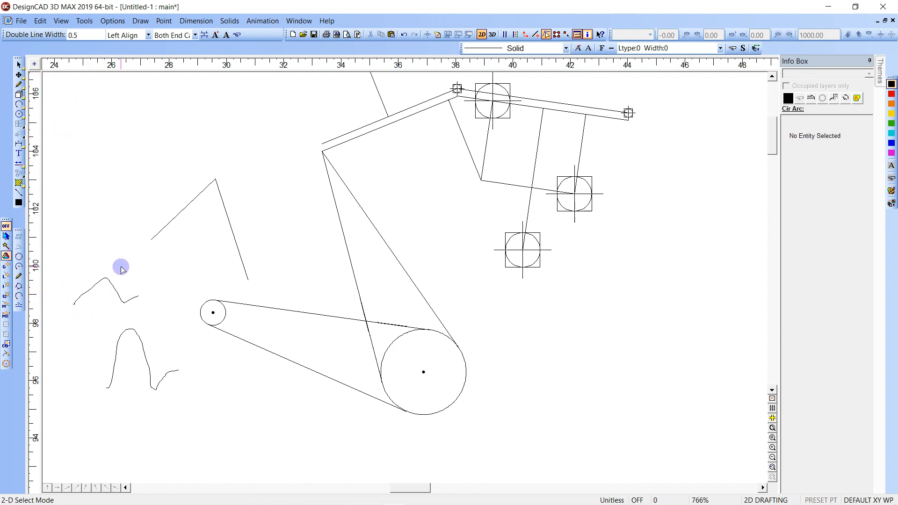
mouse_move(159, 422)
left_mouse_down()
mouse_move(205, 394)
mouse_move(263, 394)
left_mouse_up()
mouse_move(189, 434)
left_mouse_down()
mouse_move(253, 415)
mouse_move(338, 417)
left_mouse_up()
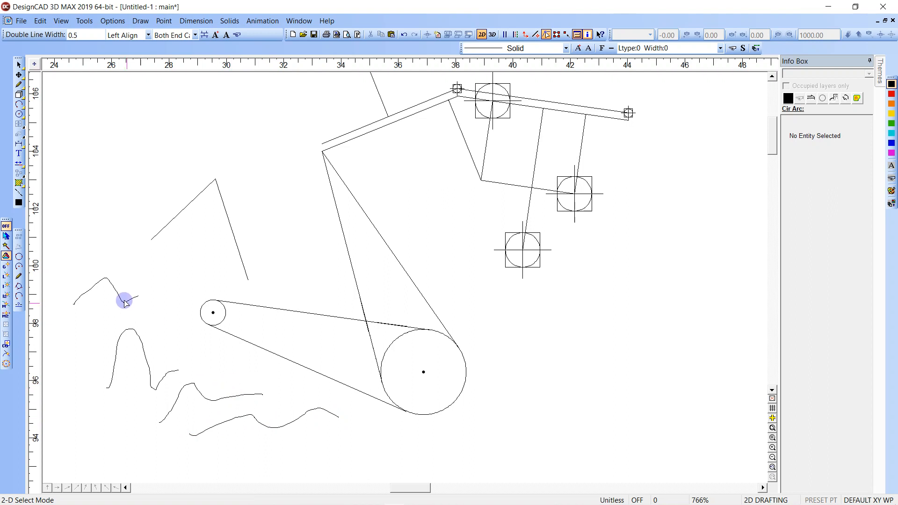
Smooth the four freehand curves together by point reduction with 10 points, converting them to curves, and deselect them.
mouse_move(123, 285)
left_mouse_down()
mouse_move(206, 442)
mouse_move(196, 429)
left_mouse_up()
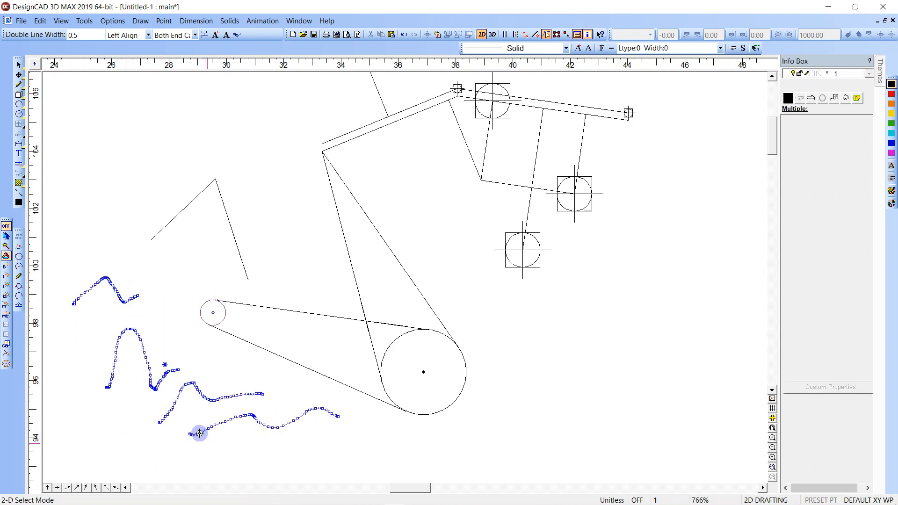
left_click(224, 316)
left_click(41, 21)
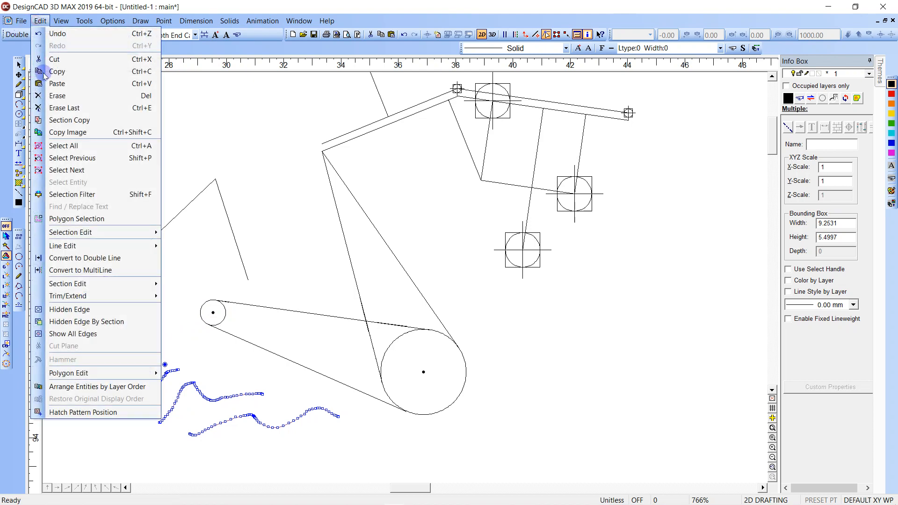
mouse_move(71, 233)
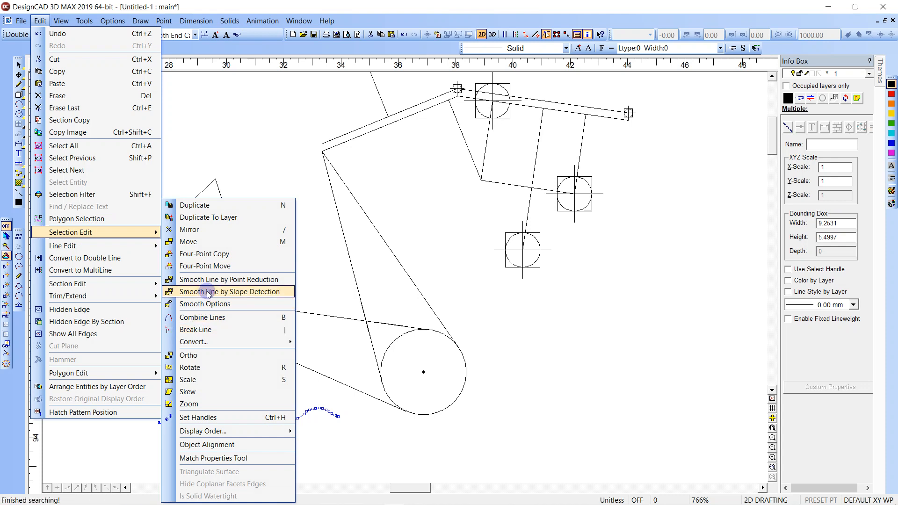
left_click(214, 280)
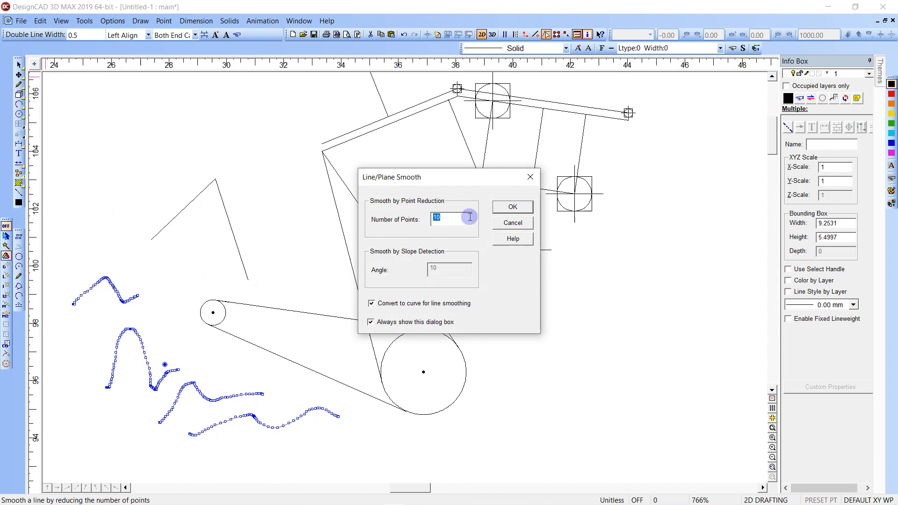
left_click(513, 207)
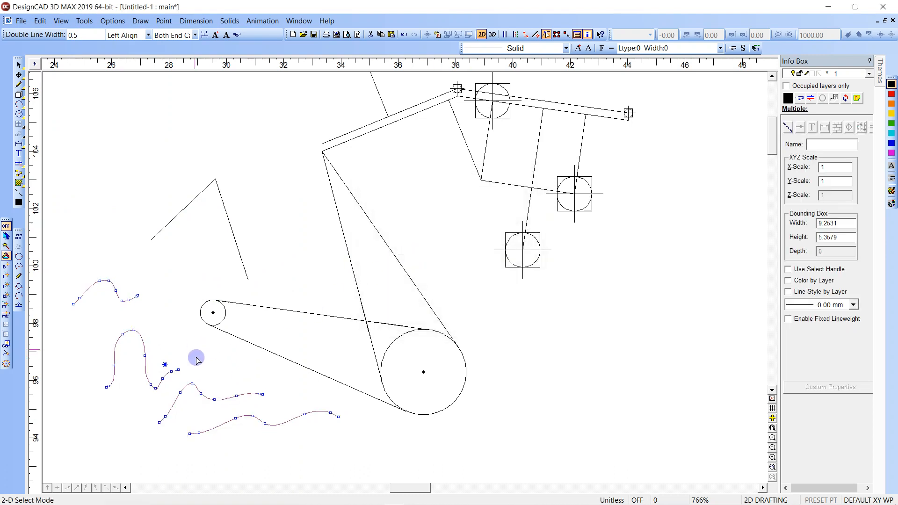
left_click(198, 381)
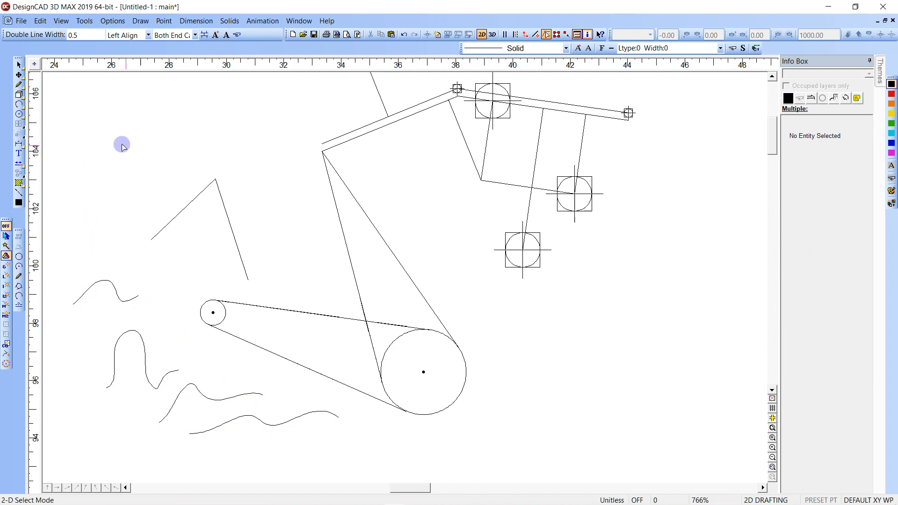
Draw a five-segment zigzag line about 5.7 units wide and 3.2 high above the freehand curves.
left_click(71, 223)
left_click(109, 151)
left_click(121, 224)
left_click(163, 141)
left_click(171, 198)
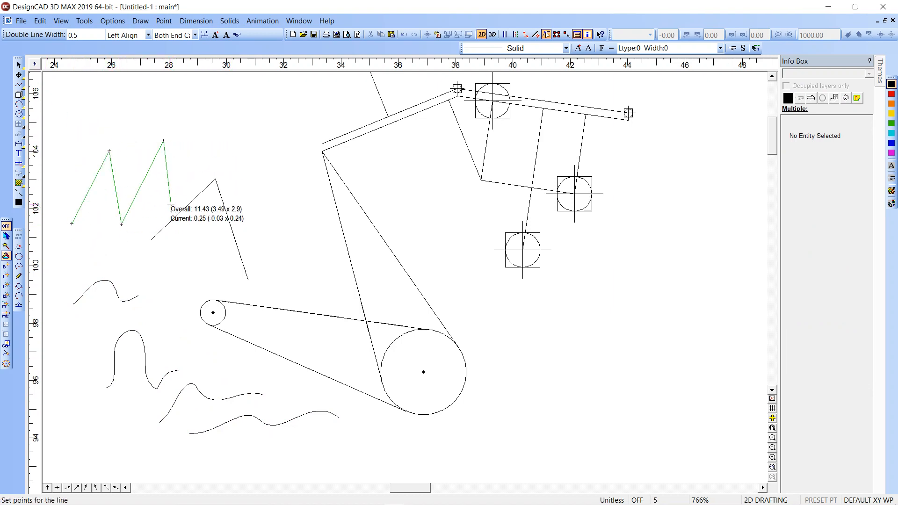
left_click(234, 134)
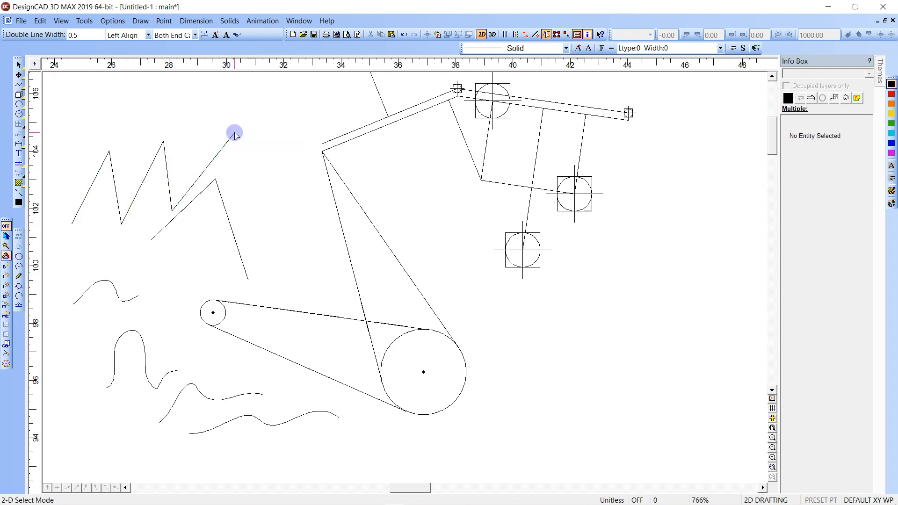
Smooth the zigzag line by slope detection with an angle of 30, converting it to a curve, and deselect it.
left_click(234, 133)
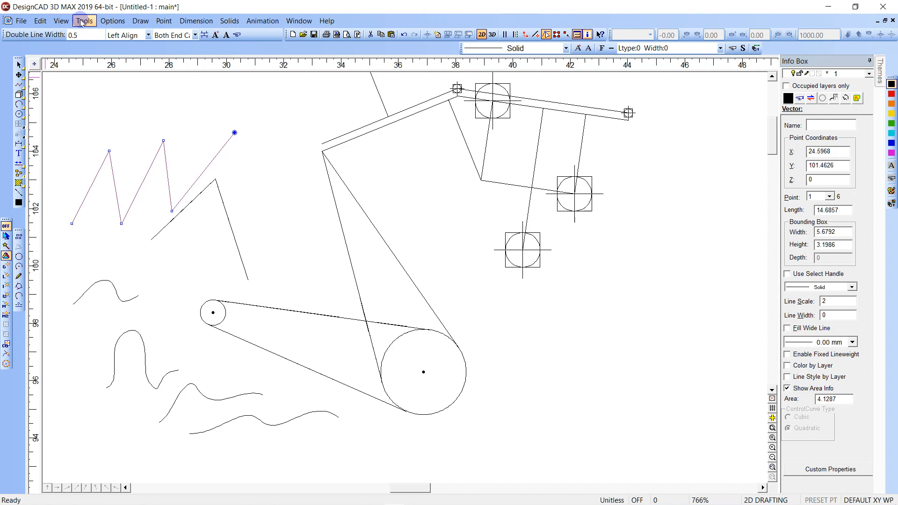
left_click(40, 21)
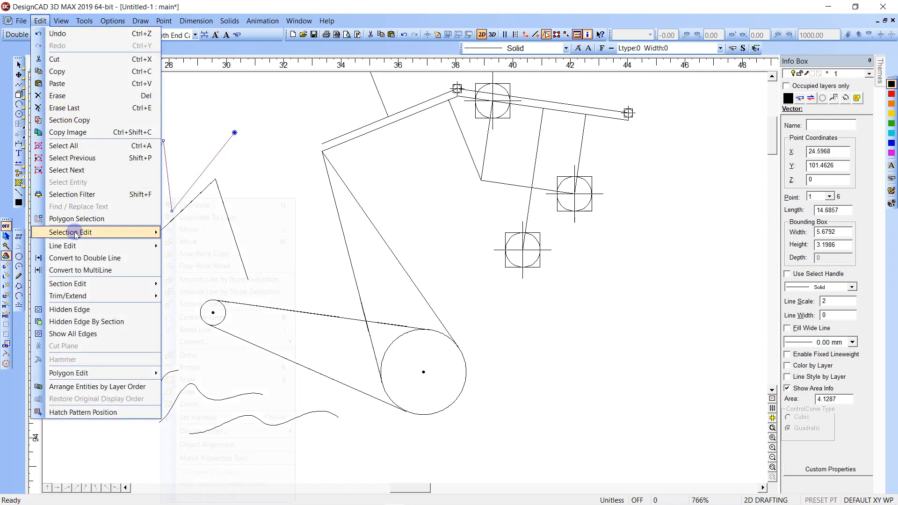
mouse_move(72, 233)
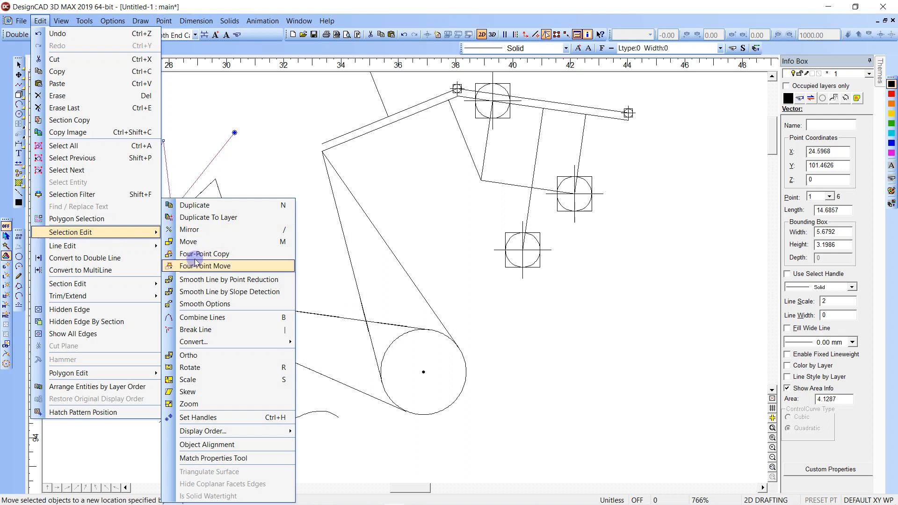
mouse_move(209, 345)
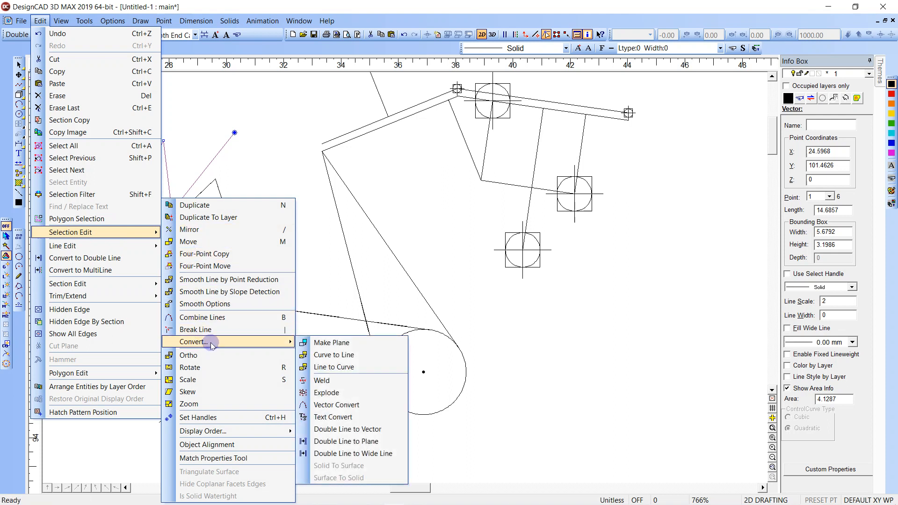
left_click(236, 292)
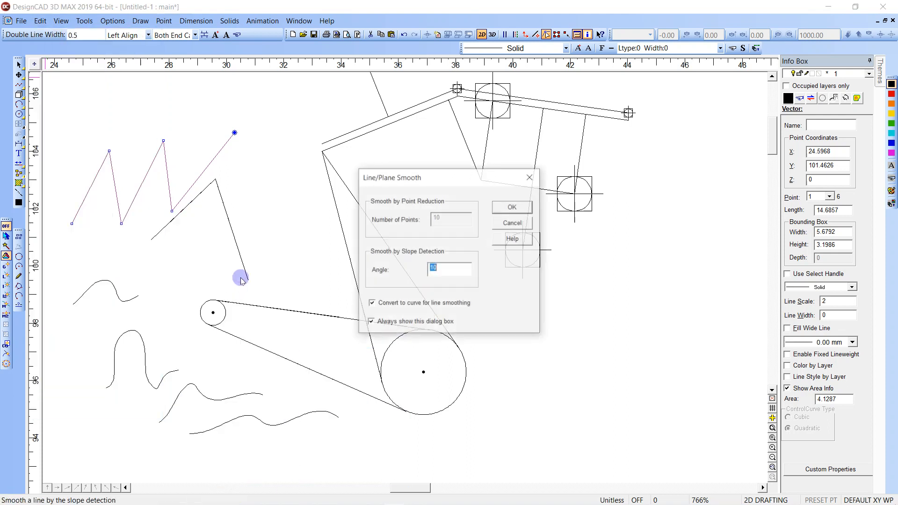
left_click(429, 268)
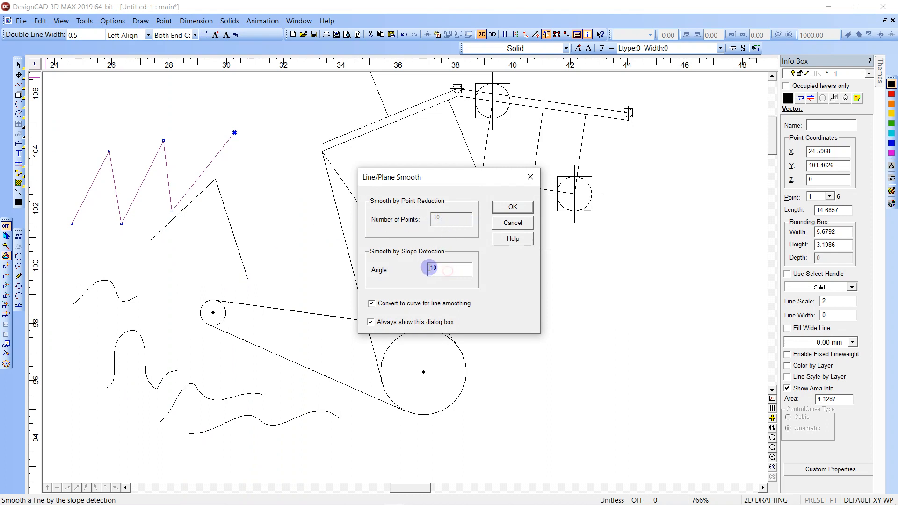
type("30")
left_click(522, 207)
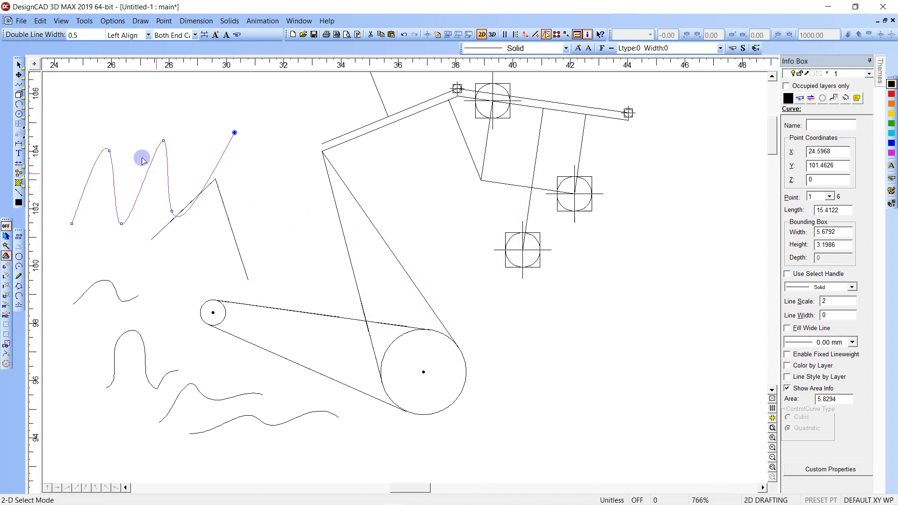
left_click(149, 193)
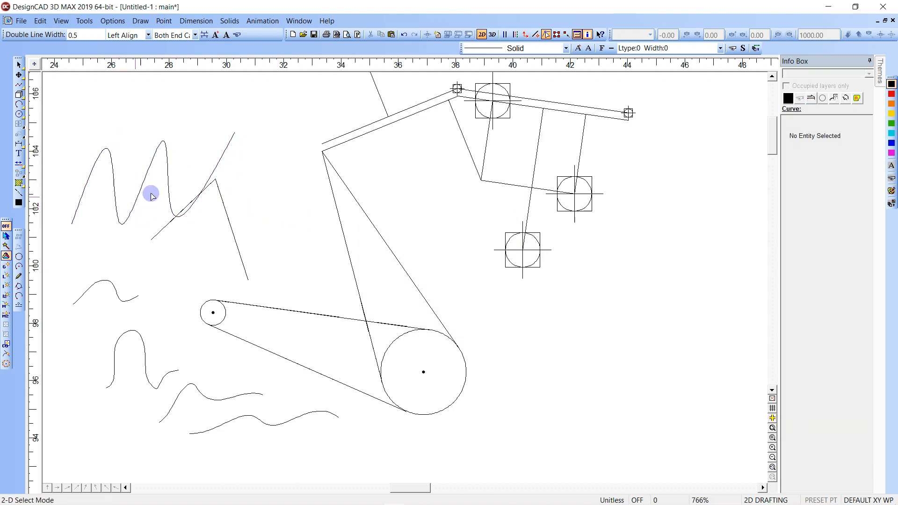
Add tick marks to the two-segment line above the small circle, using 2 sections, 1 division and a large tickmark of 1.
left_click(111, 149)
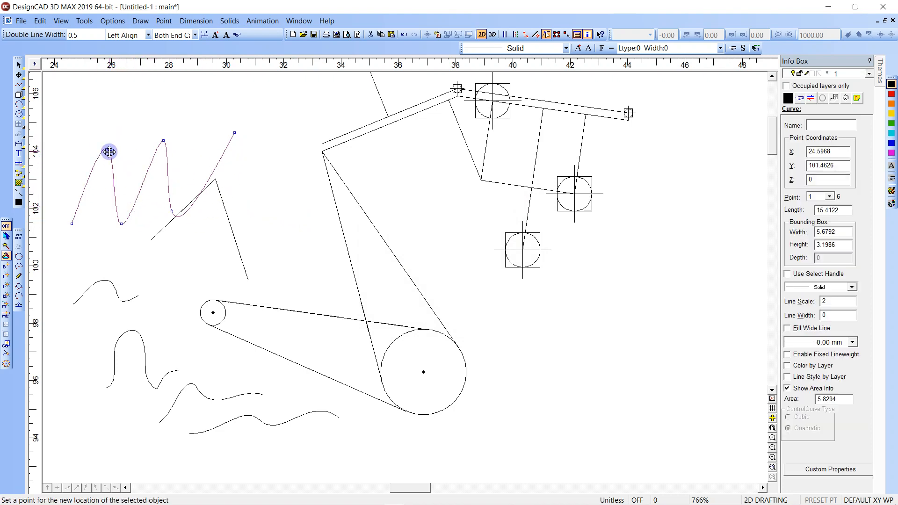
left_click(19, 85)
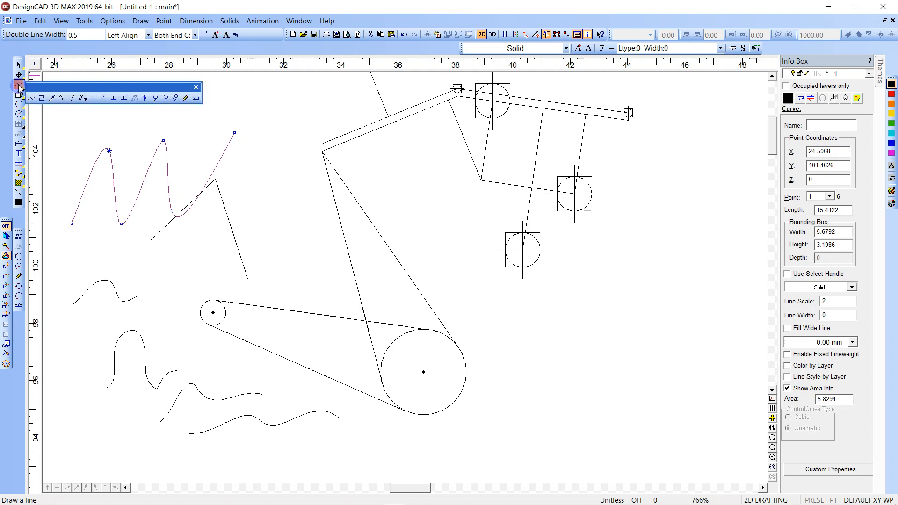
left_click(196, 98)
left_click(253, 215)
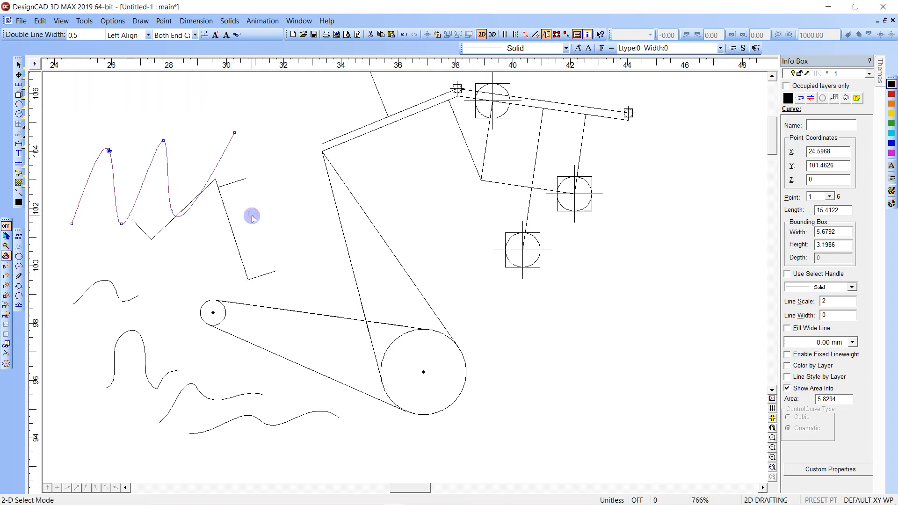
Try tick marks with 15 sections along the right-hand line tangent to the large circle, and undo them.
right_click(244, 214)
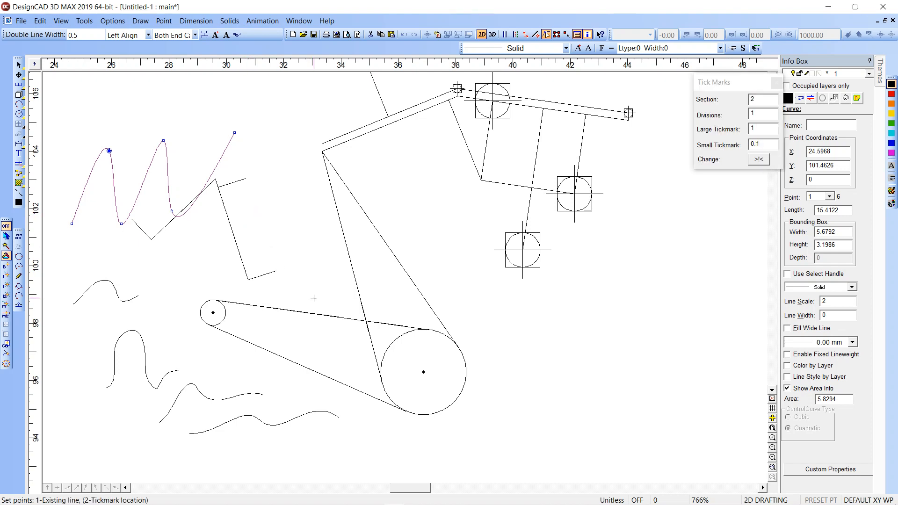
left_click_drag(755, 99, 731, 107)
type("1")
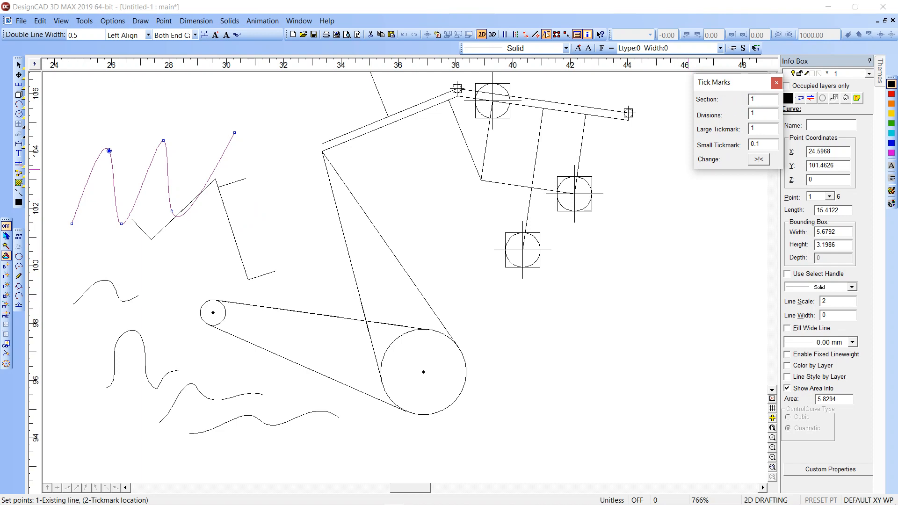
type("5")
left_click(459, 330)
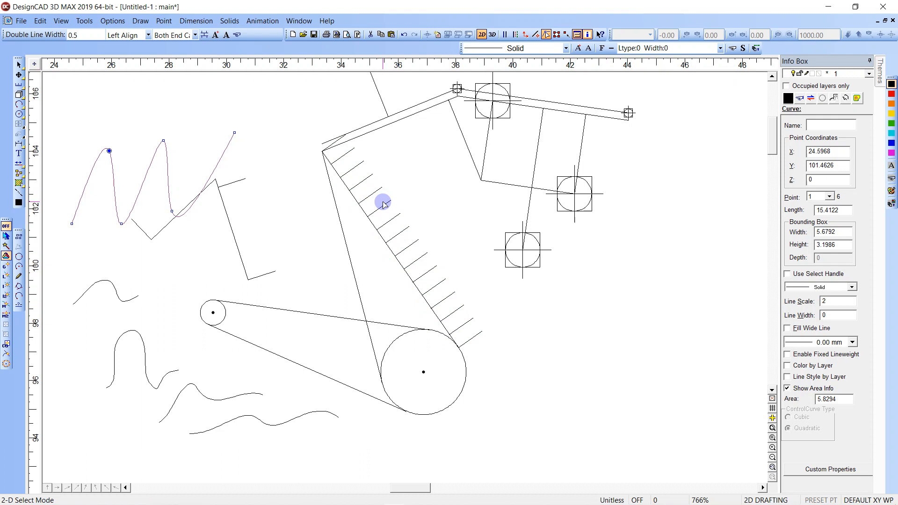
key("ctrl+z")
Add tick marks along the right-hand line tangent to the large circle, with 5 sections, 2 divisions, large tickmark .5 and small tickmark 0.1.
key("space")
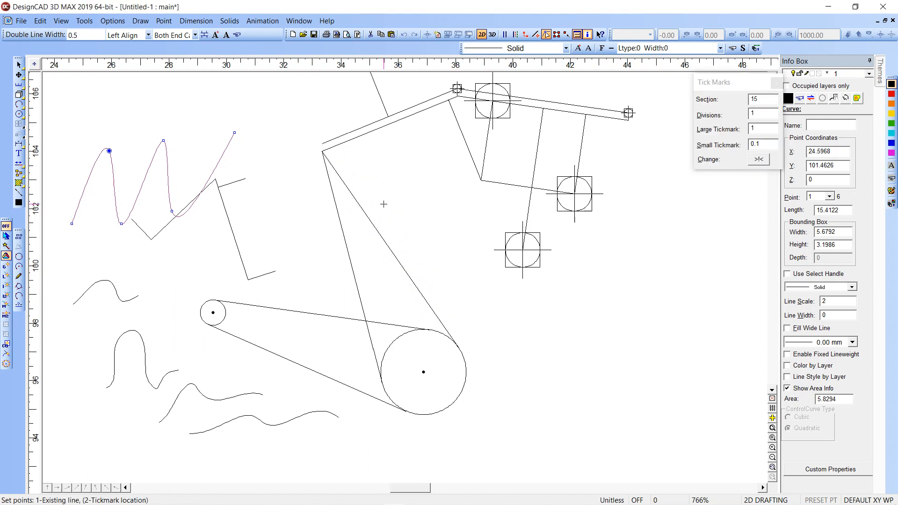
left_click_drag(762, 99, 725, 104)
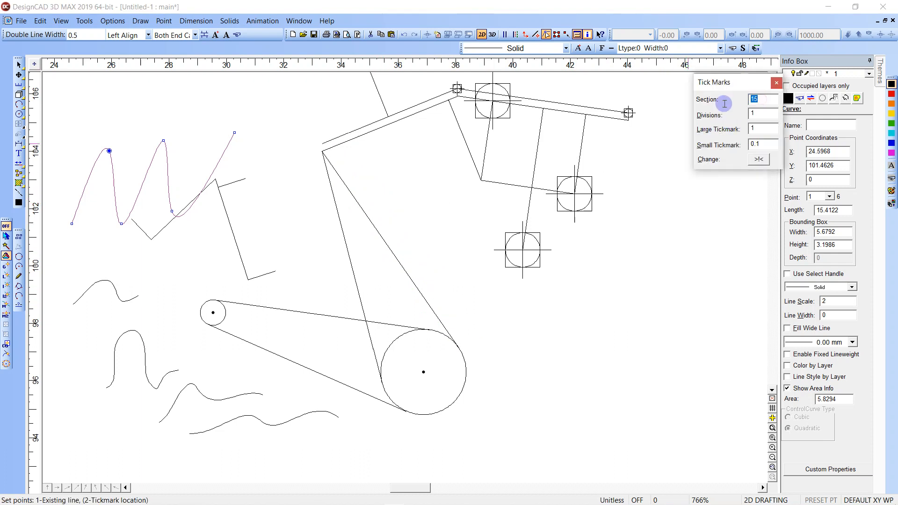
type("5")
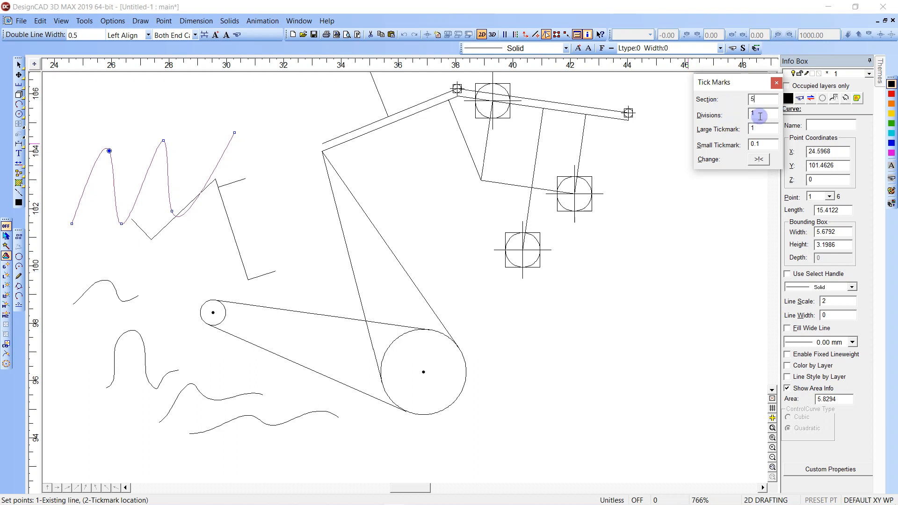
left_click_drag(760, 113, 723, 115)
type("2")
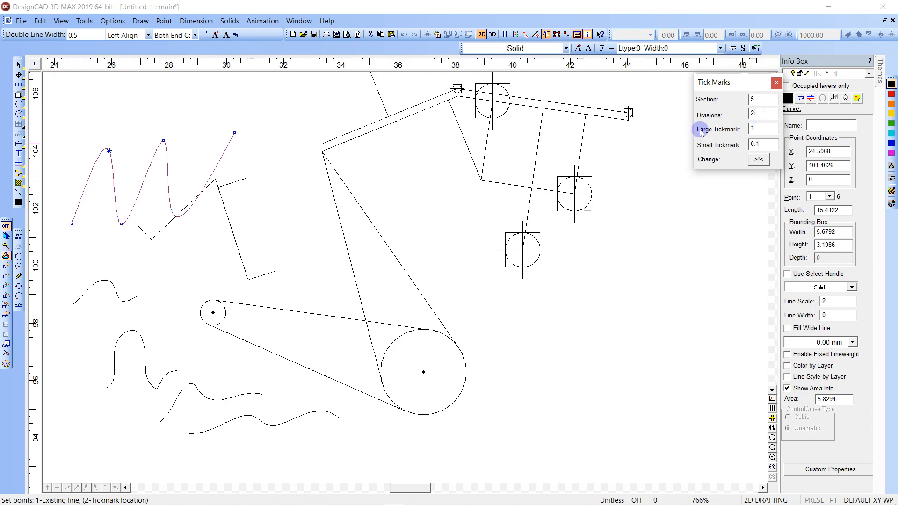
left_click(760, 130)
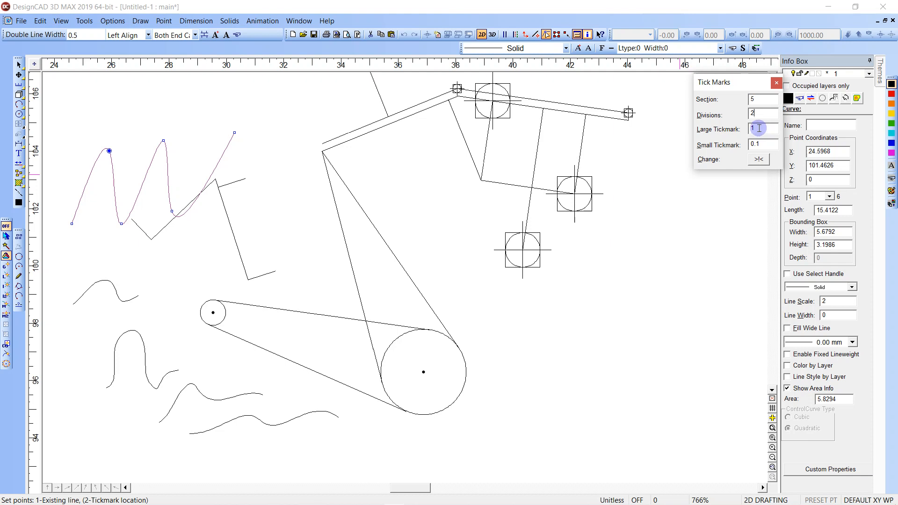
left_click_drag(759, 130, 726, 131)
key("BackSpace")
left_click(761, 148)
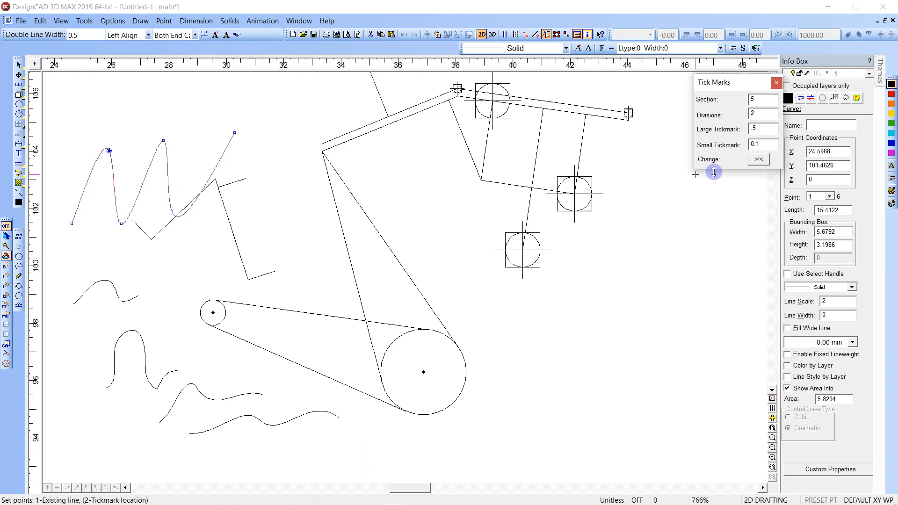
left_click(400, 263)
left_click(416, 251)
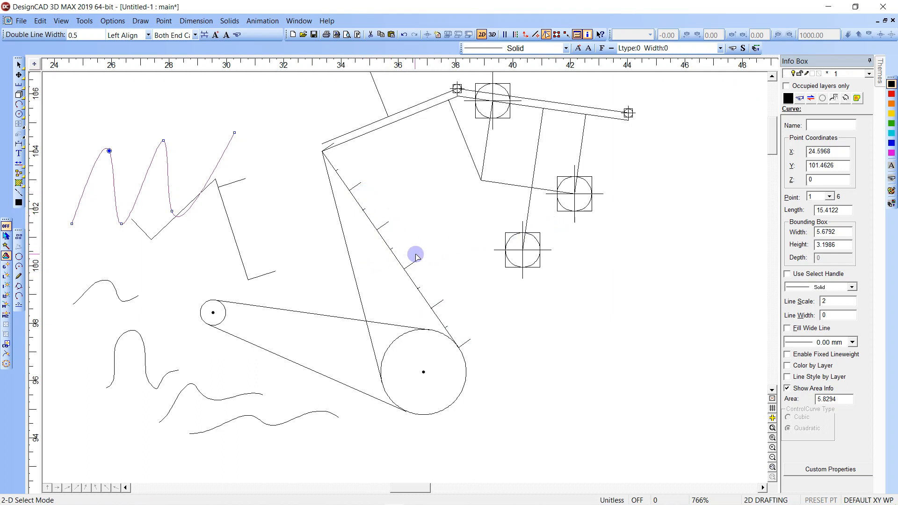
left_click(18, 85)
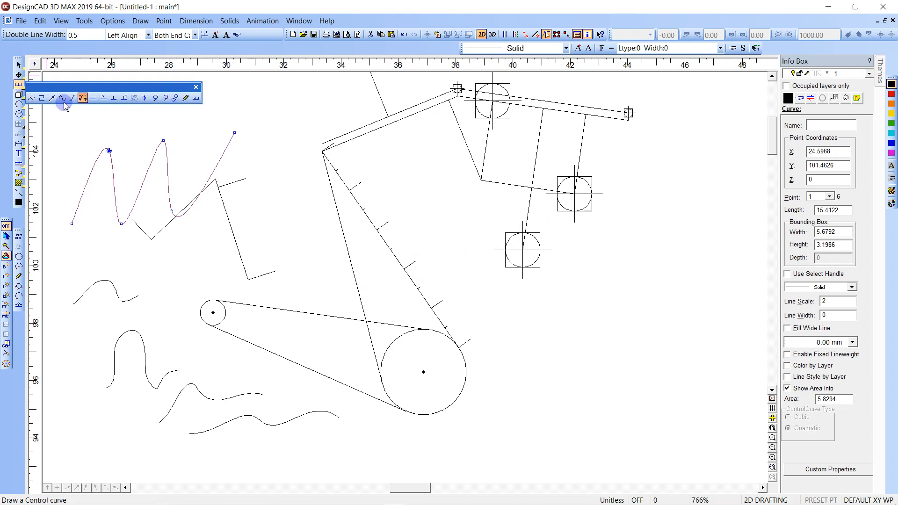
left_click(31, 98)
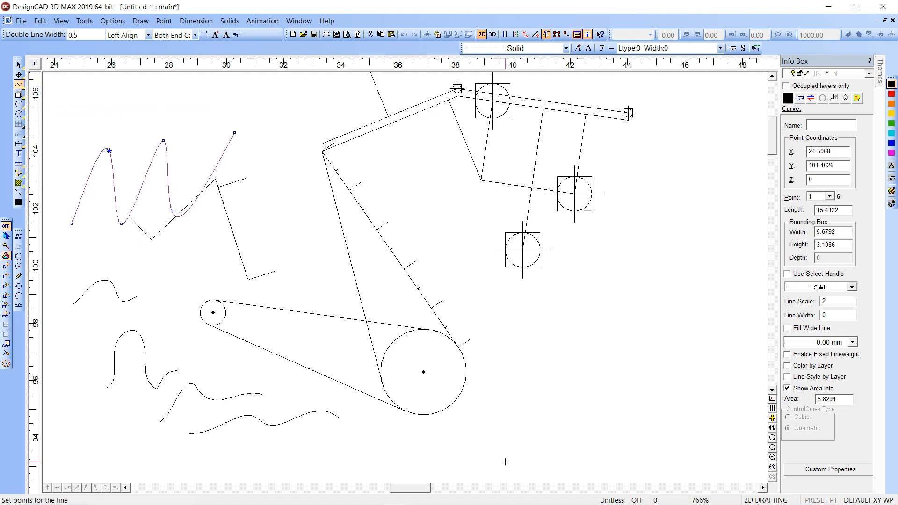
mouse_move(570, 503)
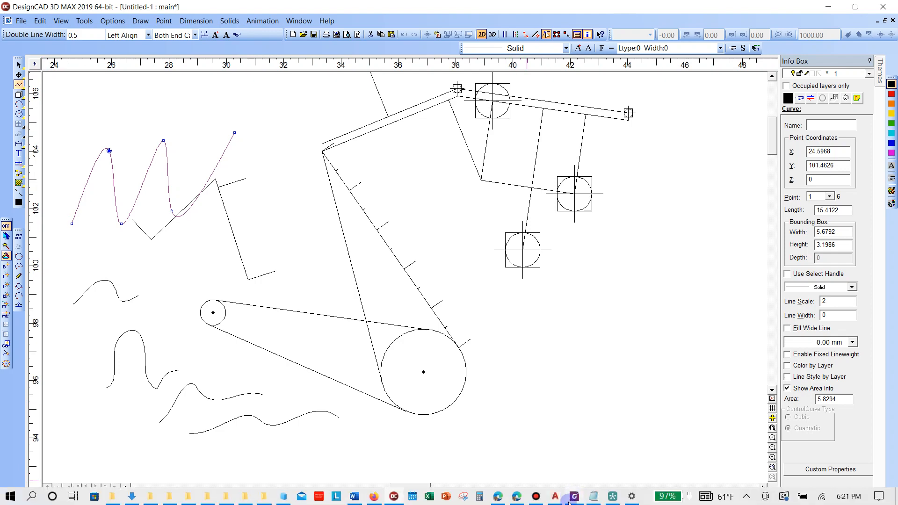
left_click(537, 498)
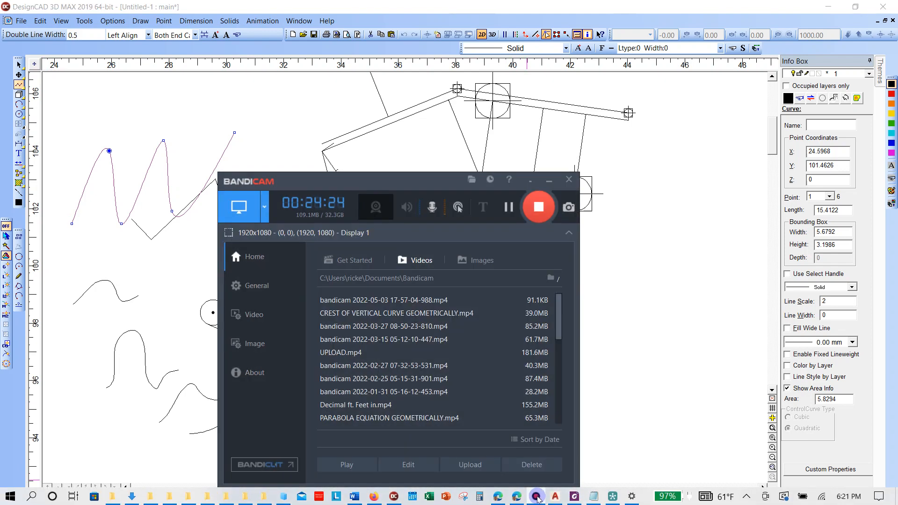